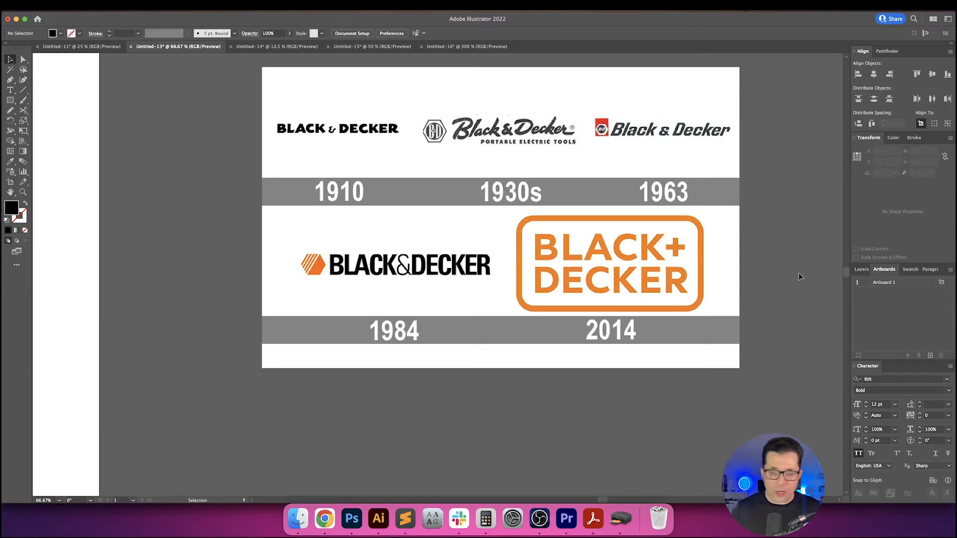
- Move the logo history image flush against the artboard's right edge, aligned with the artboard's top
key("super+minus")
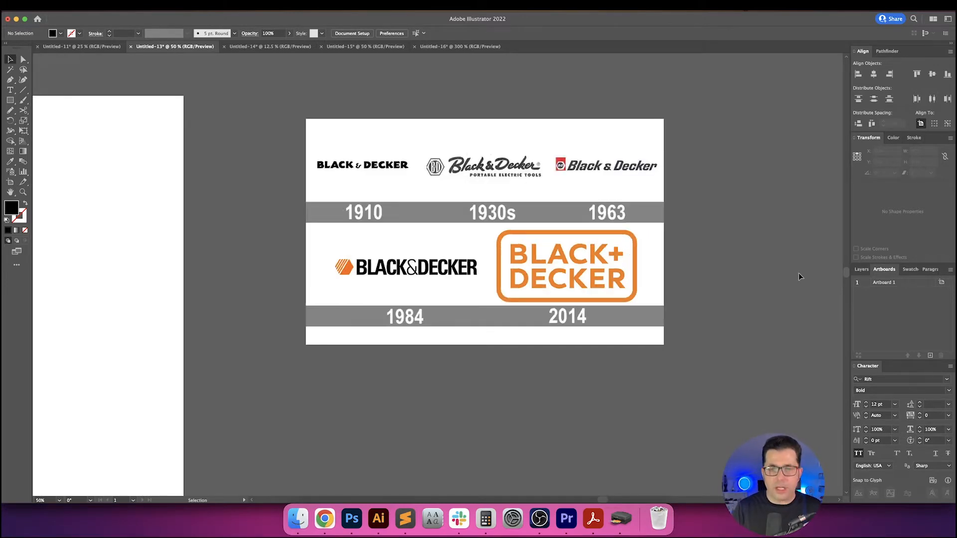
left_click_drag(598, 329, 668, 289)
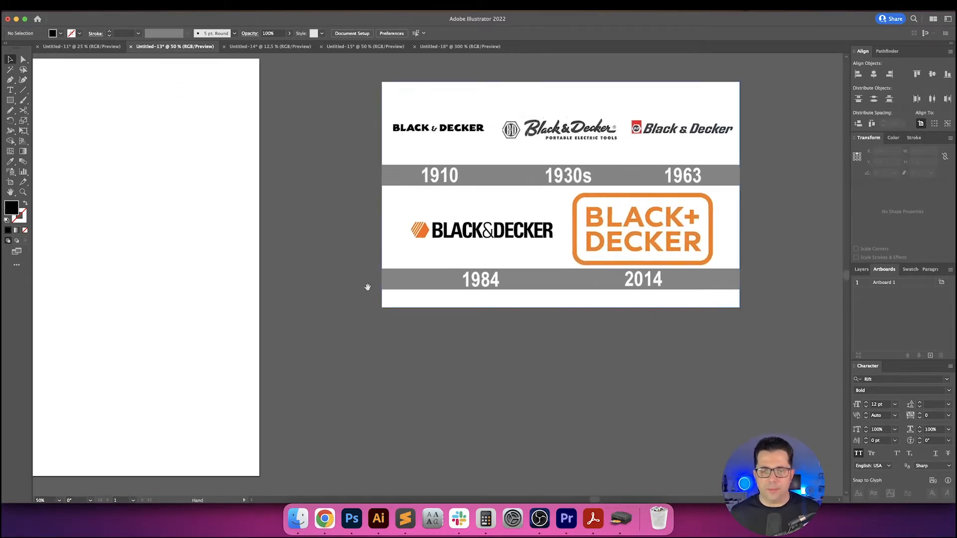
left_click_drag(367, 287, 494, 285)
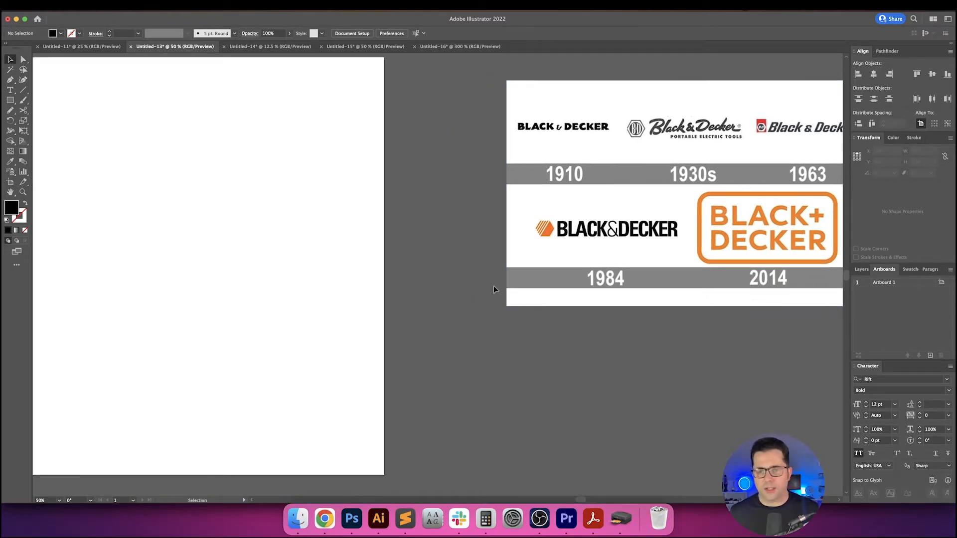
left_click_drag(538, 264, 458, 284)
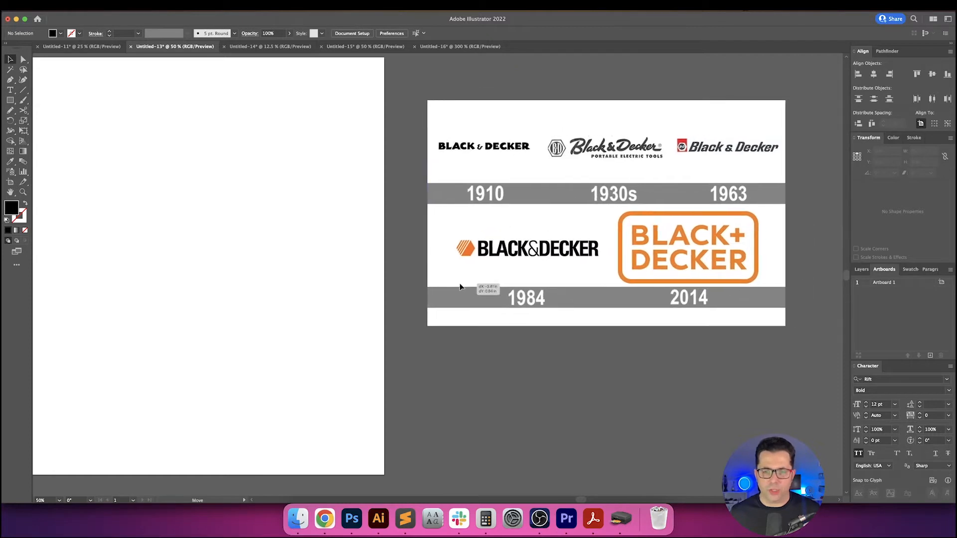
left_click(397, 280)
scroll(398, 280, "left", 5)
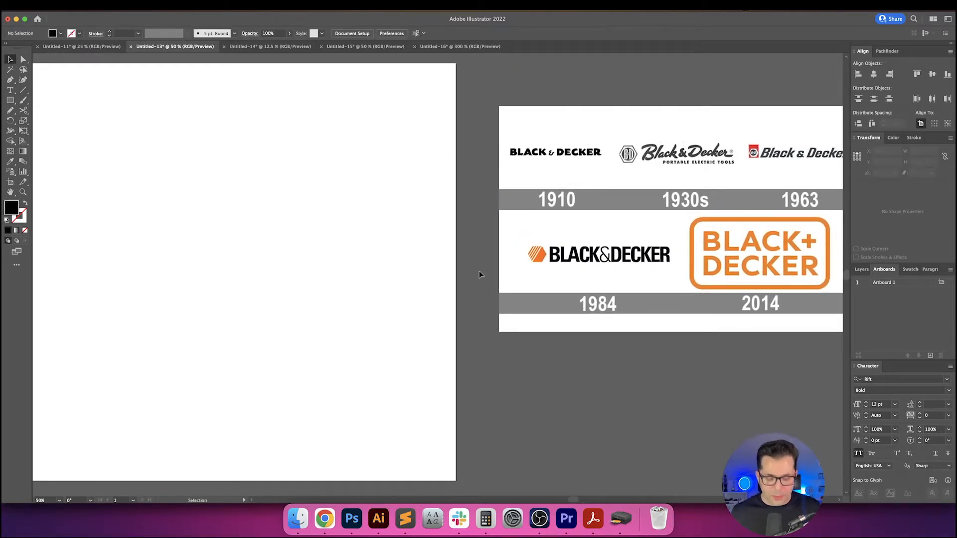
scroll(557, 264, "right", 2)
left_click_drag(580, 271, 541, 227)
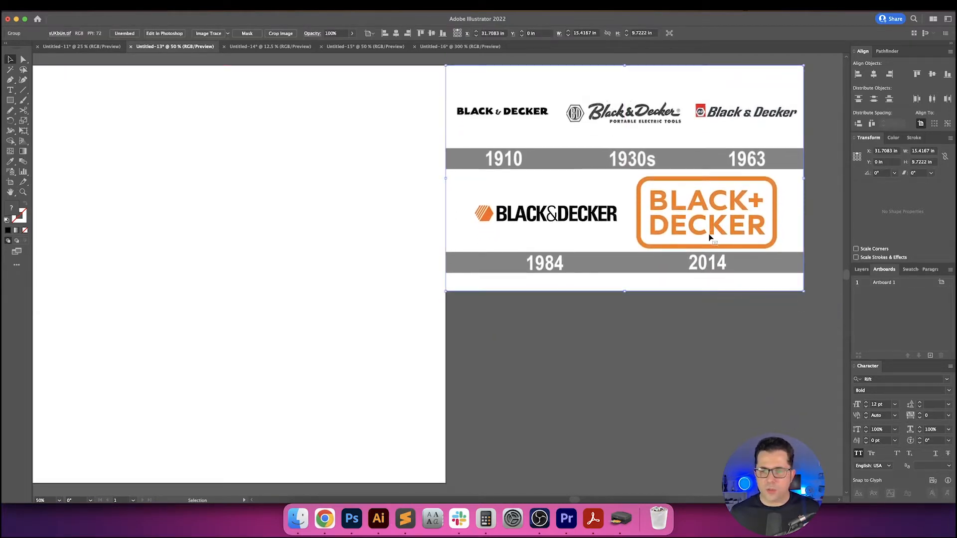
left_click(722, 304)
scroll(722, 303, "right", 4)
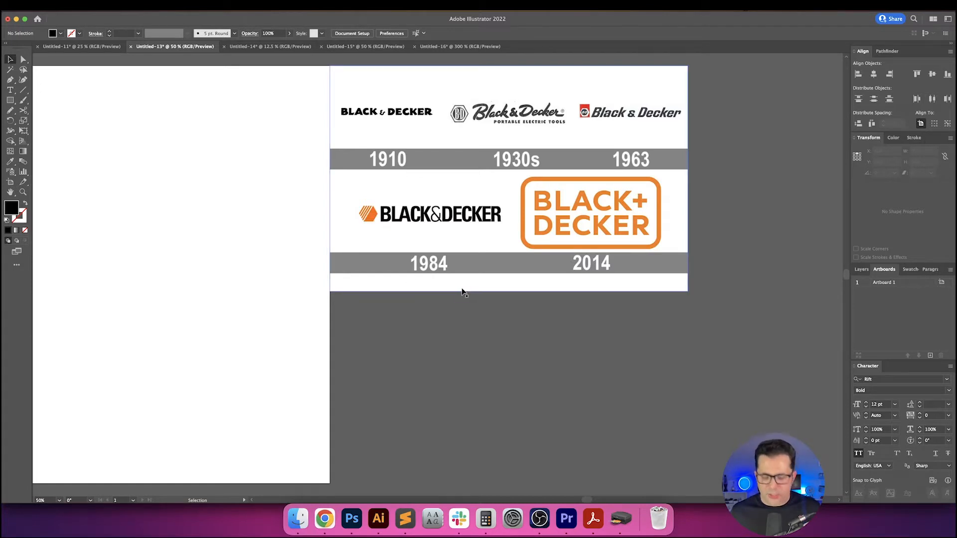
- Add the text BLACK to the blank artboard and scale it up to about 96 pt
scroll(448, 299, "left", 5)
scroll(461, 292, "left", 2)
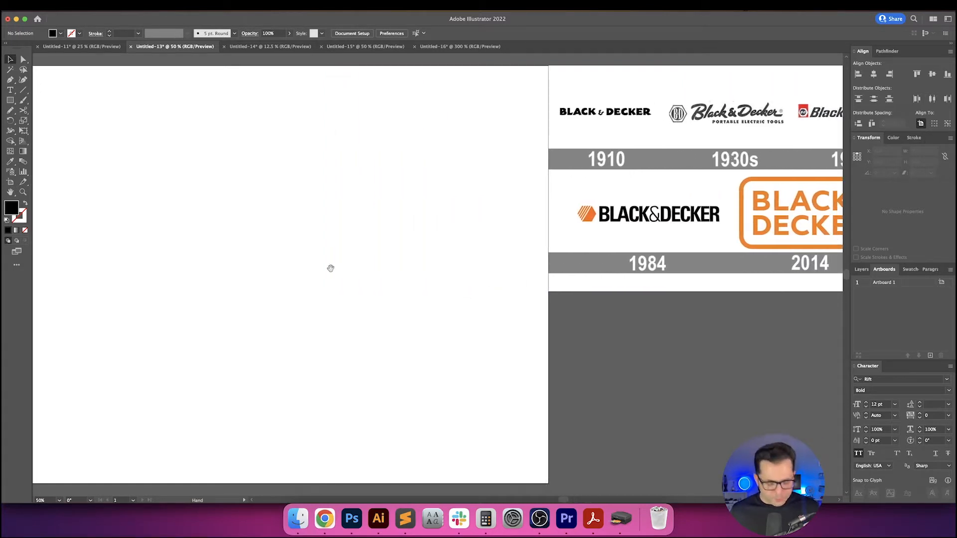
scroll(403, 274, "left", 2)
key("t")
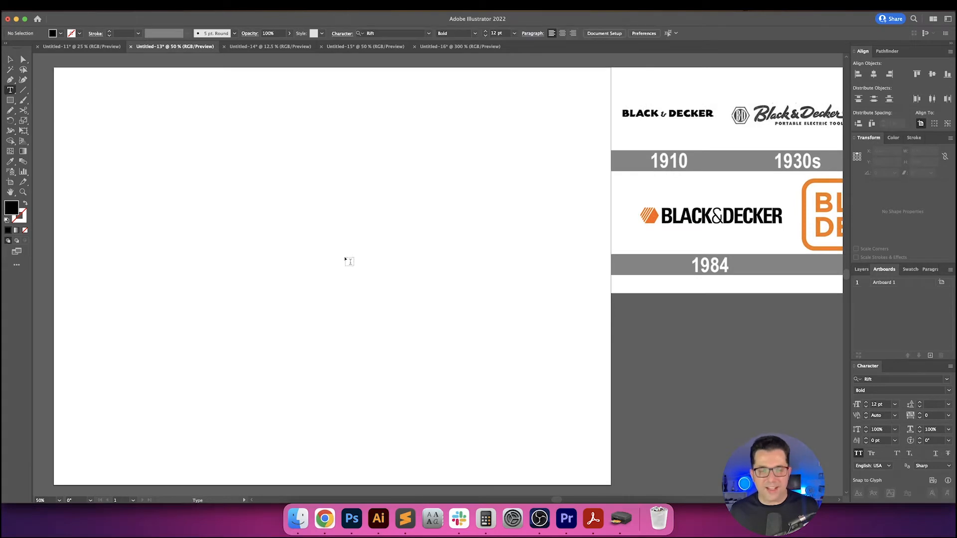
left_click(248, 203)
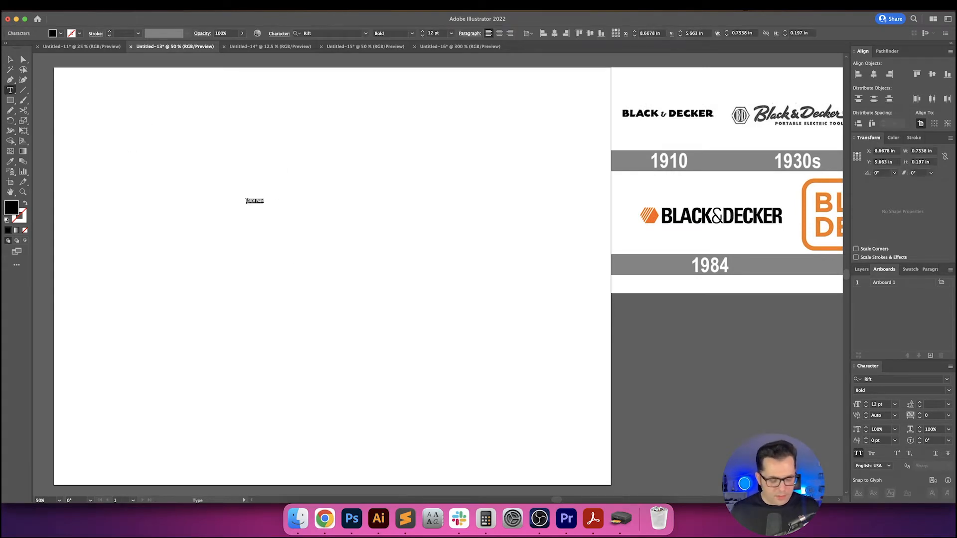
type("BLACK")
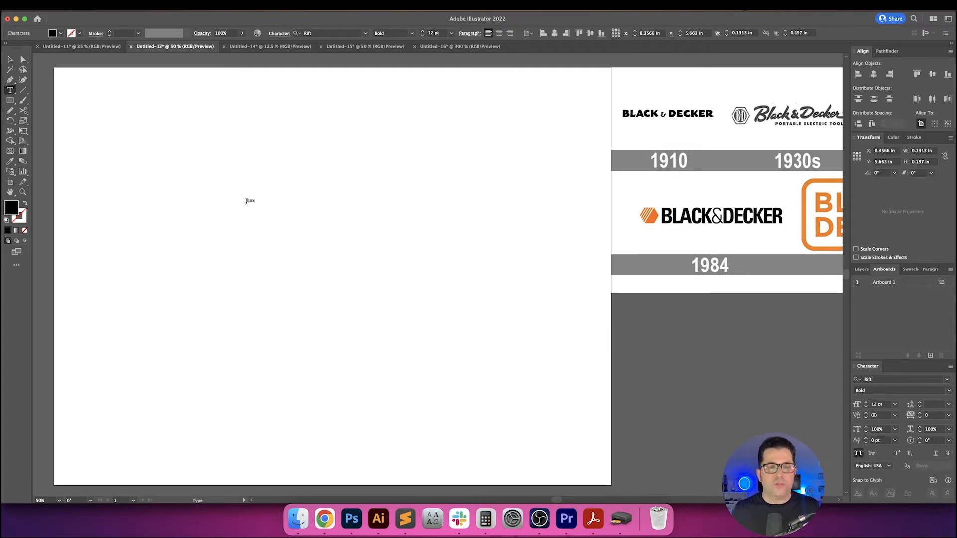
key("Escape")
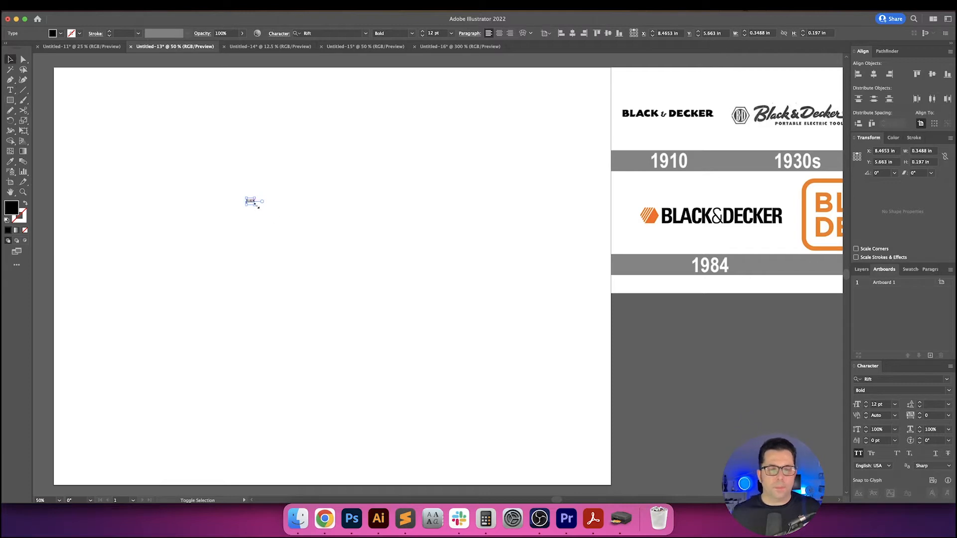
left_click_drag(256, 205, 347, 239)
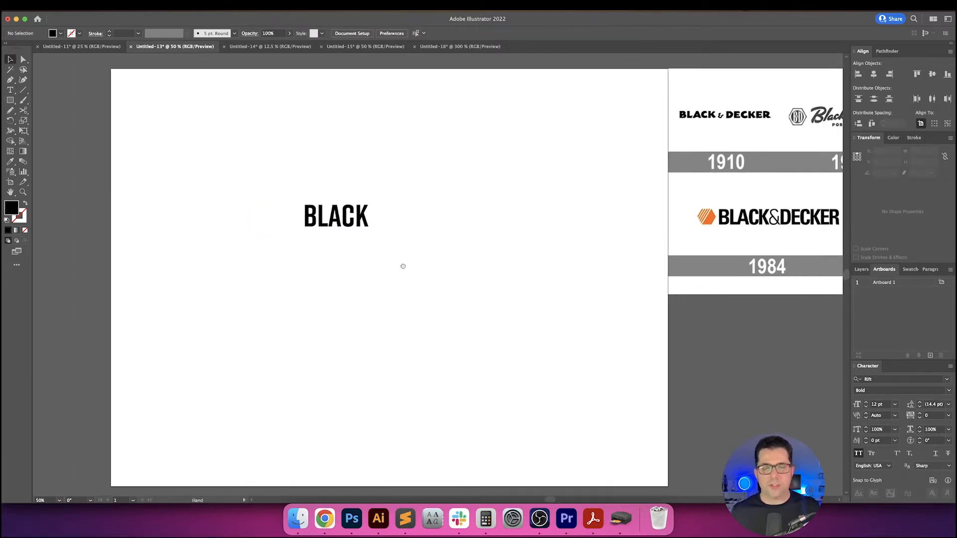
scroll(402, 267, "left", 3)
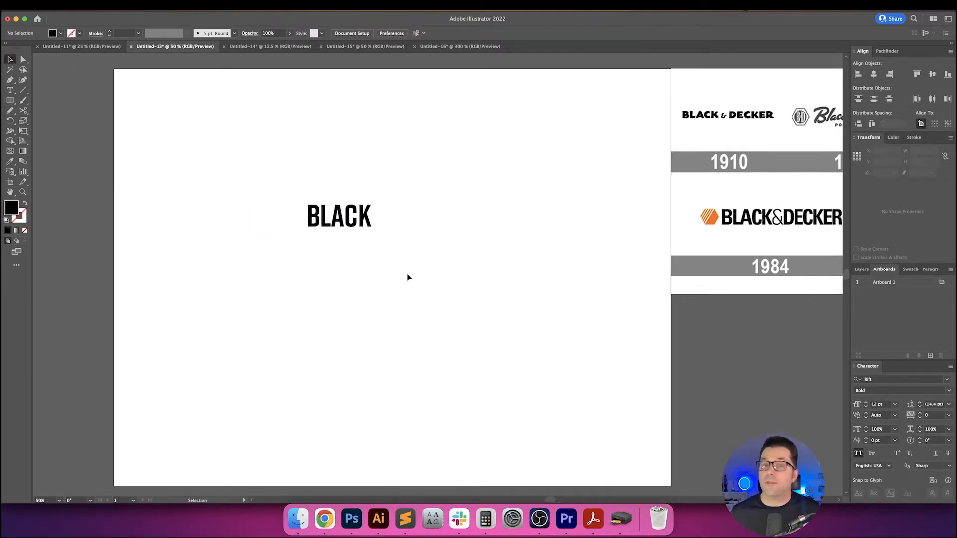
- Switch to Chrome and start a 20-minute countdown on the Google timer
left_click(324, 518)
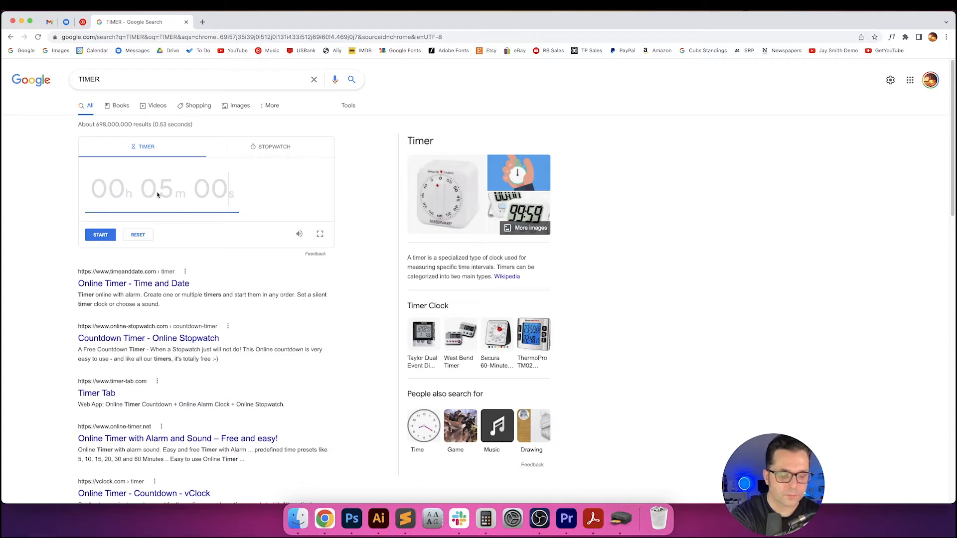
type("2000")
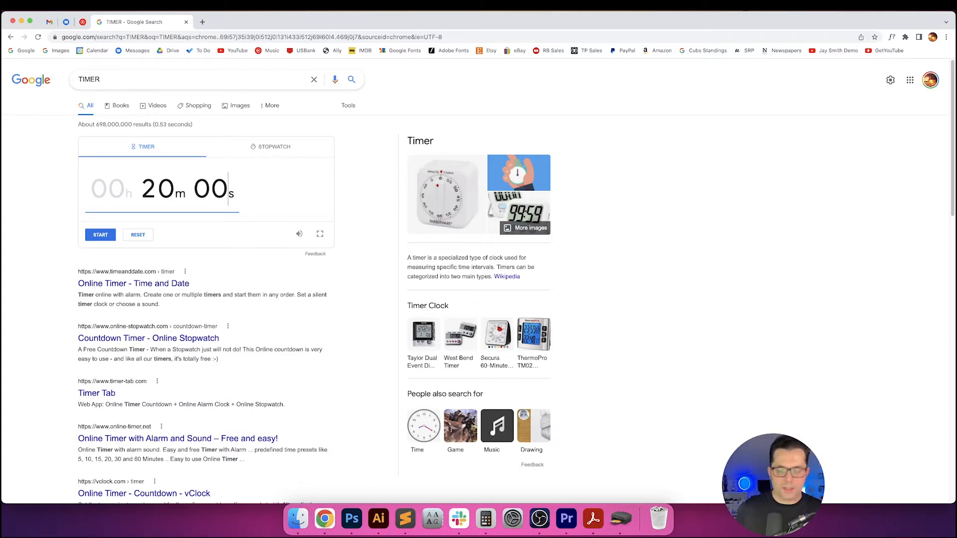
key("Return")
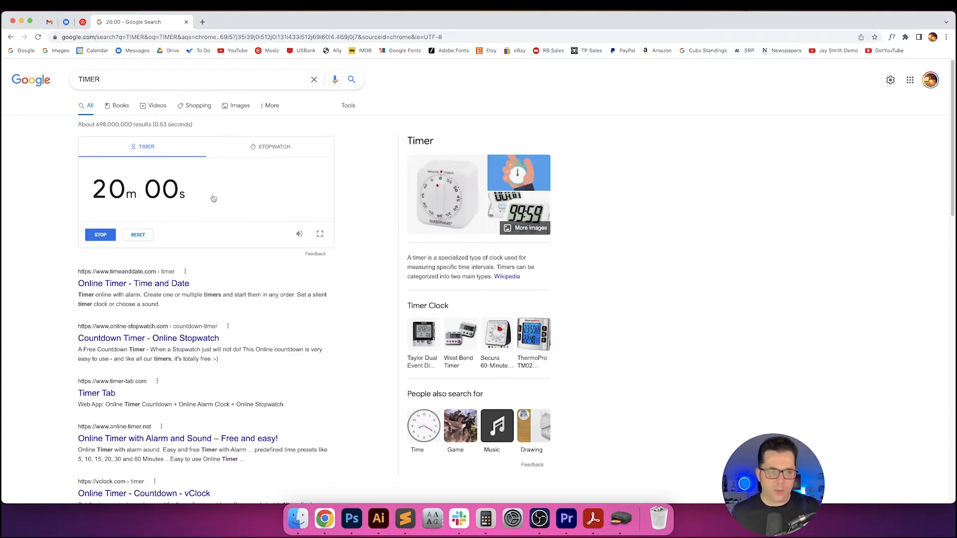
- Return to Illustrator and extend the BLACK text to read BLACK&DECKER
left_click(380, 518)
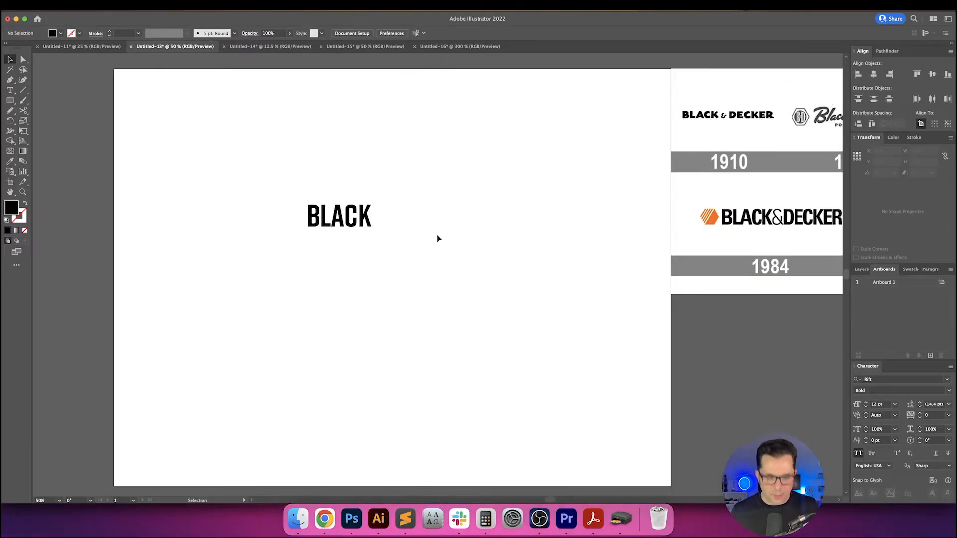
double_click(347, 219)
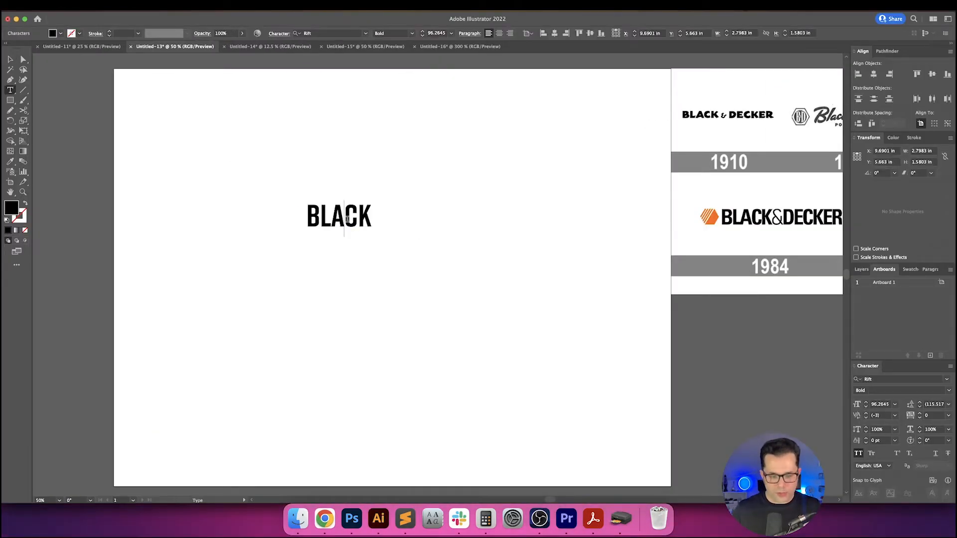
key("Right")
key("Right")
type("& ")
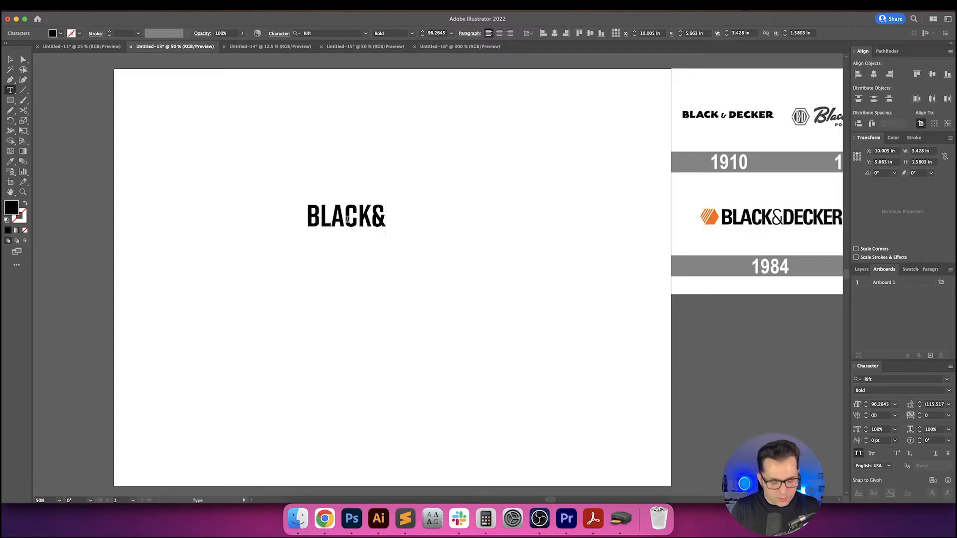
type("DECKER")
key("Escape")
- Duplicate the BLACK&DECKER text into an evenly spaced vertical stack of four lines in the artboard's upper left area
left_click_drag(363, 228, 305, 208)
key("super+d")
key("super+d")
- Compare the Prenton font styles on the second BLACK&DECKER line and apply Prenton RP Cond Bold
key("t")
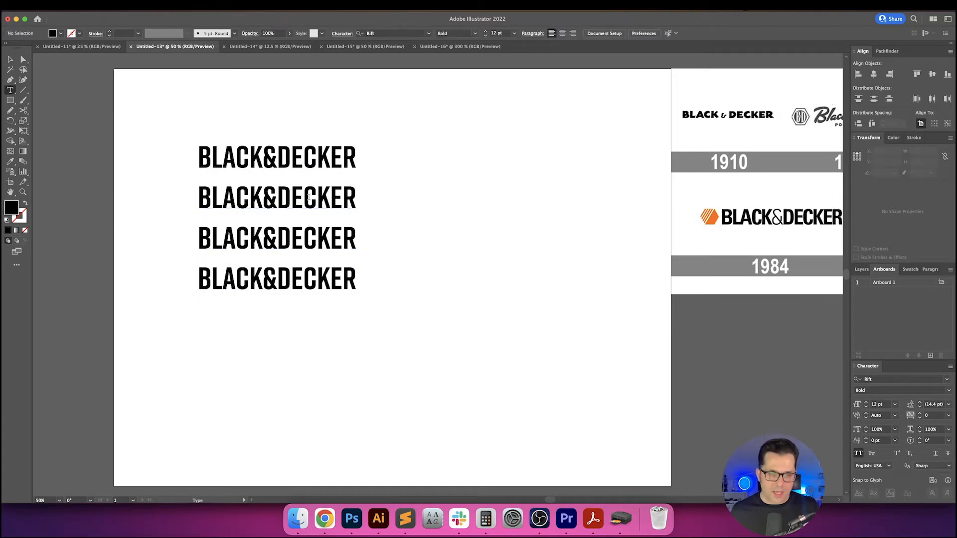
triple_click(308, 198)
key("Escape")
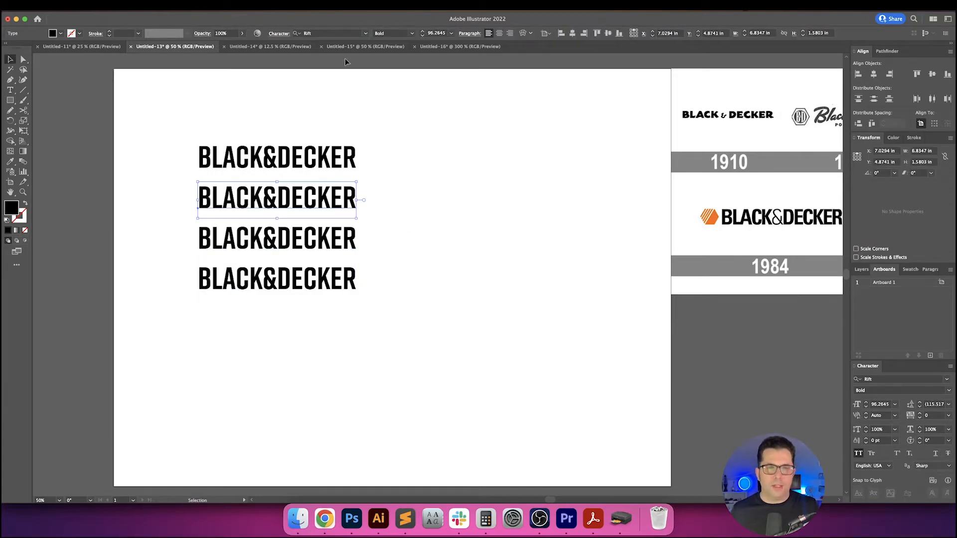
left_click(326, 33)
type("PRENTON")
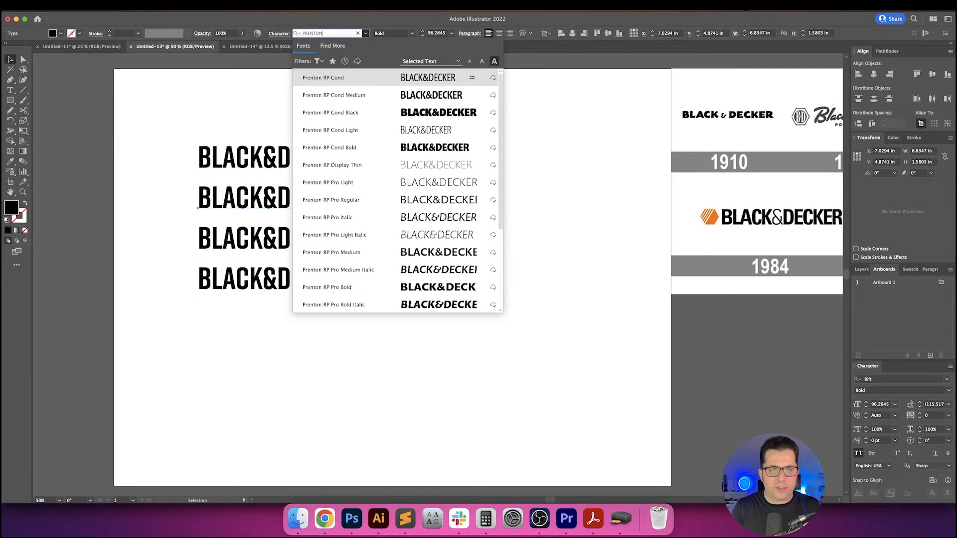
key("Down")
key("Down")
key("Up")
key("Down")
key("Down")
key("Down")
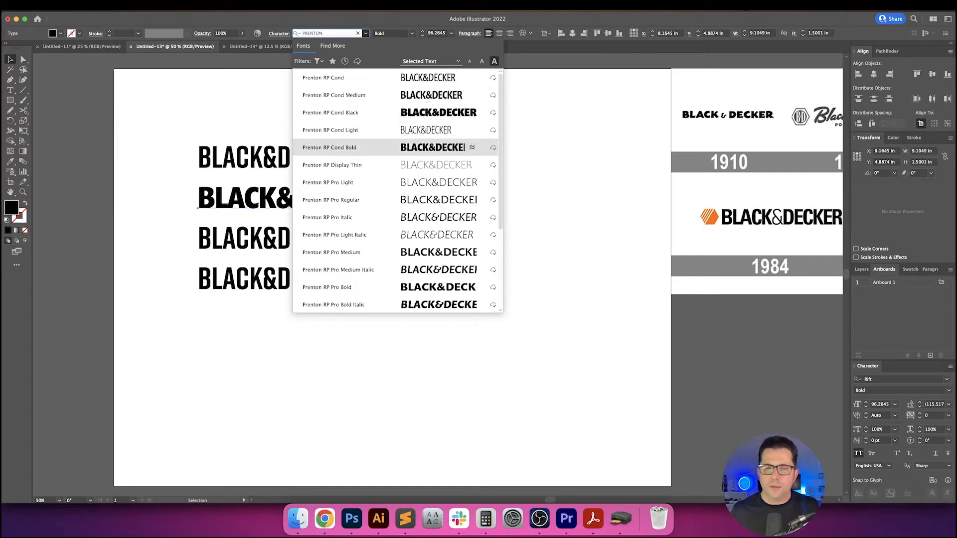
key("Down")
key("Up")
key("Down")
key("Down")
key("Down")
key("Down")
key("Down")
key("Down")
key("Down")
key("Down")
key("Down")
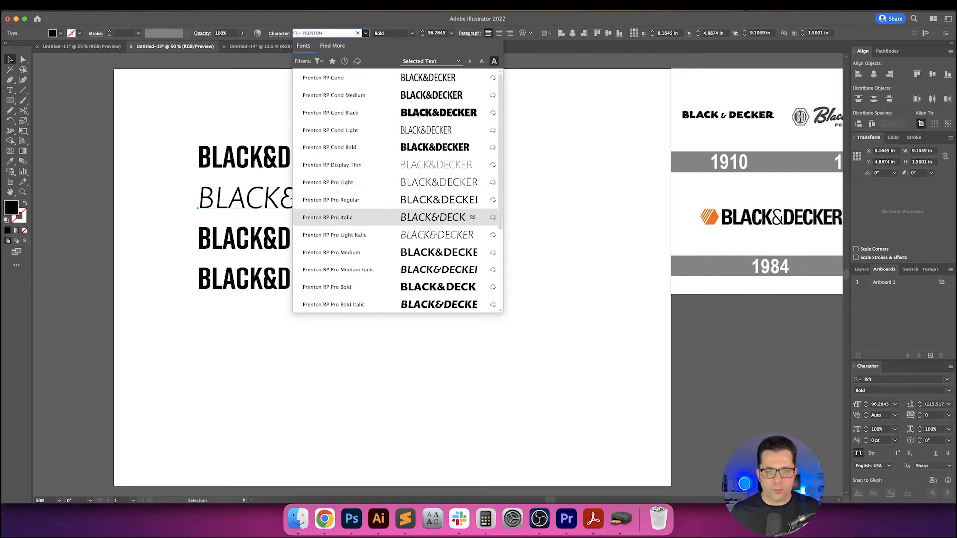
key("Down")
key("Down")
key("Down")
key("Down")
key("Down")
key("Down")
key("Down")
key("Up")
key("Up")
key("Up")
key("Up")
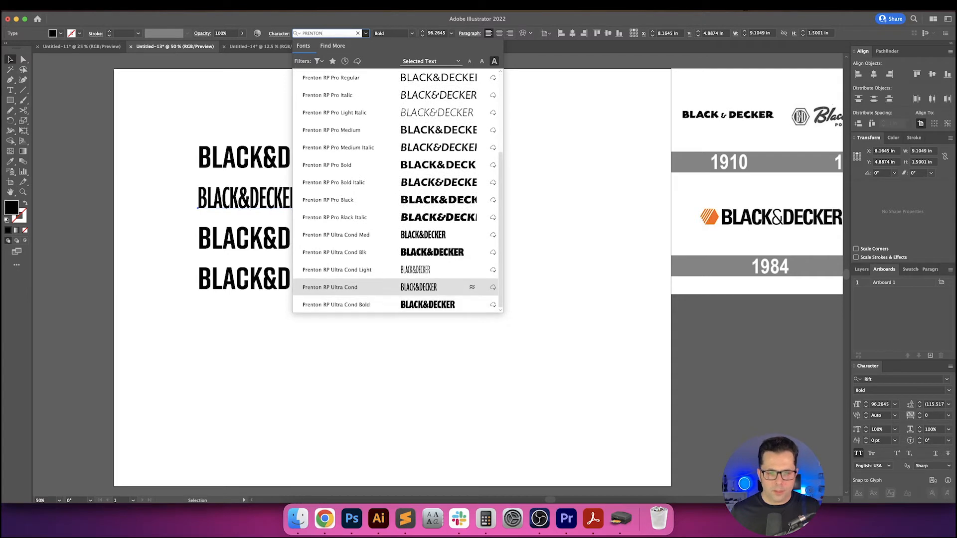
key("Up")
key("Up")
key("Up")
key("Up")
key("Up")
key("Up")
key("Up")
key("Up")
key("Up")
key("Up")
key("Up")
key("Up")
key("Up")
key("Up")
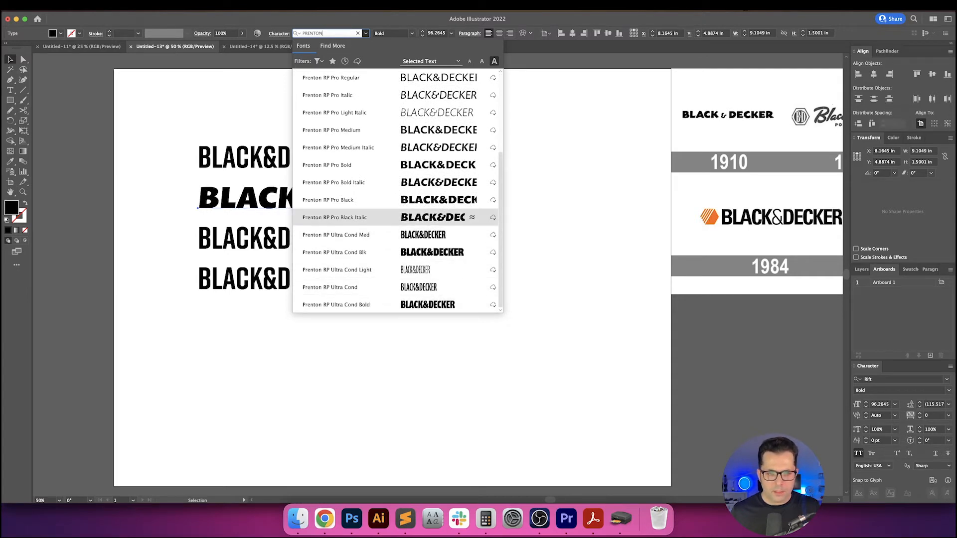
key("Down")
key("Down")
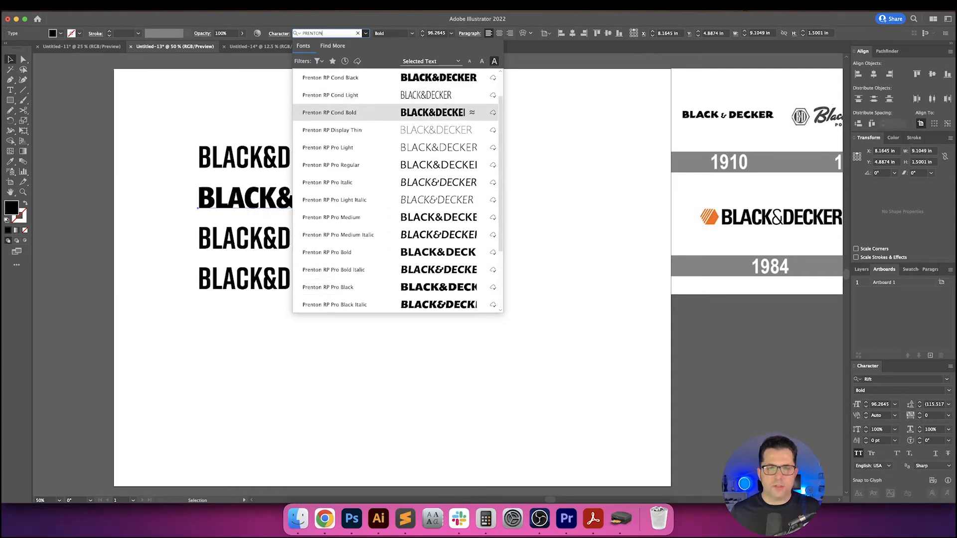
key("Up")
key("Down")
key("Return")
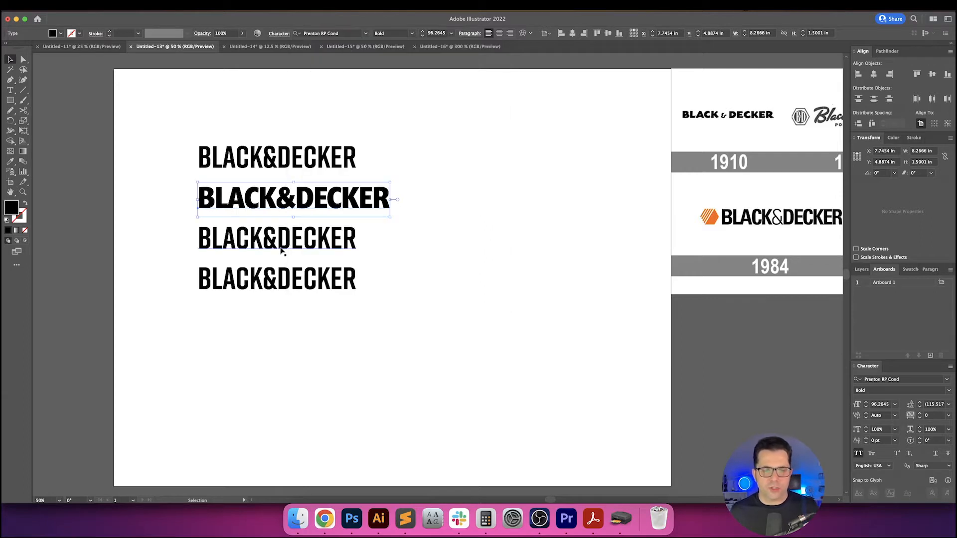
- Compare the Pill Gothic styles on the third BLACK&DECKER line and apply Pill Gothic 300mg Black
left_click(298, 250)
left_click(336, 34)
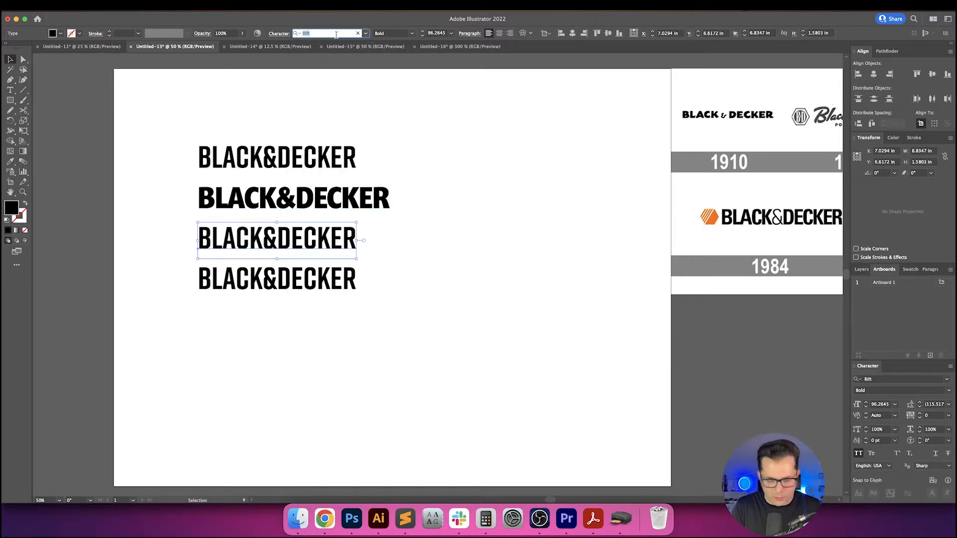
type("PILL")
key("Down")
key("Down")
key("Down")
key("Down")
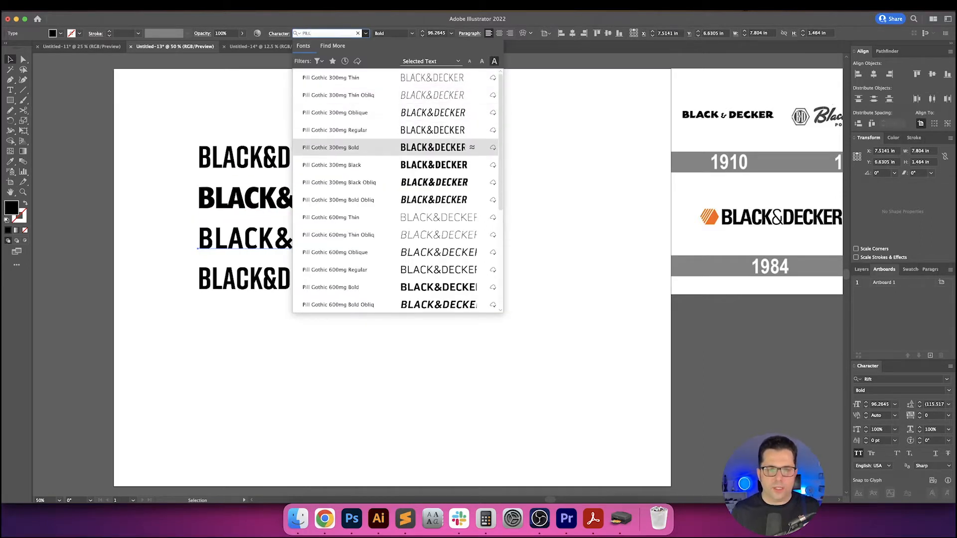
key("Down")
key("Down")
key("Up")
key("Down")
key("Down")
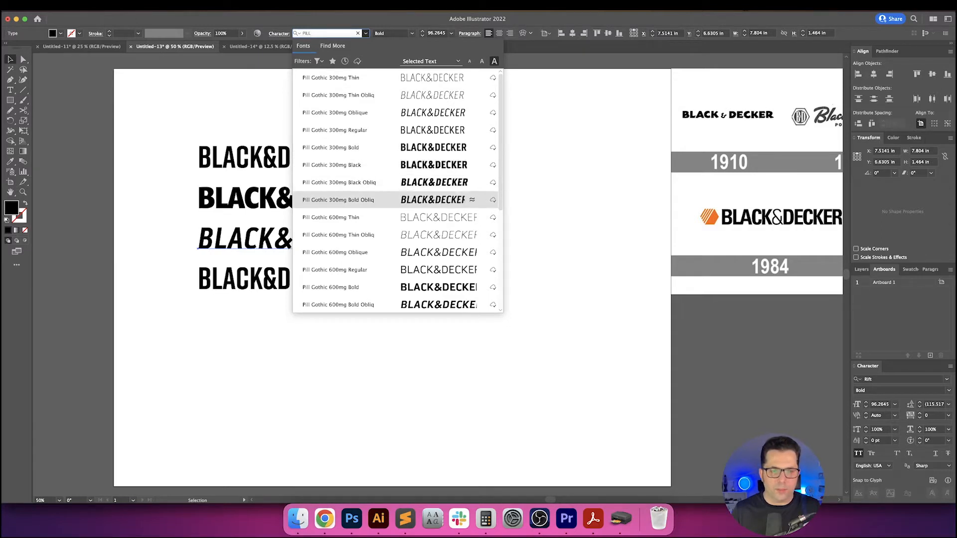
key("Down")
key("Up")
key("Up")
key("Up")
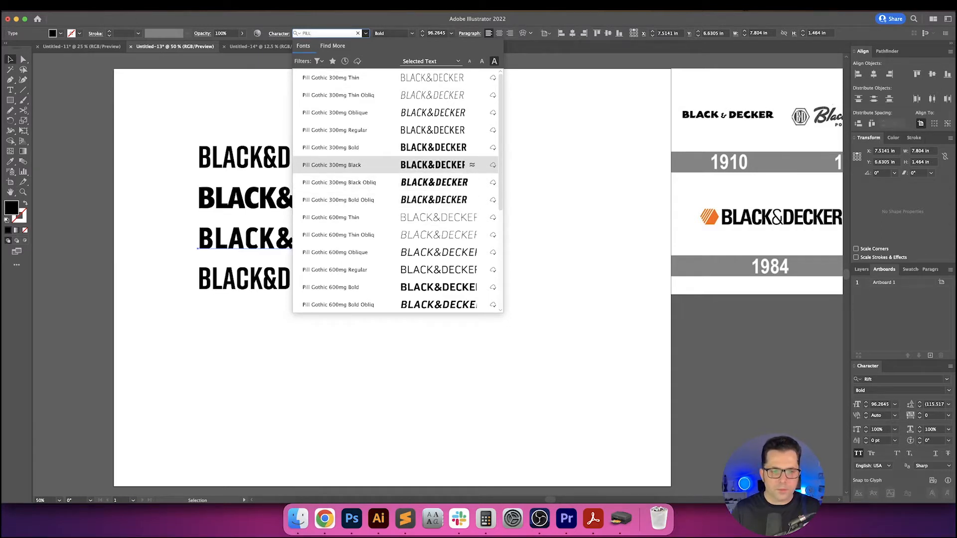
key("Return")
- Compare the Westgate font styles on the fourth BLACK&DECKER line and apply Westgate Bold
left_click(349, 276)
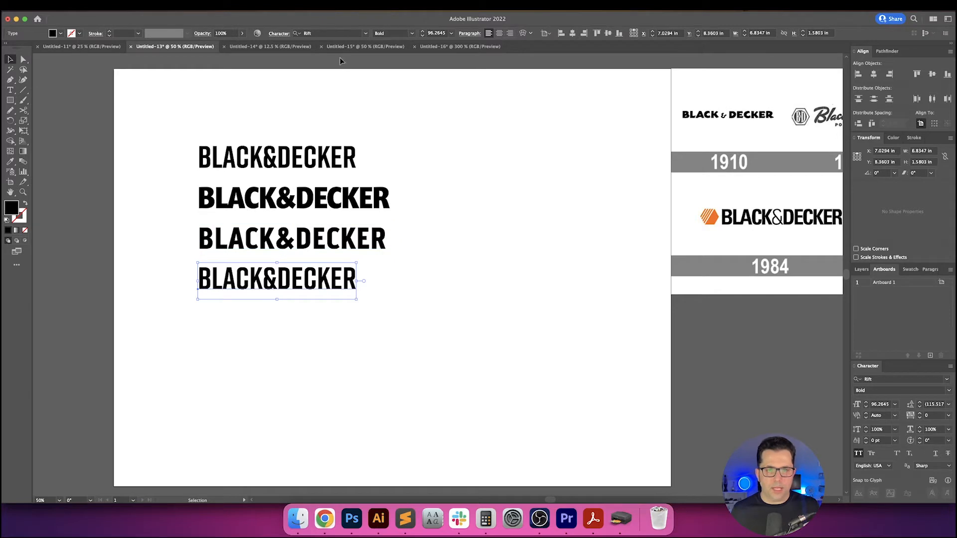
left_click(336, 33)
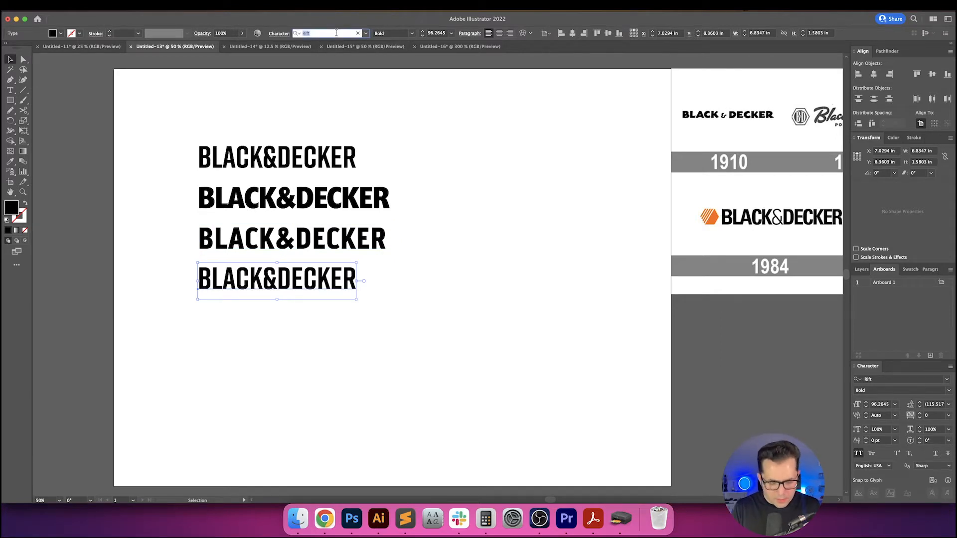
type("WESTG")
key("Down")
key("Down")
key("Down")
key("Down")
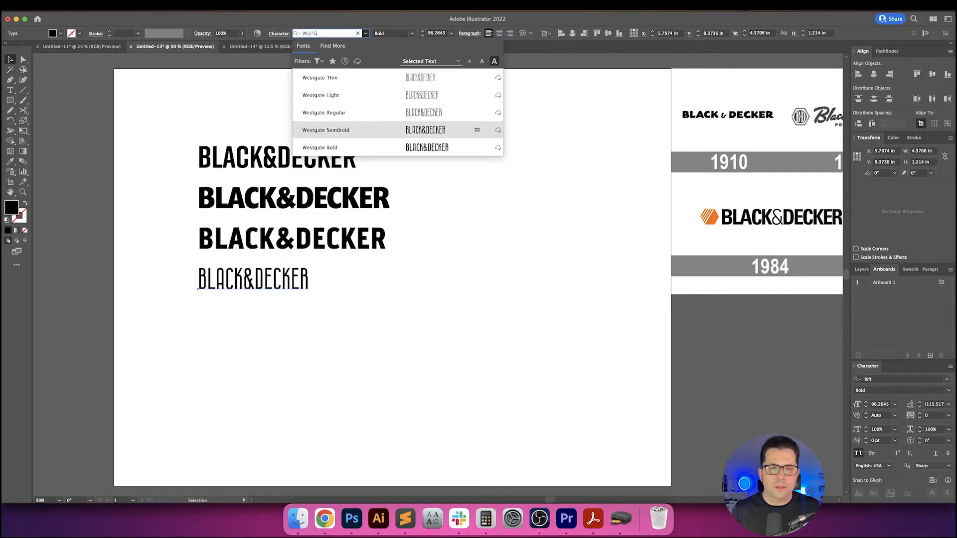
key("Return")
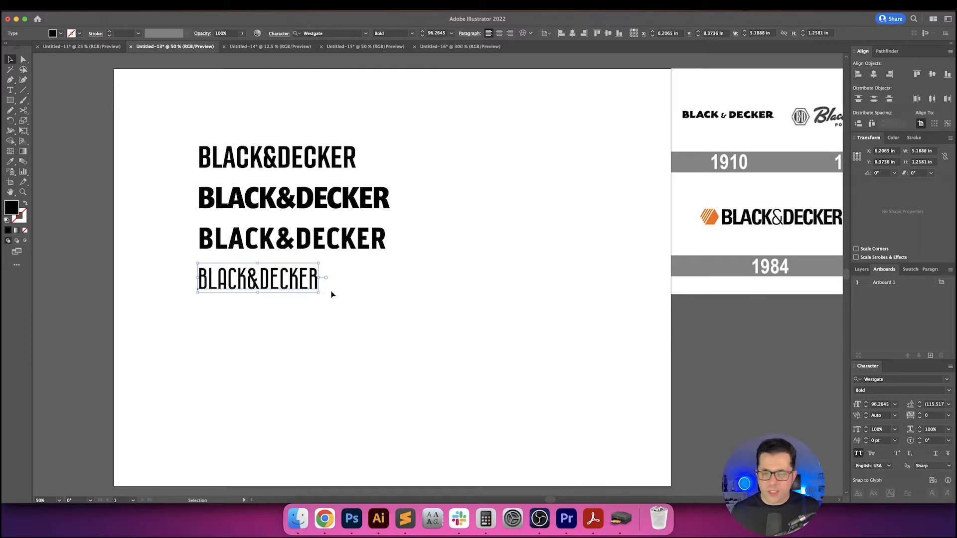
- Scale the Westgate BLACK&DECKER line up proportionally to about 8.4 in wide, roughly matching the width of the lines above
left_click_drag(319, 292, 476, 277)
left_click(427, 280)
key("space")
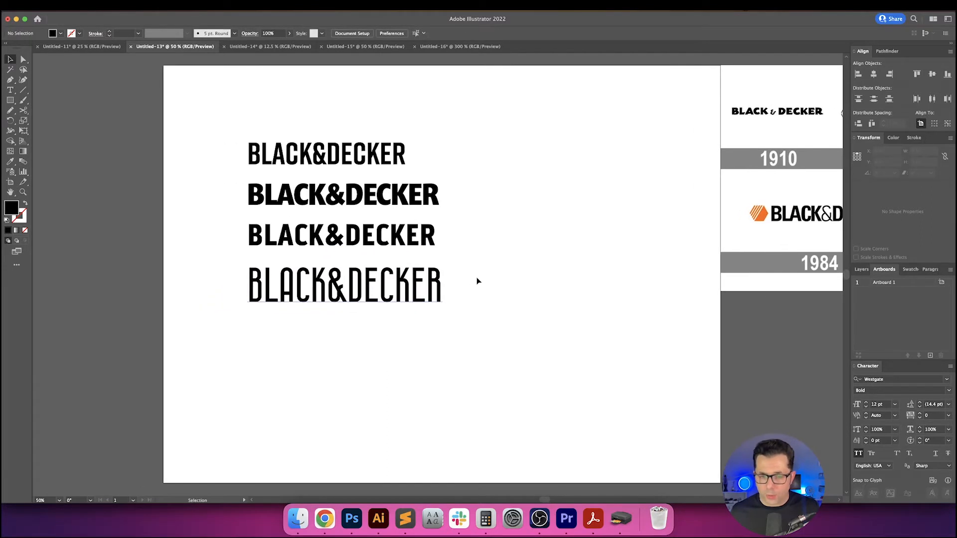
left_click(427, 289)
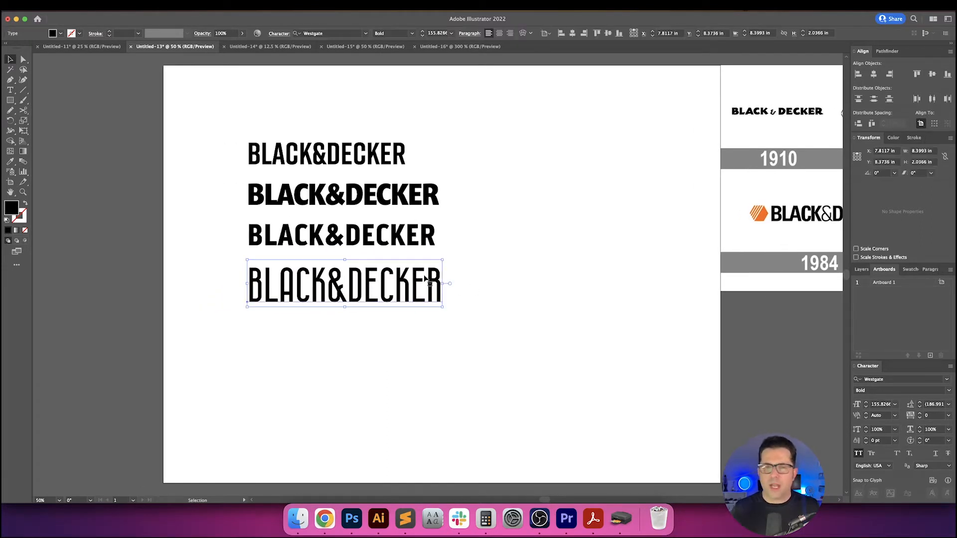
left_click(474, 278)
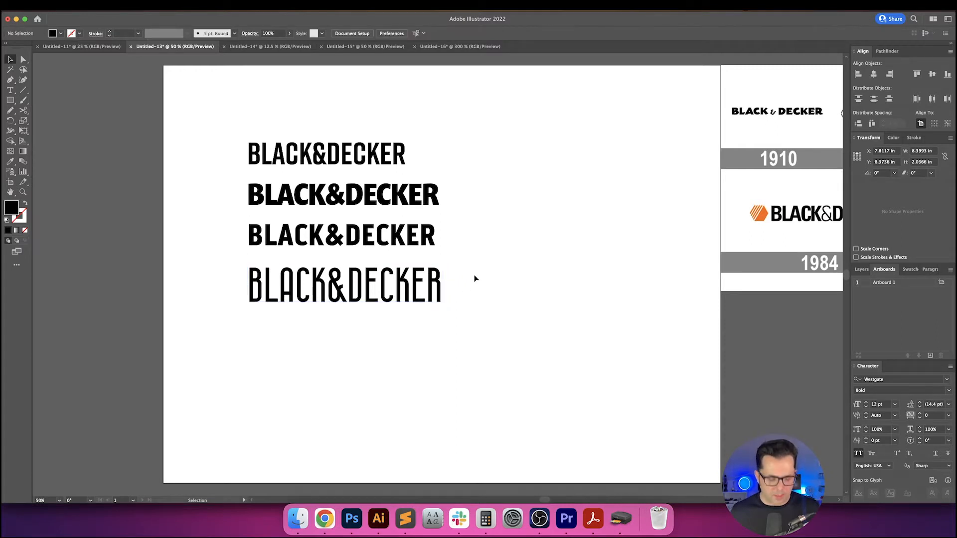
- Move the Westgate BLACK&DECKER line off the artboard onto the pasteboard beside its left edge
scroll(489, 276, "left", 5)
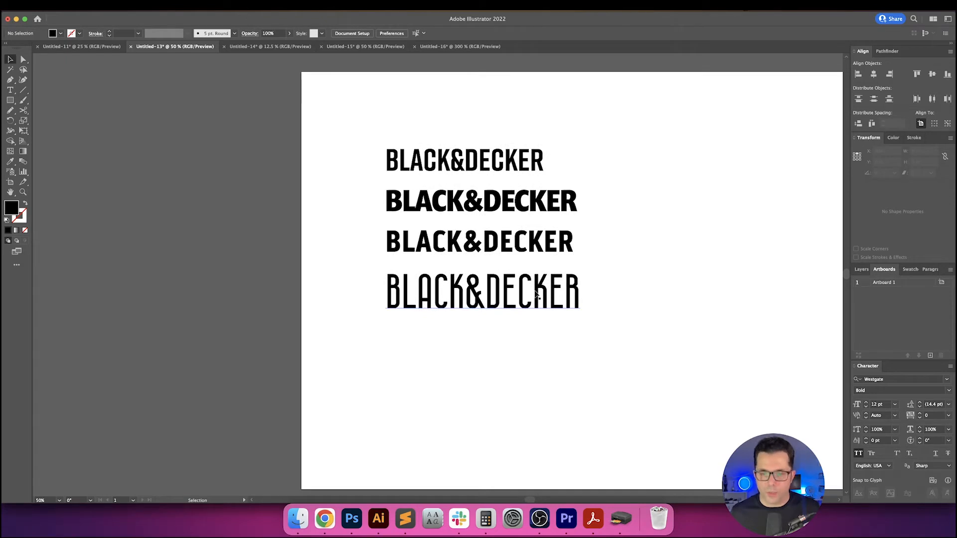
left_click_drag(536, 295, 251, 295)
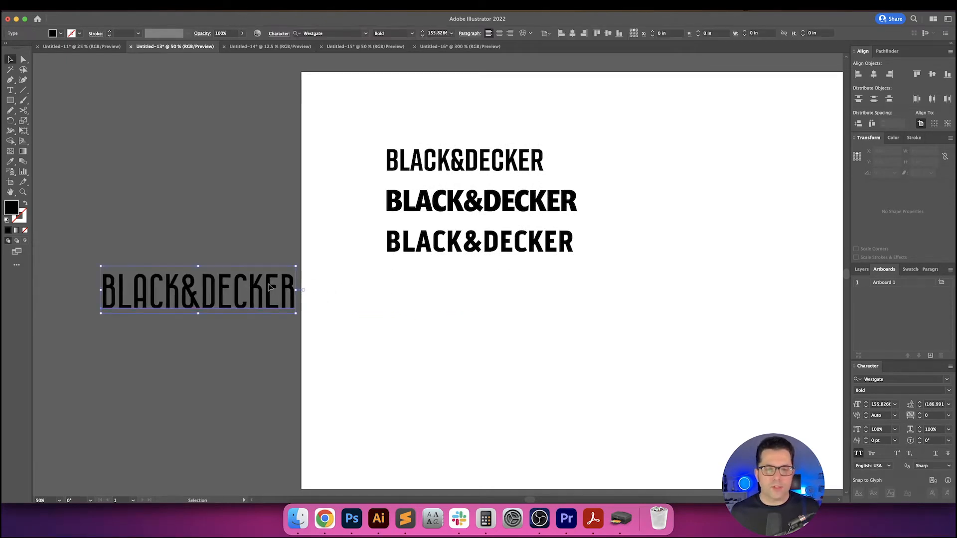
left_click(361, 271)
left_click_drag(451, 279, 460, 331)
key("super+equal")
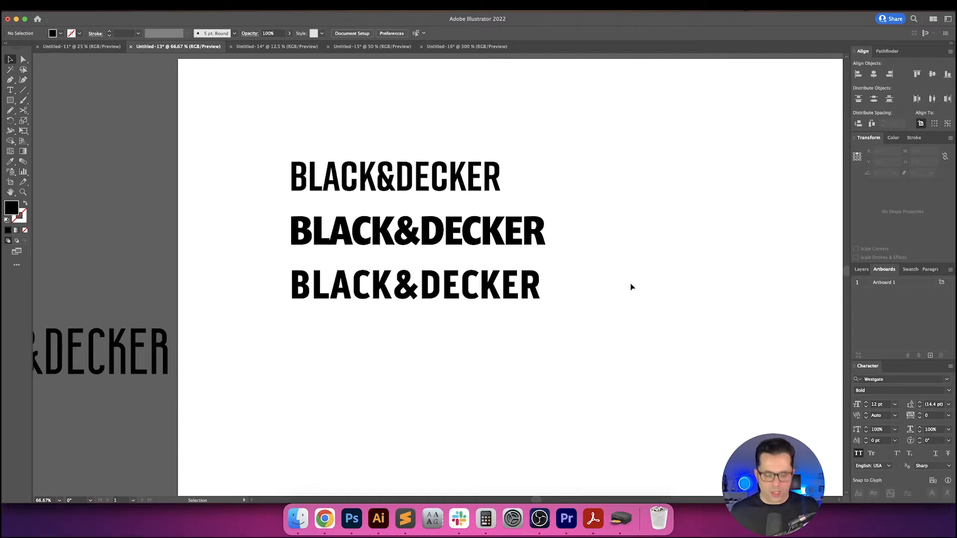
- Add spaces around the ampersand in the second and first lines so both read BLACK & DECKER
double_click(399, 237)
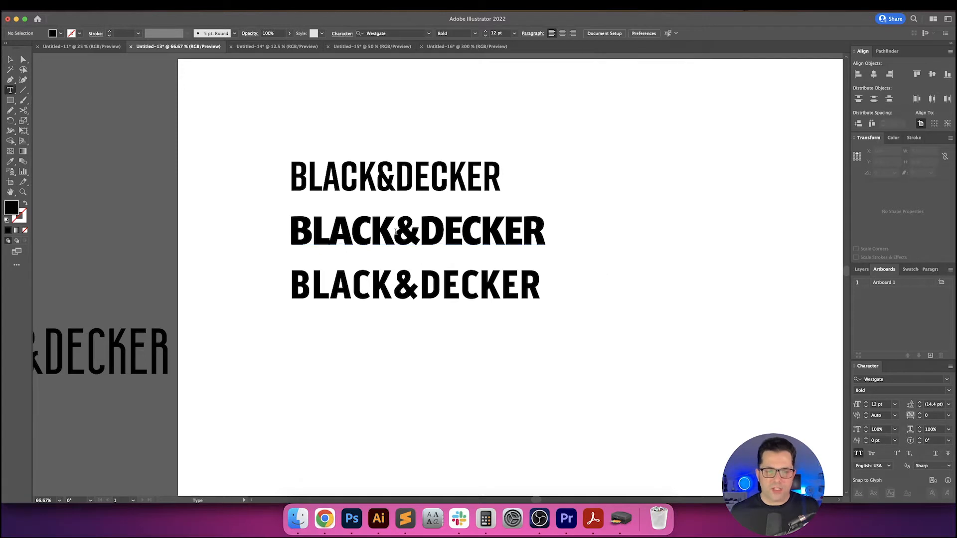
left_click(426, 236)
left_click(380, 177)
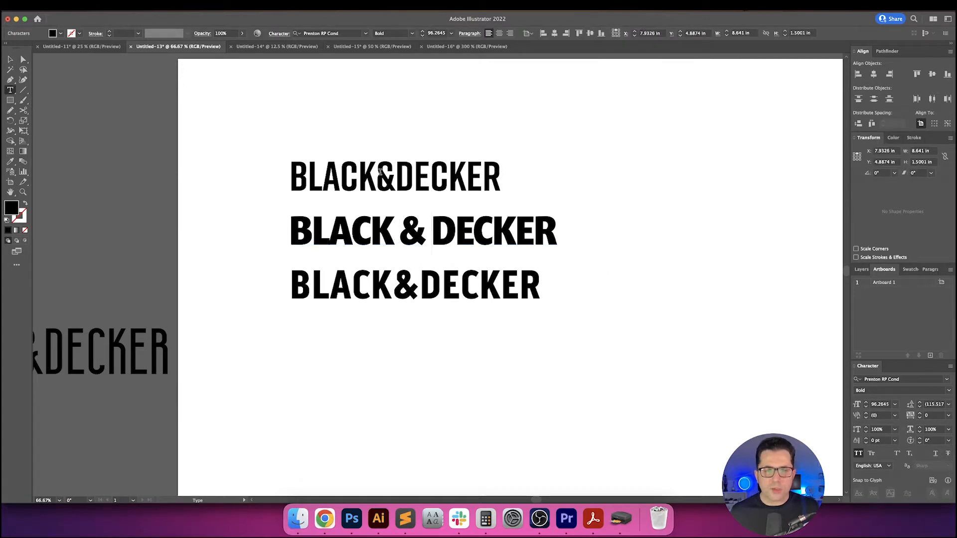
left_click(402, 177)
key("Escape")
left_click(617, 187)
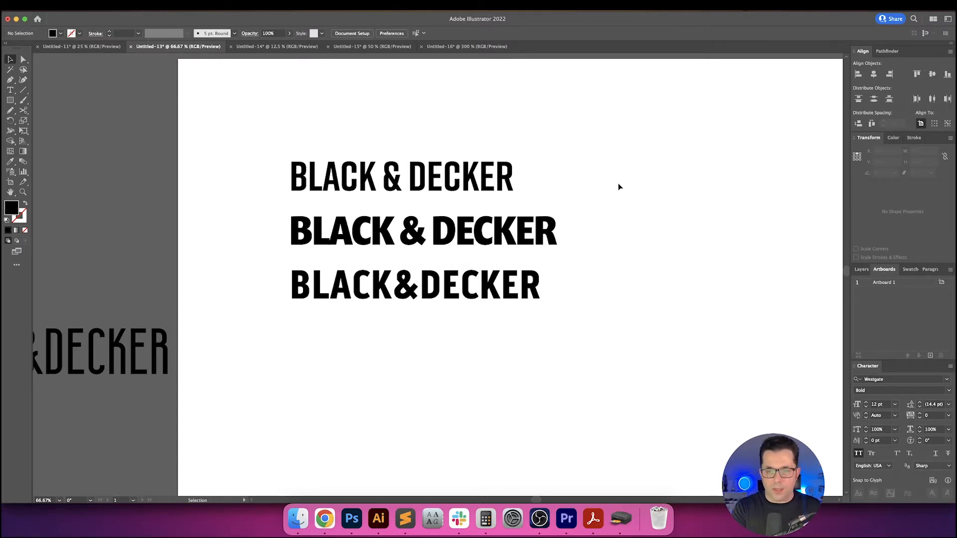
- Delete the Prenton RP Cond Bold version of BLACK & DECKER in the middle of the stack
left_click(531, 231)
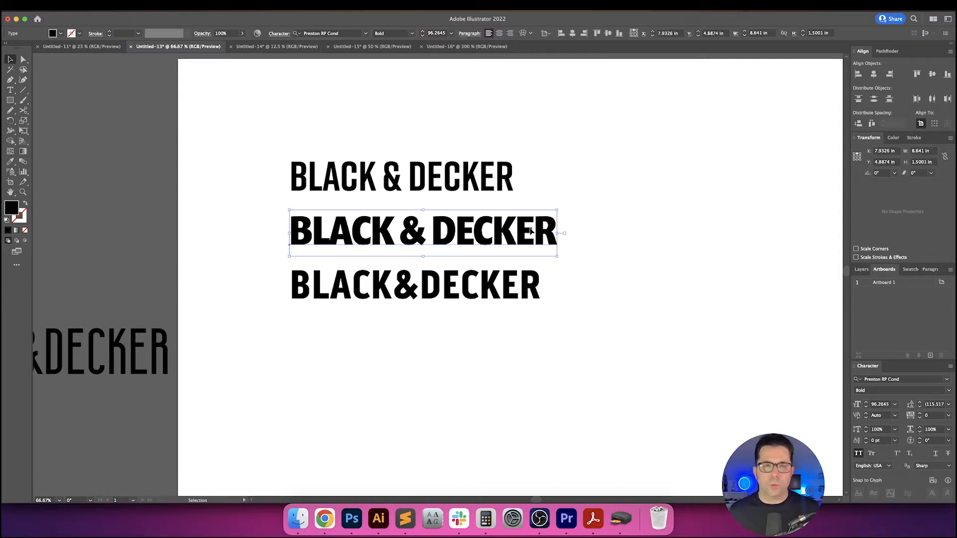
left_click(589, 212)
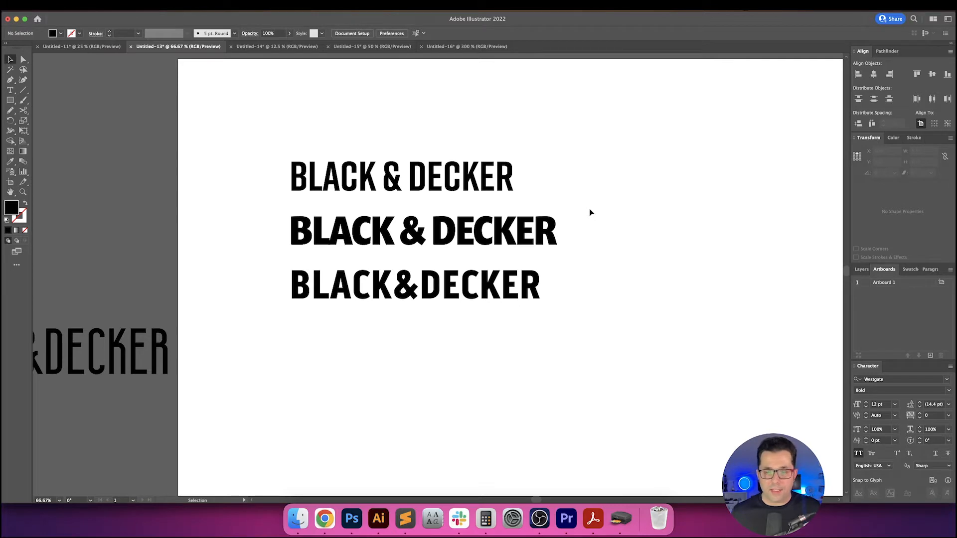
left_click(479, 237)
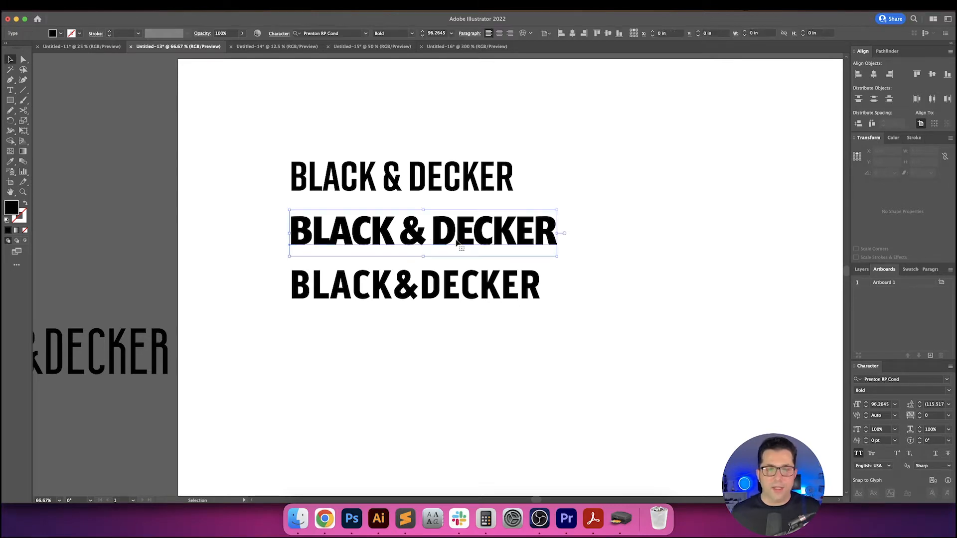
left_click(591, 230)
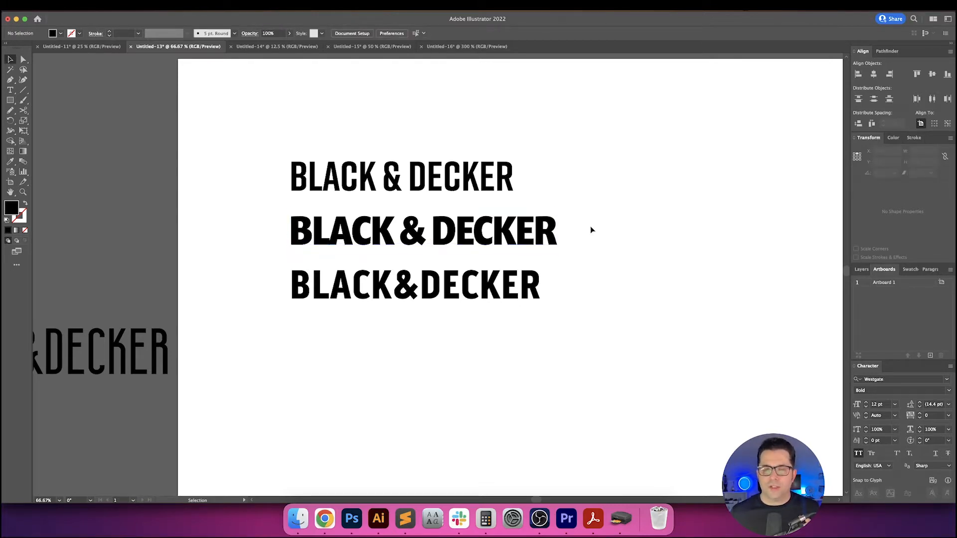
left_click(550, 225)
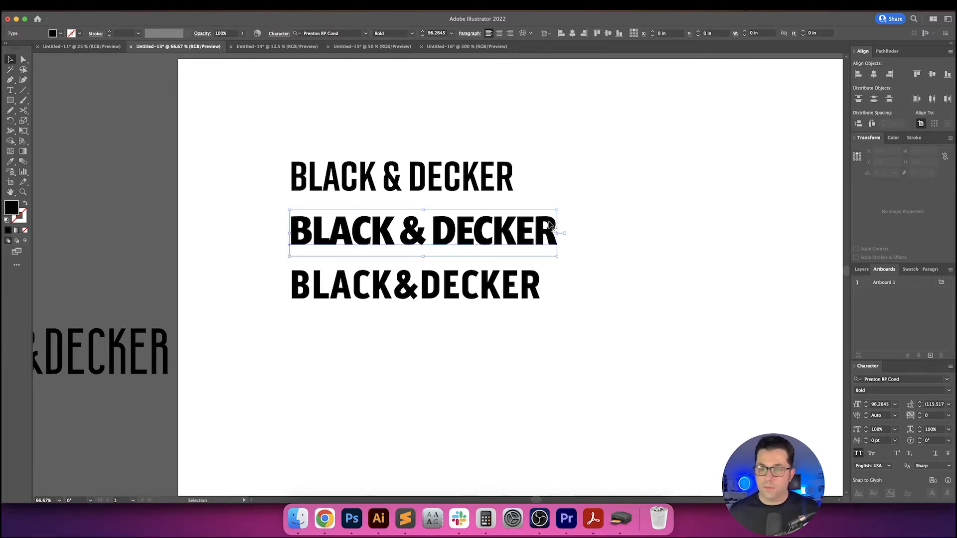
key("Delete")
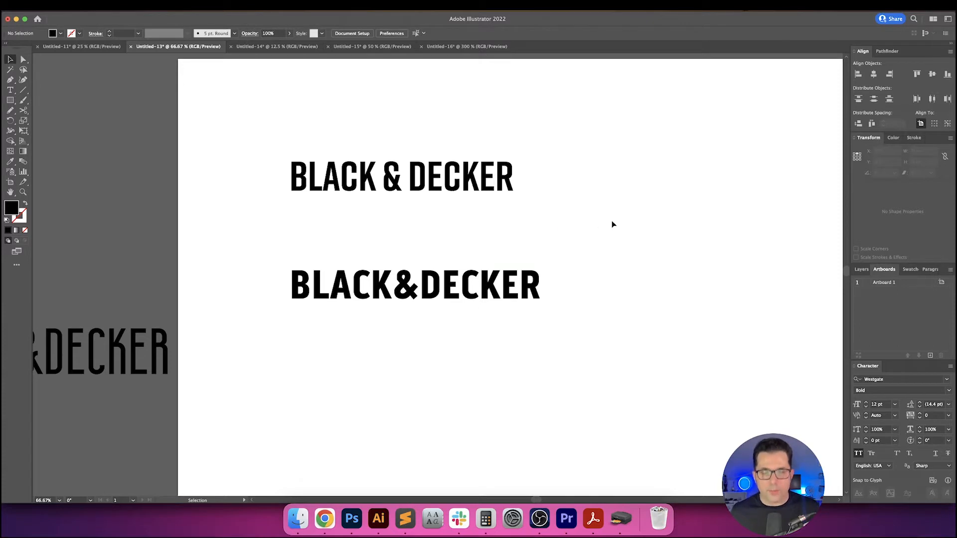
- Move the Pill Gothic BLACK&DECKER line up closer beneath the Rift line
left_click_drag(607, 236, 607, 212)
left_click_drag(528, 278, 529, 239)
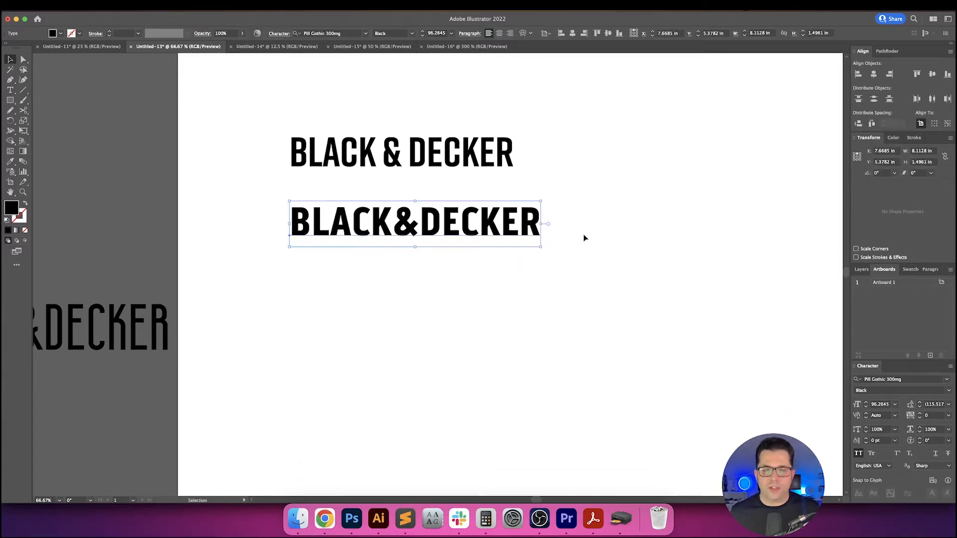
left_click(586, 237)
left_click_drag(588, 236, 591, 258)
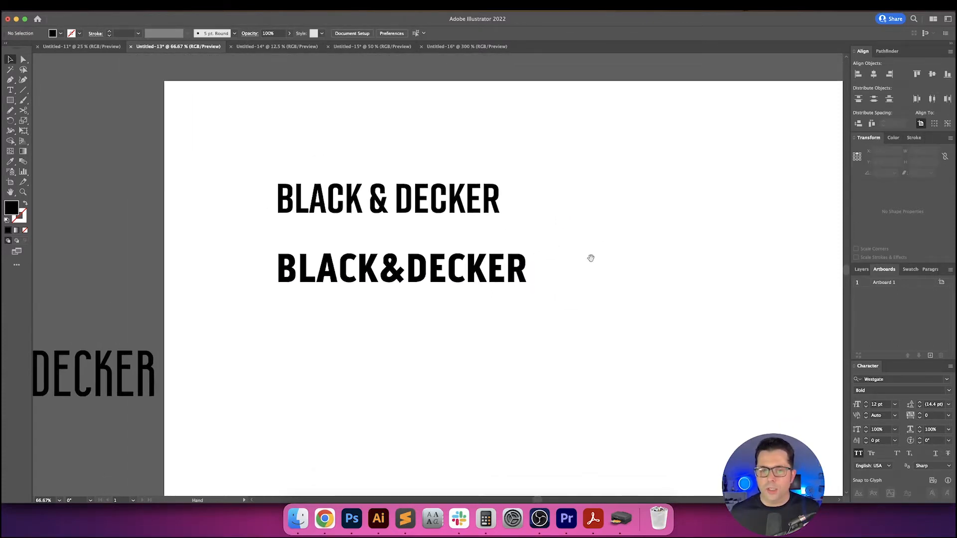
- Move the Rift BLACK & DECKER line straight up to widen the gap above the Pill Gothic line
left_click_drag(507, 249, 476, 227)
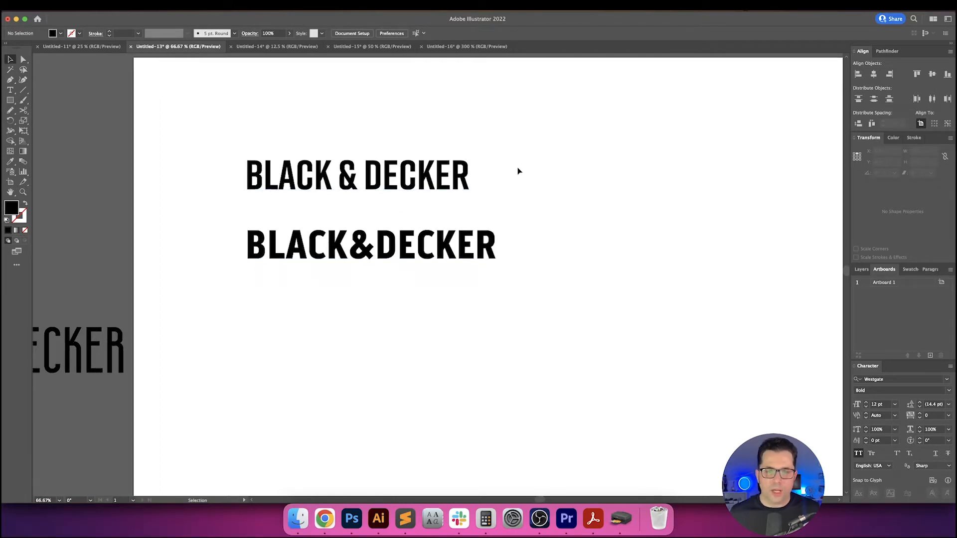
left_click_drag(519, 167, 537, 232)
left_click_drag(395, 249, 395, 222)
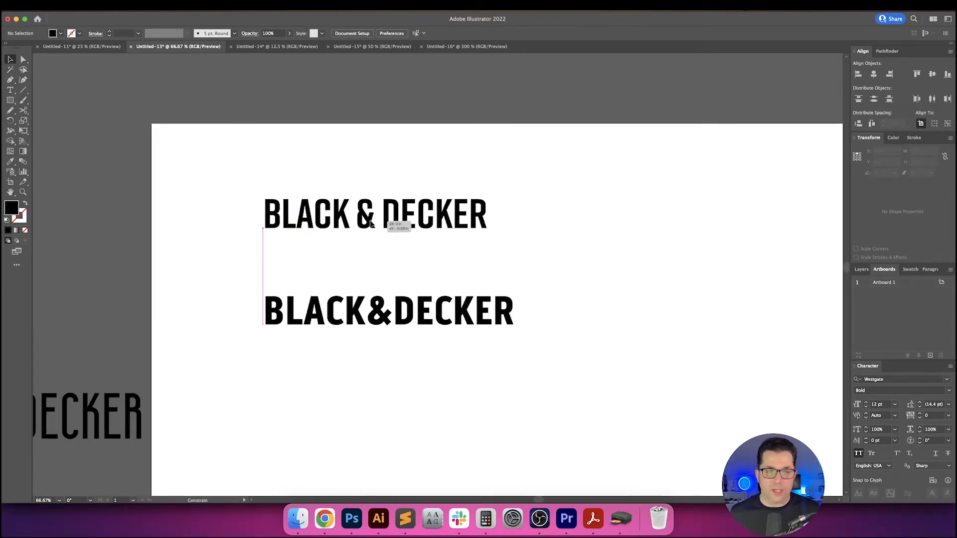
scroll(548, 218, "down", 1)
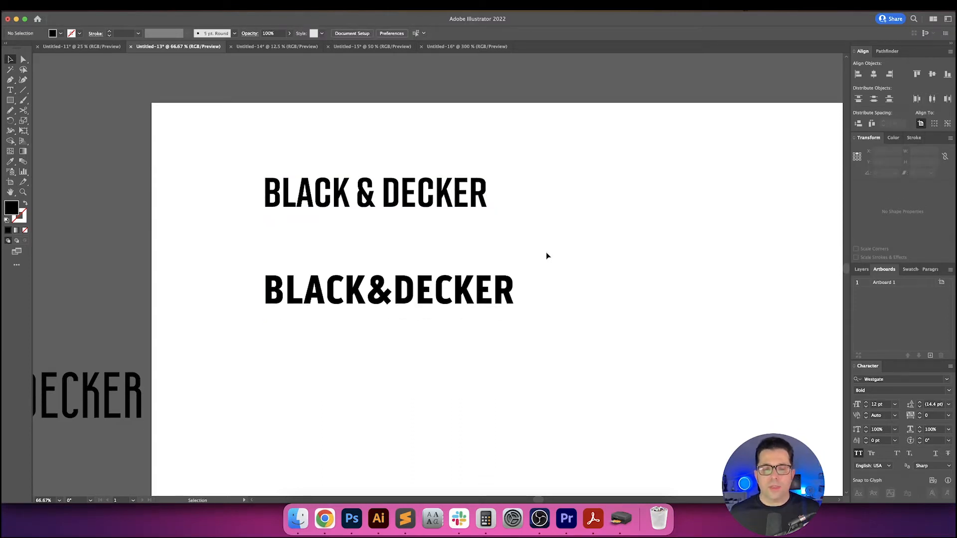
- Move the Pill Gothic BLACK&DECKER line off the artboard, leaving only the Rift version on it
left_click_drag(546, 287, 156, 244)
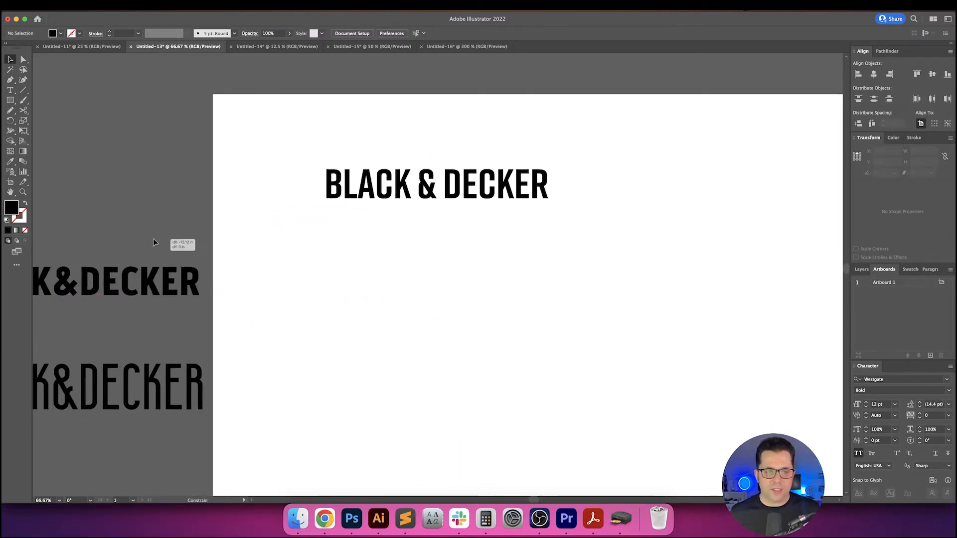
left_click(356, 238)
scroll(357, 238, "right", 5)
scroll(348, 194, "down", 1)
scroll(348, 194, "right", 1)
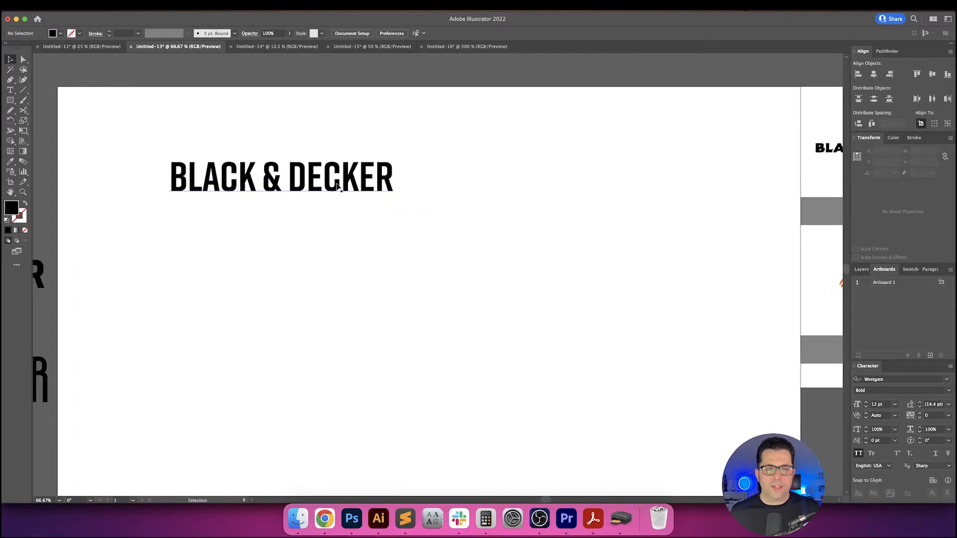
scroll(339, 187, "left", 2)
left_click(371, 193)
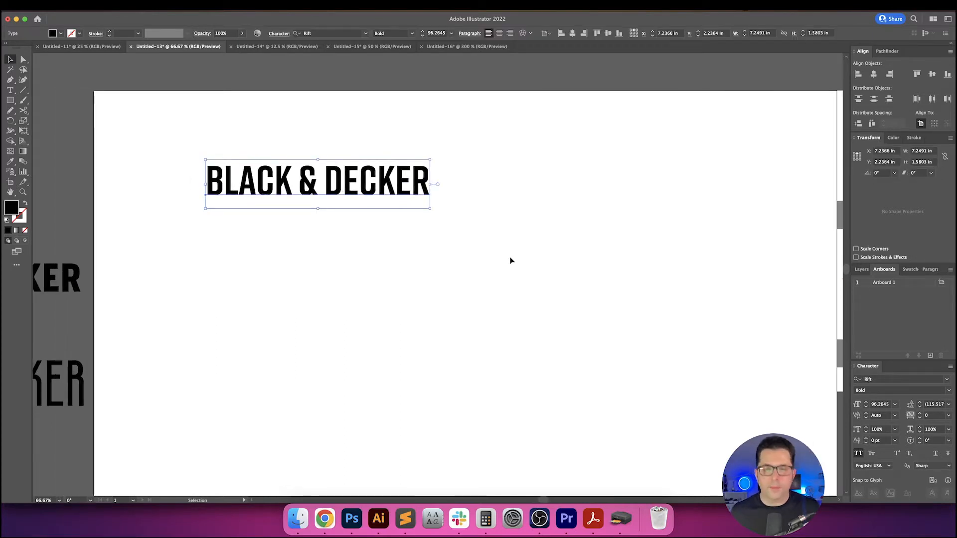
left_click(510, 260)
- Draw a black square about 2.2 in wide near the artboard's right edge and place a copy beside it to the right
scroll(503, 241, "right", 10)
scroll(359, 223, "left", 2)
scroll(359, 222, "down", 1)
key("m")
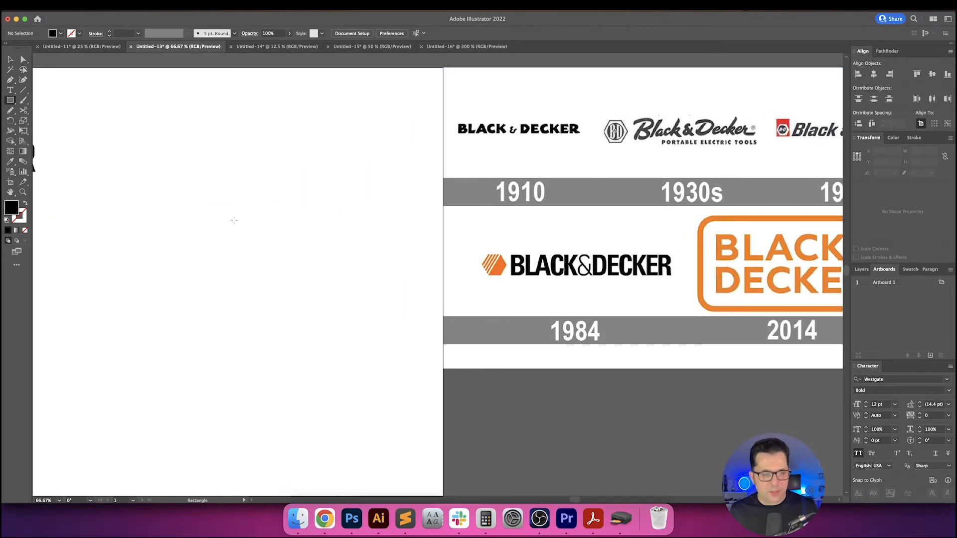
left_click_drag(179, 172, 247, 240)
key("v")
left_click_drag(232, 205, 313, 205)
left_click(212, 198)
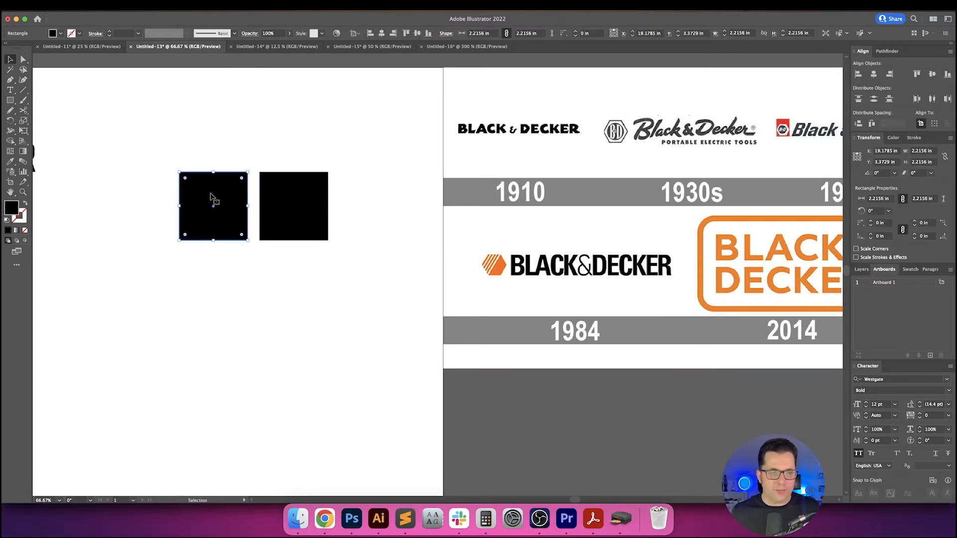
double_click(12, 208)
key("Escape")
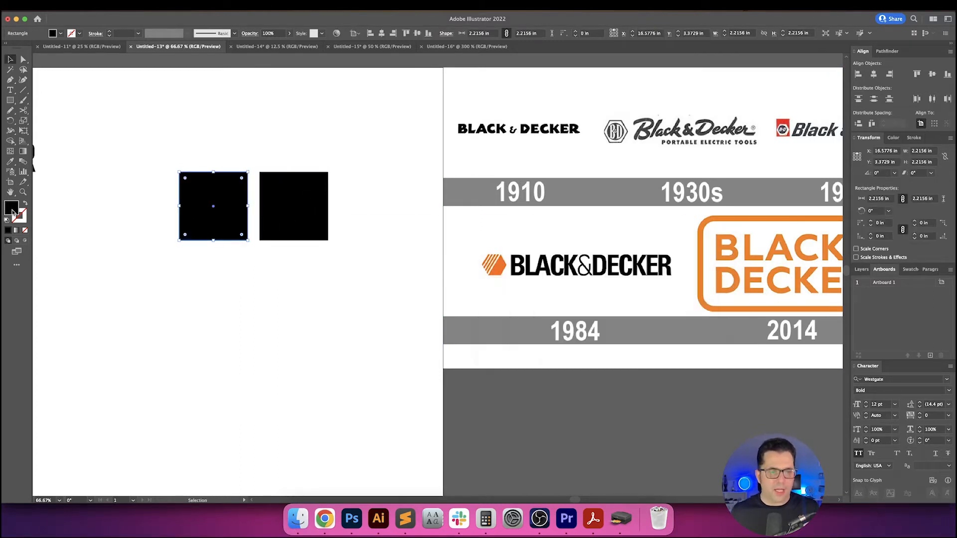
- Fill the right square with the orange sampled from the emblem of the 1984 logo
left_click(331, 220)
left_click(317, 221)
key("i")
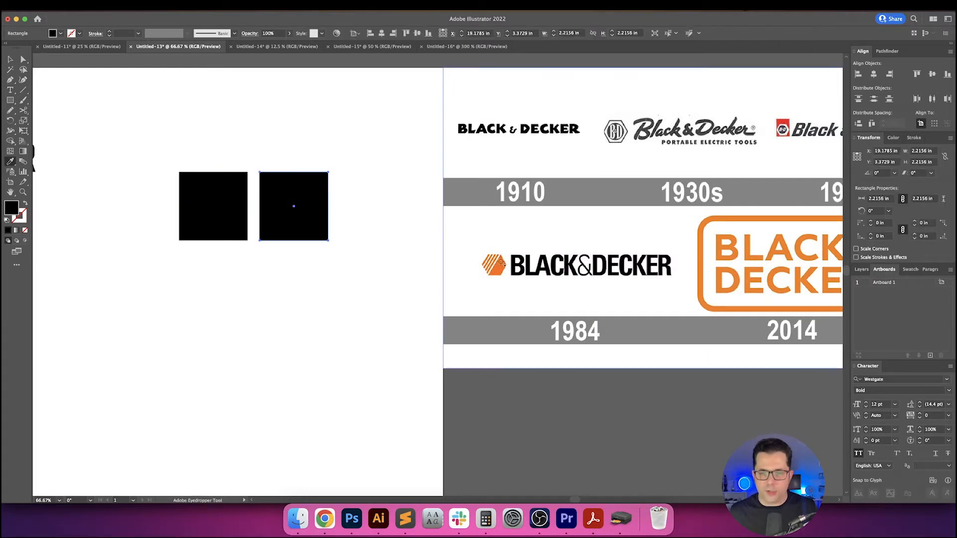
left_click(501, 267)
key("v")
left_click(332, 269)
left_click_drag(331, 269, 501, 282)
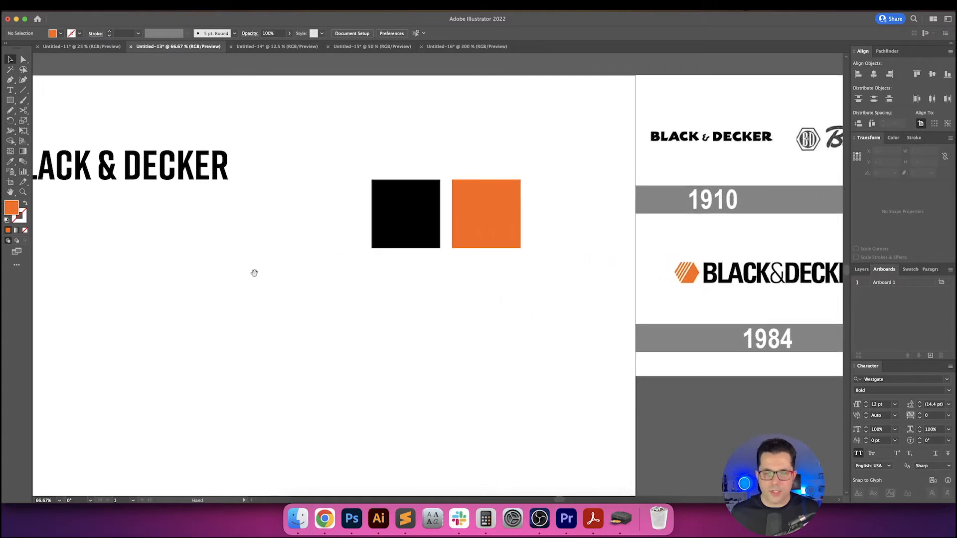
- Set the font size of the BLACK & DECKER wordmark to 100 pt
left_click_drag(257, 273, 447, 270)
key("t")
left_click(317, 170)
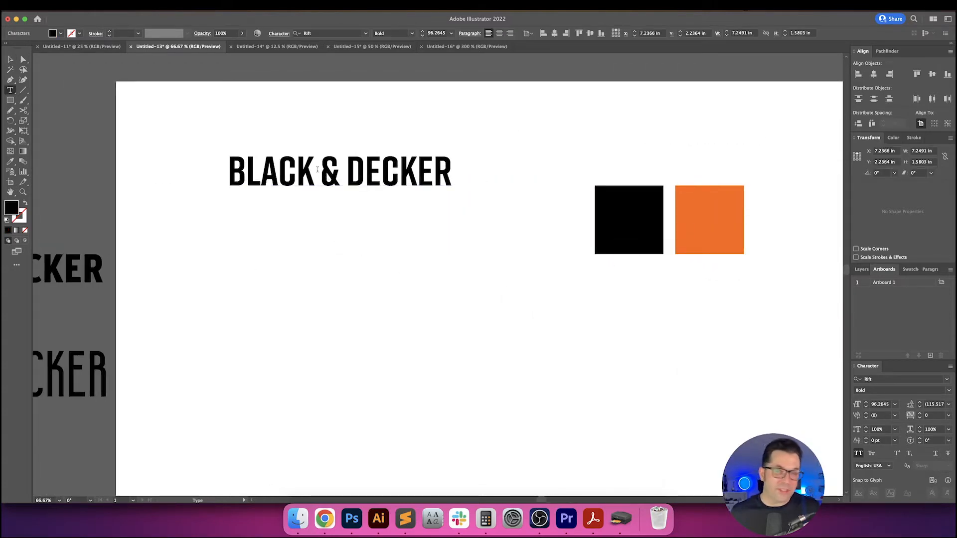
key("Escape")
left_click(437, 33)
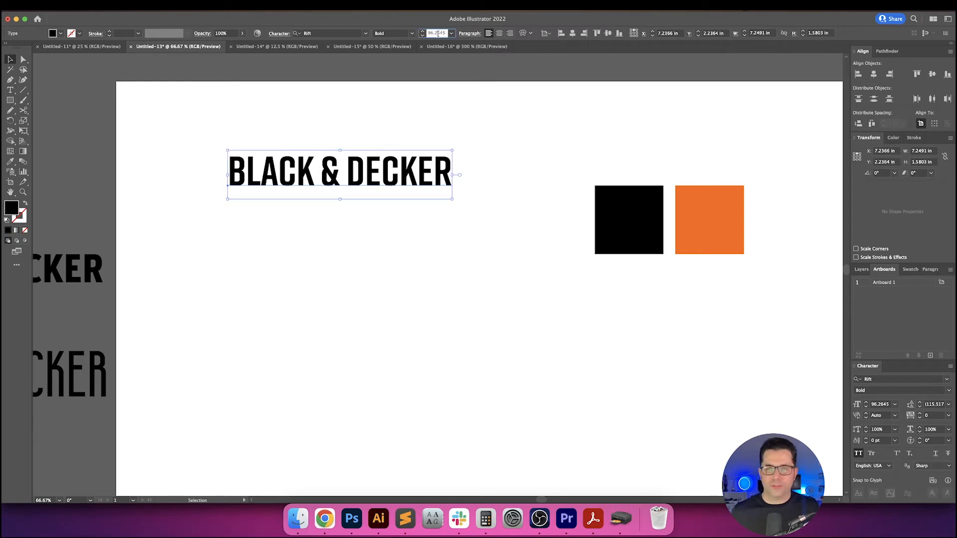
type("100")
key("Return")
left_click(543, 126)
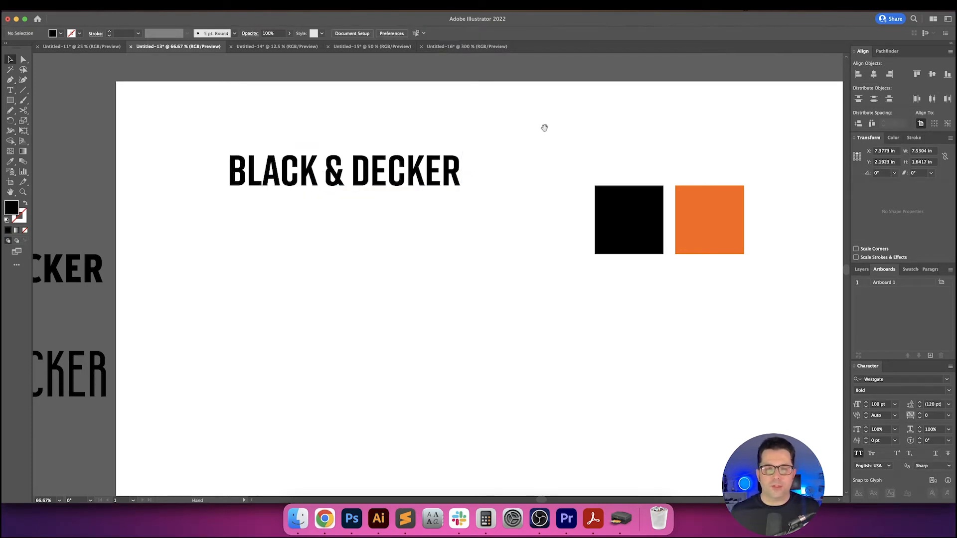
- Set the kerning of the BLACK & DECKER wordmark to Optical
scroll(570, 142, "left", 2)
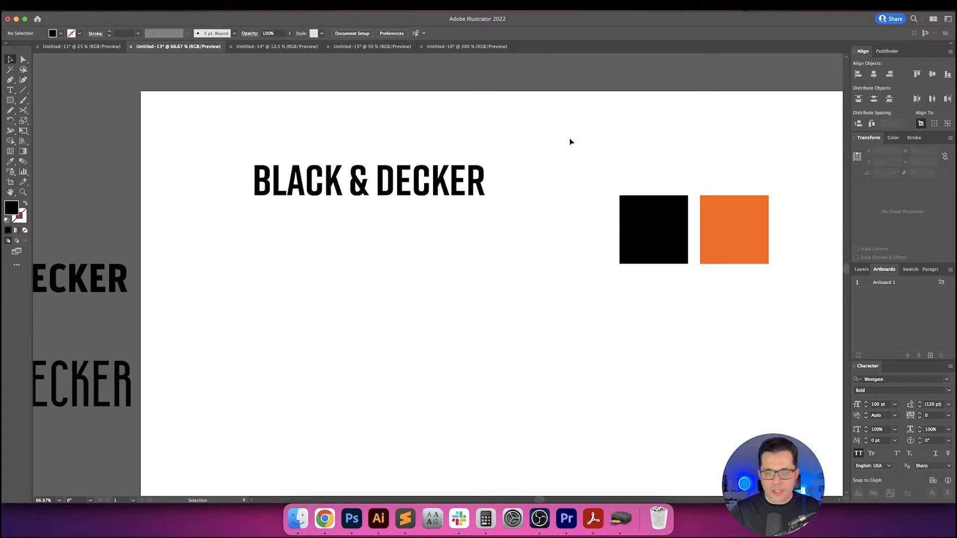
left_click_drag(550, 138, 428, 203)
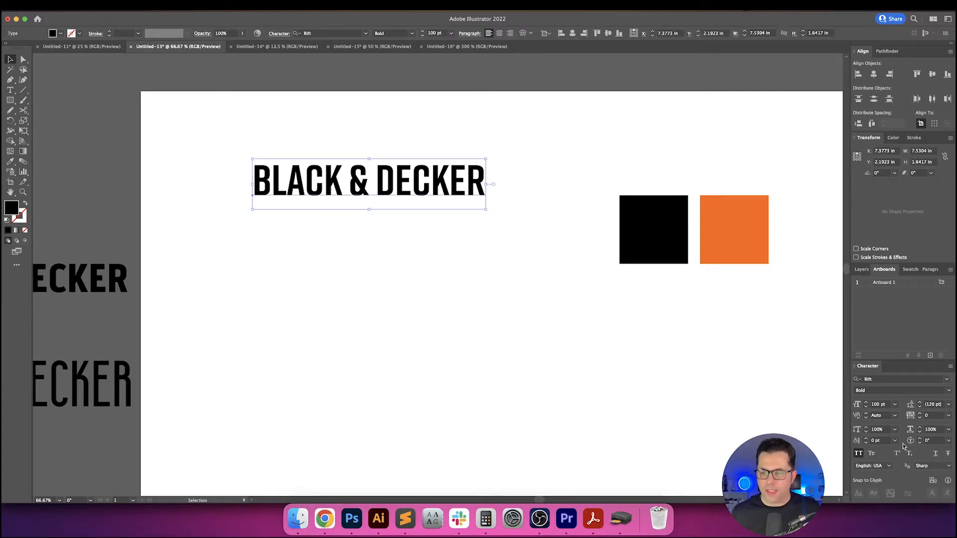
left_click(895, 415)
left_click(867, 258)
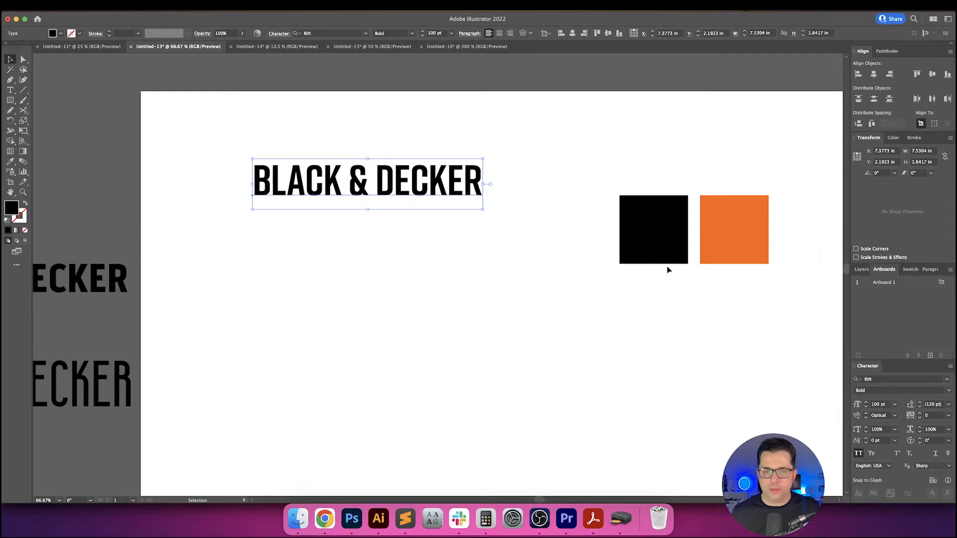
left_click(477, 282)
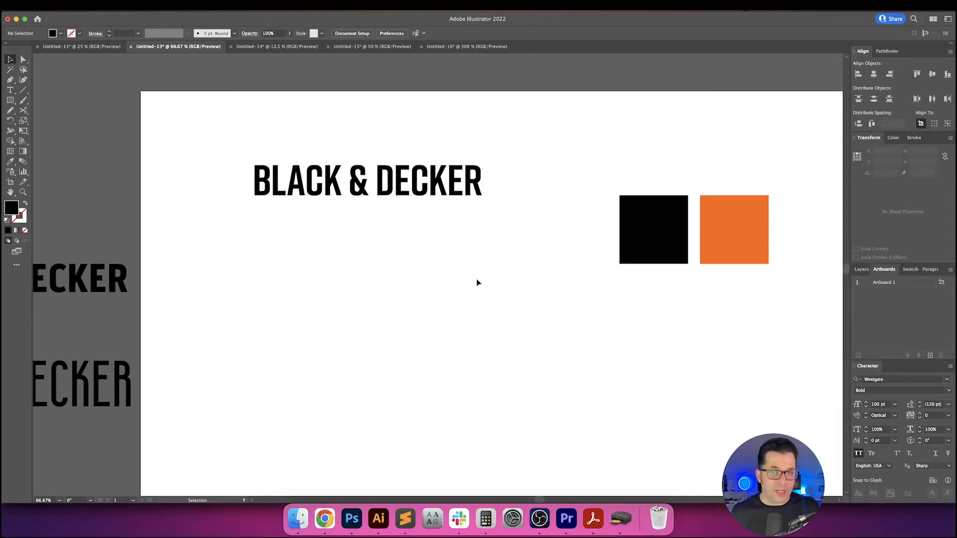
- Examine the timeline of past Black & Decker logos from 1910 to 2014 beside the artboard
scroll(460, 280, "right", 10)
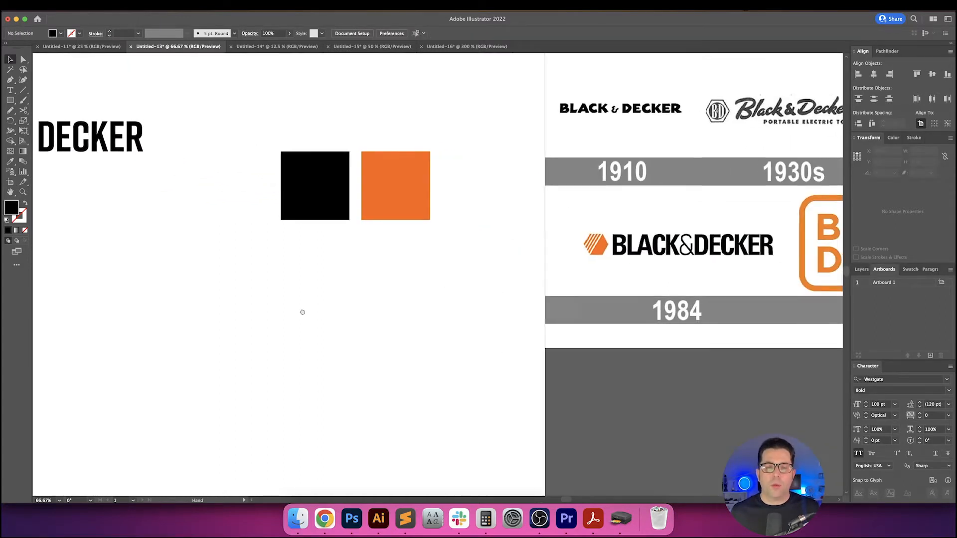
scroll(512, 213, "right", 5)
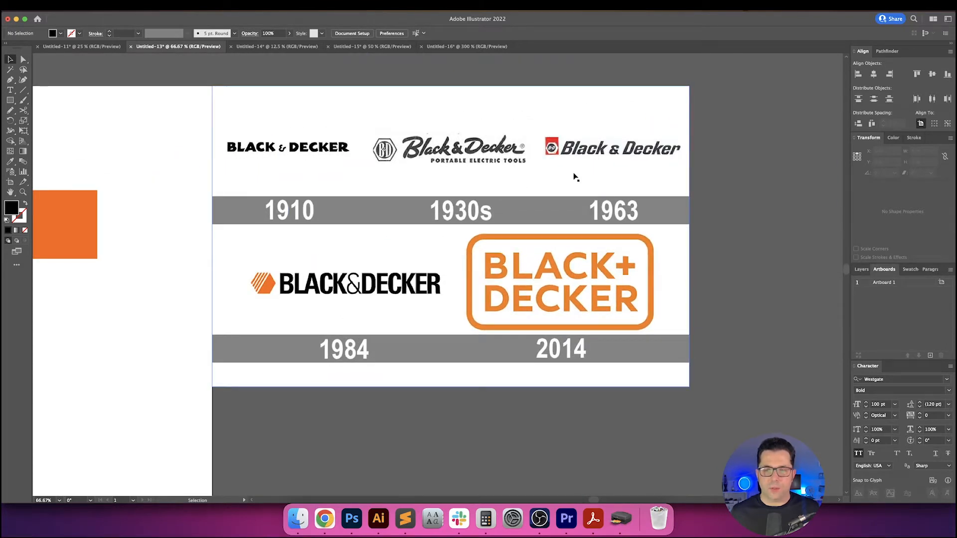
scroll(278, 170, "up", 2)
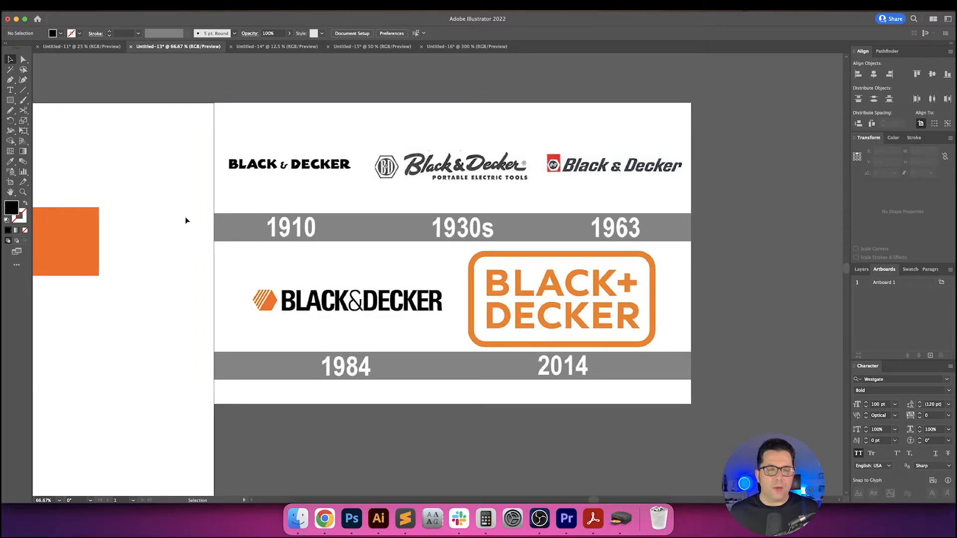
scroll(185, 224, "right", 3)
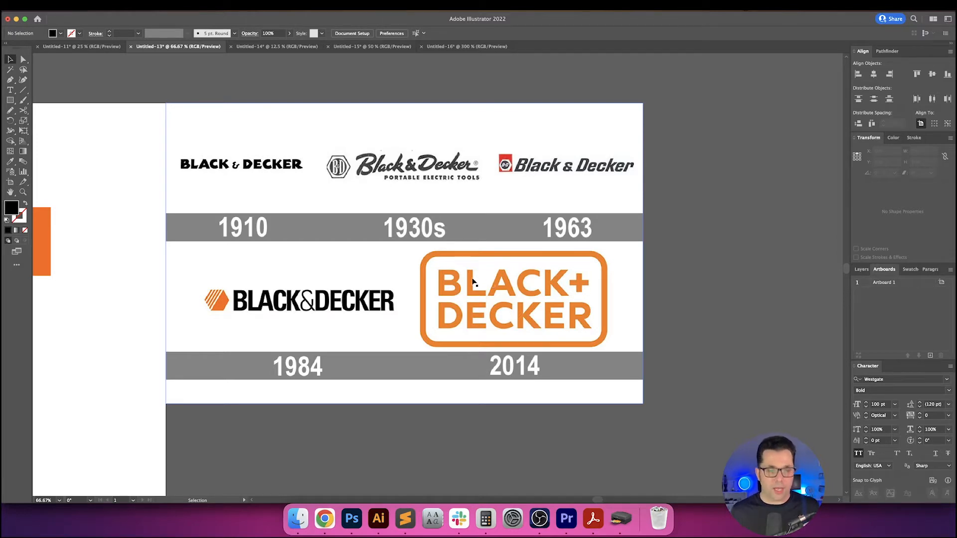
left_click_drag(104, 298, 422, 298)
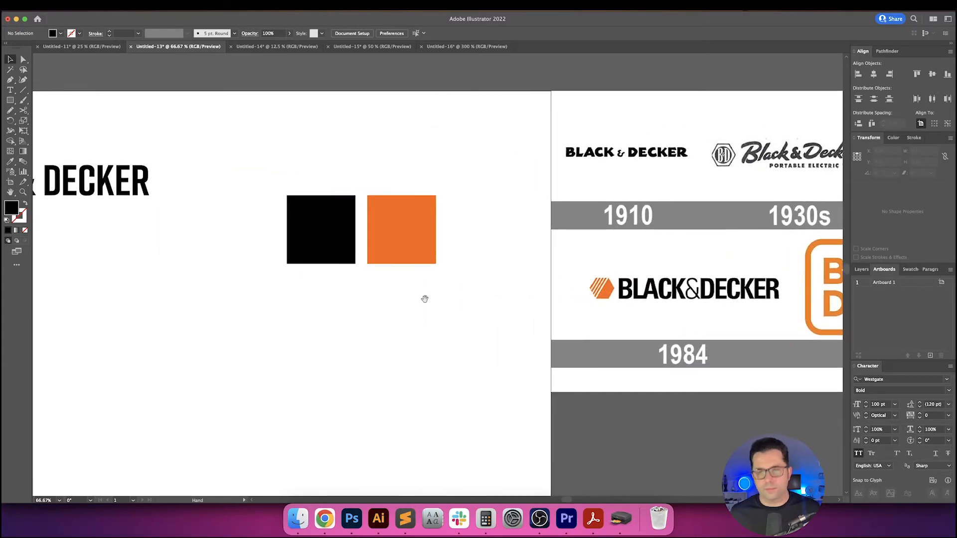
left_click_drag(274, 172, 479, 184)
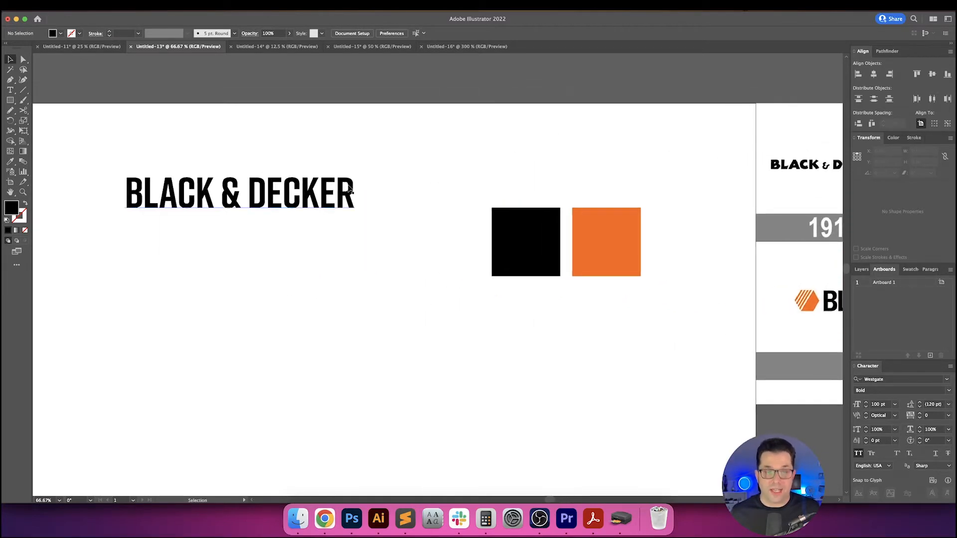
- Undo the last kerning change on the BLACK & DECKER wordmark
key("r")
key("super+z")
key("super+z")
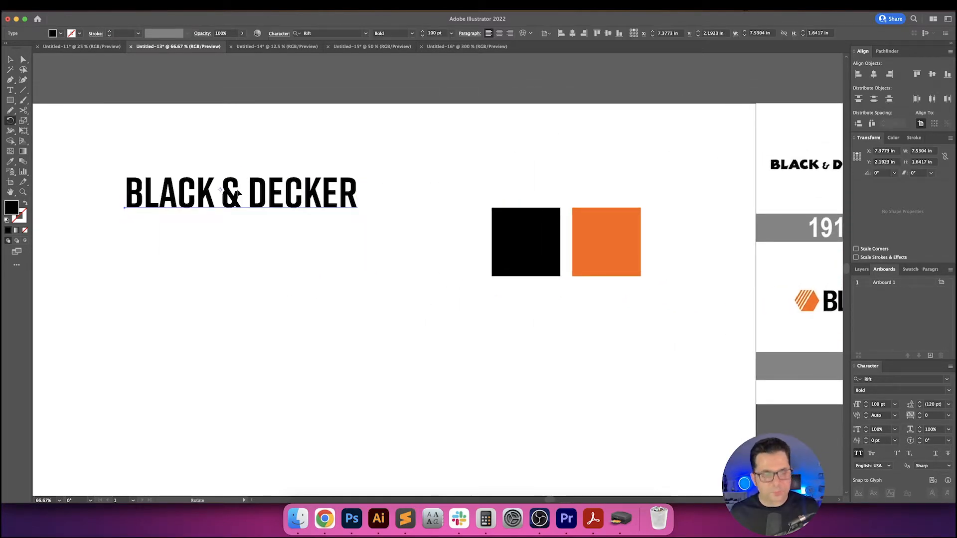
- Apply Optical kerning to the whole BLACK & DECKER text line again
key("t")
left_click(239, 187)
key("Escape")
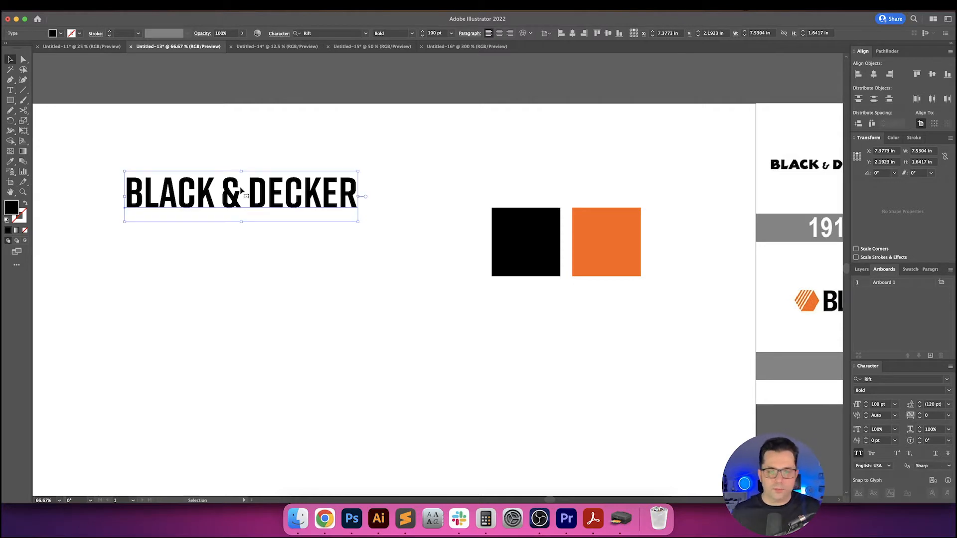
left_click(895, 415)
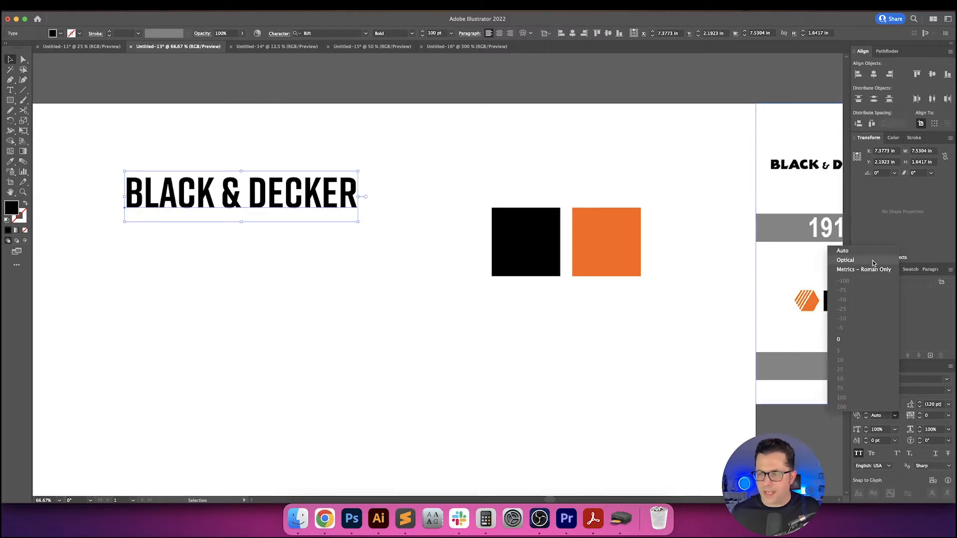
left_click(845, 260)
left_click(262, 261)
scroll(299, 266, "left", 2)
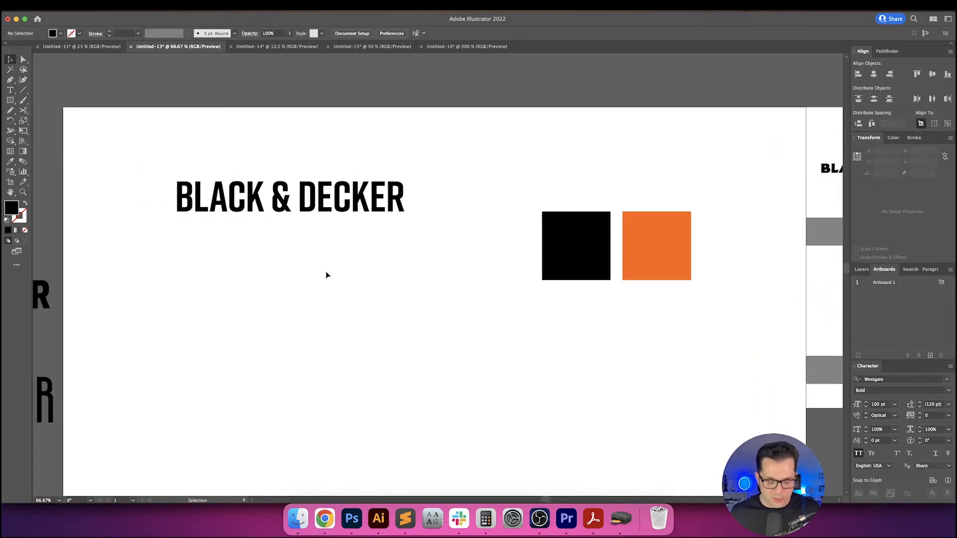
- Break the wordmark into two lines, with BLACK & above DECKER
left_click(265, 194)
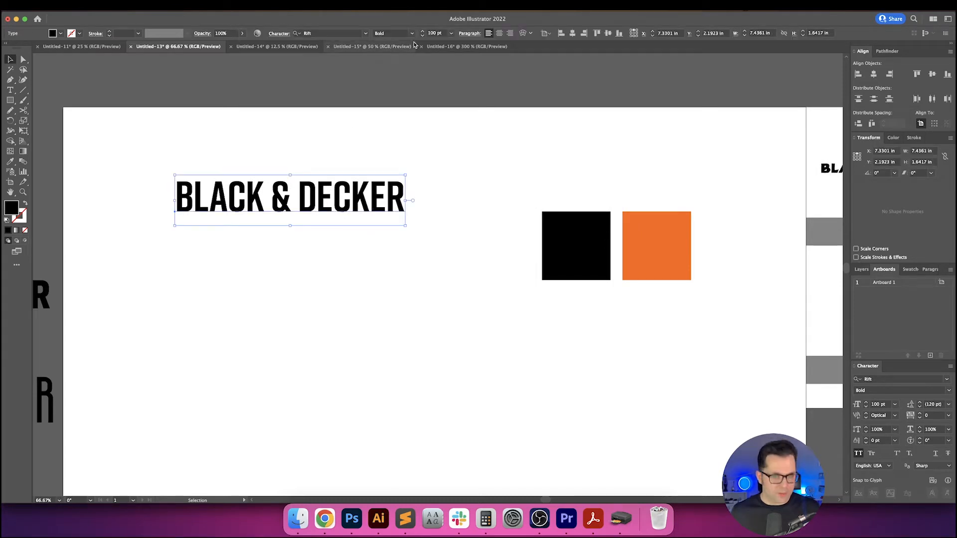
double_click(301, 190)
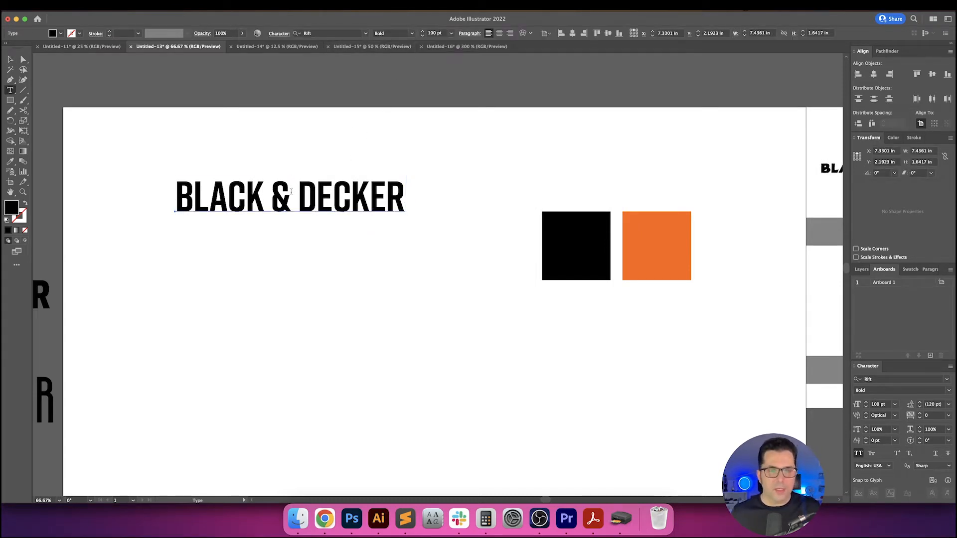
key("Return")
key("Escape")
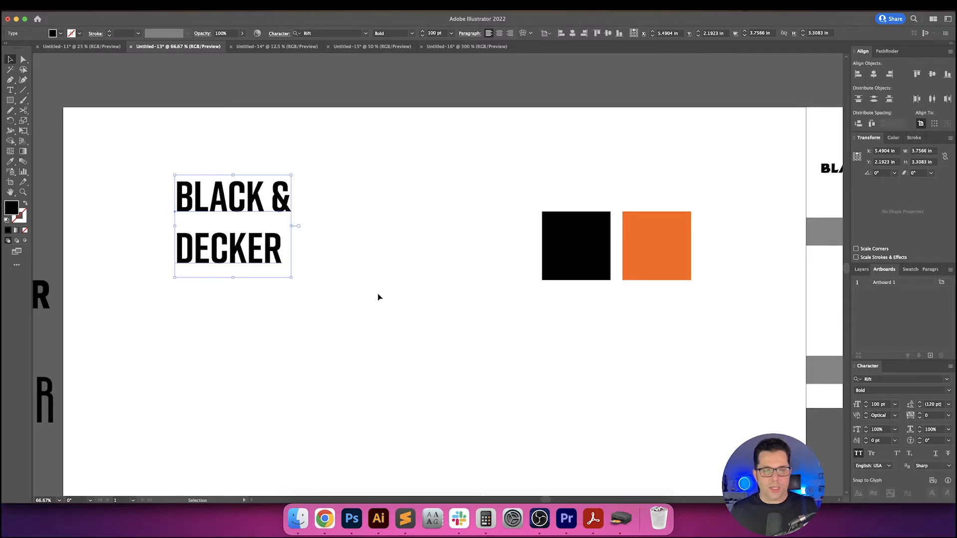
- Tighten the leading of the two-line wordmark to 80 pt
left_click(932, 405)
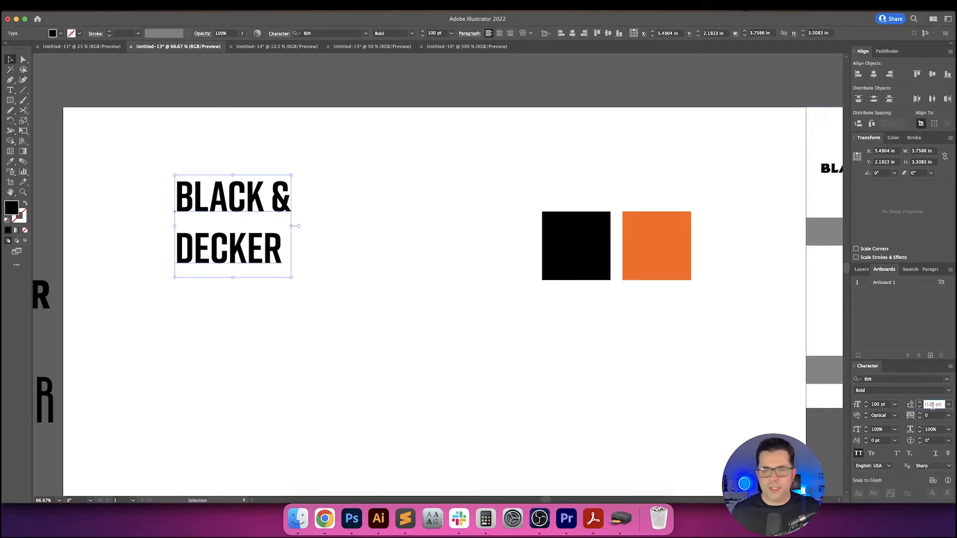
key("shift+Down")
key("shift+Down")
key("shift+Down")
key("shift+Down")
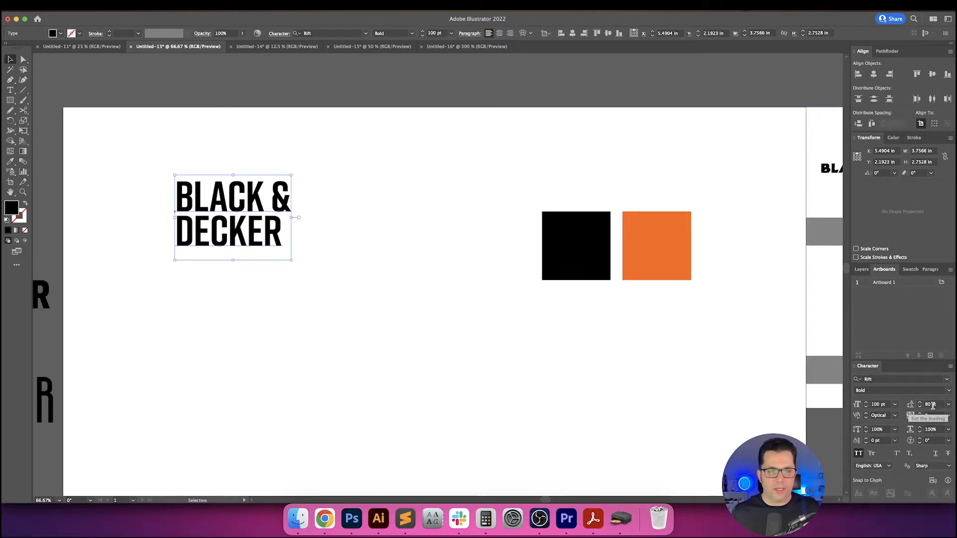
left_click(479, 408)
scroll(498, 389, "left", 5)
scroll(524, 371, "right", 10)
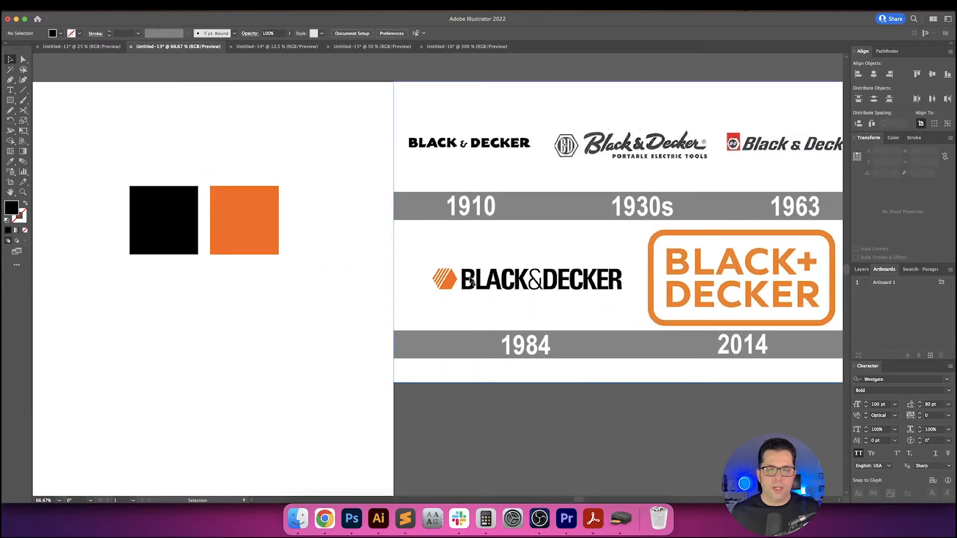
scroll(451, 264, "up", 5)
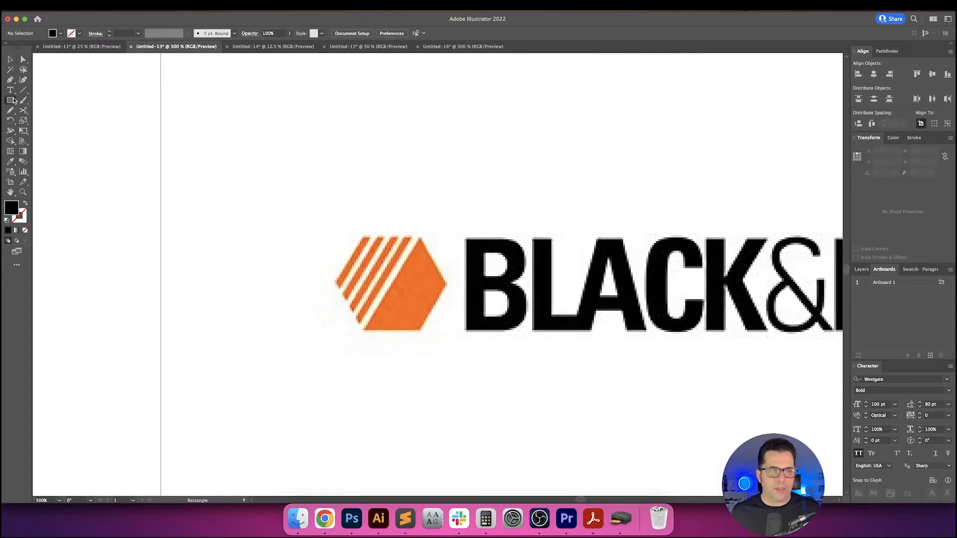
left_click_drag(10, 100, 44, 138)
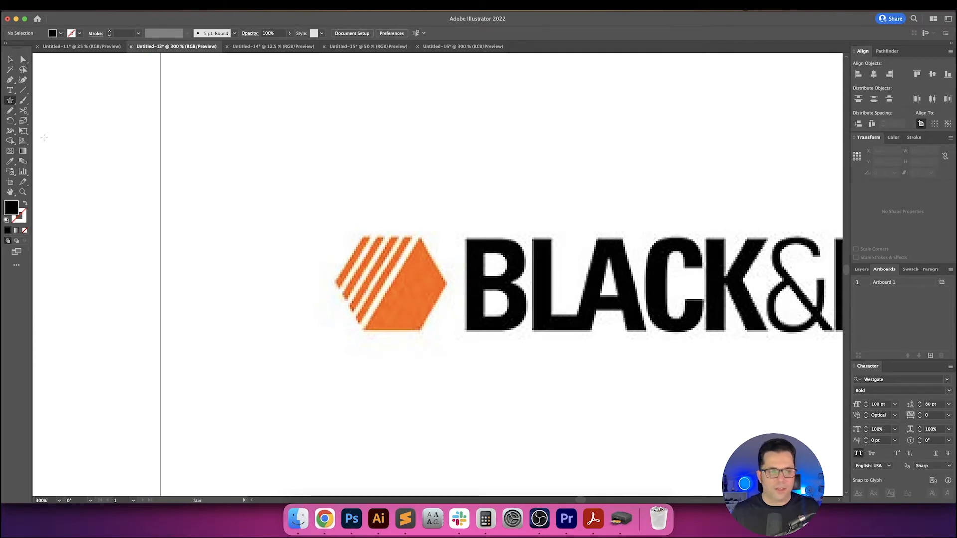
left_click(227, 138)
type("6")
key("Return")
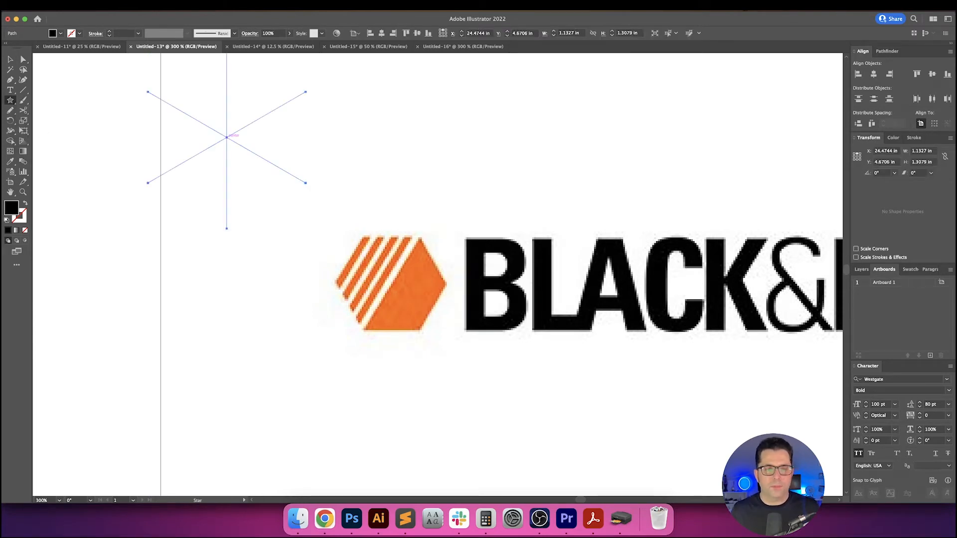
key("Delete")
left_click_drag(256, 171, 317, 206)
scroll(256, 132, "up", 2)
scroll(255, 132, "left", 5)
key("Delete")
- Create a black six-sided polygon, scale it down to about 0.78 in wide and place it on the artboard left of the 1984 emblem
left_click_drag(10, 101, 46, 135)
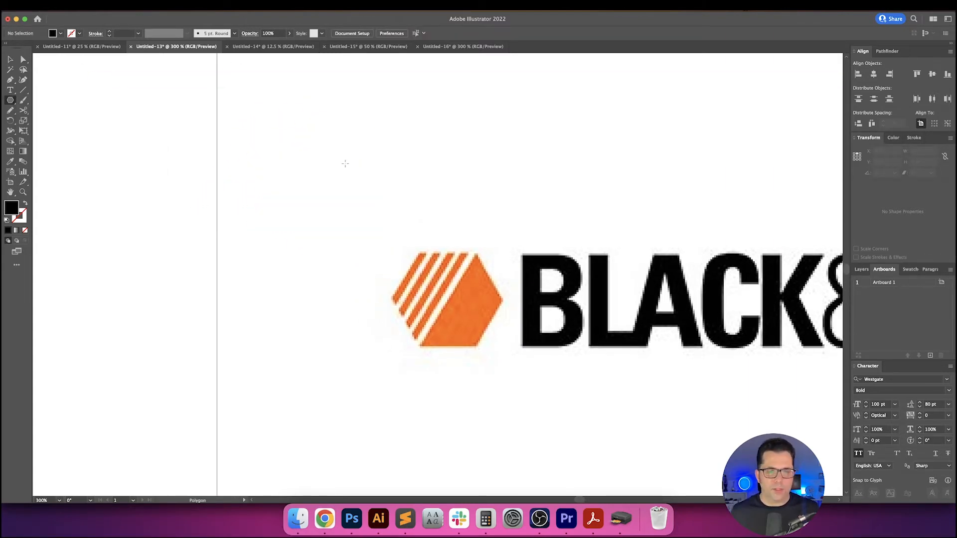
left_click(345, 163)
key("Return")
key("v")
left_click_drag(375, 190, 456, 316)
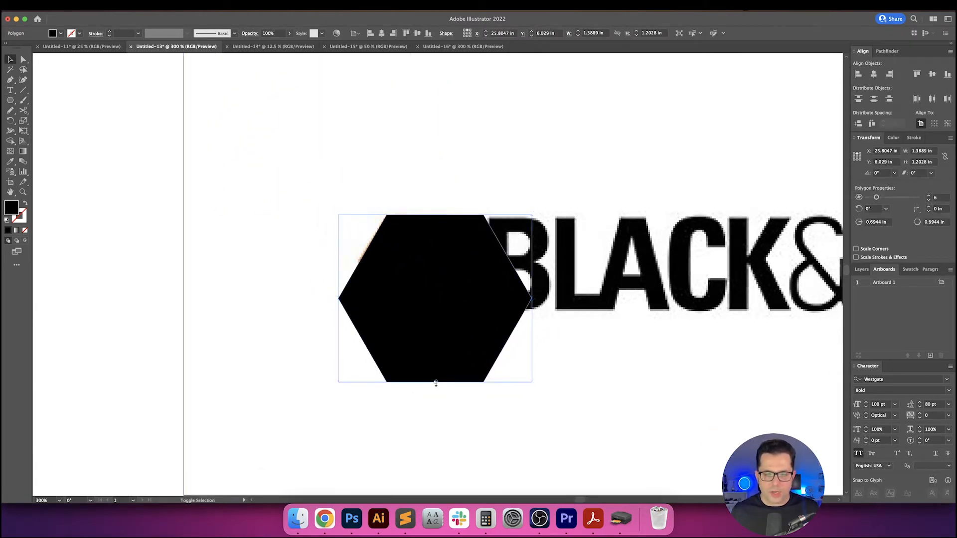
left_click_drag(436, 383, 246, 293)
left_click_drag(248, 292, 354, 292)
- Scale the hexagon proportionally from its center to a height of 1 in
left_click(857, 159)
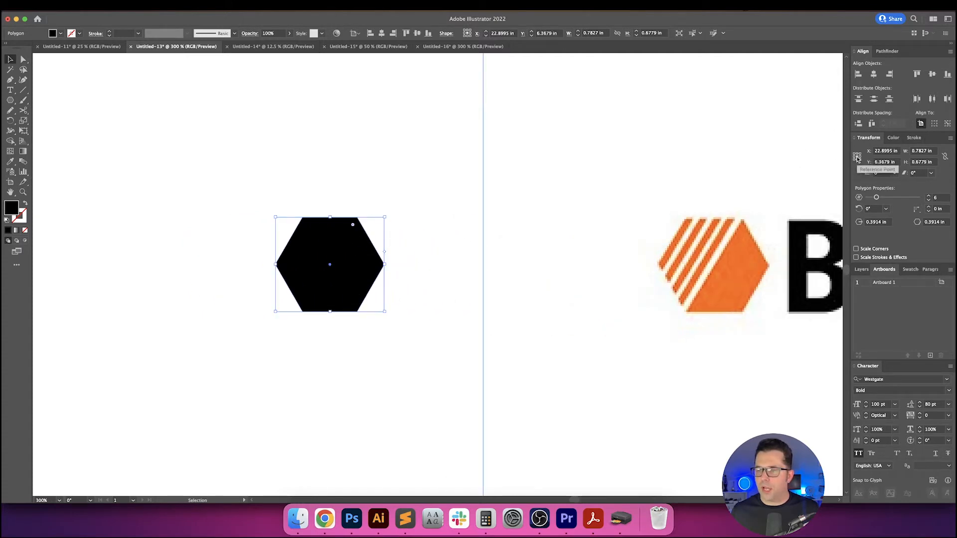
left_click(944, 157)
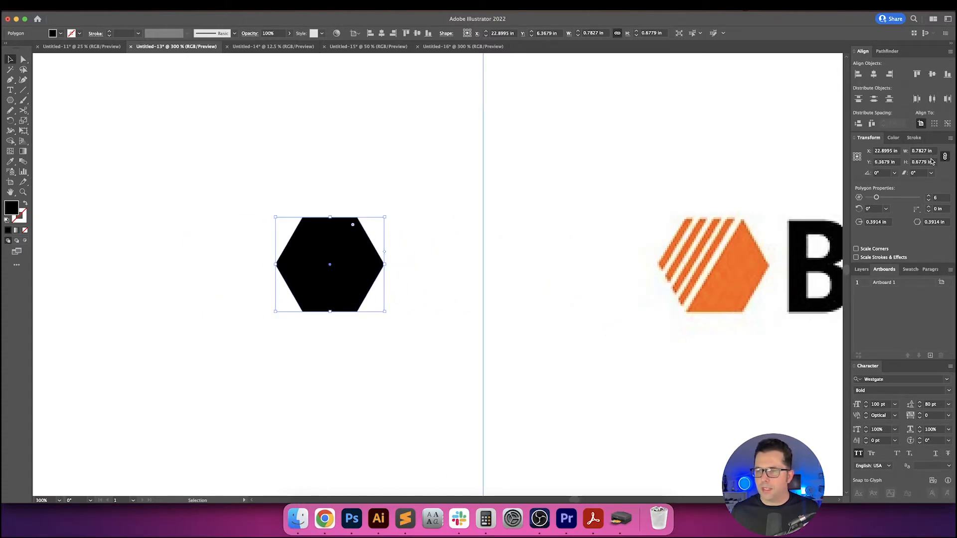
left_click(929, 162)
type("1")
key("Return")
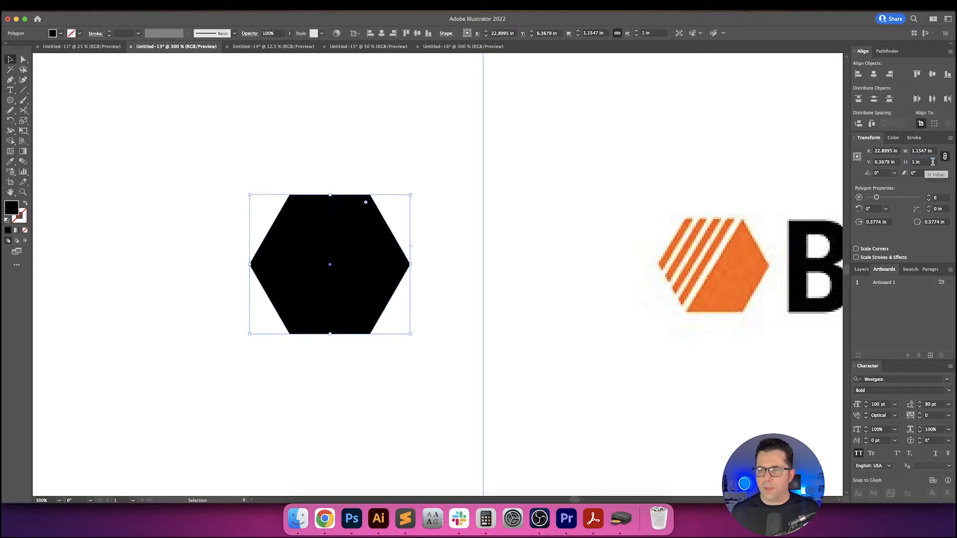
- Duplicate the hexagon in place and scale the copy proportionally from its center to a height of 0.625 in
scroll(478, 169, "left", 3)
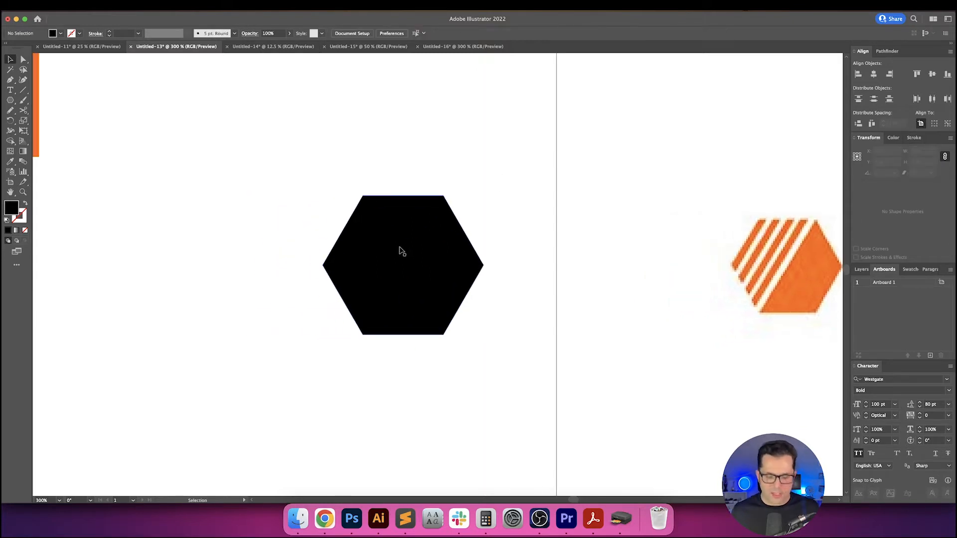
scroll(745, 269, "right", 2)
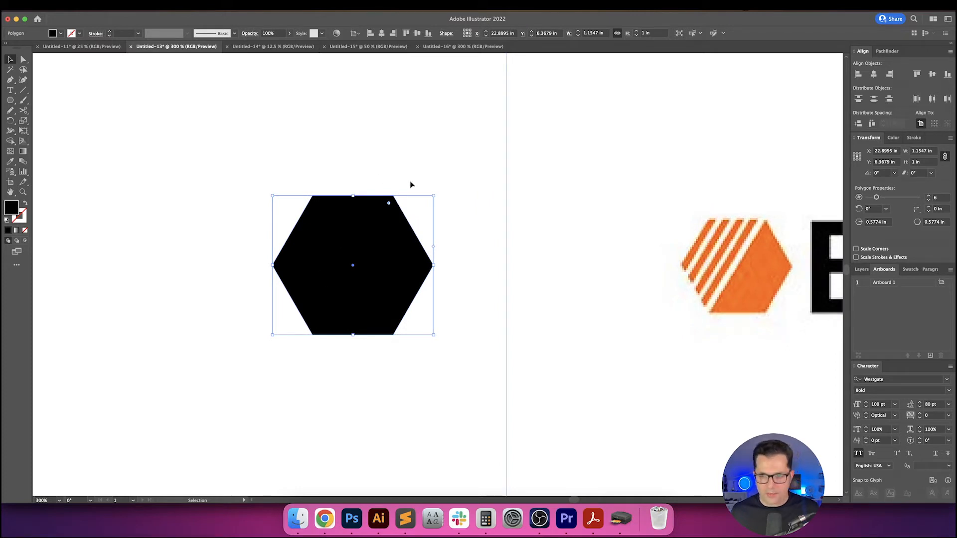
key("a")
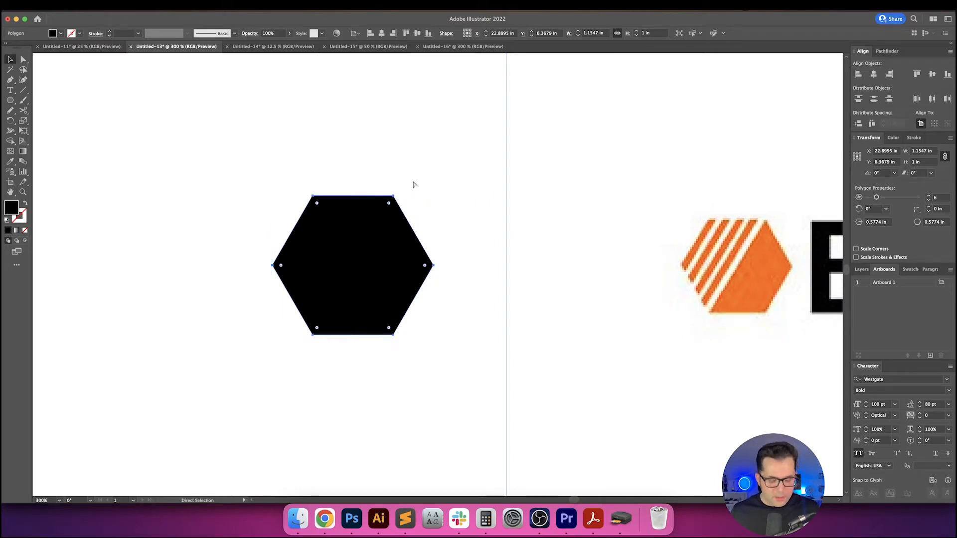
key("v")
left_click(923, 162)
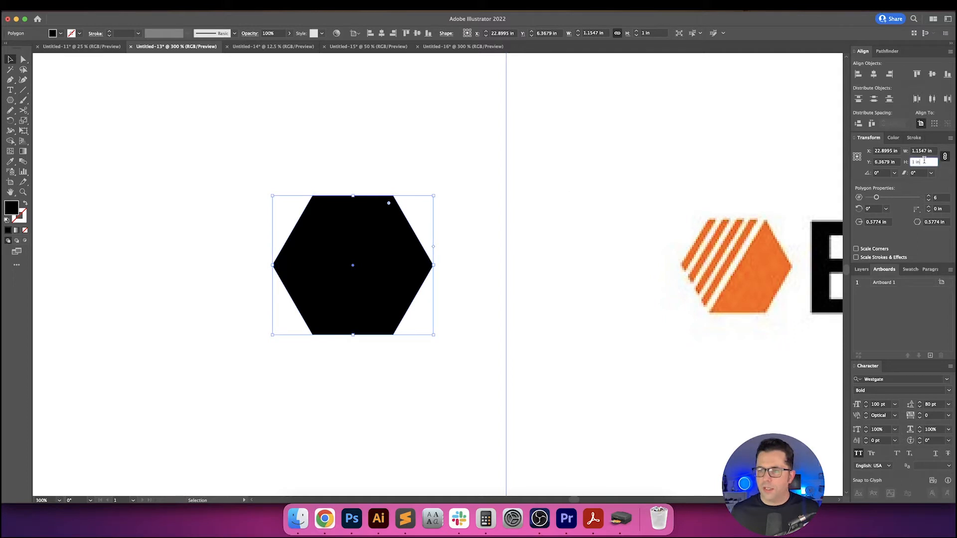
type("0.75")
key("Return")
key("Down")
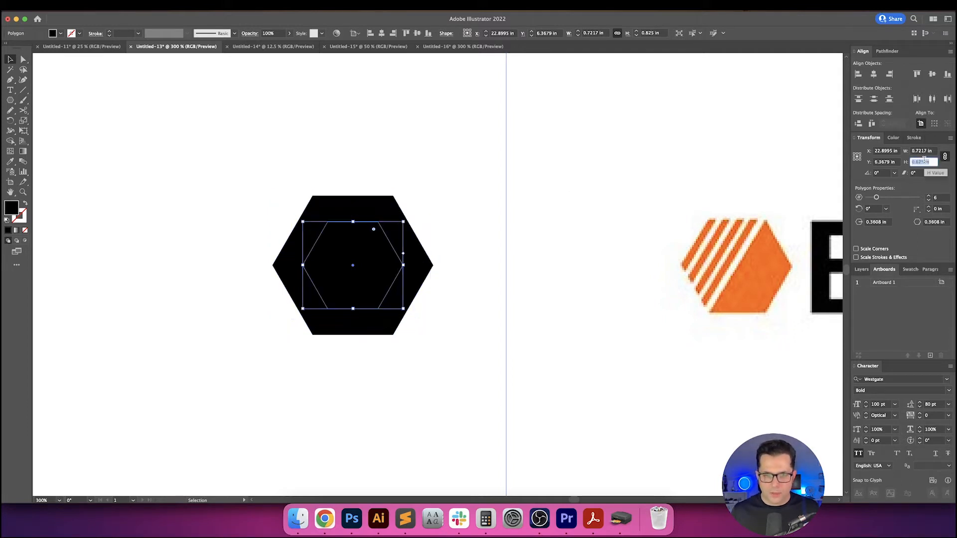
key("Return")
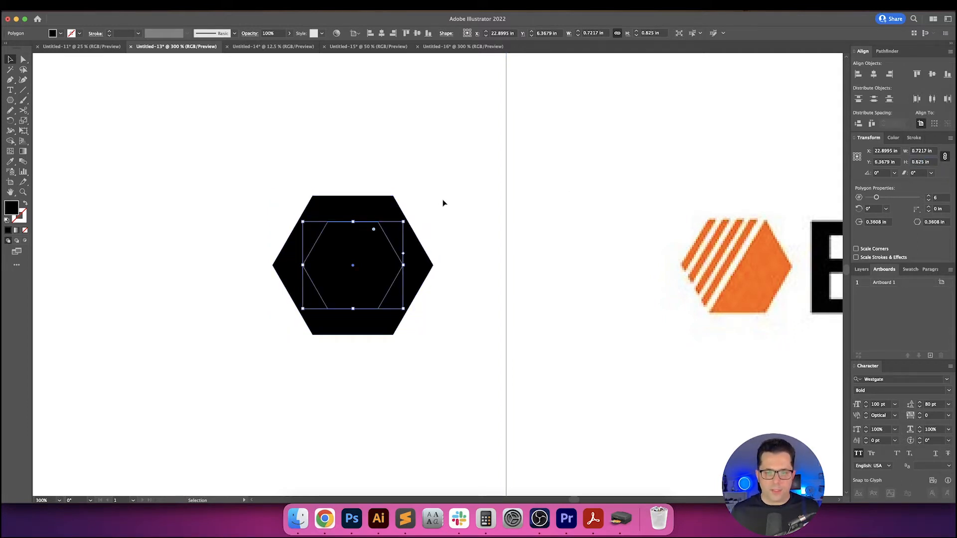
- Subtract the smaller hexagon from the larger one with Pathfinder's Minus Front to form a hexagon ring
left_click_drag(443, 203, 335, 289)
left_click(886, 51)
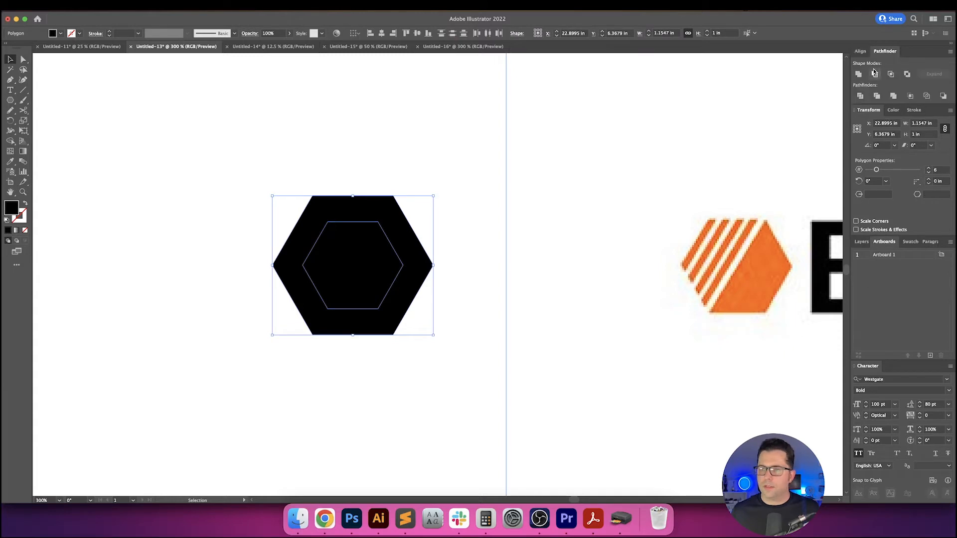
left_click(874, 73)
left_click(365, 142)
- Move the hexagon ring between the wordmark and the colour squares and fill it with the orange square's colour
scroll(398, 149, "left", 3)
scroll(429, 150, "down", 4)
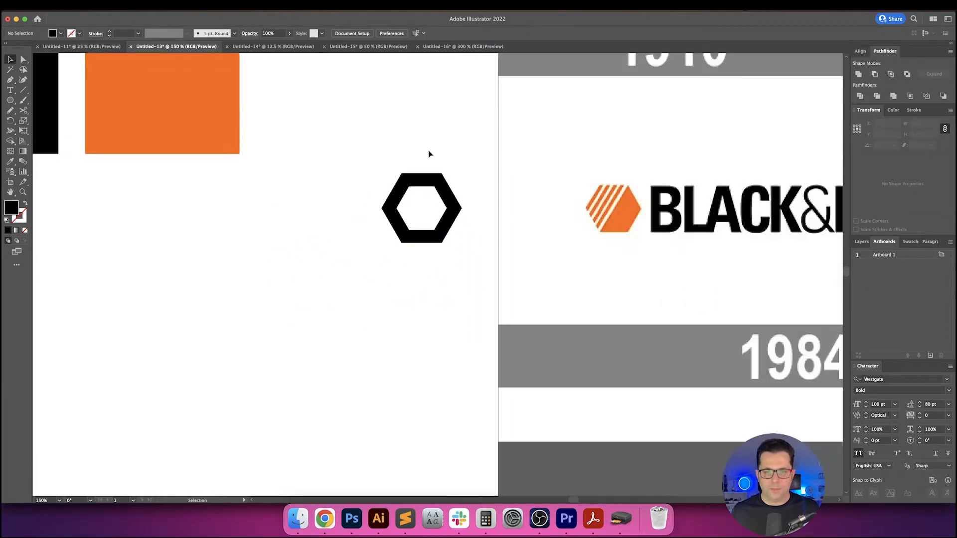
scroll(500, 246, "left", 5)
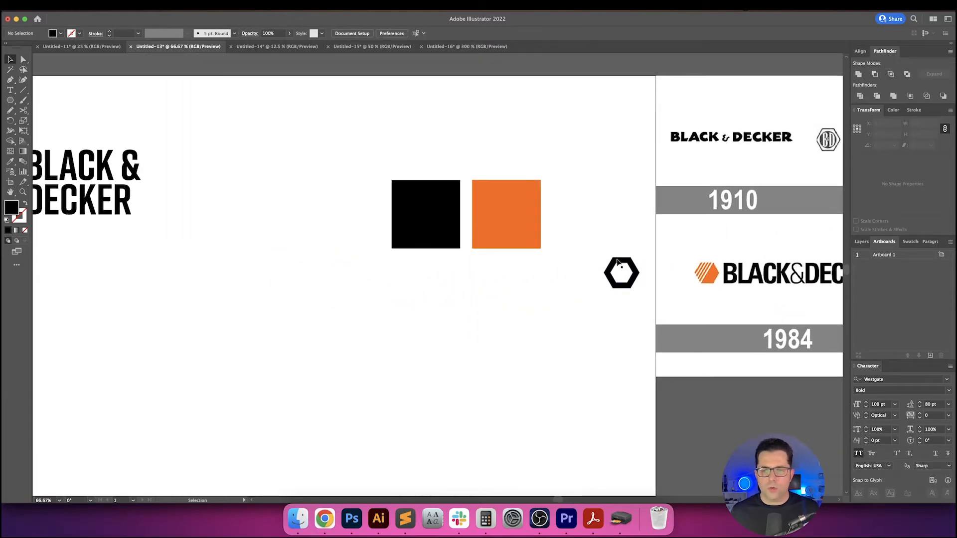
left_click_drag(621, 260, 287, 191)
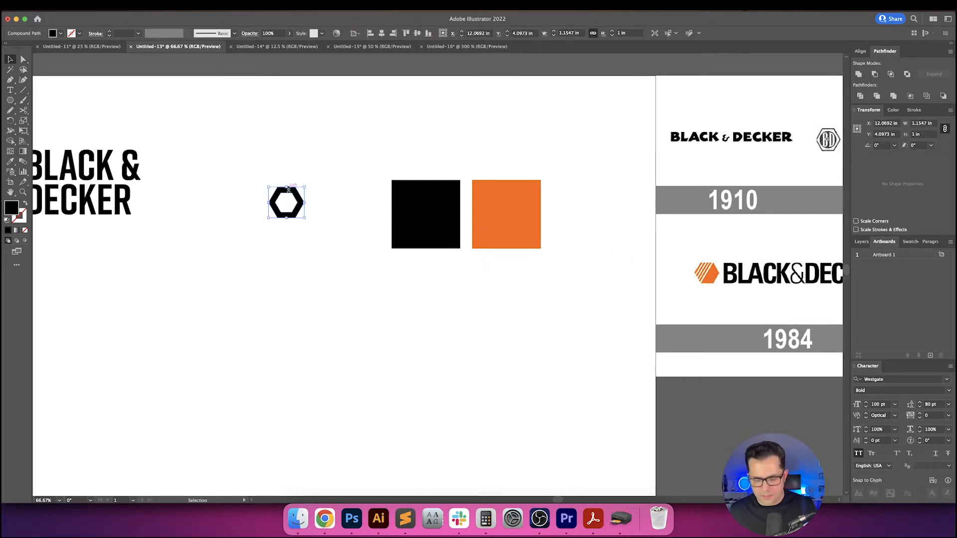
key("i")
left_click(490, 214)
key("v")
left_click(332, 143)
- Place the orange hexagon ring directly left of the word BLACK in the stacked wordmark
left_click_drag(352, 153, 429, 161)
scroll(429, 161, "left", 5)
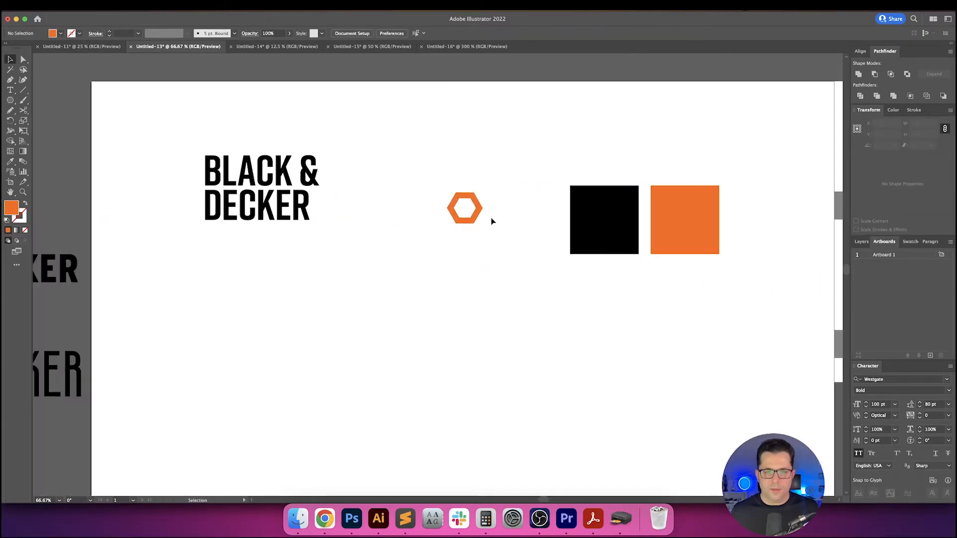
left_click_drag(477, 221, 194, 180)
left_click(230, 123)
left_click_drag(230, 123, 287, 133)
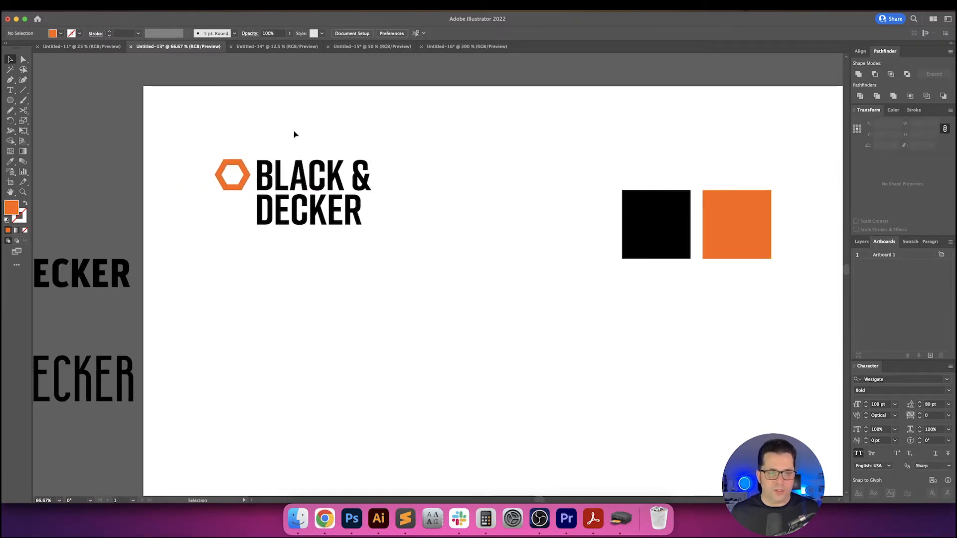
scroll(285, 134, "right", 2)
scroll(273, 145, "left", 3)
scroll(265, 154, "up", 1)
scroll(279, 145, "left", 2)
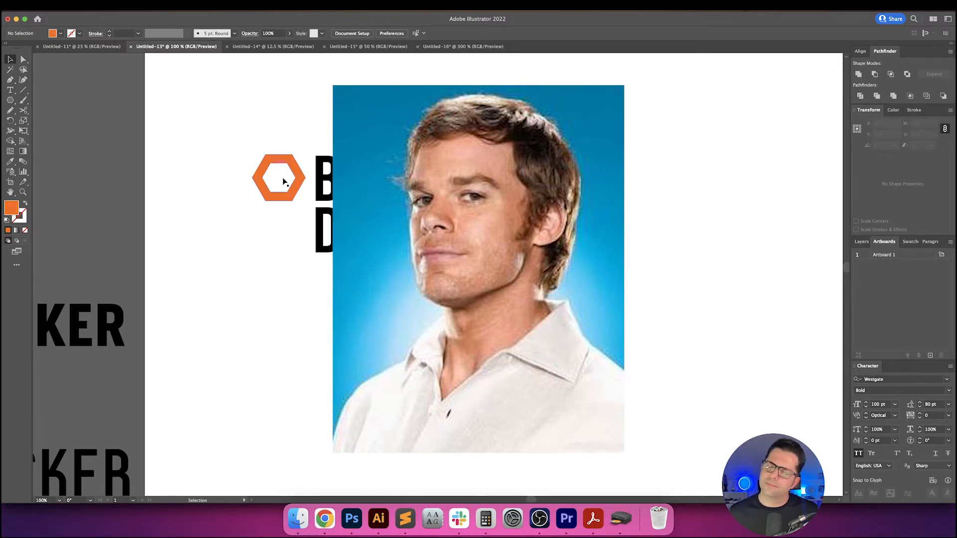
- Switch to Chrome, look up the definition of "dexterity" in a new tab, close it and return to Illustrator
left_click(325, 518)
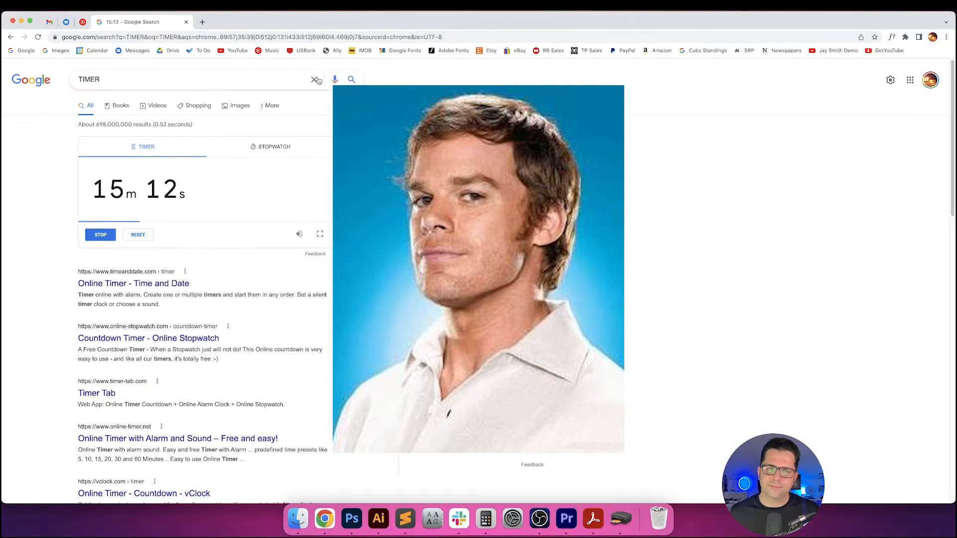
left_click(202, 22)
type("DEXTERITY FE")
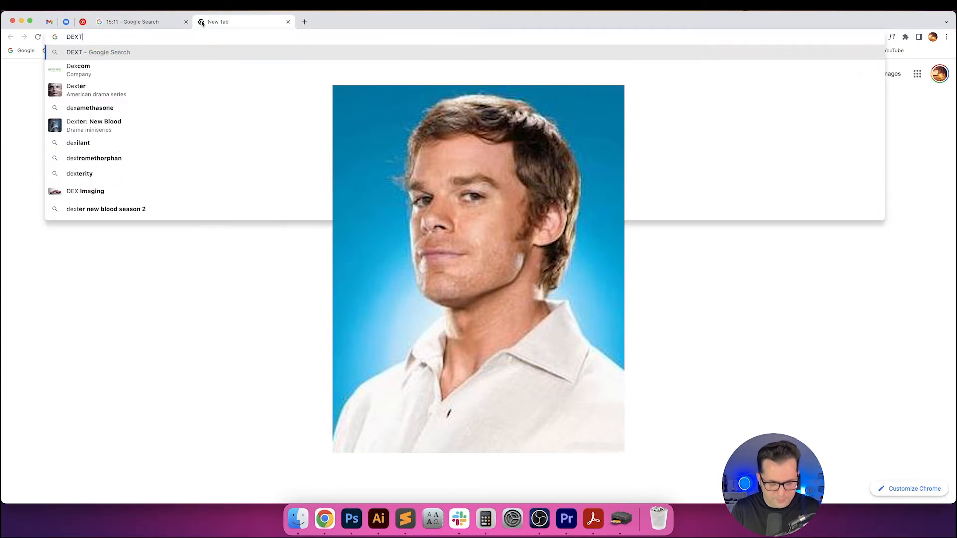
key("BackSpace")
key("BackSpace")
type("DEF")
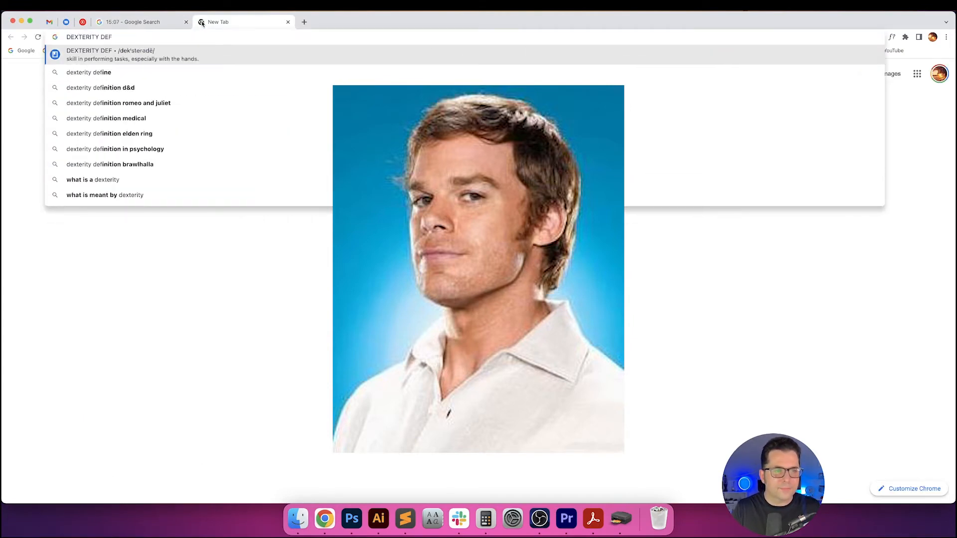
key("Return")
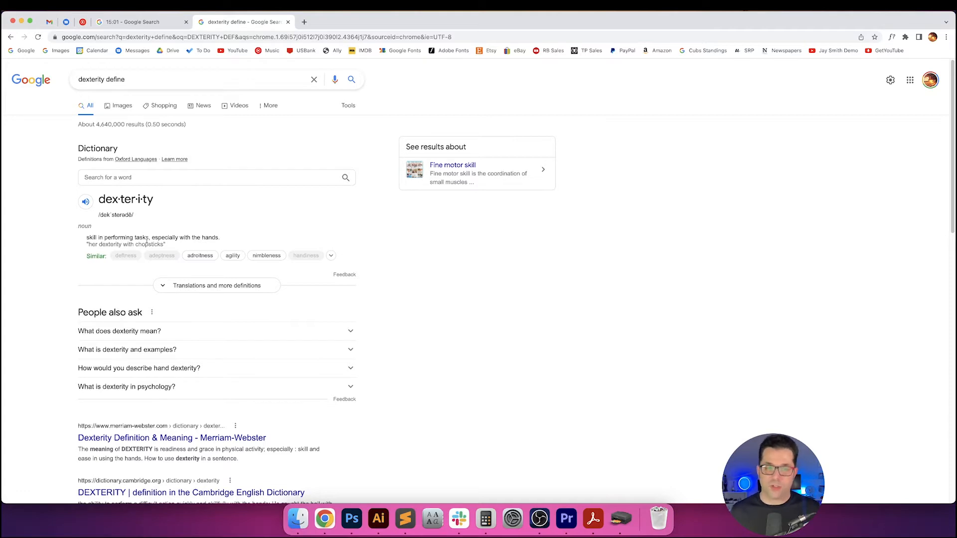
left_click(287, 22)
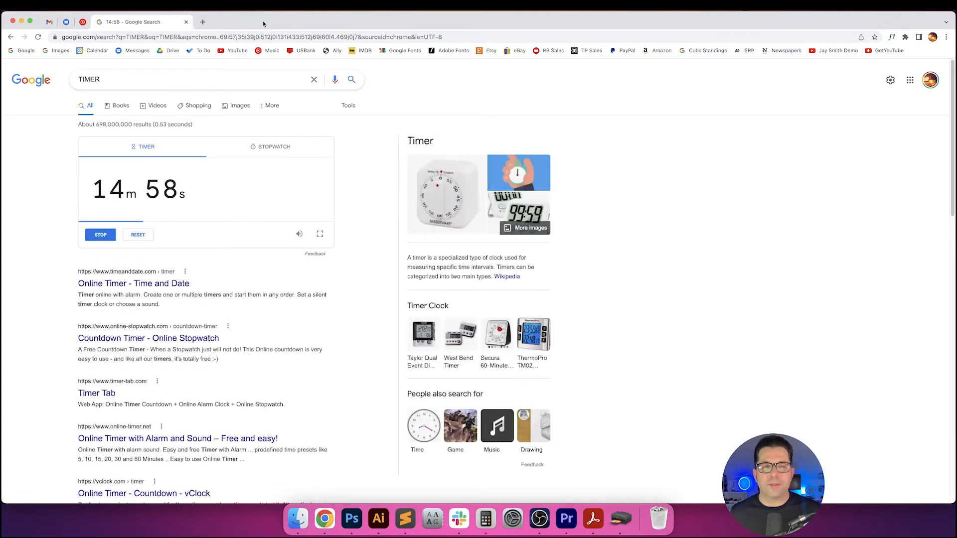
left_click(378, 530)
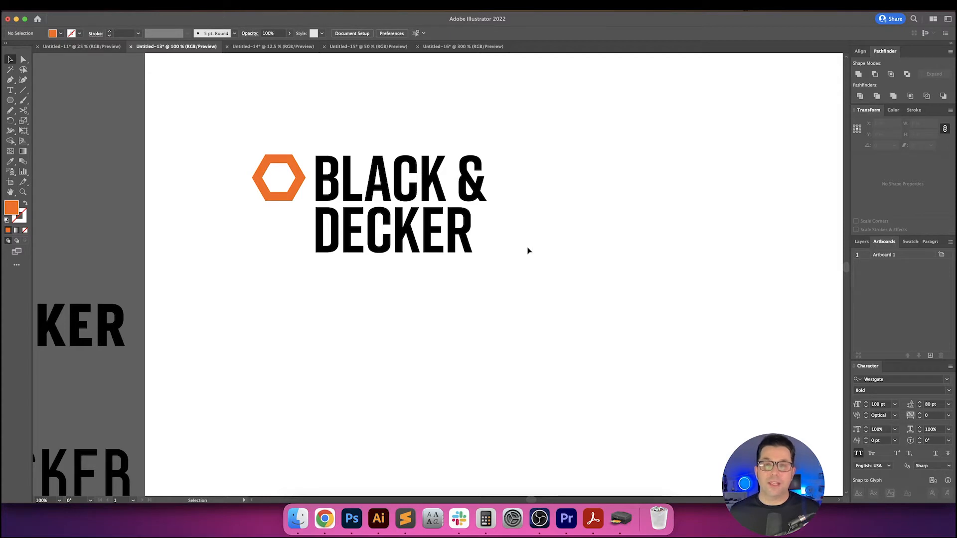
- Place an orange hexagon ring in the empty area right of the wordmark for further emblem work
key("super+minus")
key("super+minus")
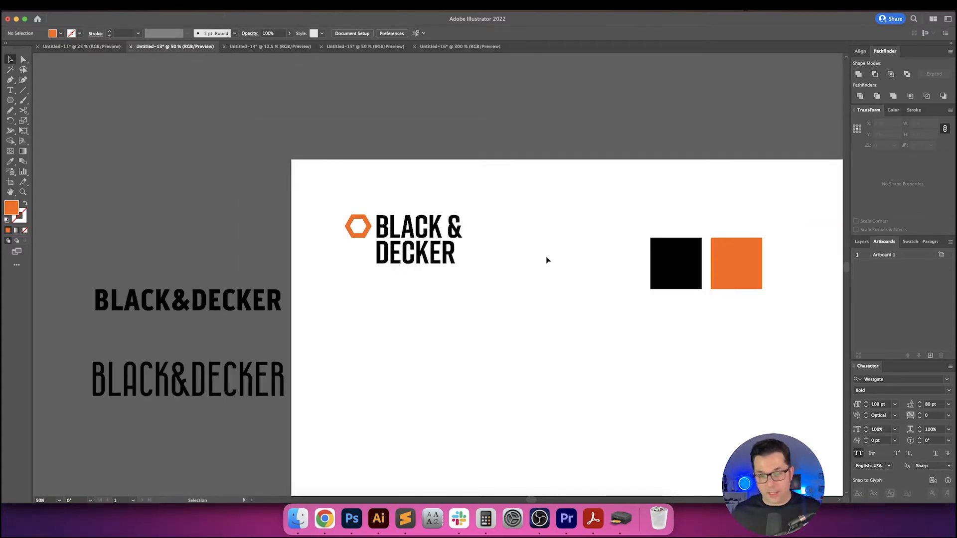
left_click_drag(546, 257, 510, 257)
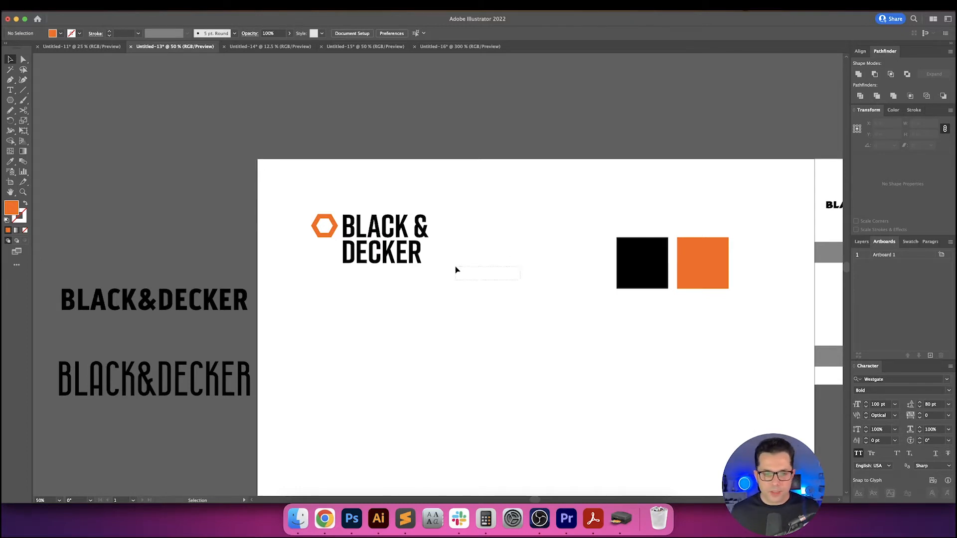
left_click_drag(455, 266, 447, 263)
left_click_drag(488, 290, 442, 294)
scroll(417, 278, "up", 1)
scroll(224, 213, "up", 2)
mouse_move(279, 211)
left_mouse_down()
mouse_move(211, 205)
mouse_move(736, 209)
mouse_move(430, 226)
left_mouse_up()
- Draw a straight orange-stroked Pen line from the upper-right to the lower-left corner of the ring's bounding box
key("p")
key("shift+x")
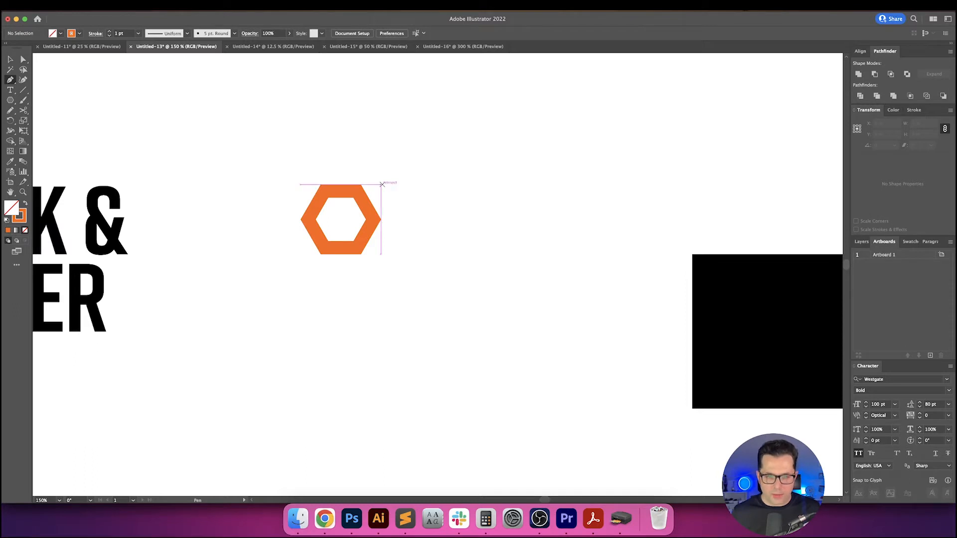
left_click(381, 185)
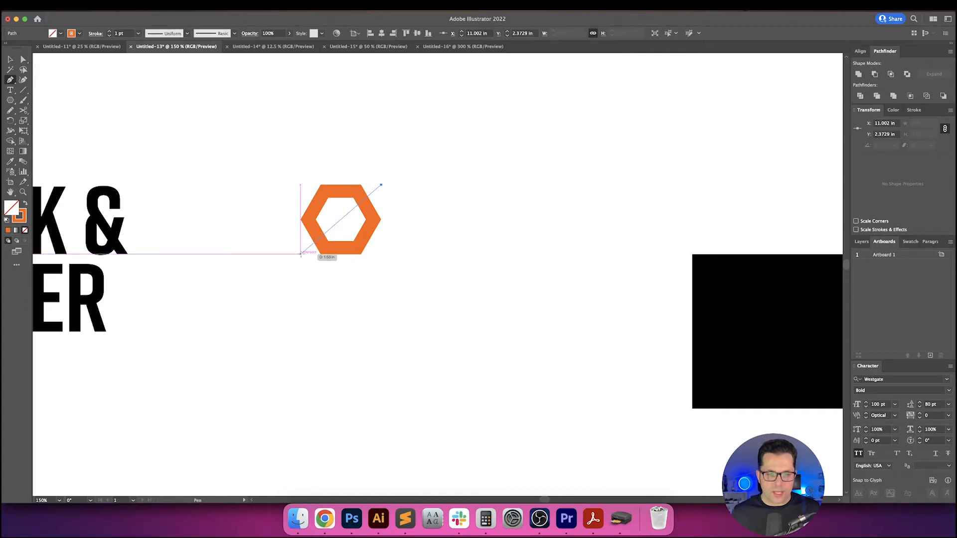
left_click(301, 254)
key("v")
left_click(324, 272)
left_click_drag(344, 276, 367, 281)
- Set the diagonal line's stroke weight to 5 pt
key("super+=")
key("super+=")
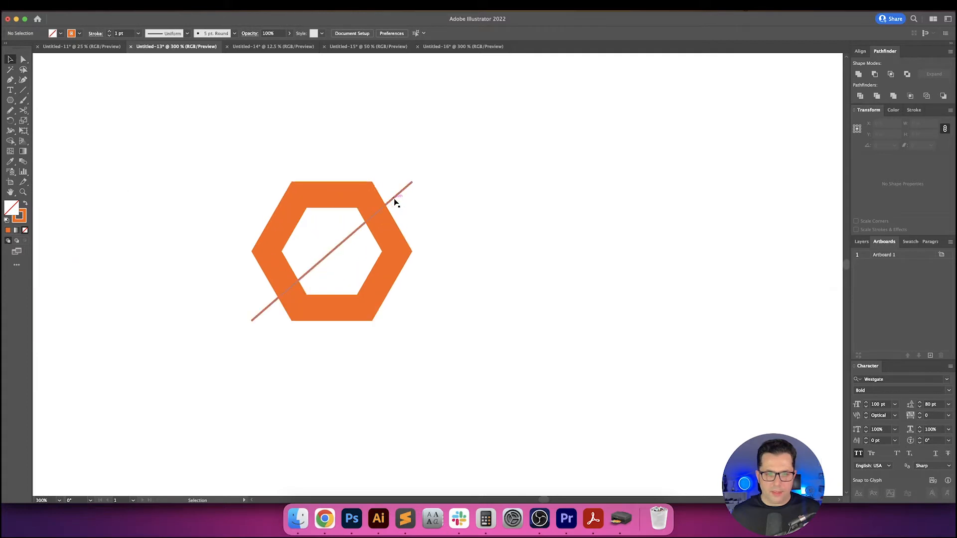
left_click_drag(394, 202, 433, 210)
left_click(433, 209)
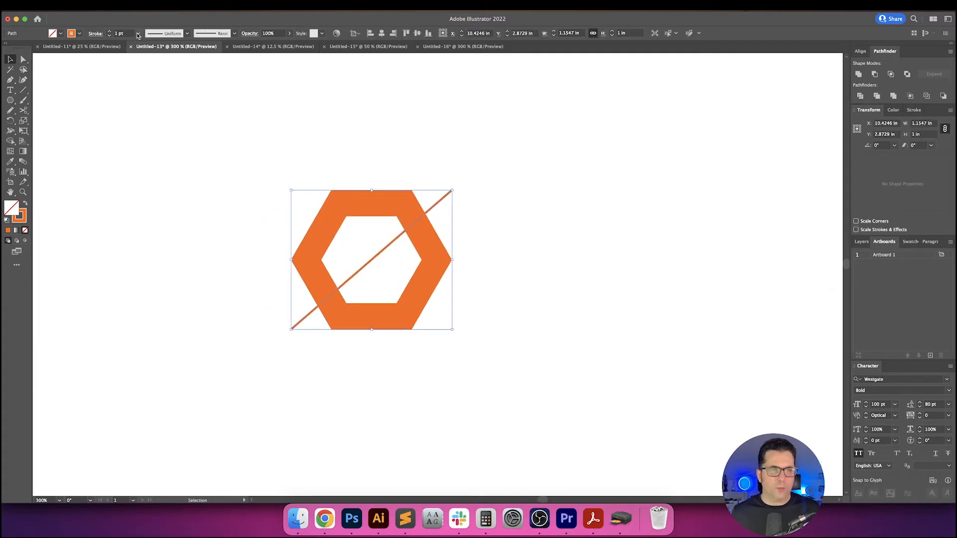
left_click(124, 33)
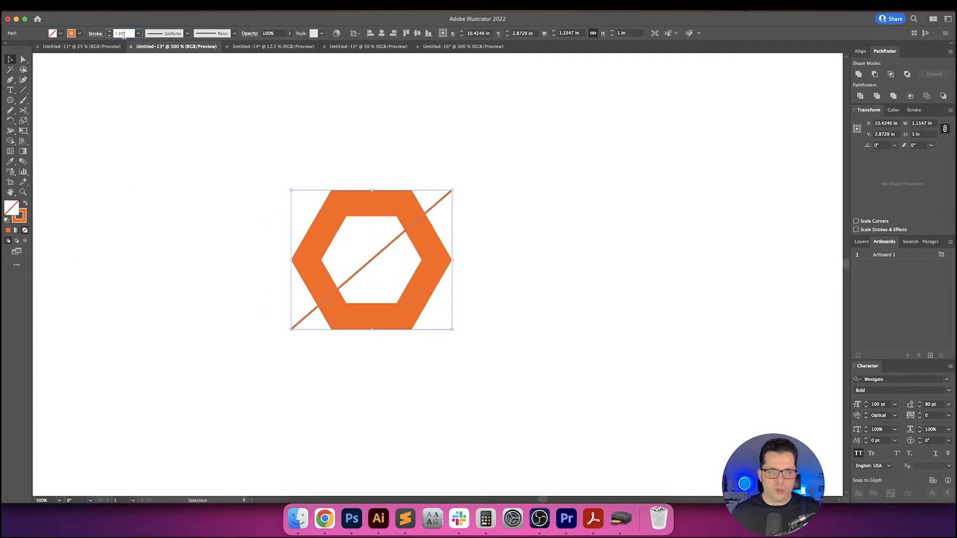
key("Up")
key("Up")
key("Up")
key("Up")
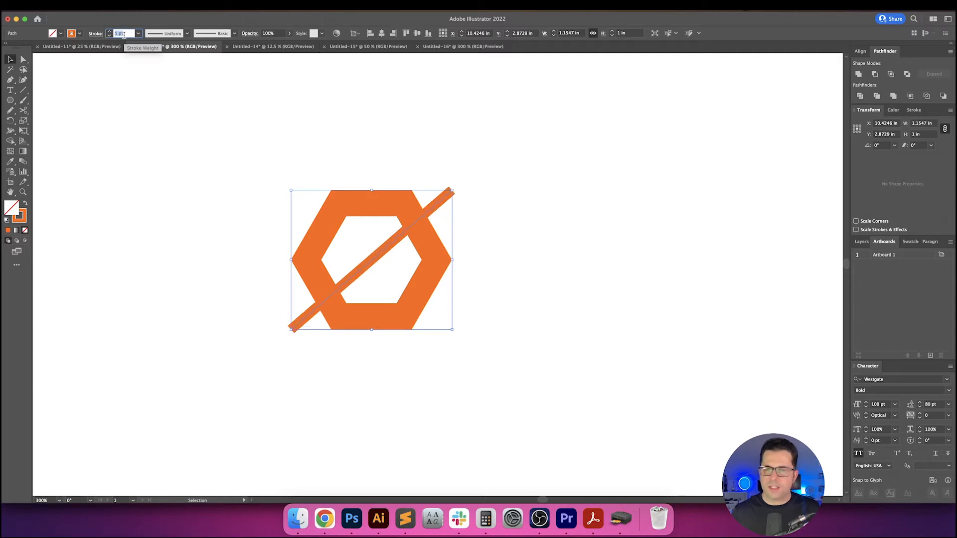
key("Return")
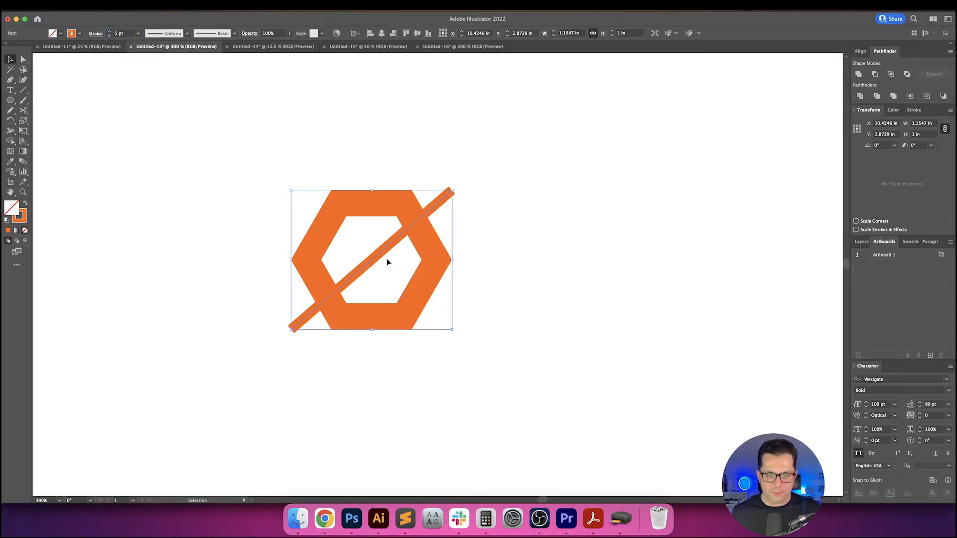
- Duplicate the diagonal line toward the upper left and repeat the offset to make four evenly spaced parallel stripes
left_click_drag(383, 251, 371, 237)
key("a")
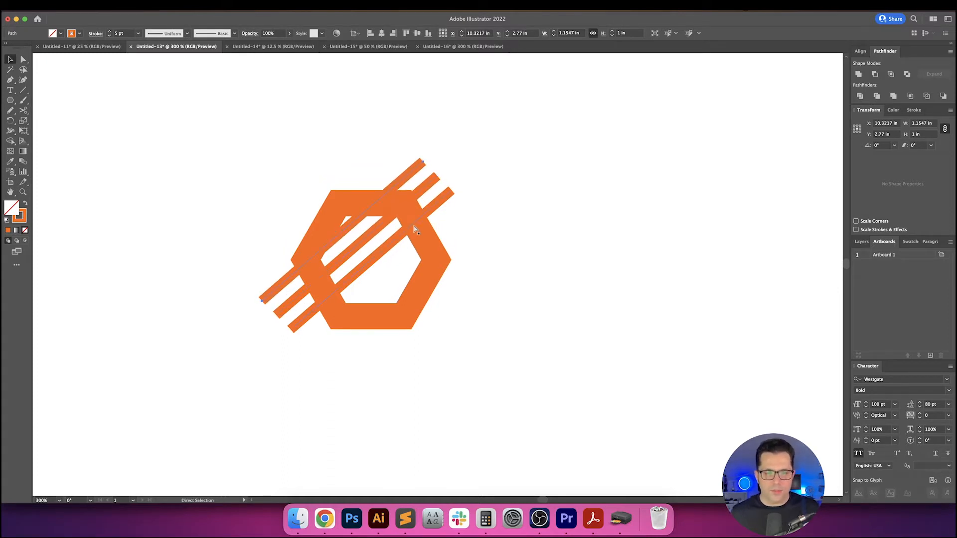
key("v")
key("super+d")
left_click(340, 122)
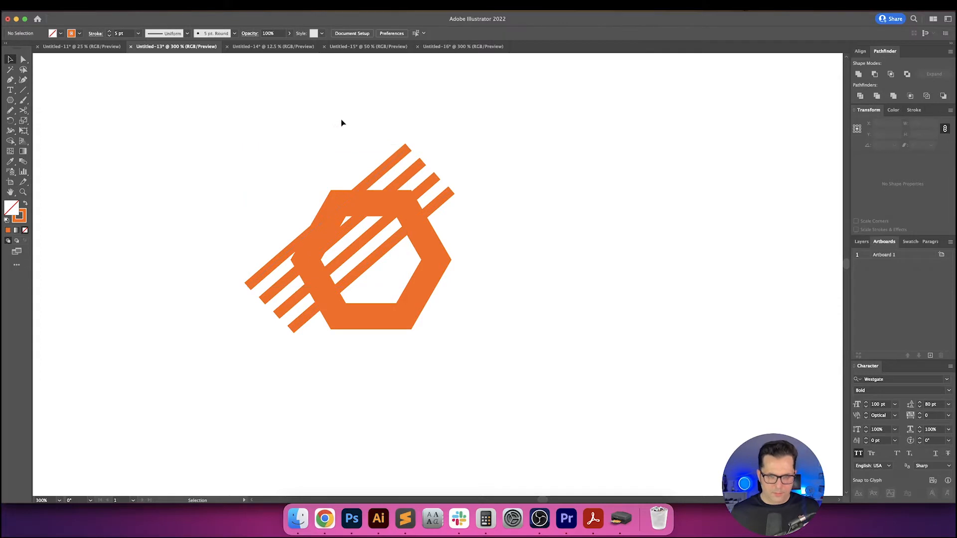
left_click(435, 251)
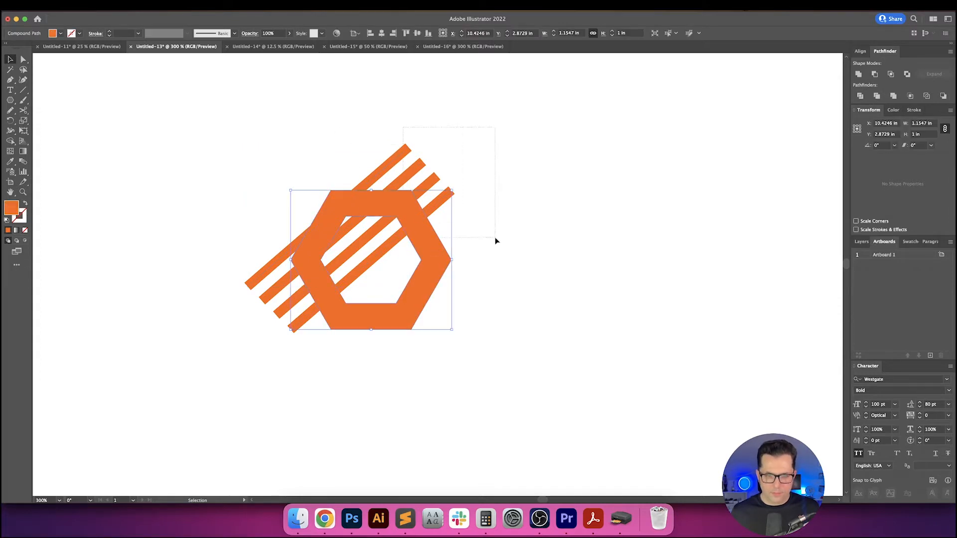
left_click_drag(495, 241, 494, 242)
left_click_drag(388, 263, 389, 263)
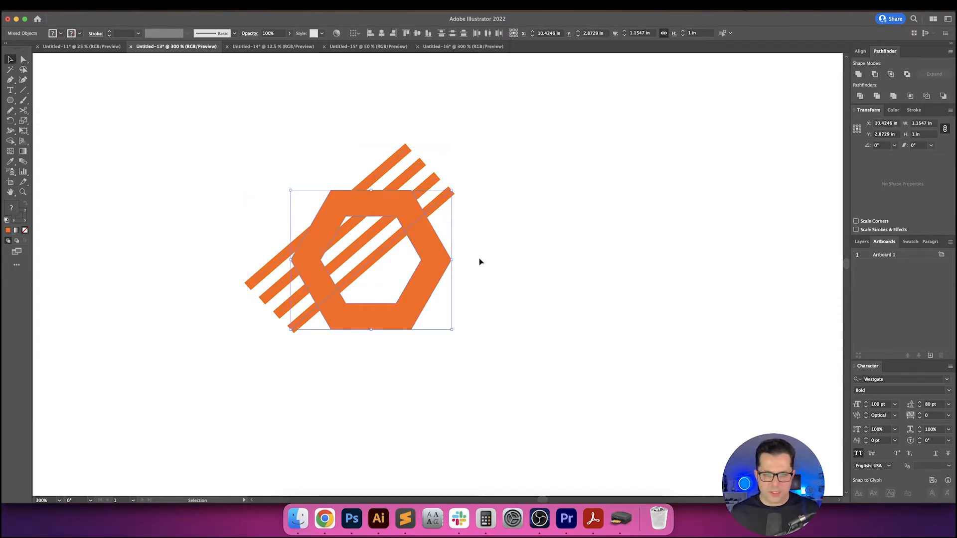
left_click_drag(494, 237, 284, 135)
left_click_drag(485, 307, 398, 288)
left_click(427, 101)
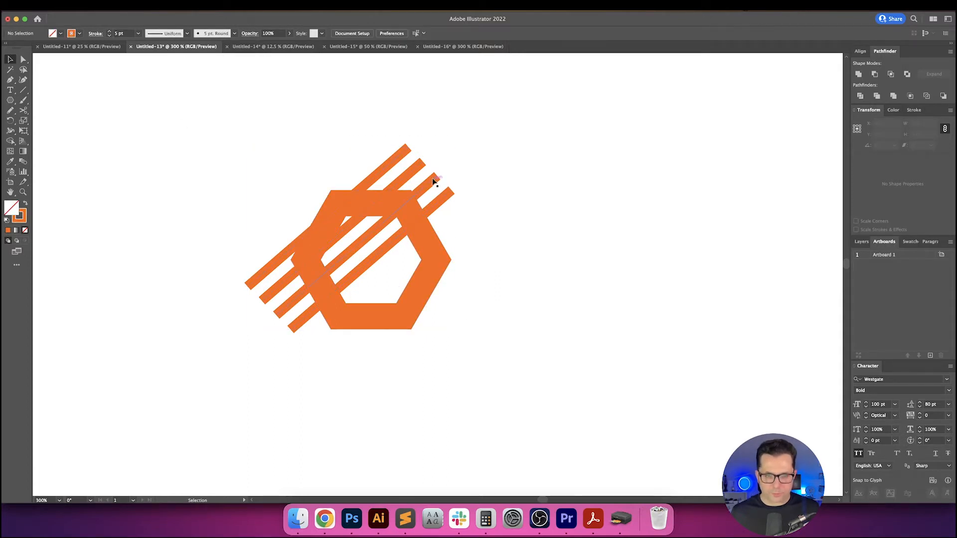
- Set the stroke weight of the second diagonal stripe, next to the lowest one, to 4 pt
left_click(434, 180)
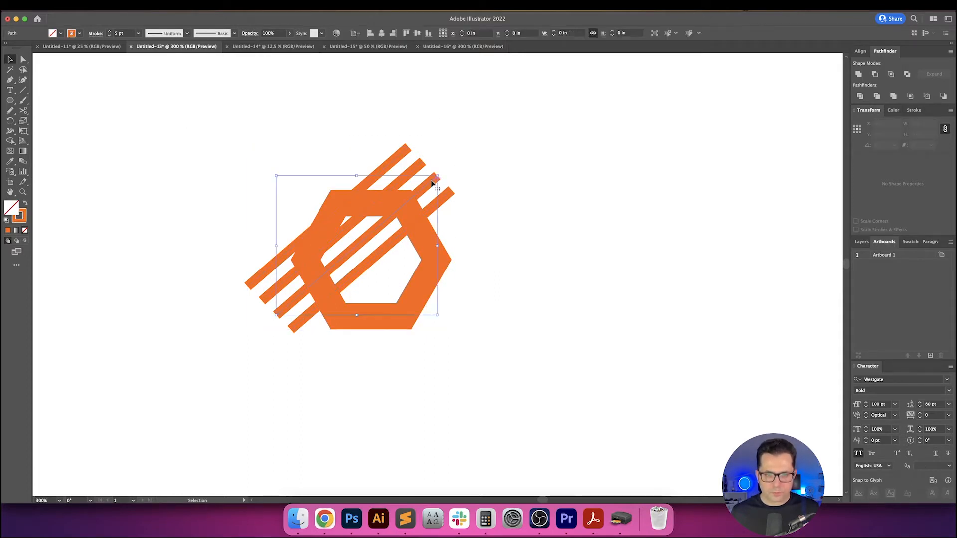
left_click(109, 35)
left_click(109, 31)
left_click(109, 31)
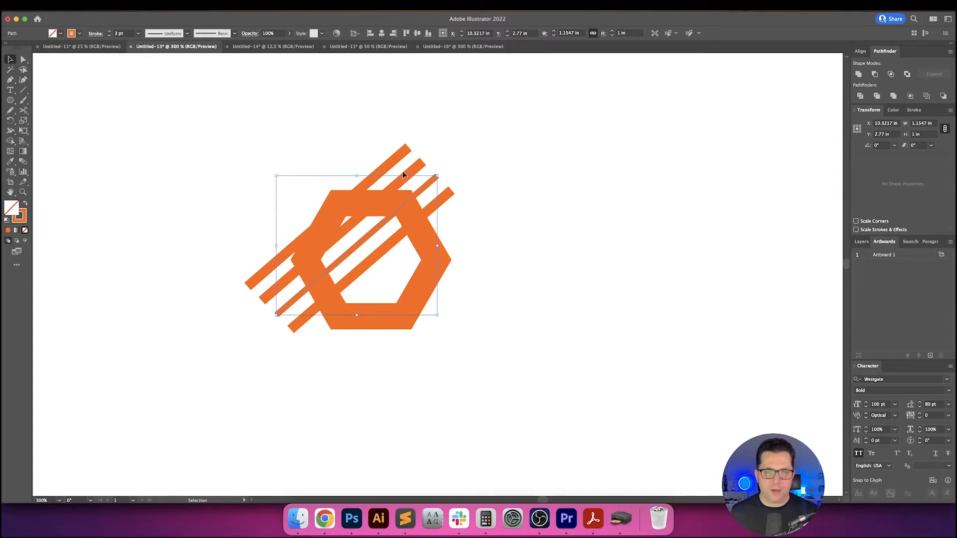
left_click(108, 31)
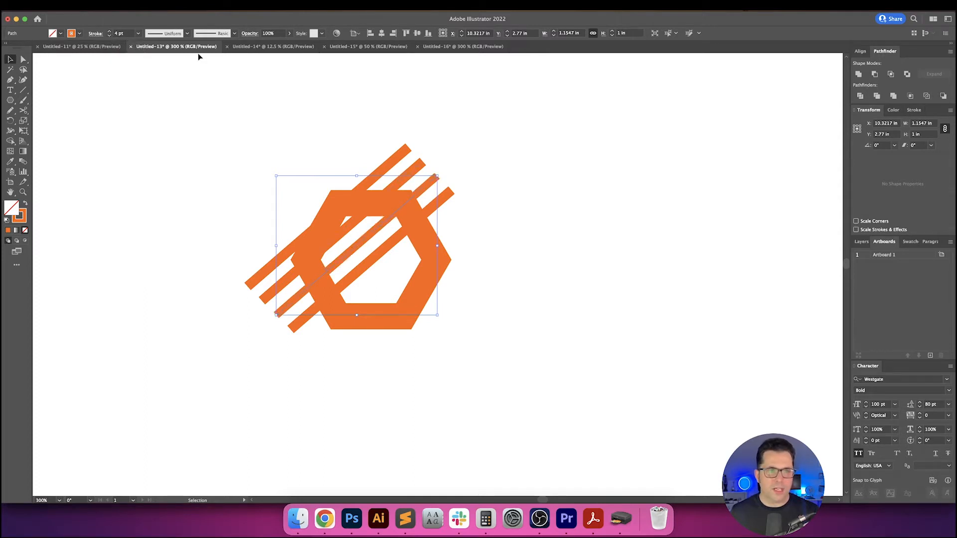
- Set the third stripe's stroke weight to 3 pt and the uppermost stripe's to 2 pt
left_click(418, 169)
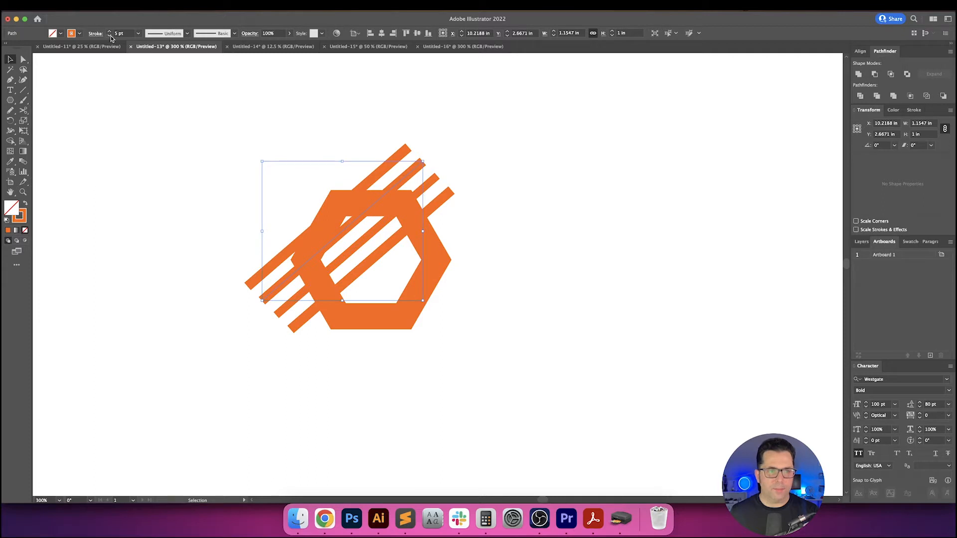
left_click(109, 35)
left_click(108, 36)
left_click(398, 152)
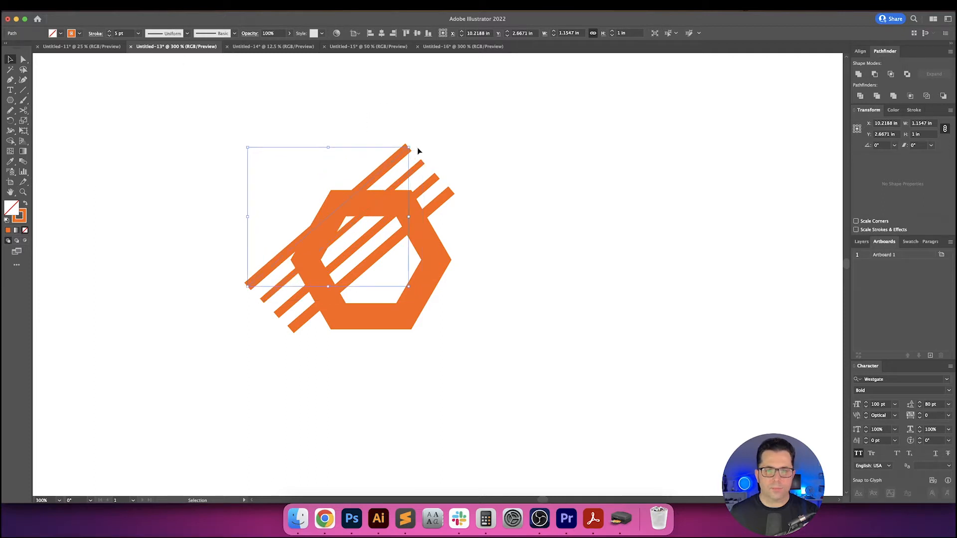
left_click(109, 35)
left_click(312, 92)
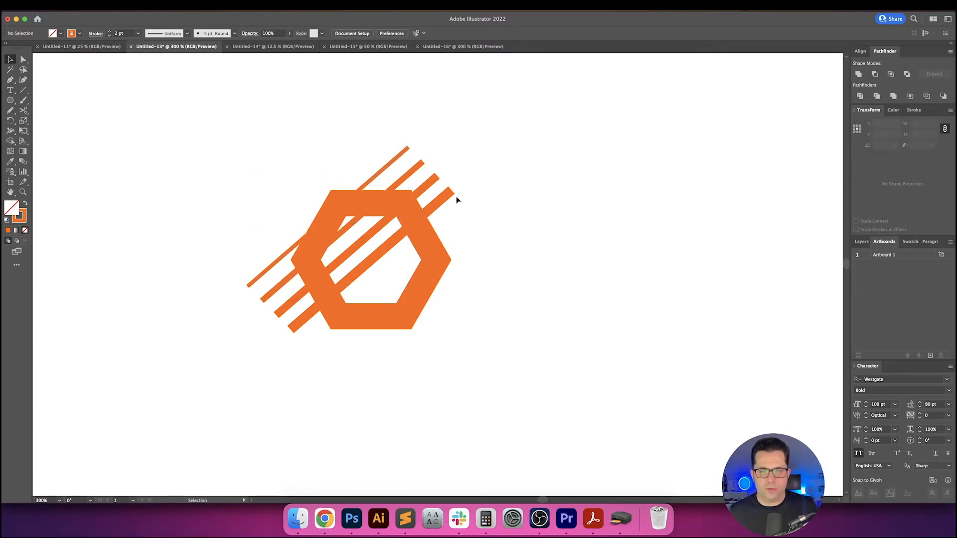
- Expand the fill and stroke of the four diagonal stripes into filled shapes
left_click_drag(335, 118, 500, 293)
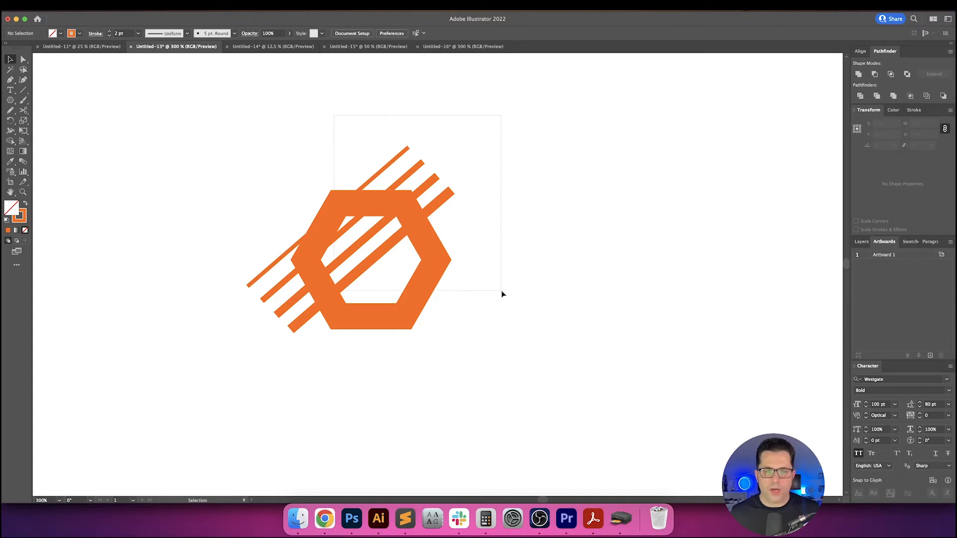
left_click_drag(509, 329, 406, 291)
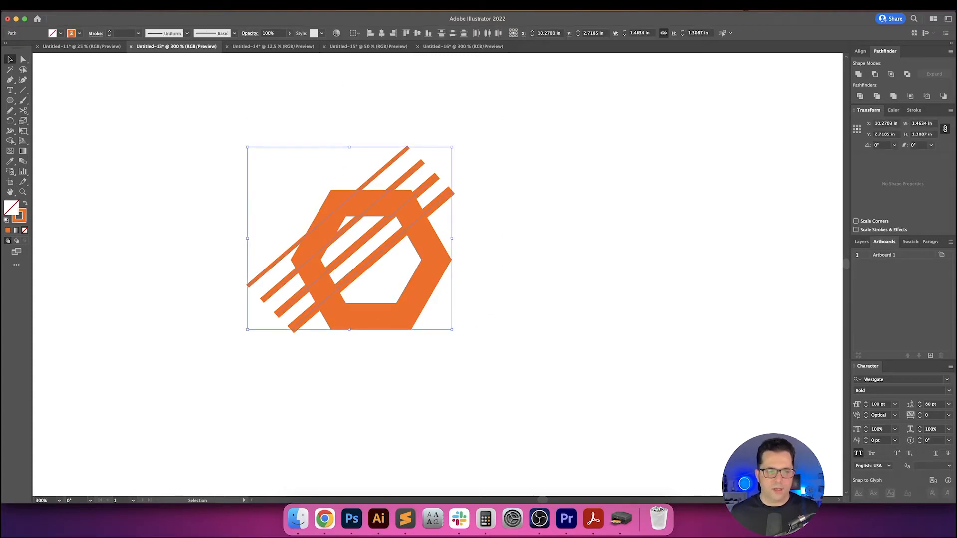
left_click(104, 6)
left_click(133, 112)
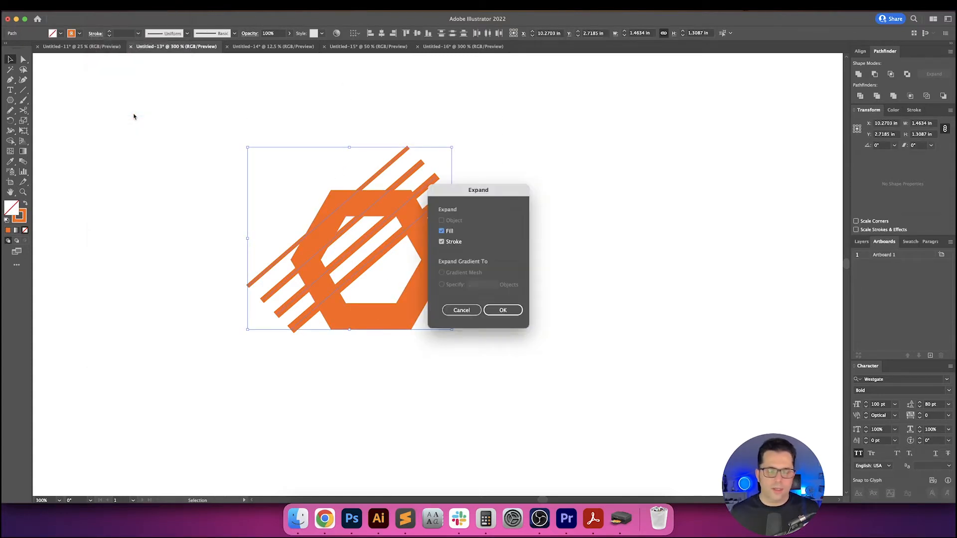
key("Return")
left_click_drag(323, 127, 571, 223)
left_click(571, 226)
- Try to subtract the four diagonal stripes from the orange hexagon ring
left_click(423, 163)
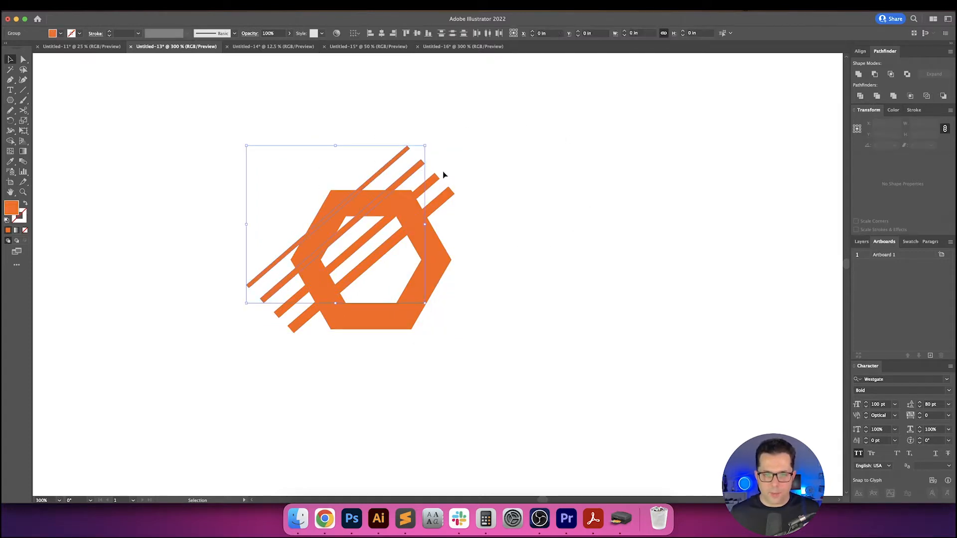
left_click_drag(431, 201, 426, 204)
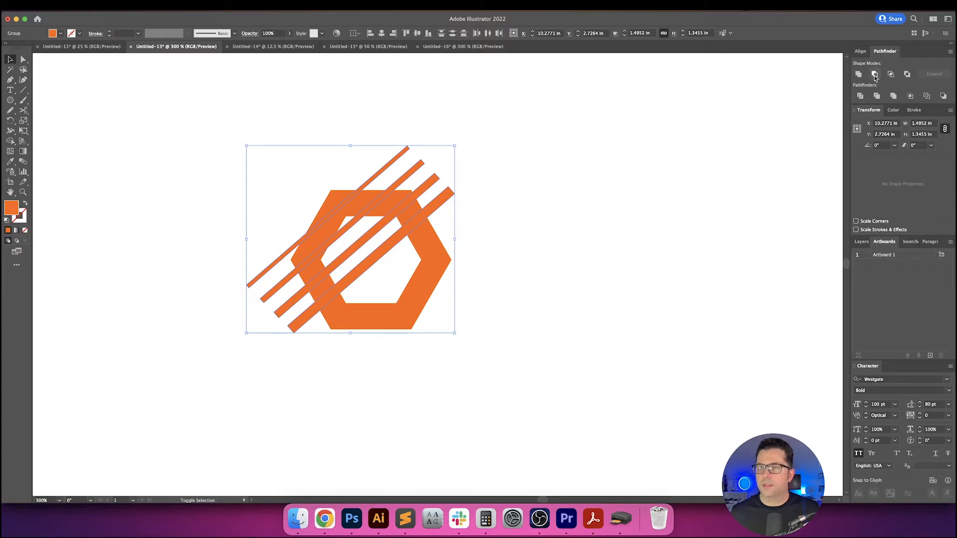
left_click(491, 194)
left_click_drag(496, 119, 237, 287)
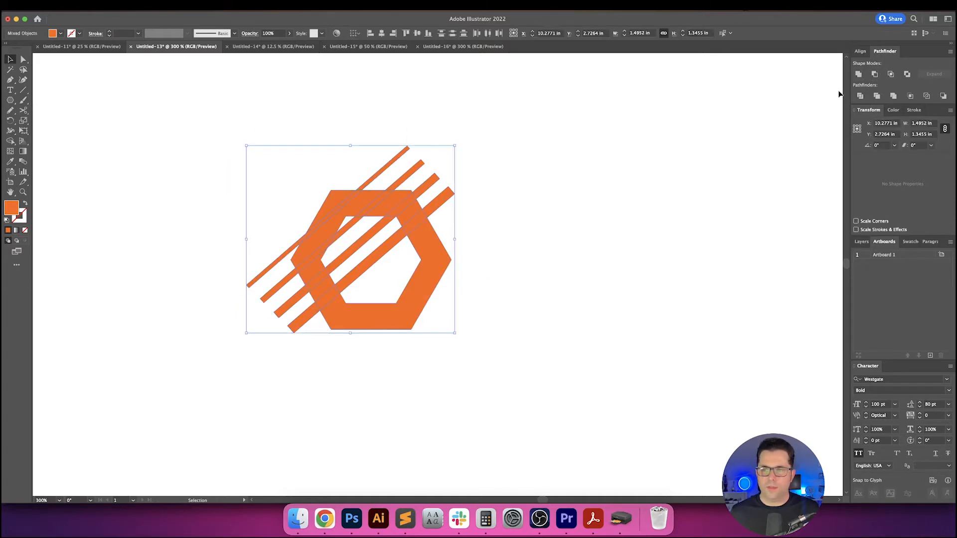
left_click(875, 74)
left_click(593, 227)
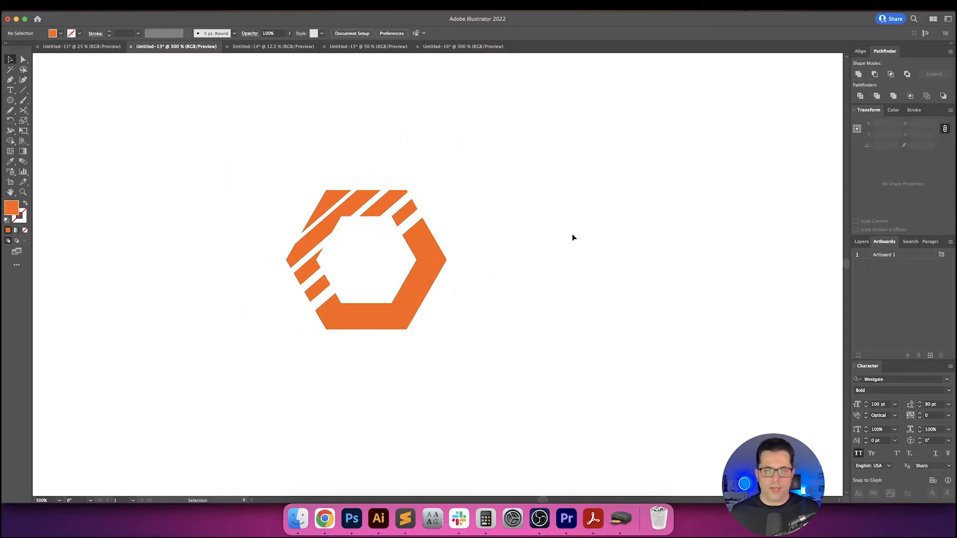
- Examine the cut hexagon ring at small and large sizes to judge the spacing of its stripes
scroll(577, 235, "down", 2)
scroll(558, 238, "right", 2)
scroll(498, 238, "left", 1)
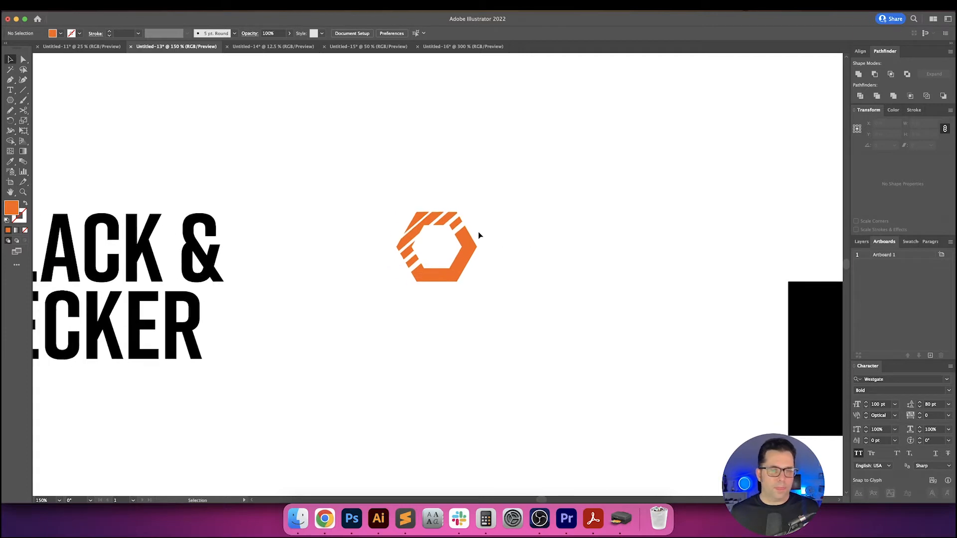
scroll(478, 235, "up", 3)
scroll(478, 235, "down", 1)
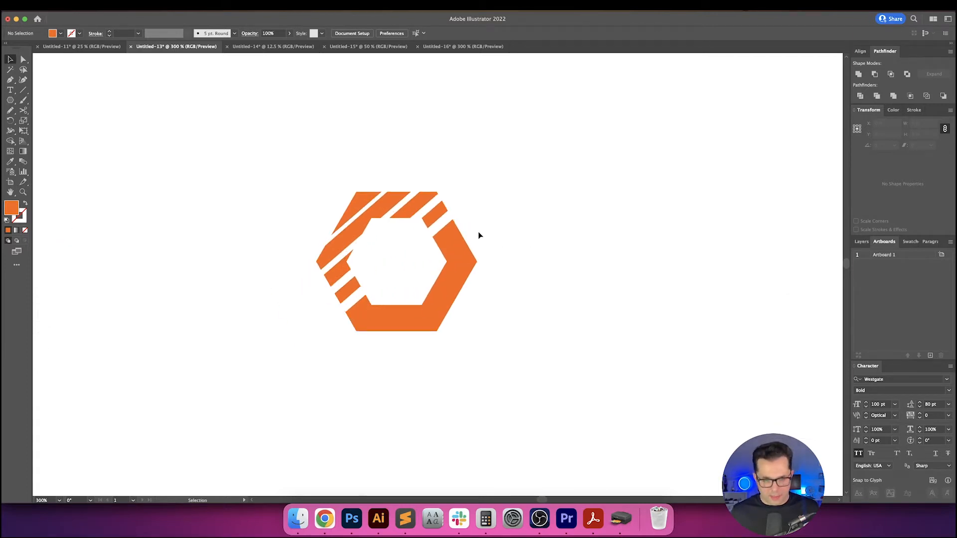
scroll(479, 235, "down", 2)
scroll(489, 240, "right", 1)
scroll(408, 220, "up", 3)
left_click_drag(489, 240, 475, 215)
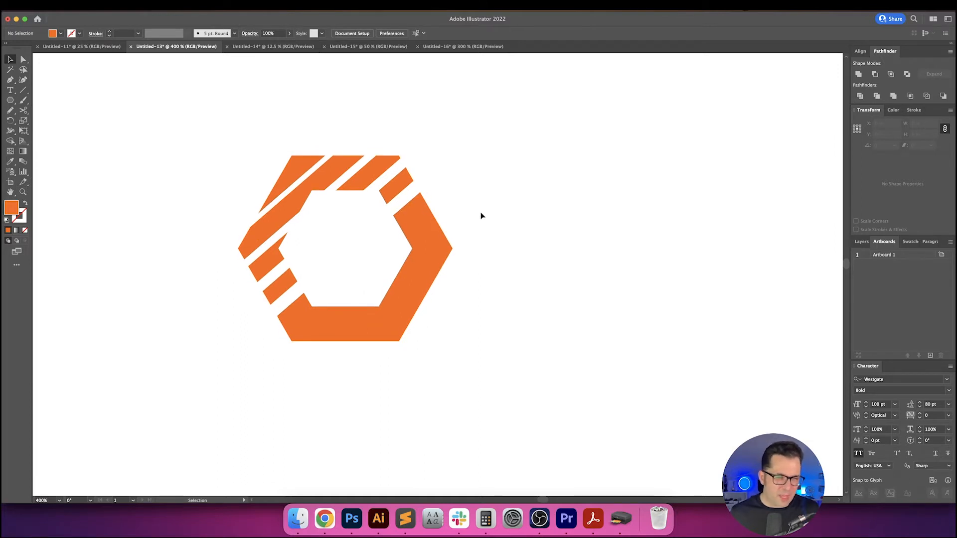
left_click_drag(490, 215, 515, 219)
scroll(540, 227, "down", 5)
scroll(570, 237, "up", 4)
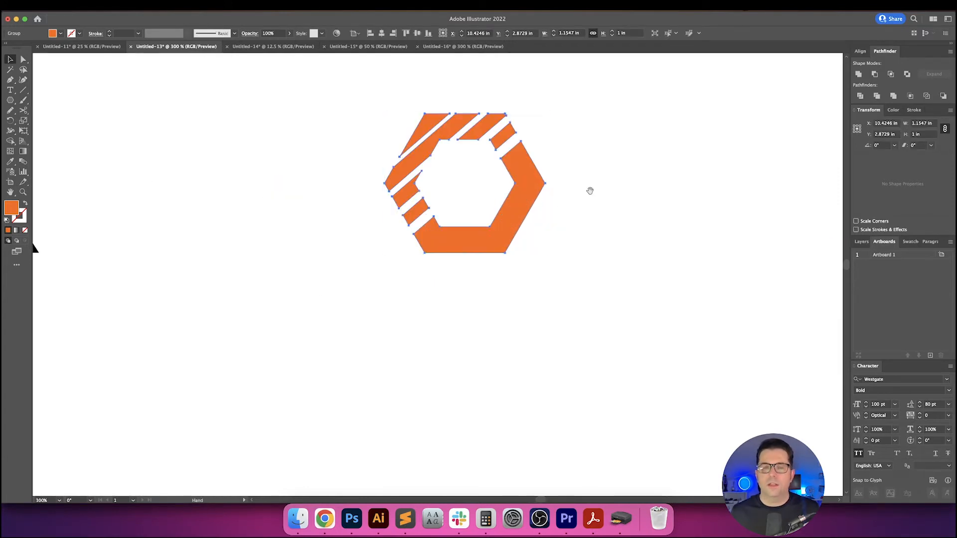
left_click_drag(589, 189, 546, 245)
- Undo the stripe subtraction and recolor the hexagon ring magenta to set it apart from the stripes
key("super+z")
left_click(546, 244)
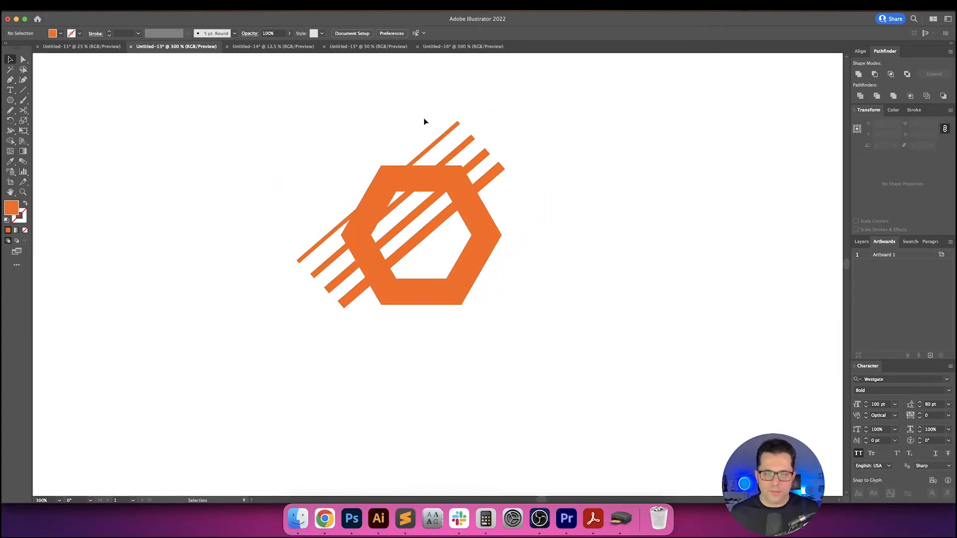
left_click(386, 169)
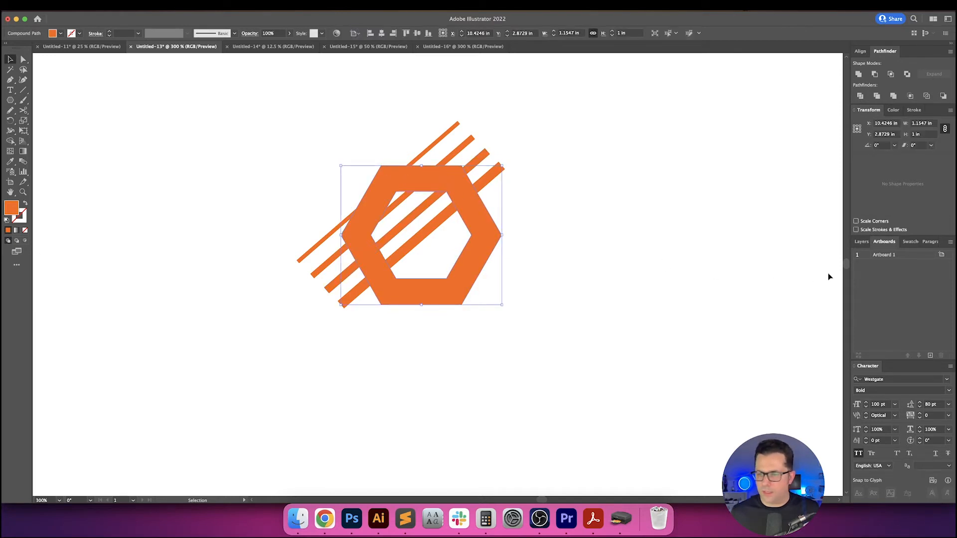
left_click(909, 242)
left_click(908, 269)
left_click(532, 235)
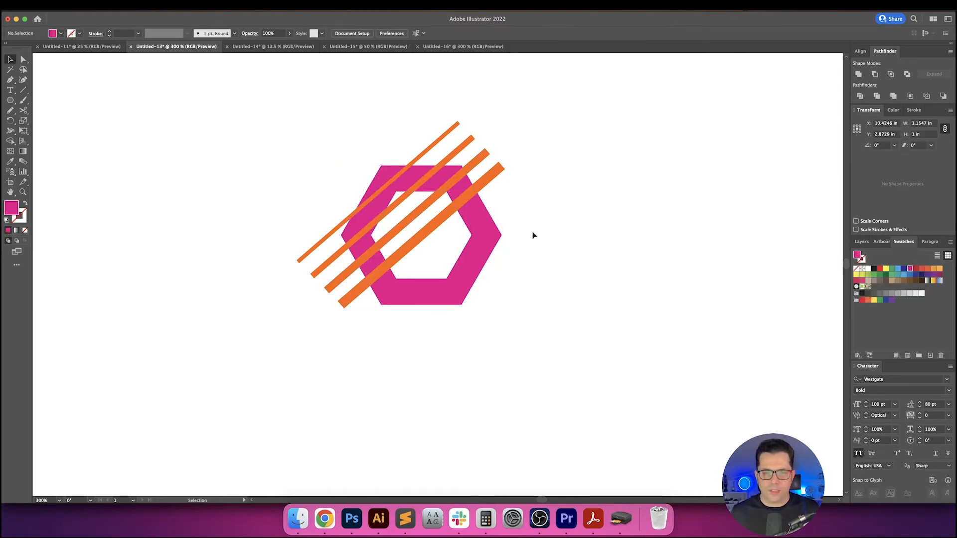
- Ungroup the thickest diagonal stripe
scroll(371, 192, "up", 2)
left_click_drag(453, 196, 368, 201)
left_click(421, 255)
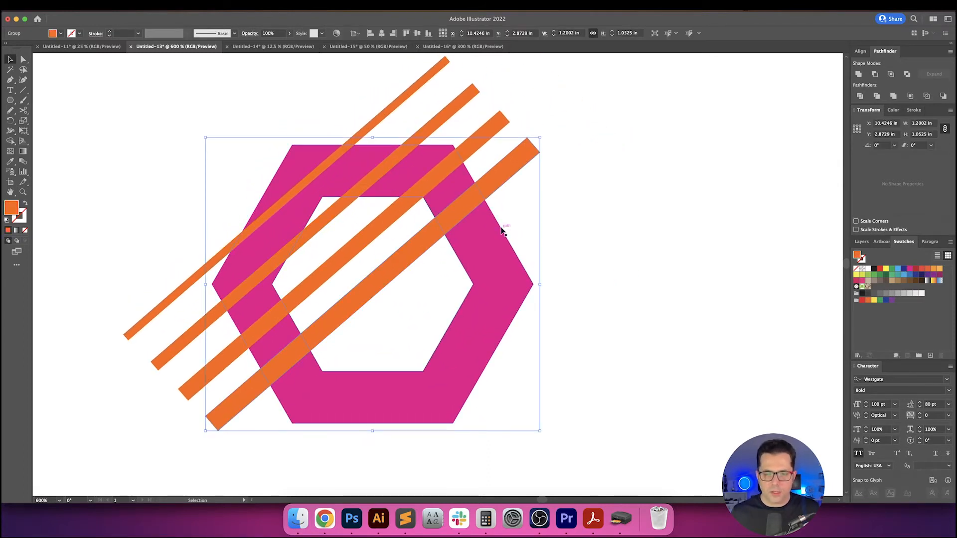
key("super+shift+g")
left_click(589, 190)
- Narrow the gap between the two thinnest stripes by moving them slightly toward each other
left_click_drag(501, 153, 525, 165)
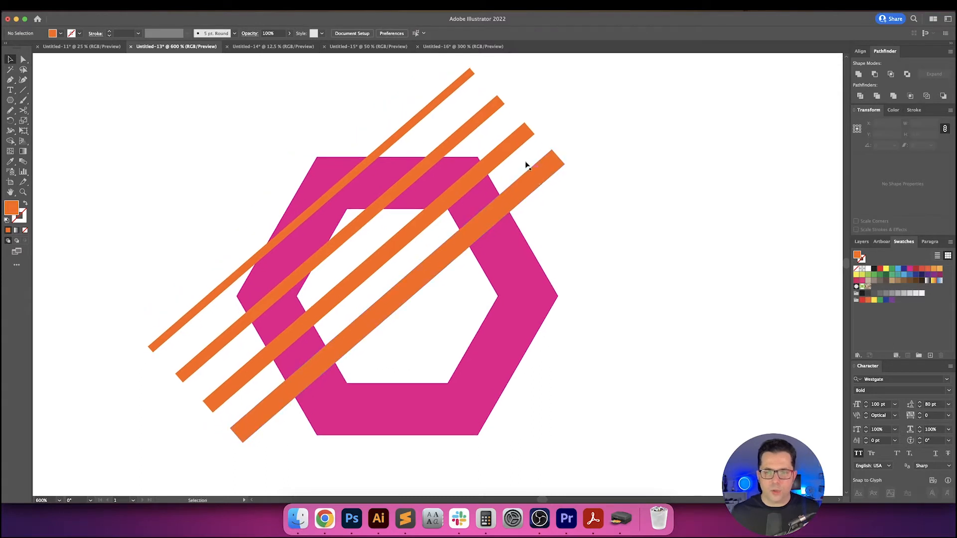
left_click(532, 176)
key("super")
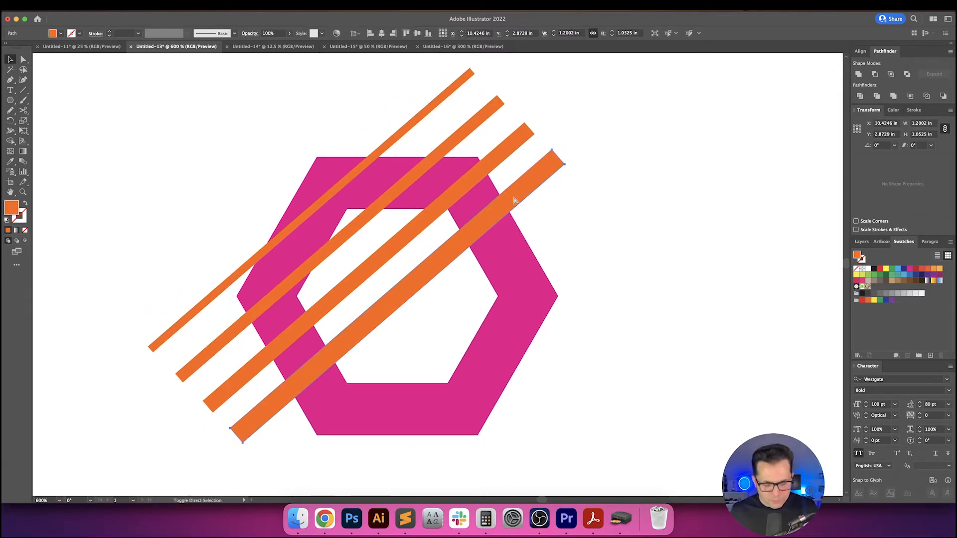
left_click(584, 206)
left_click(525, 188)
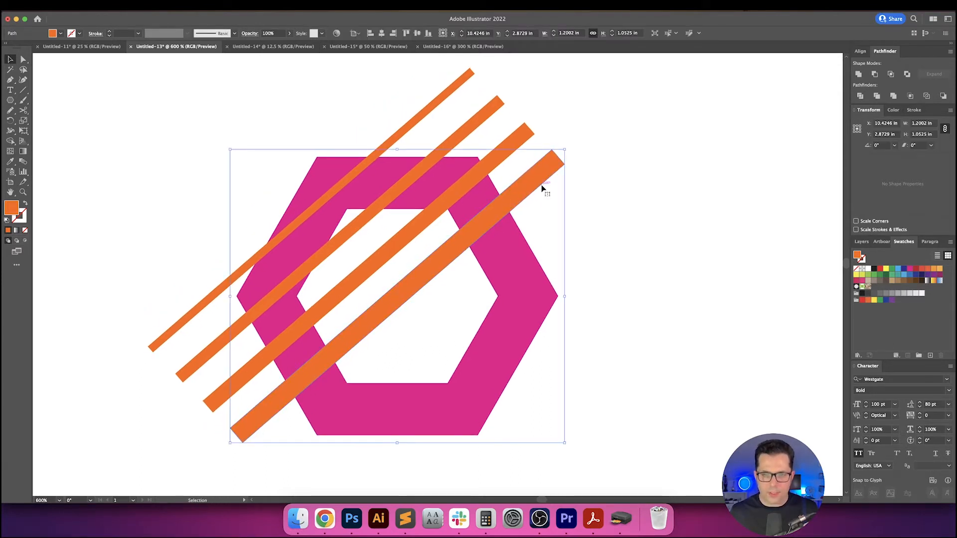
left_click(495, 170)
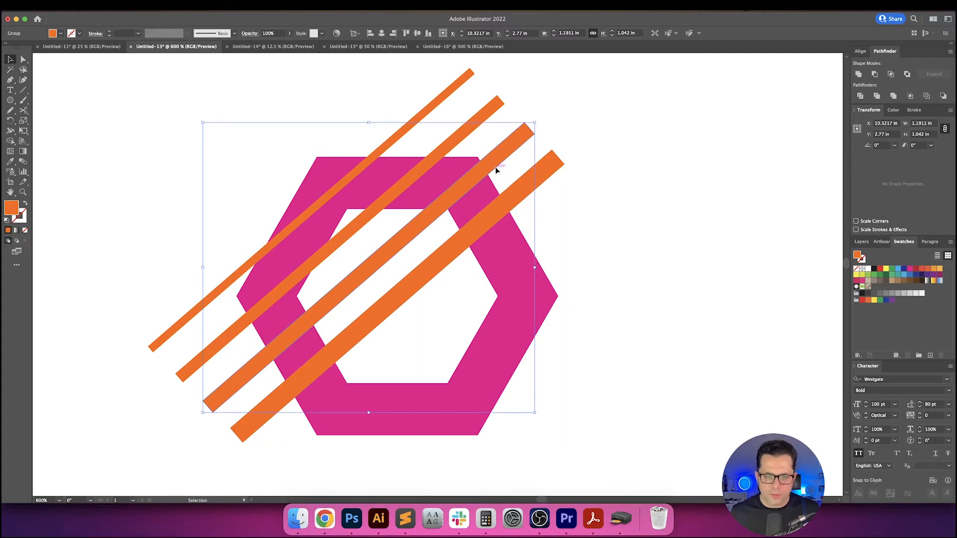
left_click(458, 144)
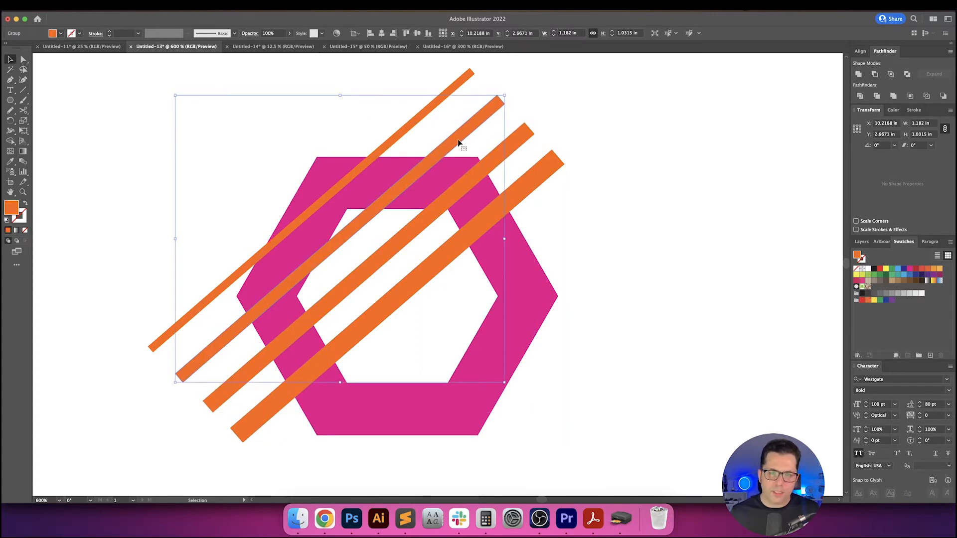
left_click_drag(458, 144, 427, 130)
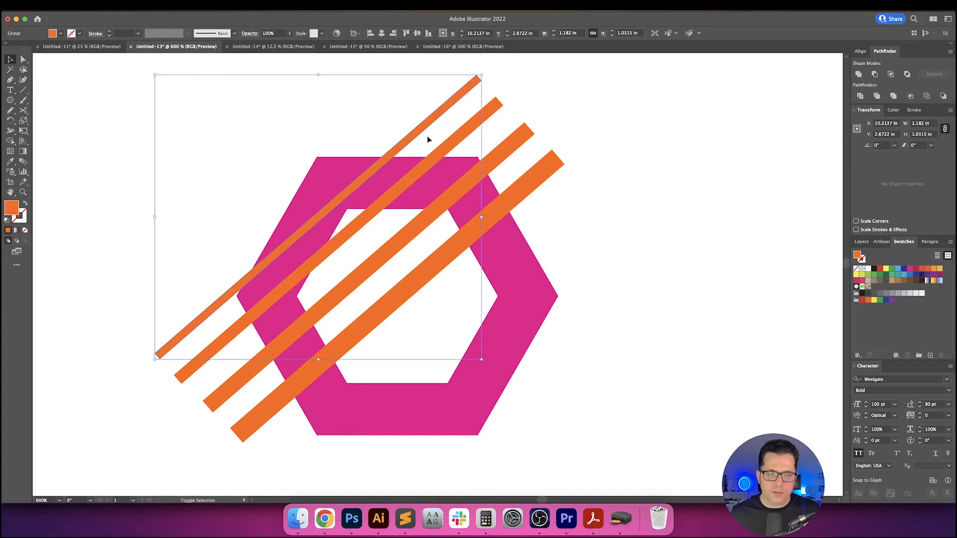
- Move the two thickest stripes toward the upper left to tighten the gaps between the stripes
left_click(425, 217)
left_click_drag(429, 220, 424, 217)
left_click(443, 266)
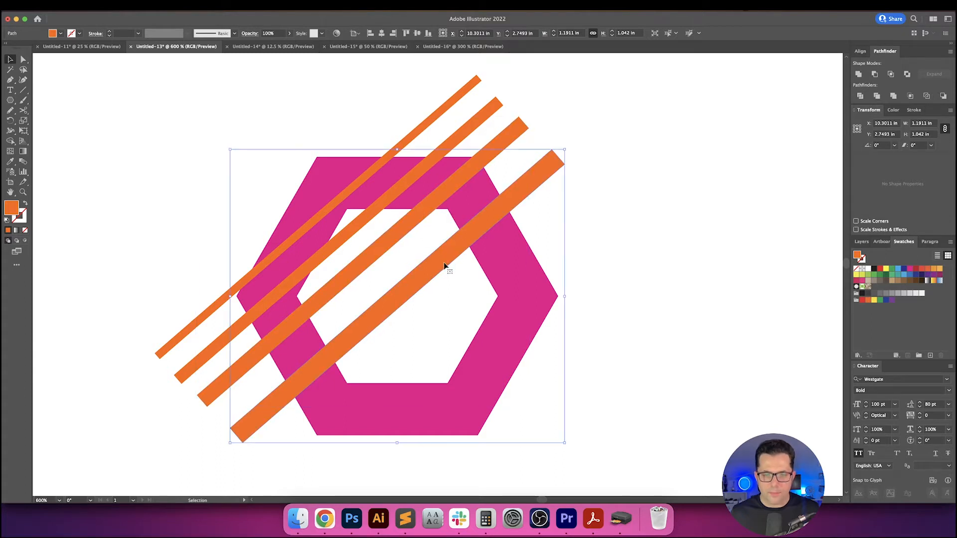
left_click_drag(443, 265, 433, 252)
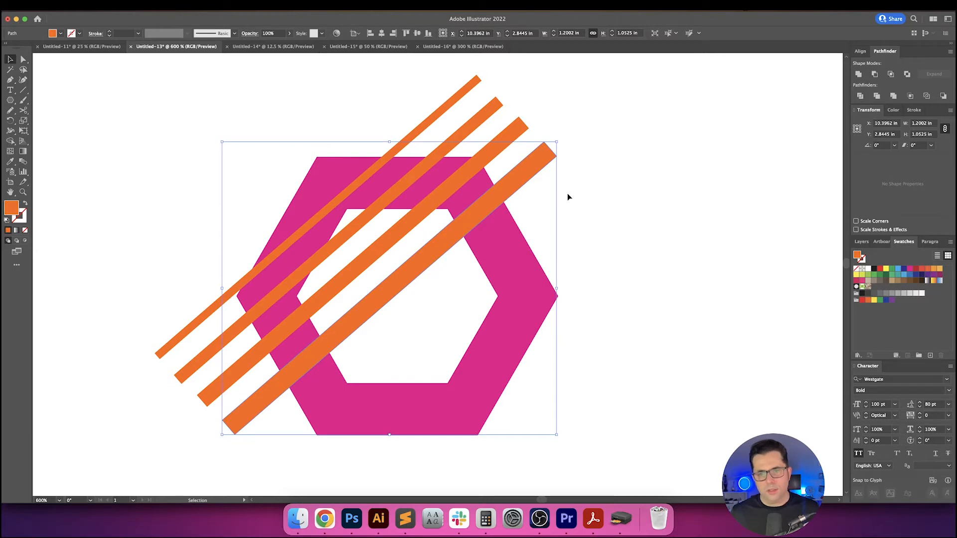
- Try rotating the four stripes together to a nearly vertical angle across the hexagon ring
left_click(568, 195)
scroll(491, 145, "up", 2)
left_click_drag(582, 161, 575, 173)
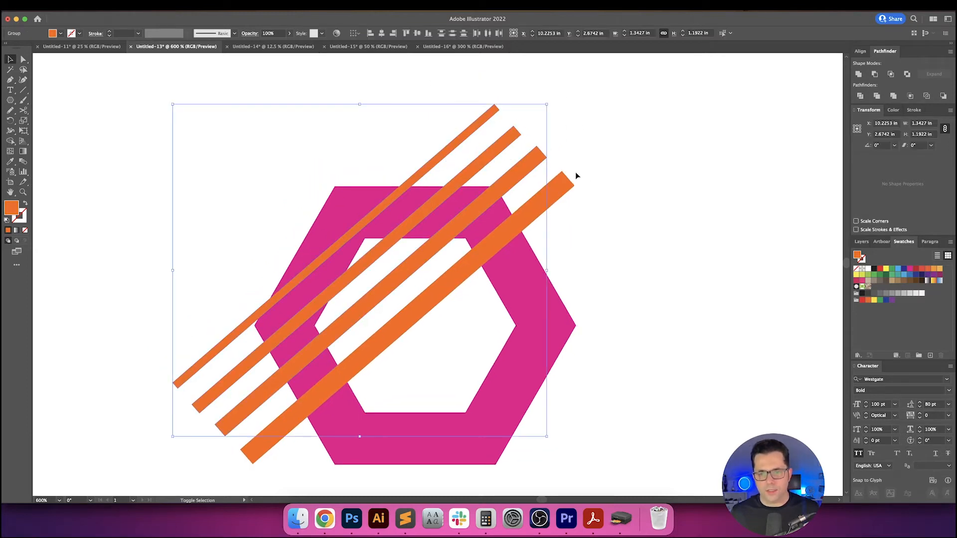
left_click_drag(573, 100, 428, 86)
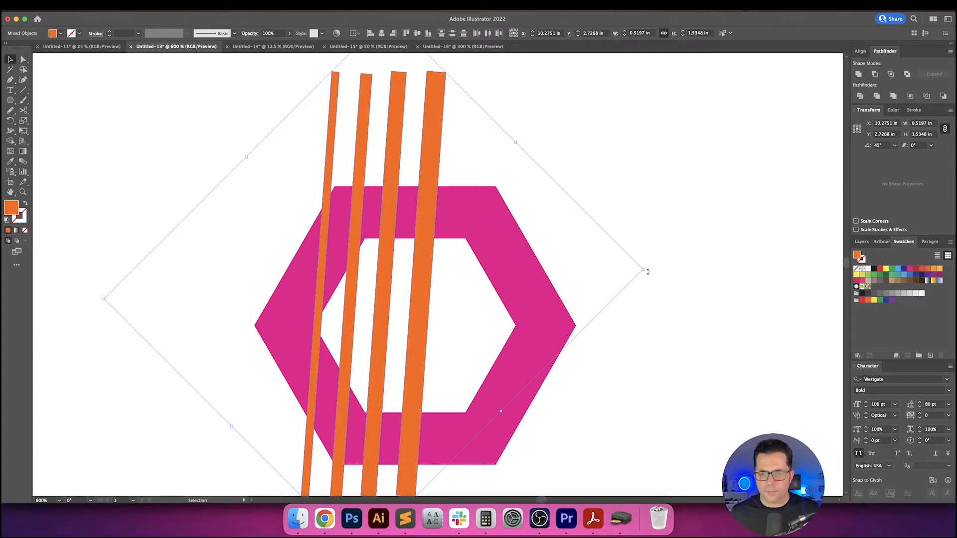
left_click_drag(647, 271, 606, 238)
key("a")
key("super+z")
key("super+z")
left_click(642, 229)
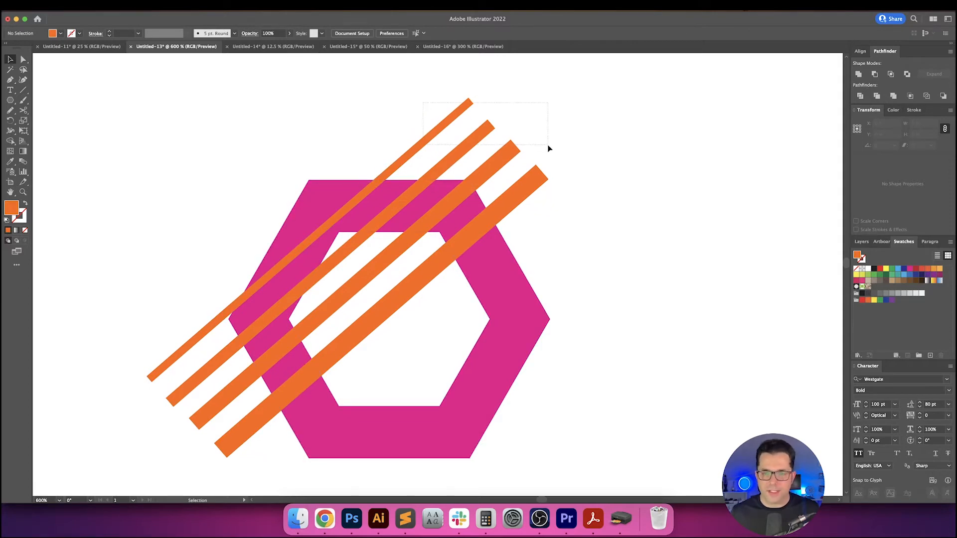
- Unite the four diagonal stripes and subtract them from the magenta hexagon ring
left_click_drag(548, 148, 537, 187)
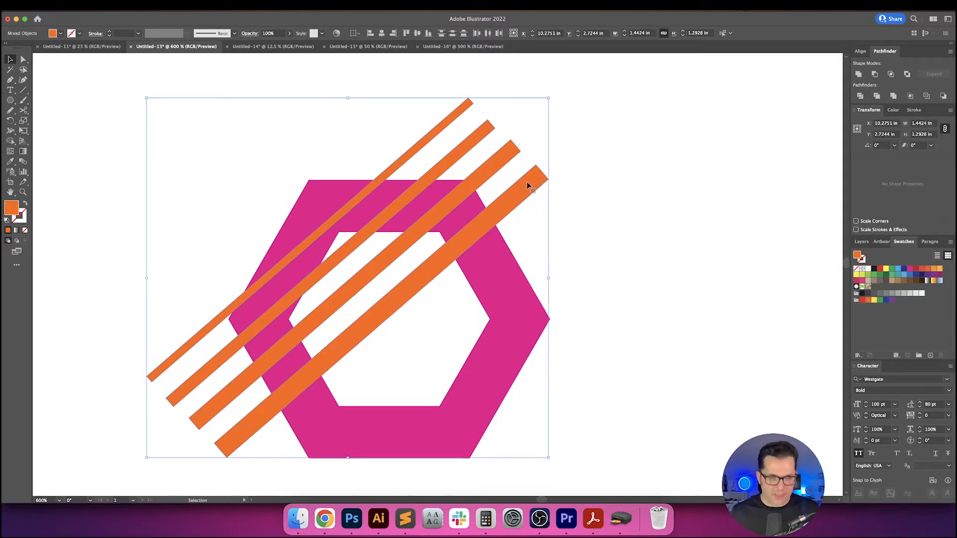
left_click(858, 74)
key("super+a")
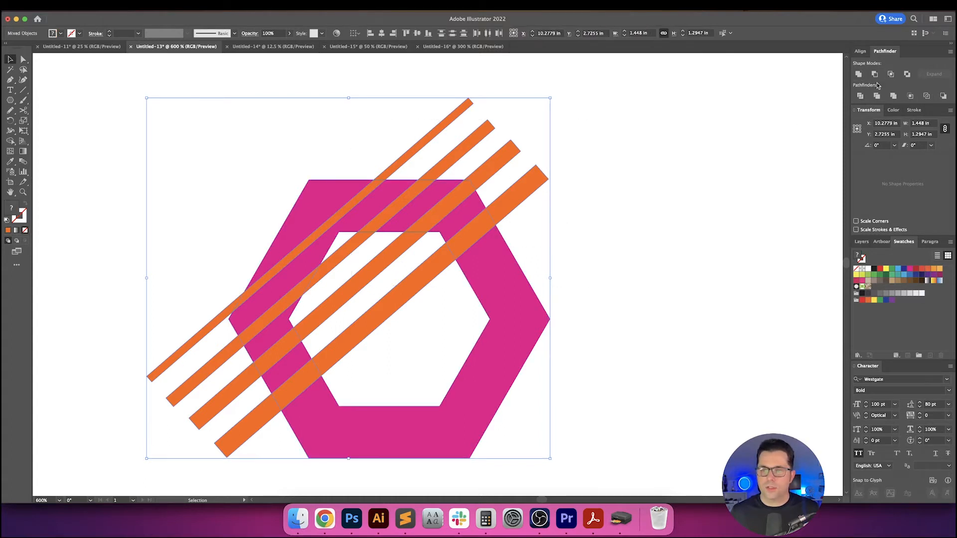
left_click(875, 75)
left_click(623, 212)
- Place a copy of the stacked BLACK & DECKER wordmark just to the right of the striped hexagon
scroll(632, 230, "down", 3)
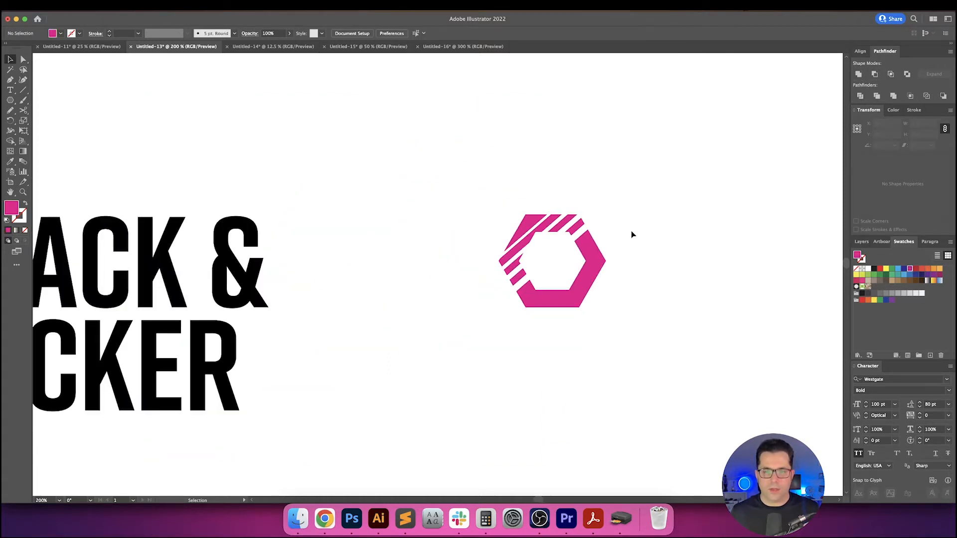
left_click_drag(632, 231, 696, 230)
scroll(540, 208, "down", 2)
scroll(542, 208, "left", 4)
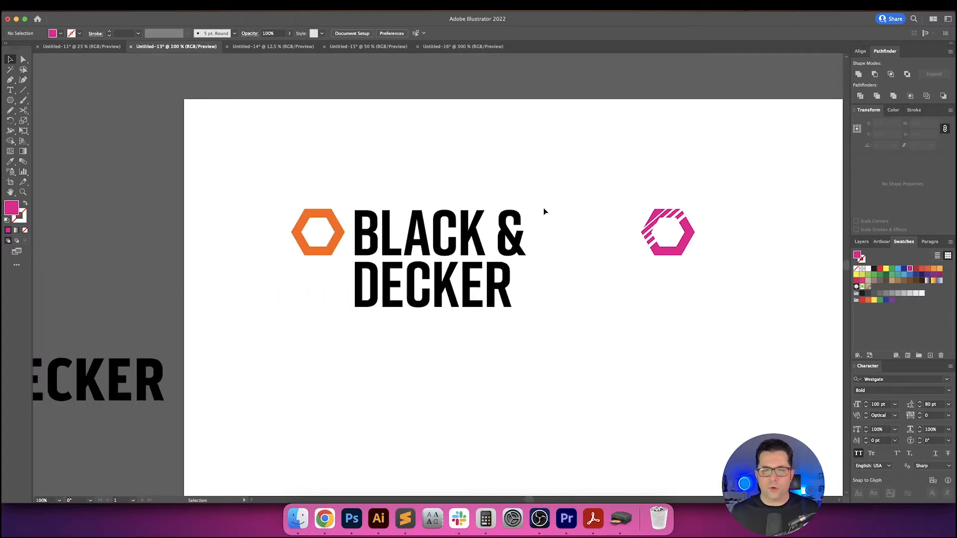
left_click(313, 240)
left_click_drag(294, 163, 276, 162)
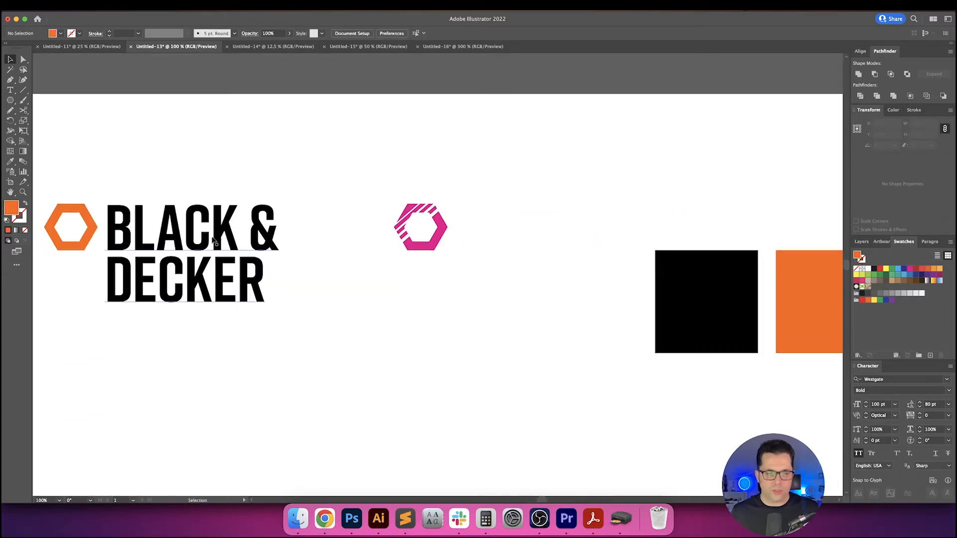
left_click(214, 241)
left_click_drag(202, 229, 573, 224)
- Recolor the striped hexagon with the orange sampled from the orange square
left_click(422, 241)
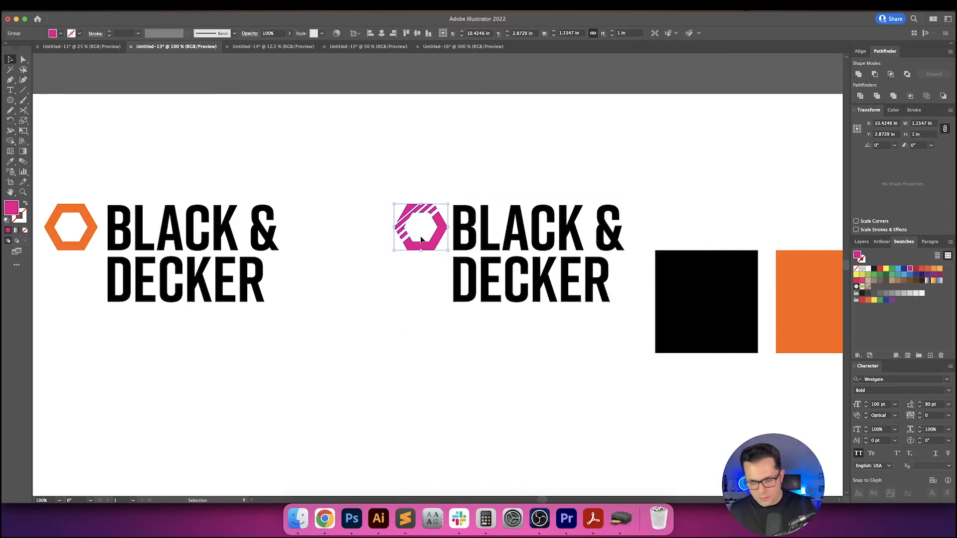
key("i")
left_click(787, 275)
key("v")
left_click(674, 203)
left_click_drag(673, 203, 626, 199)
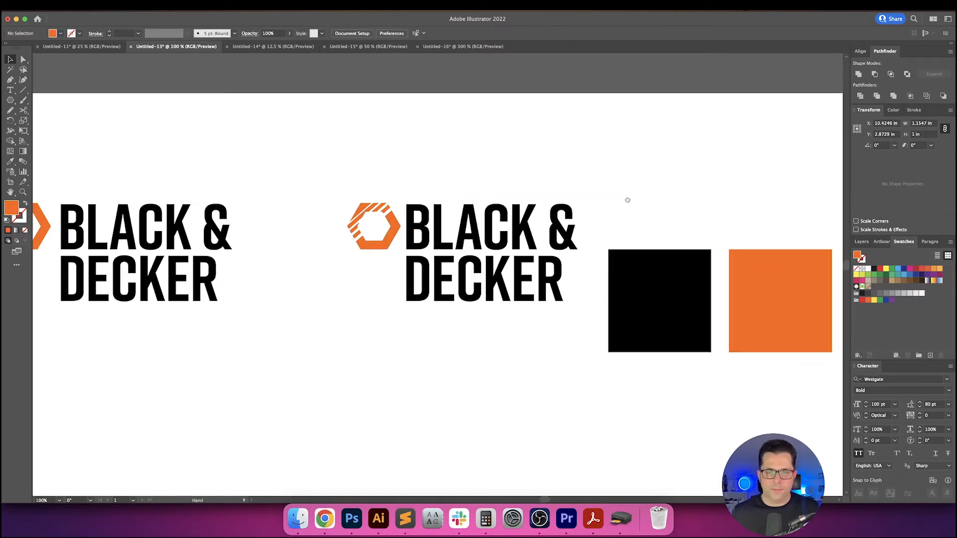
left_click_drag(331, 184, 431, 176)
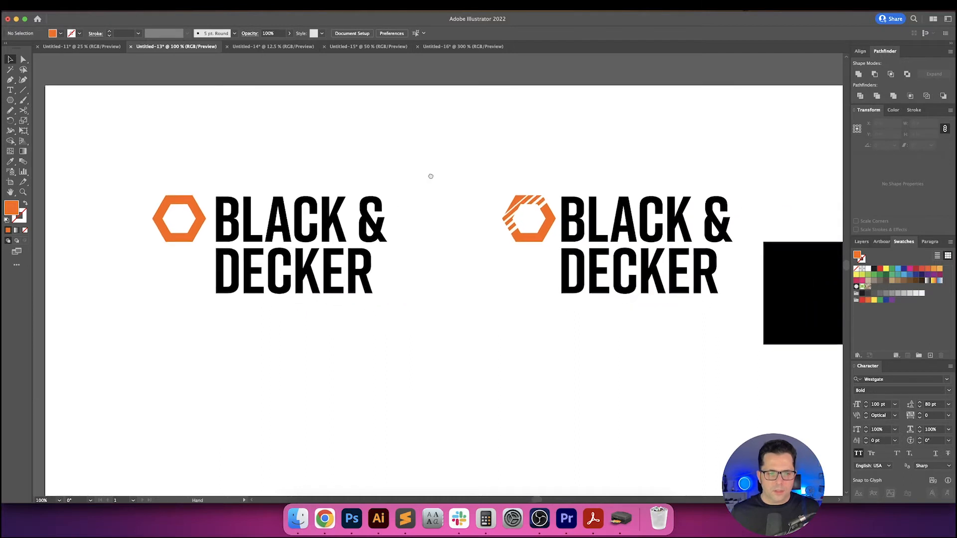
scroll(434, 171, "right", 8)
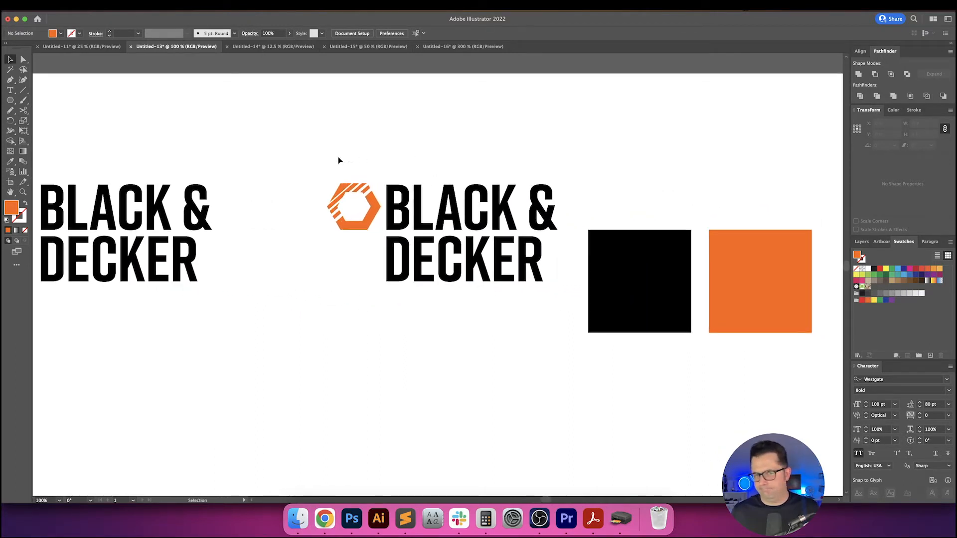
- Recolor the striped hexagon with the black sampled from the BLACK & DECKER wordmark beside it
left_click(343, 197)
key("i")
left_click(411, 204)
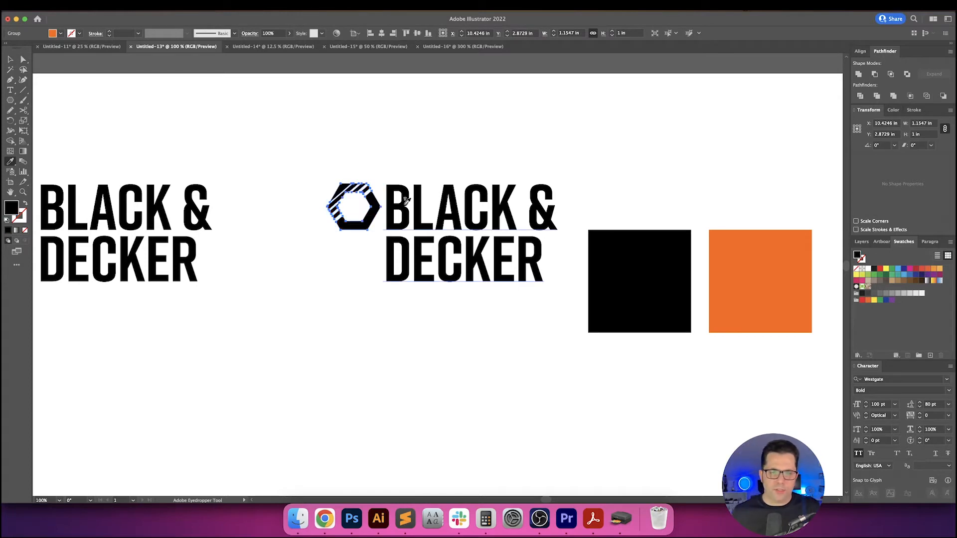
key("super+shift+a")
- Recolor the ampersand beside the striped hexagon with the orange sampled from the orange square
key("t")
double_click(544, 199)
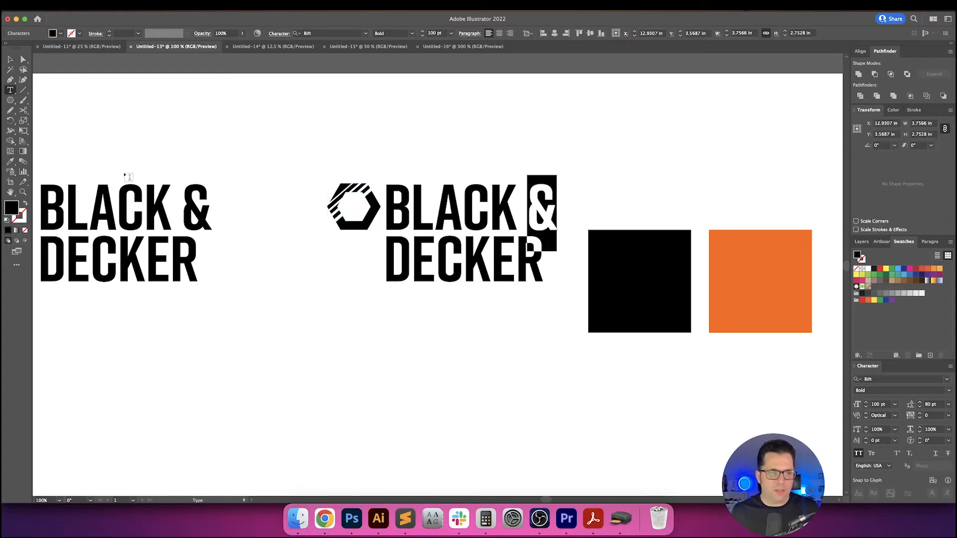
left_click(12, 163)
left_click(724, 286)
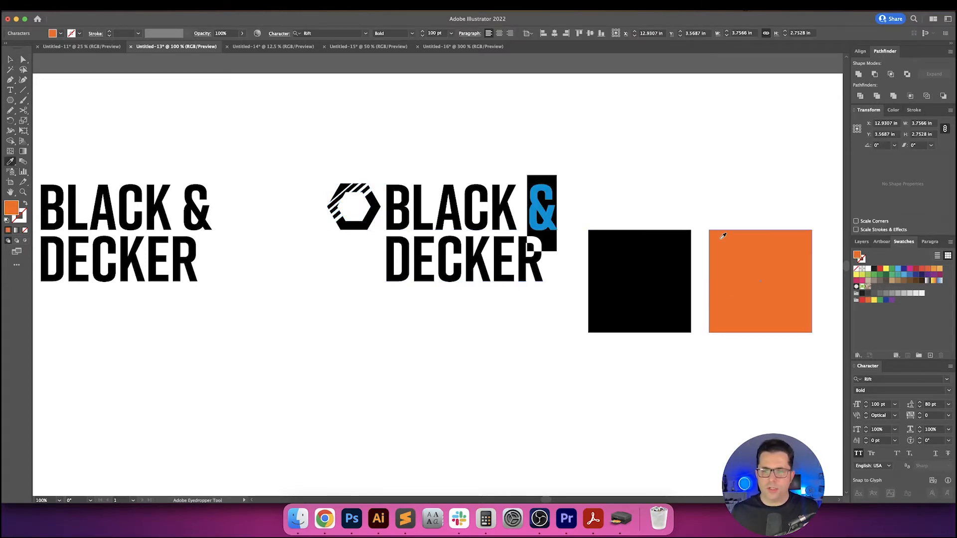
key("super+shift+a")
key("v")
left_click_drag(677, 179, 602, 177)
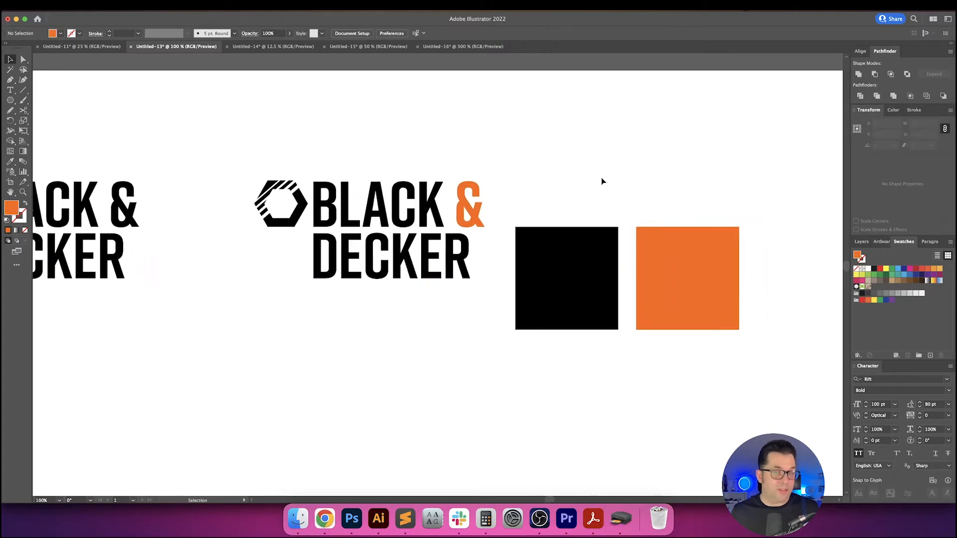
- Delete the space between BLACK and the orange ampersand in the wordmark beside the striped hexagon
key("t")
left_click(454, 199)
key("BackSpace")
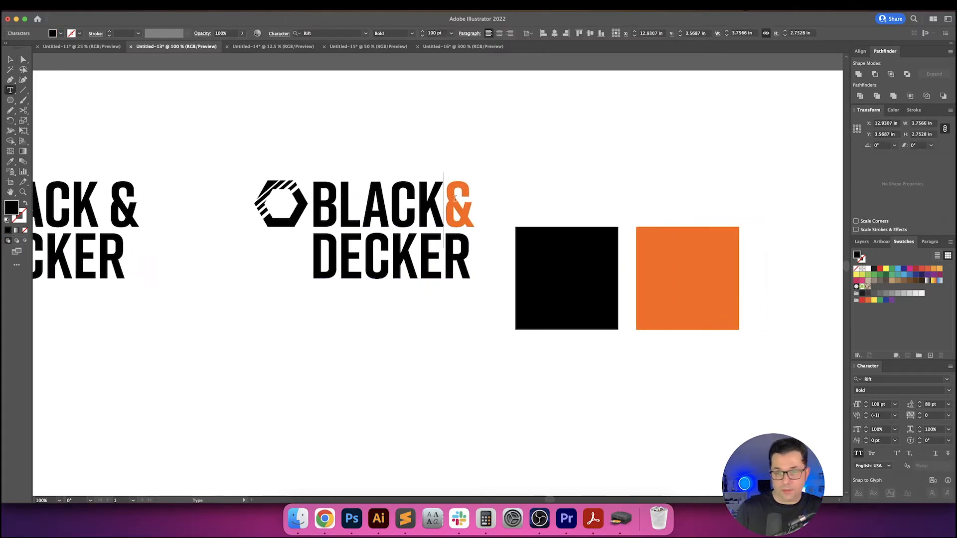
key("Escape")
key("super+shift+a")
left_click_drag(555, 167, 618, 177)
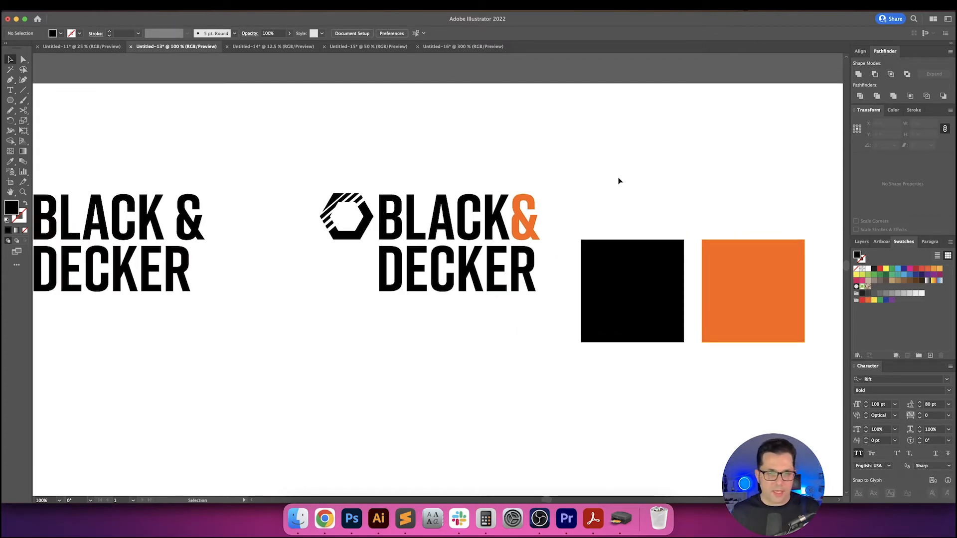
- Examine the chart of past Black & Decker logos from 1910 to 2014 for comparison with the striped hexagon logo
left_click_drag(598, 216, 390, 200)
scroll(523, 196, "down", 1)
left_click_drag(488, 202, 339, 202)
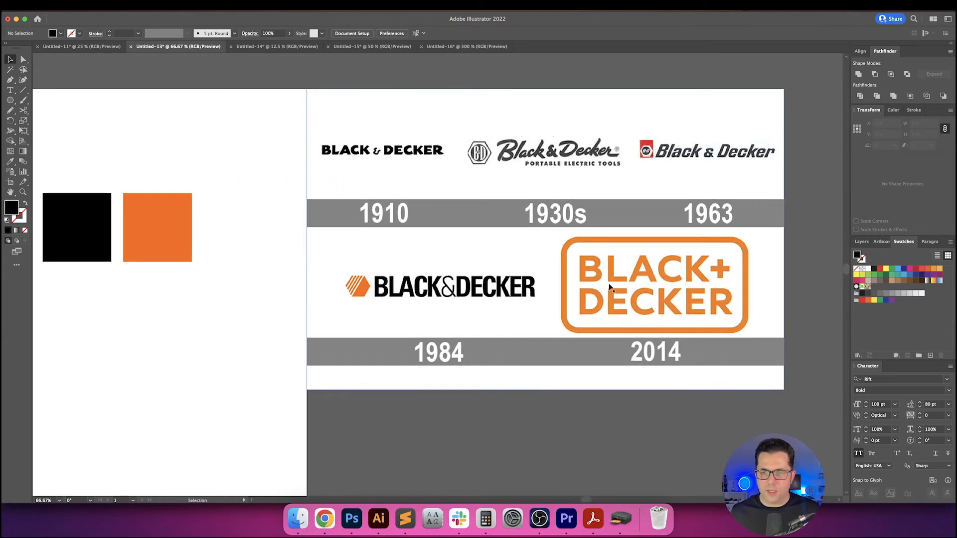
scroll(677, 279, "right", 5)
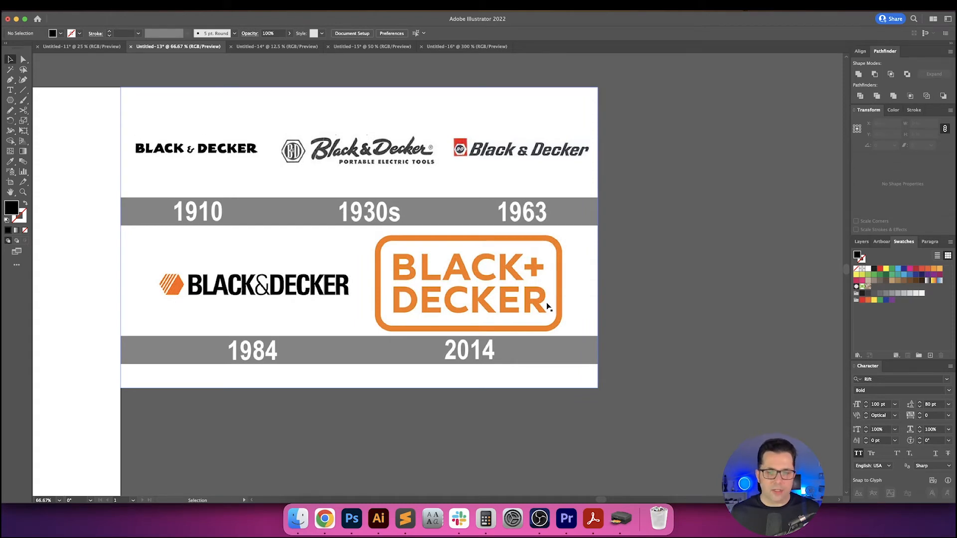
scroll(533, 289, "left", 15)
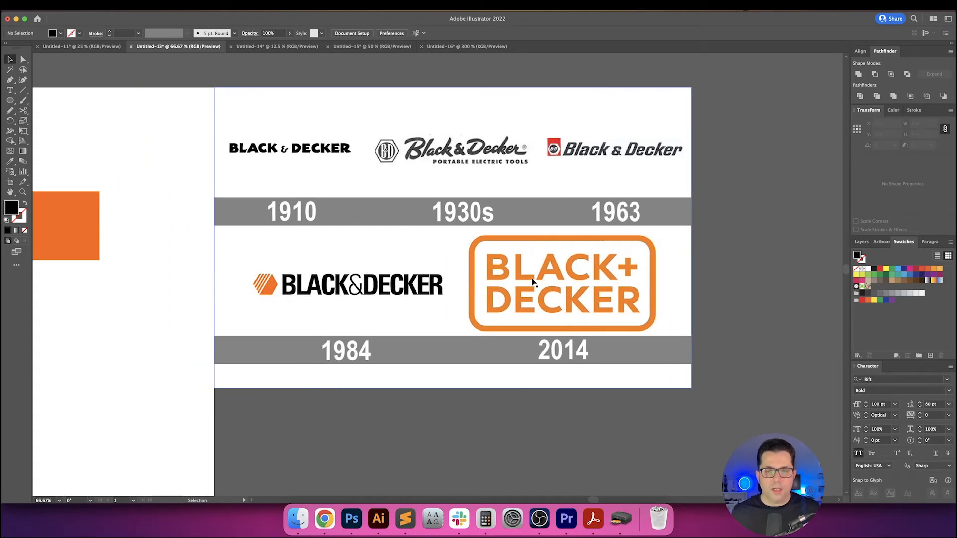
scroll(439, 259, "up", 3)
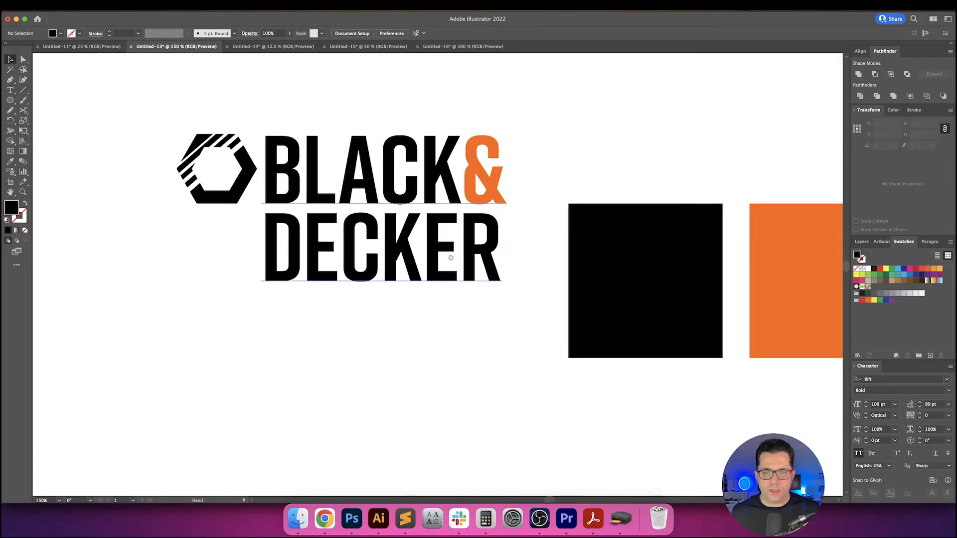
scroll(438, 257, "up", 2)
left_click(424, 209)
left_click(554, 185)
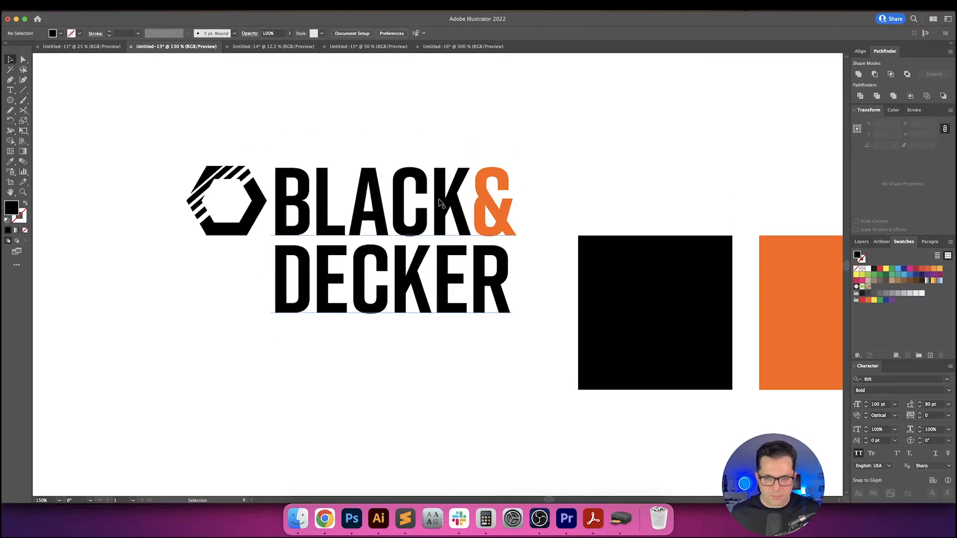
- Set the horizontal scale of the DECKER line beside the striped hexagon to 103%
key("t")
triple_click(449, 205)
left_click(472, 291)
triple_click(471, 291)
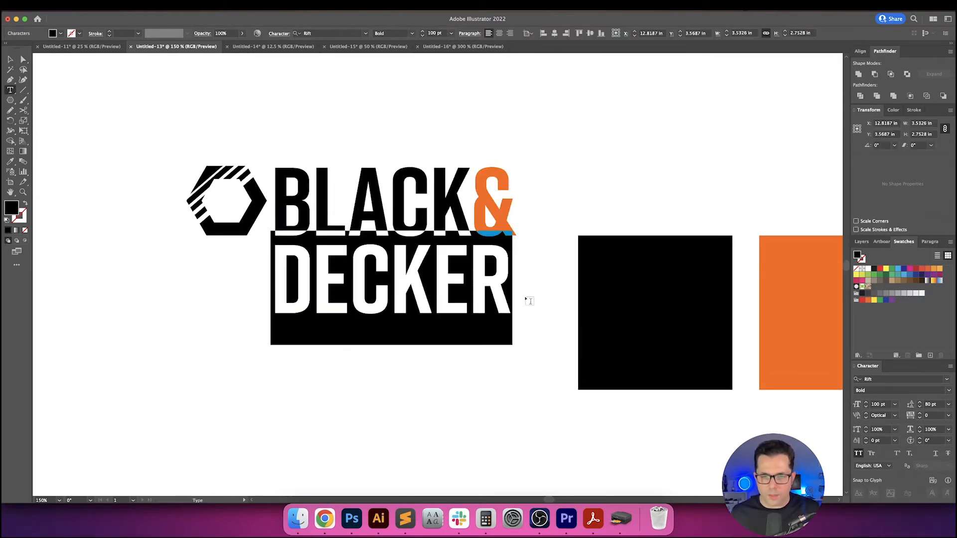
left_click(932, 429)
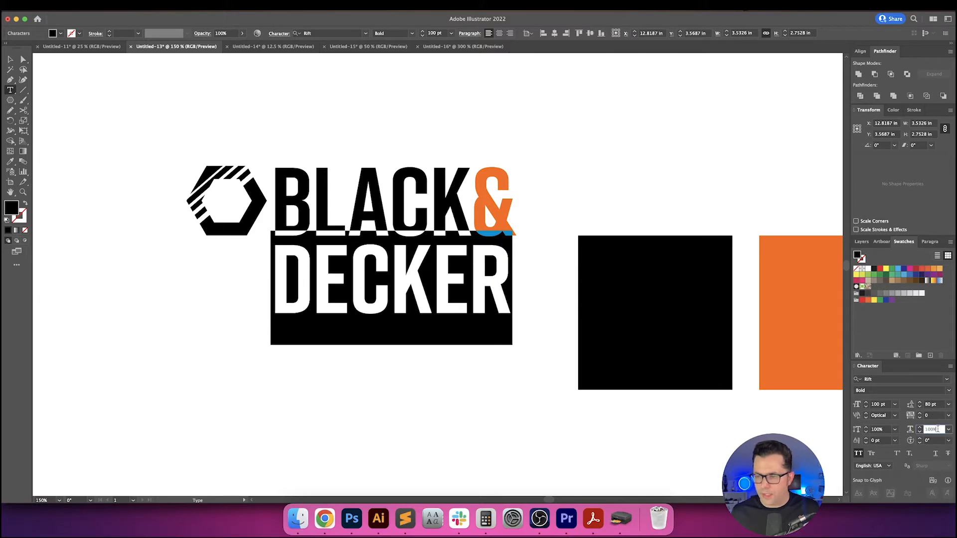
key("Up")
key("Up")
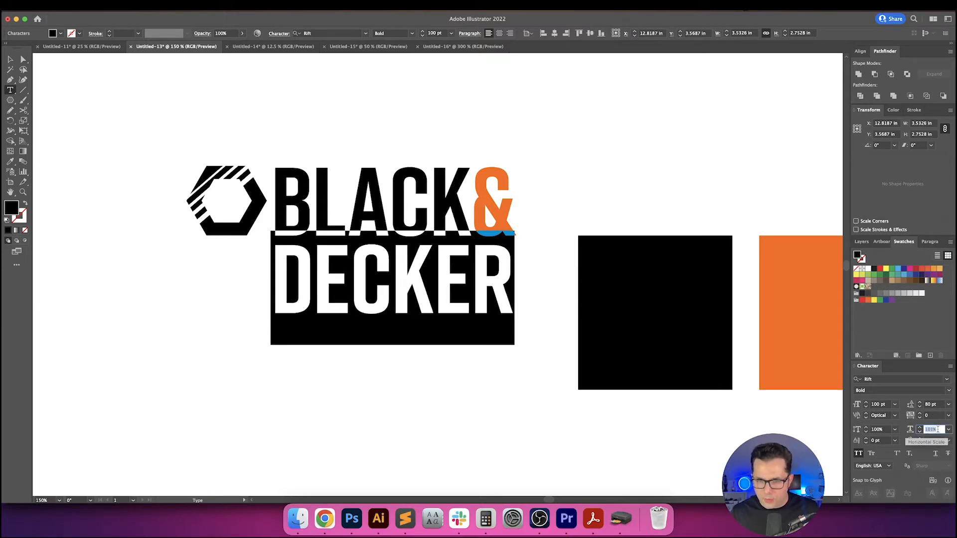
key("Up")
key("Return")
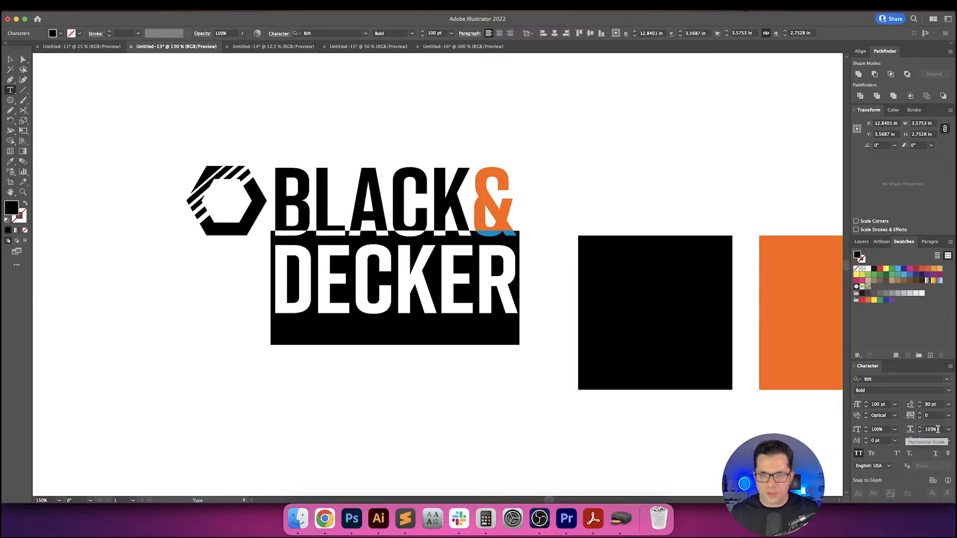
key("Escape")
left_click(675, 175)
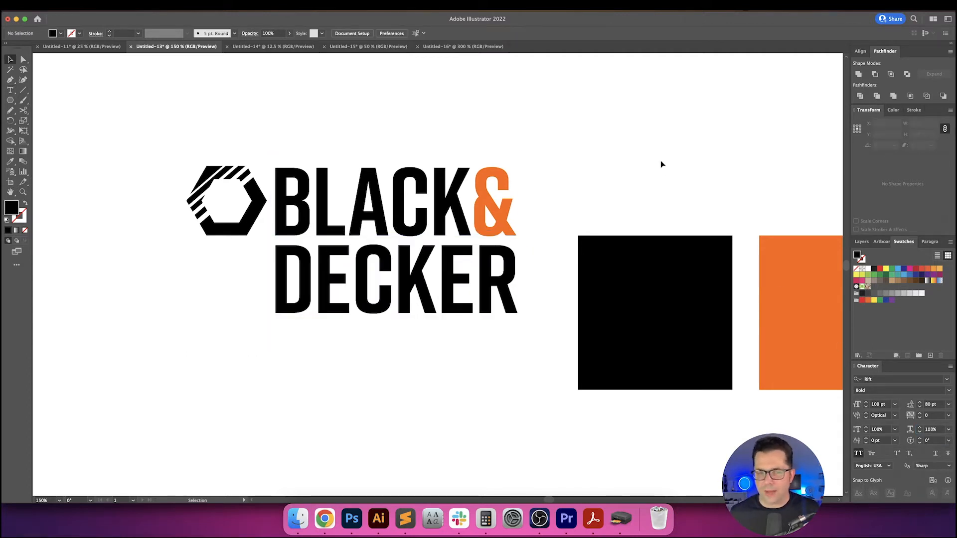
- Place a copy of the solid orange hexagon and stacked BLACK & DECKER wordmark directly below the original
key("super+minus")
key("super+minus")
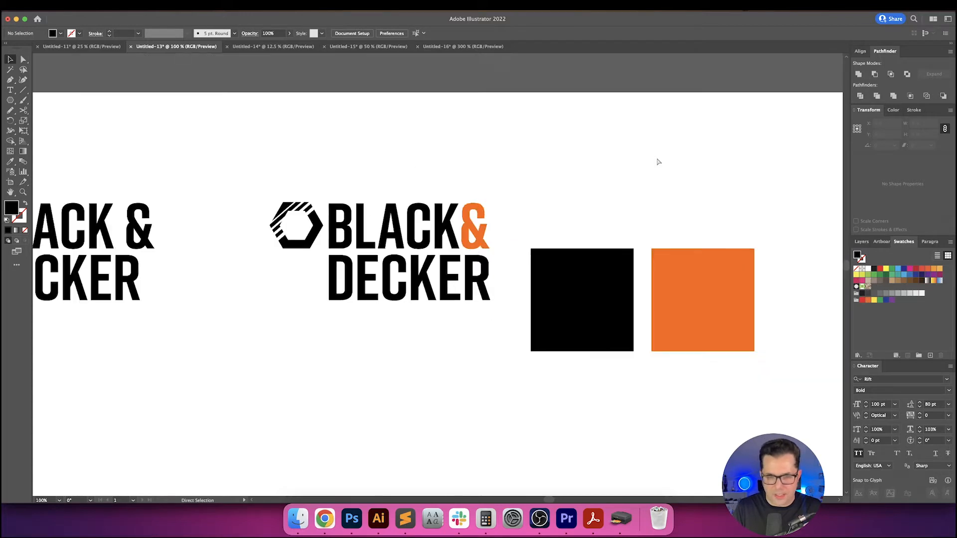
scroll(619, 201, "left", 3)
scroll(619, 202, "down", 1)
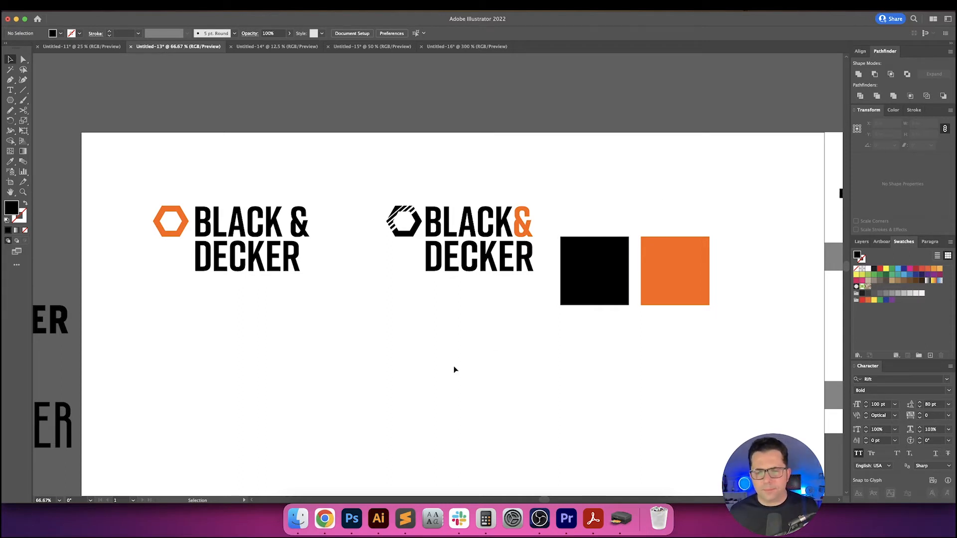
left_click_drag(453, 368, 542, 331)
left_click_drag(208, 161, 262, 181)
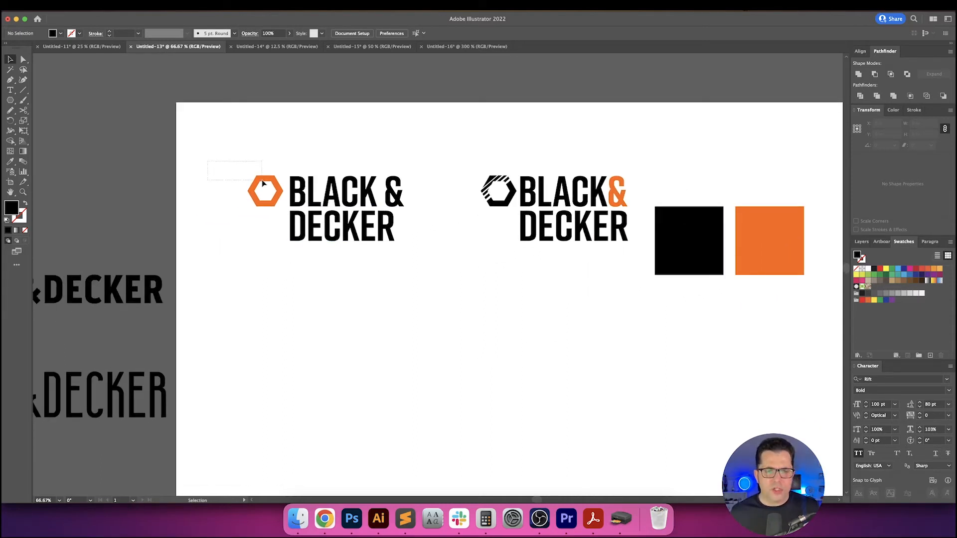
left_click_drag(413, 277, 413, 277)
scroll(409, 249, "down", 2)
left_click_drag(371, 191, 371, 322, "alt+shift")
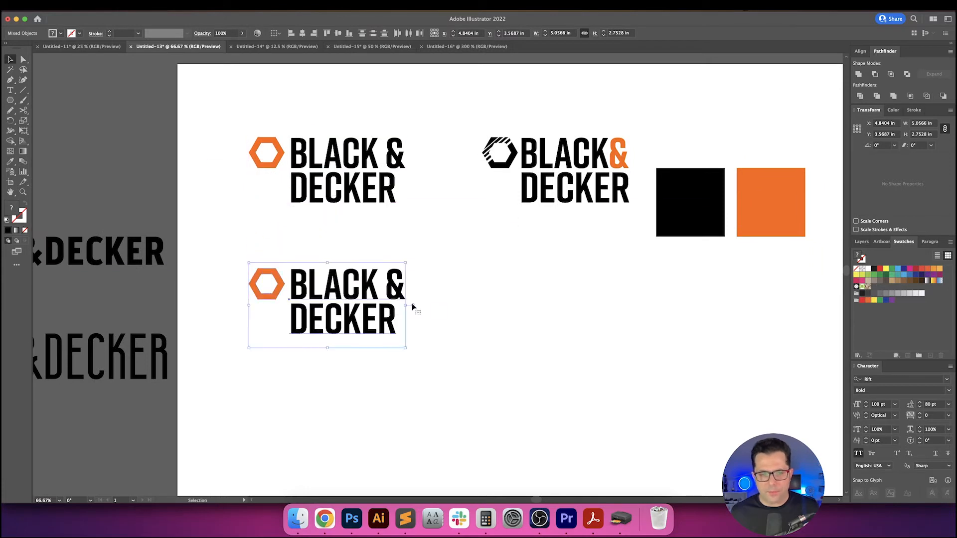
- Remove the space and line break from the copied wordmark so it reads BLACK&DECKER on one line
double_click(374, 286)
key("Delete")
key("Right")
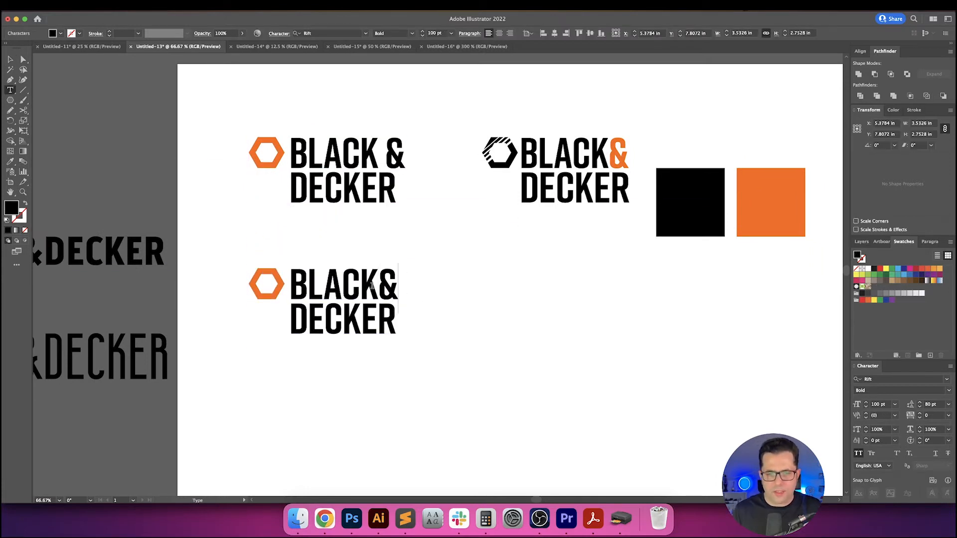
key("Delete")
- Recolor the ampersand in the one-line wordmark with the orange sampled from the solid hexagon
left_click_drag(377, 283, 393, 284)
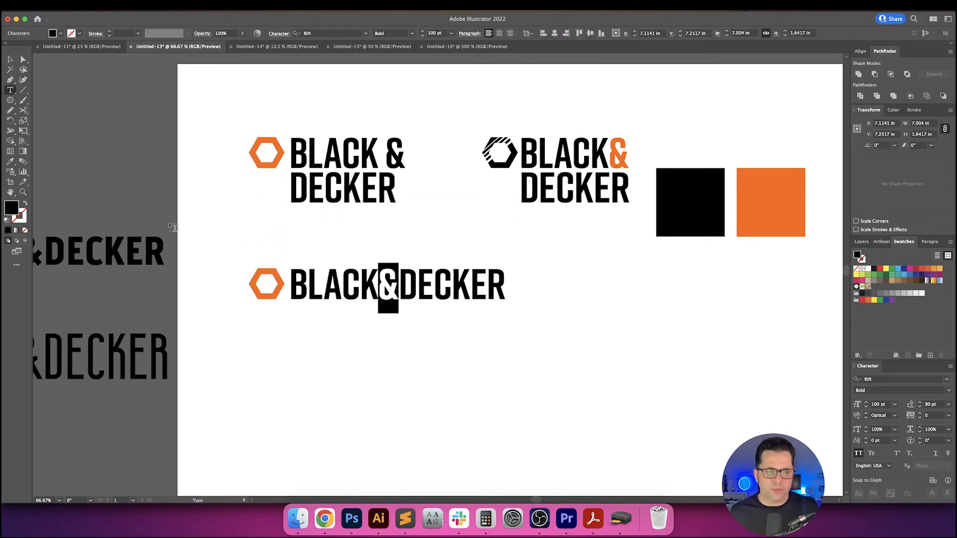
left_click(15, 162)
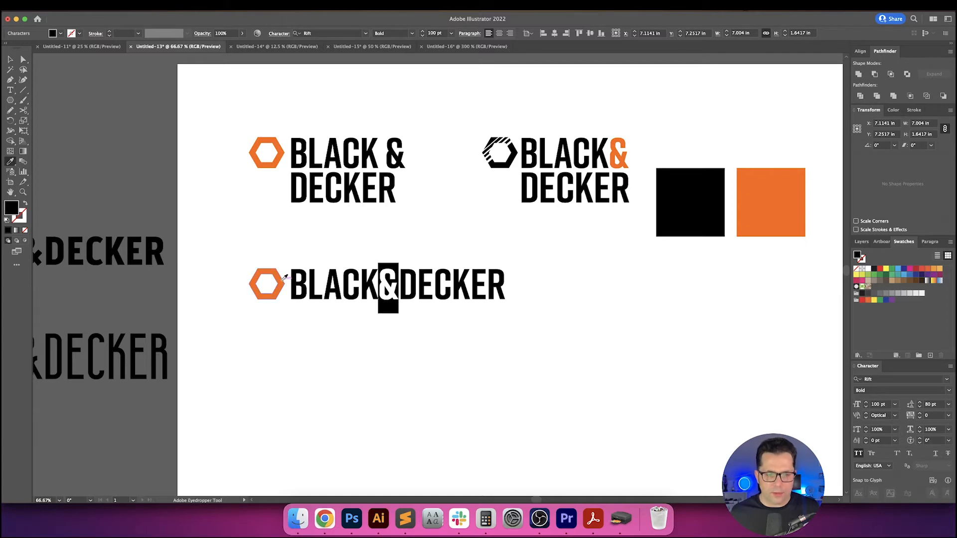
left_click(280, 280)
key("v")
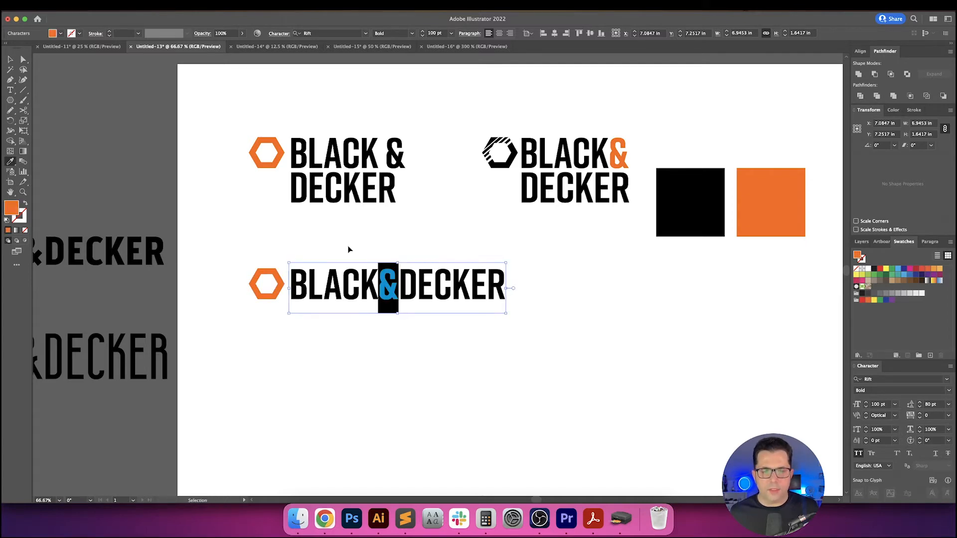
left_click(384, 250)
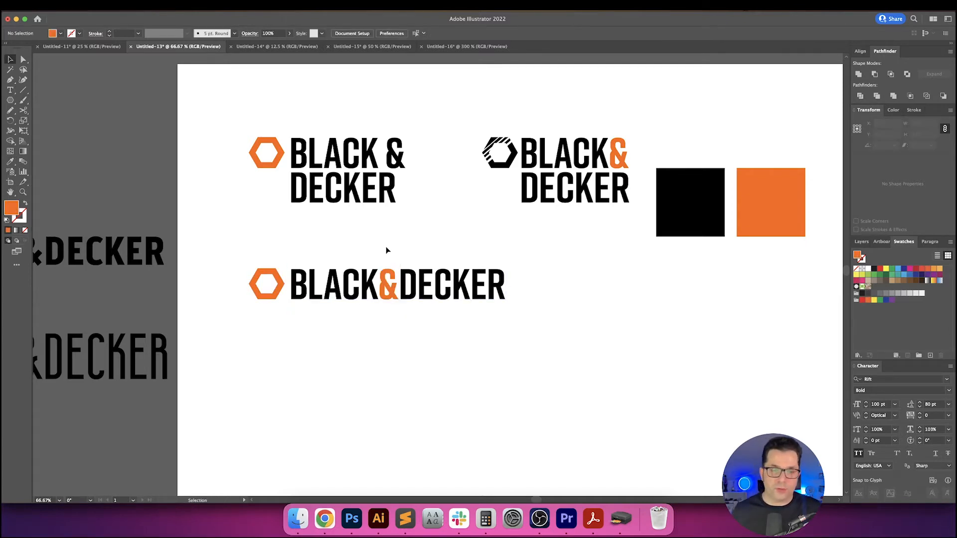
left_click_drag(412, 255, 447, 322)
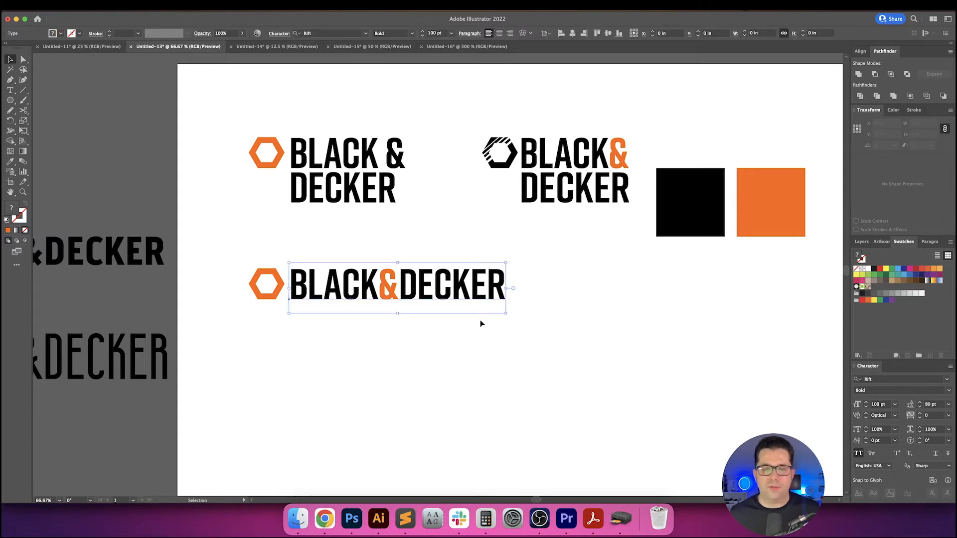
left_click(601, 375)
- Try converting the one-line BLACK&DECKER wordmark to outlines, and undo the conversion
scroll(490, 318, "up", 2)
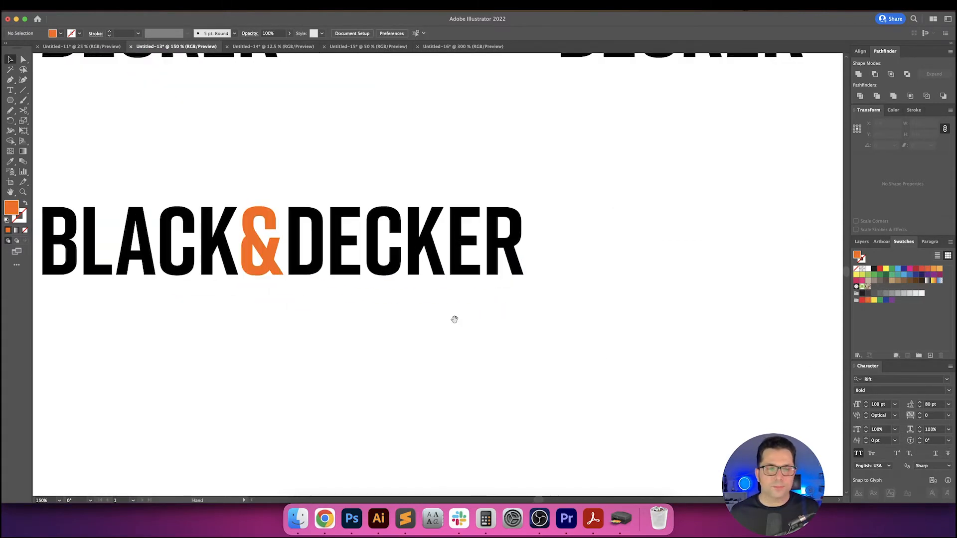
scroll(456, 319, "down", 1)
left_click_drag(410, 325, 529, 328)
scroll(451, 294, "up", 1)
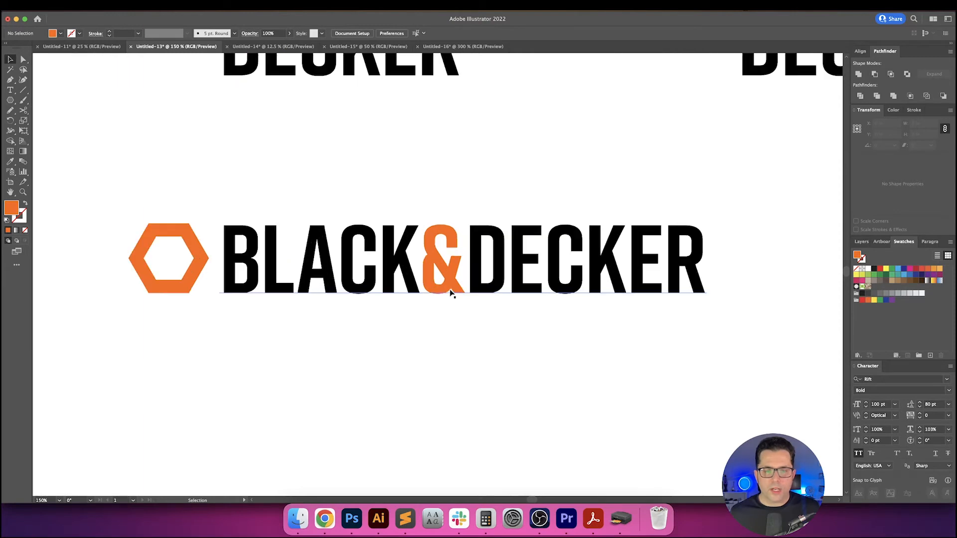
left_click(394, 226)
key("super+shift+o")
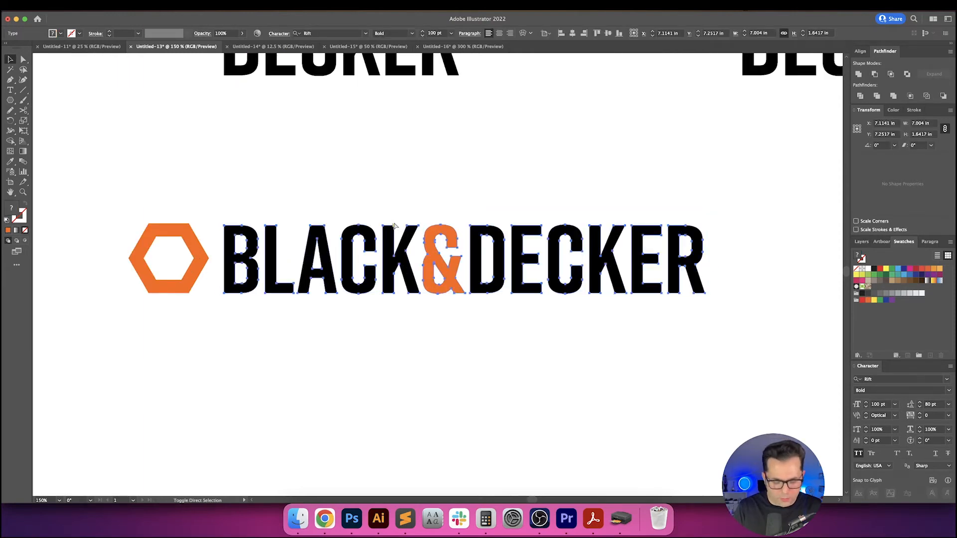
left_click(357, 206)
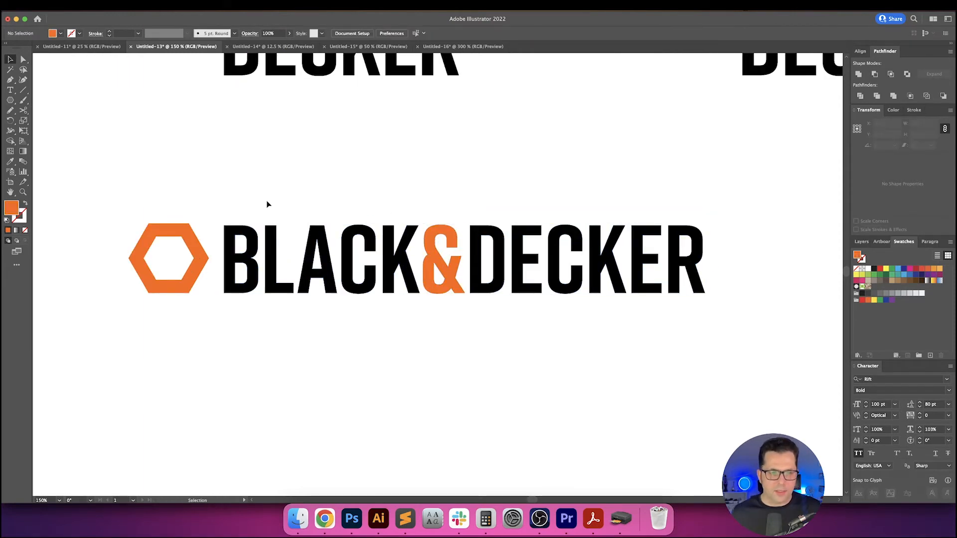
key("super+z")
key("super+z")
- Set the kerning between the B and L of BLACK in the one-line wordmark to -30
key("t")
left_click(259, 262)
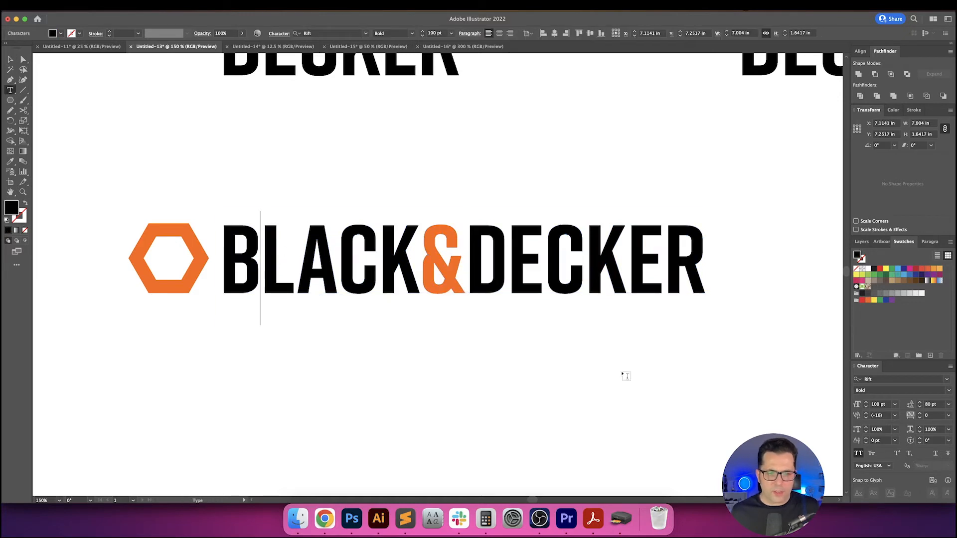
left_click(888, 415)
type("-20")
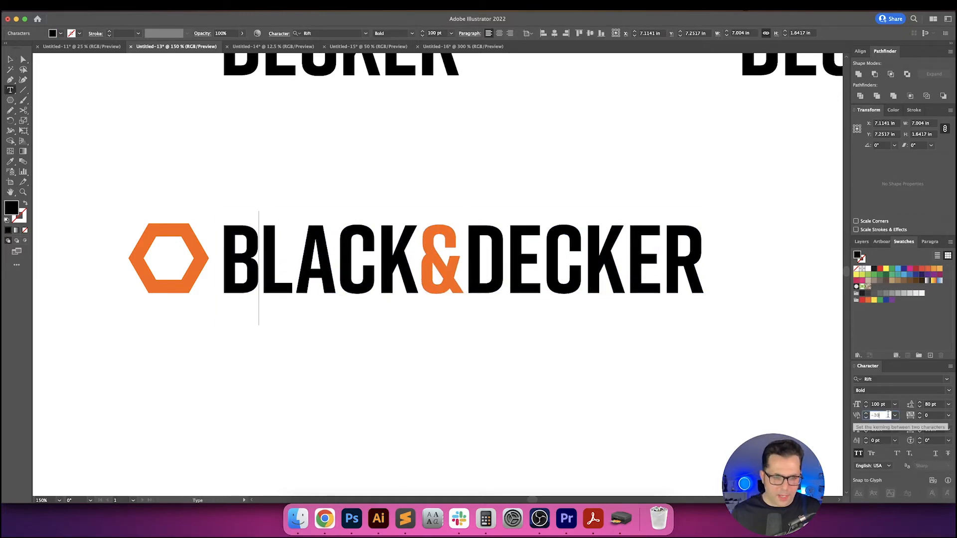
key("Return")
- Set the kerning between the A and C of BLACK in the one-line wordmark to -20
key("Right")
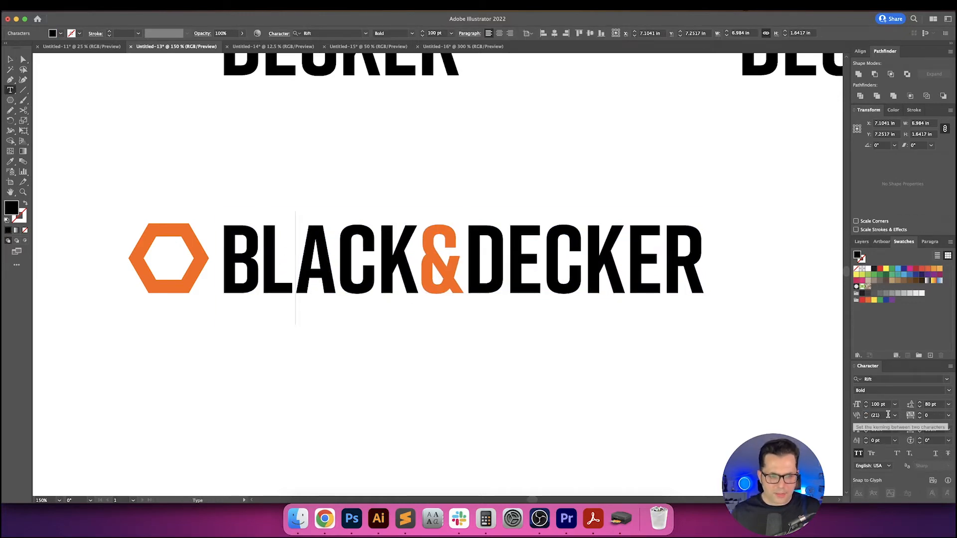
key("Right")
left_click(888, 415)
type("-20")
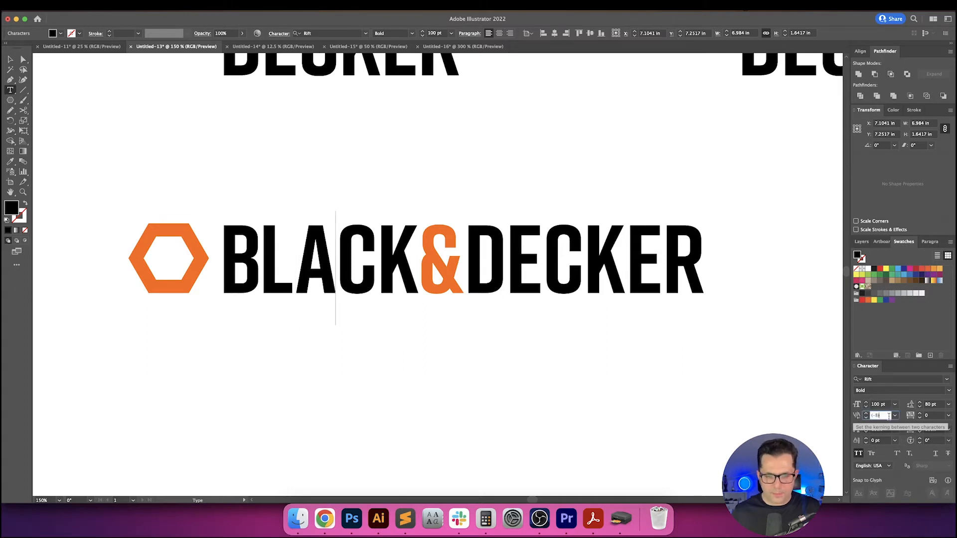
key("Return")
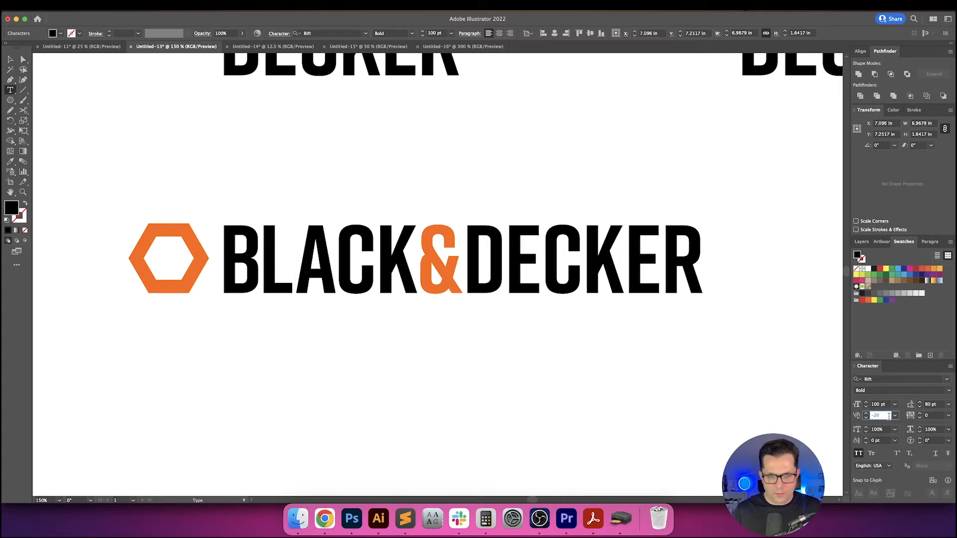
- Set the kerning in the one-line wordmark to -30 between the C and K of BLACK, and -10 between the K and ampersand
key("Right")
left_click(887, 415)
type("-30")
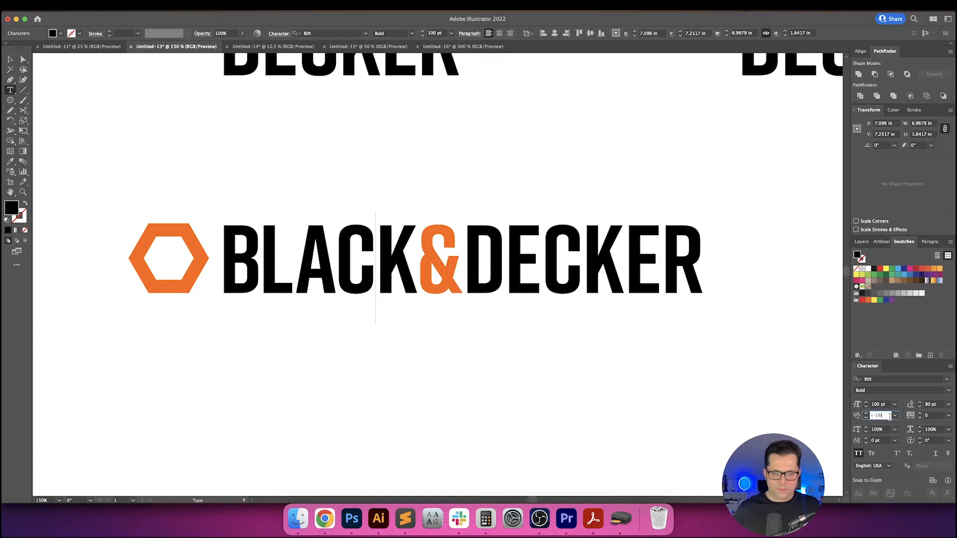
key("Return")
key("Right")
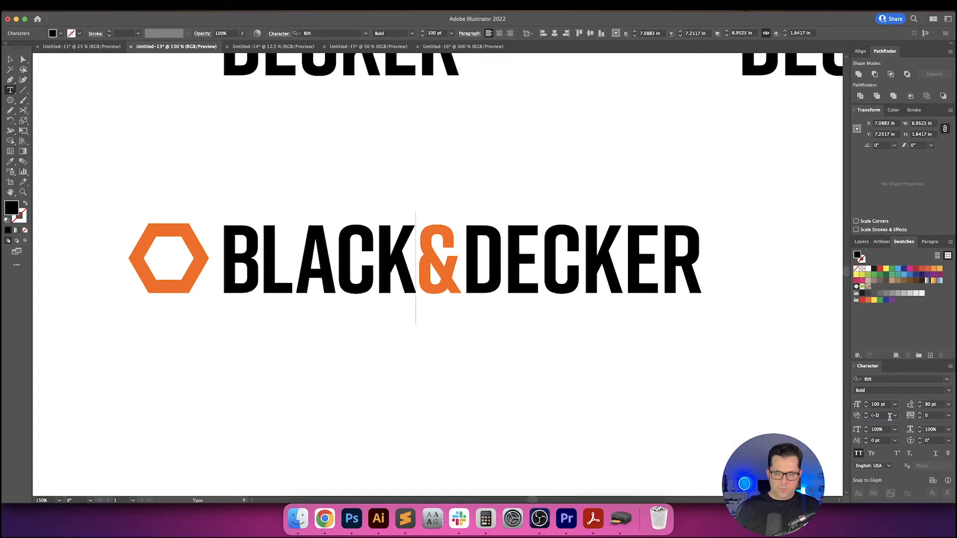
left_click(888, 415)
type("-20")
key("Return")
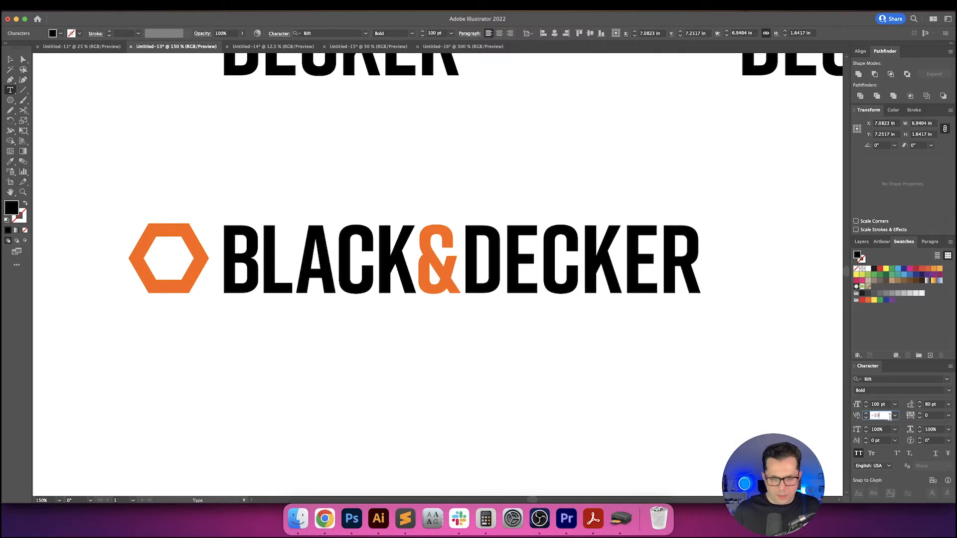
- Set the kerning between the ampersand and D to 0, and between the D and E of DECKER to -40
key("Right")
left_click(887, 415)
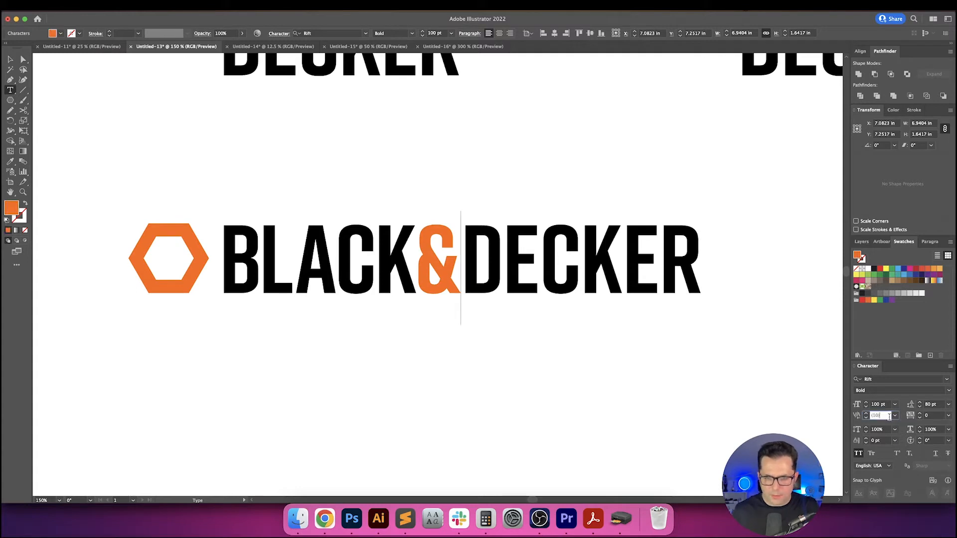
type("0")
key("Return")
key("Right")
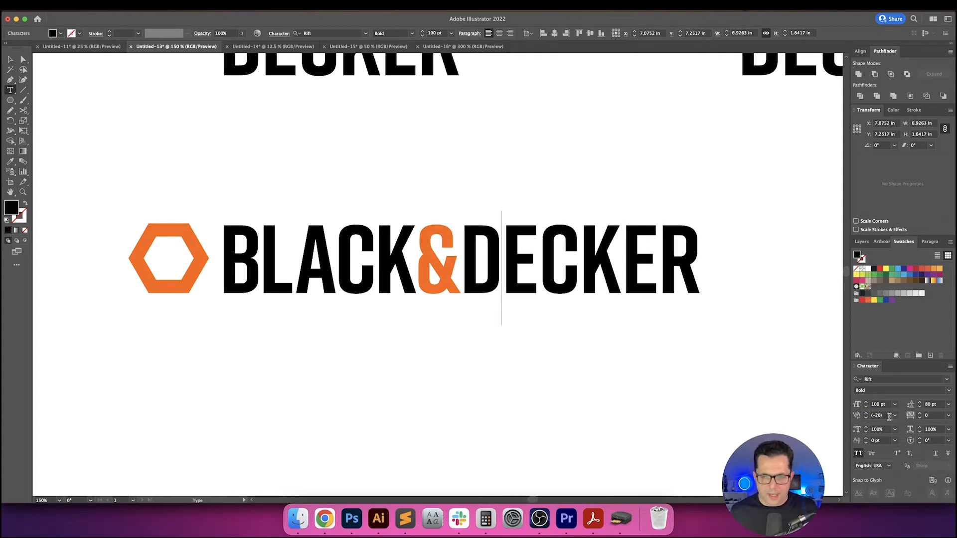
left_click(887, 415)
type("-40")
key("Return")
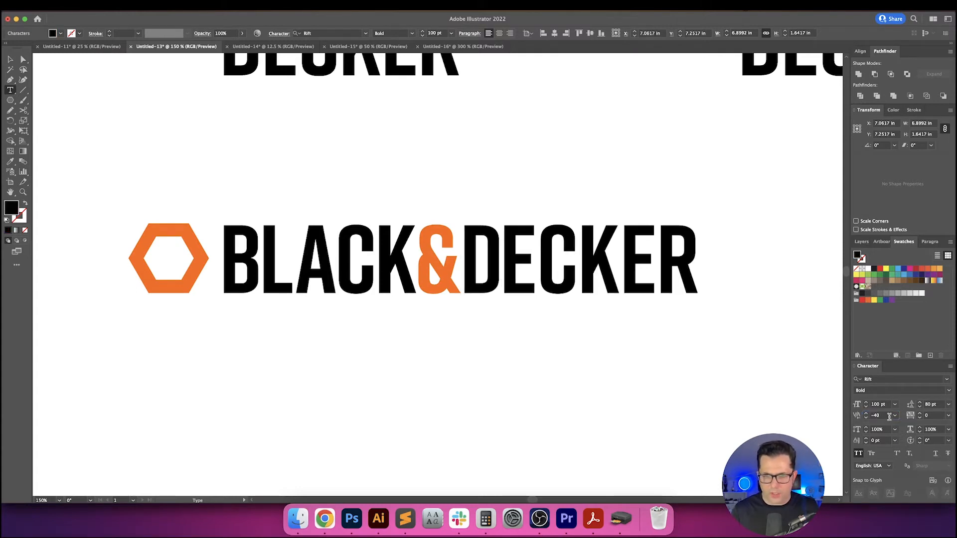
- Tighten the kerning between the E and C of DECKER in the one-line wordmark
left_click(888, 415)
type("-50")
key("Return")
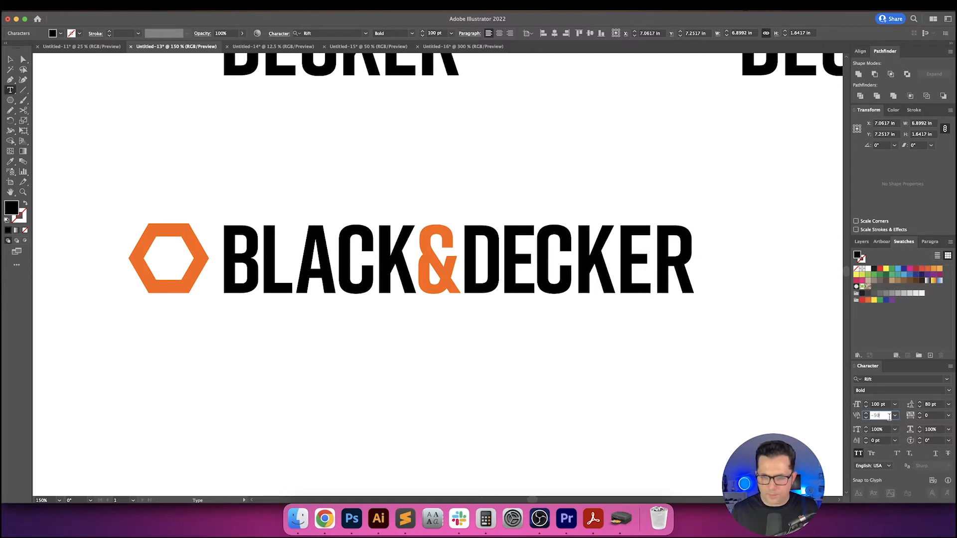
key("Up")
key("Up")
key("Up")
key("Return")
- Set the kerning between the C and K of DECKER in the one-line wordmark to -30
key("Right")
left_click(888, 416)
key("Down")
key("Down")
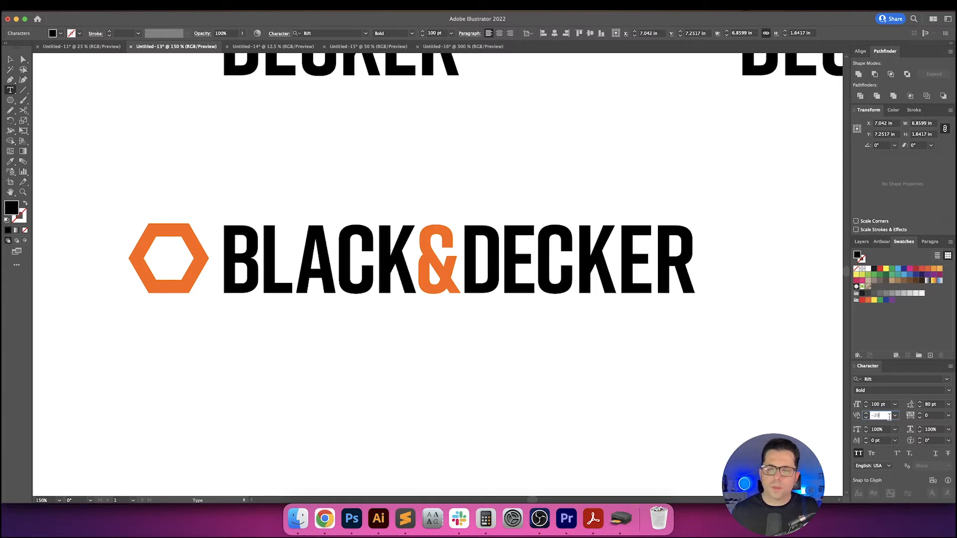
key("Down")
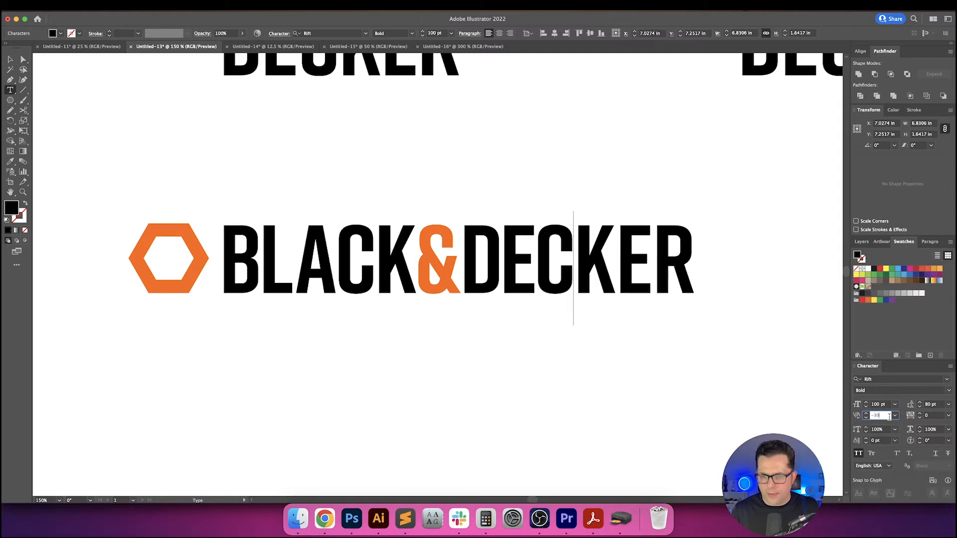
key("Return")
- Set the kerning in DECKER to -10 between the K and E, and -30 between the E and R
key("Right")
left_click(888, 416)
key("Down")
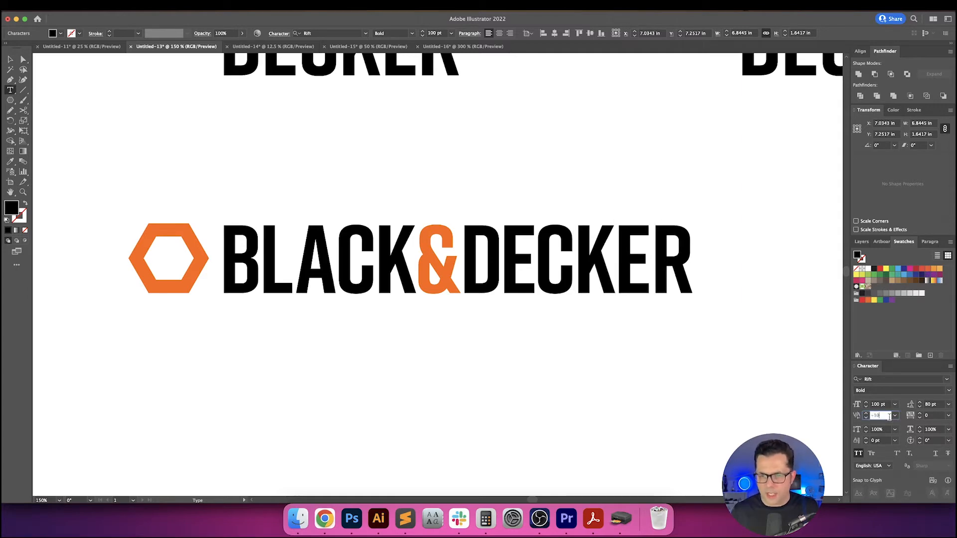
key("Return")
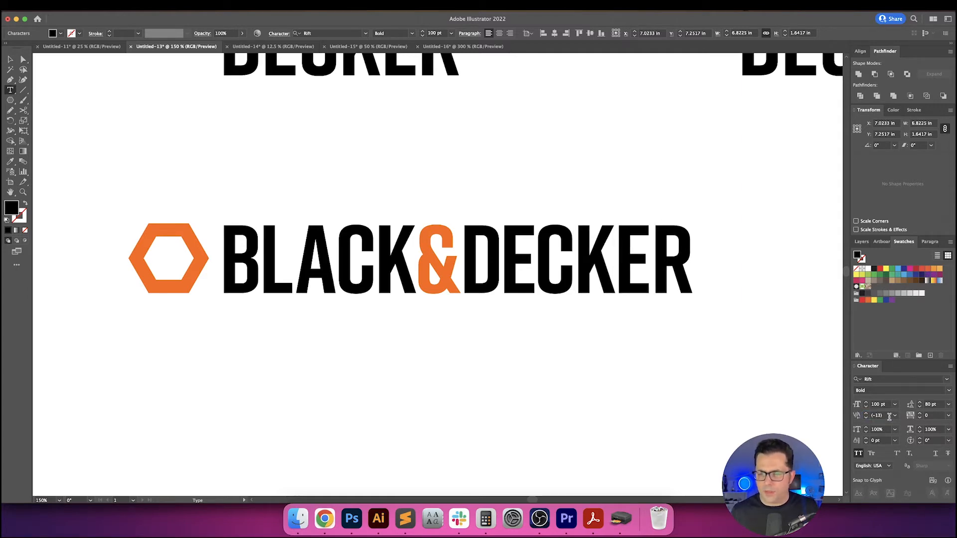
left_click(888, 416)
key("Down")
key("Down")
key("Down")
key("Up")
key("Return")
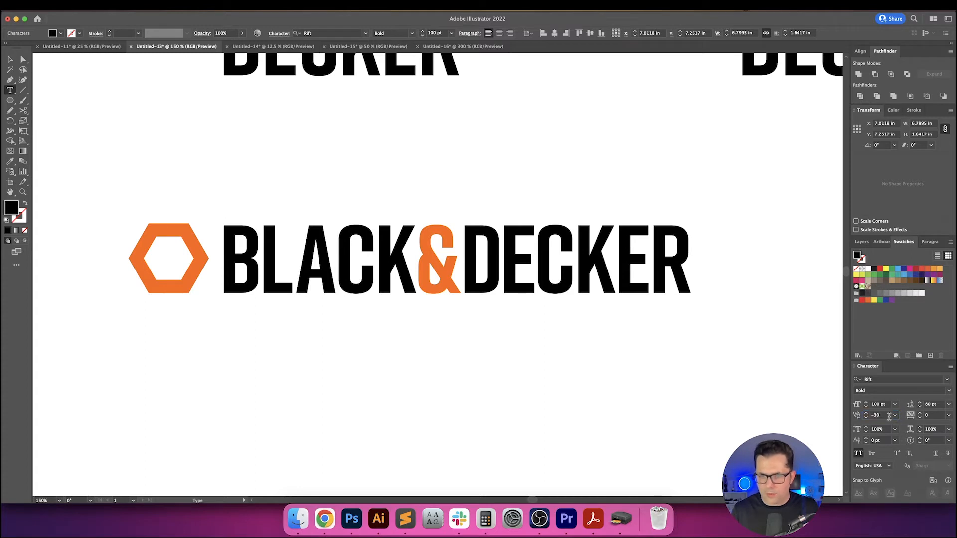
- Finish editing the one-line wordmark's text and convert it to outlines
key("Escape")
left_click(650, 399)
left_click_drag(626, 395, 685, 395)
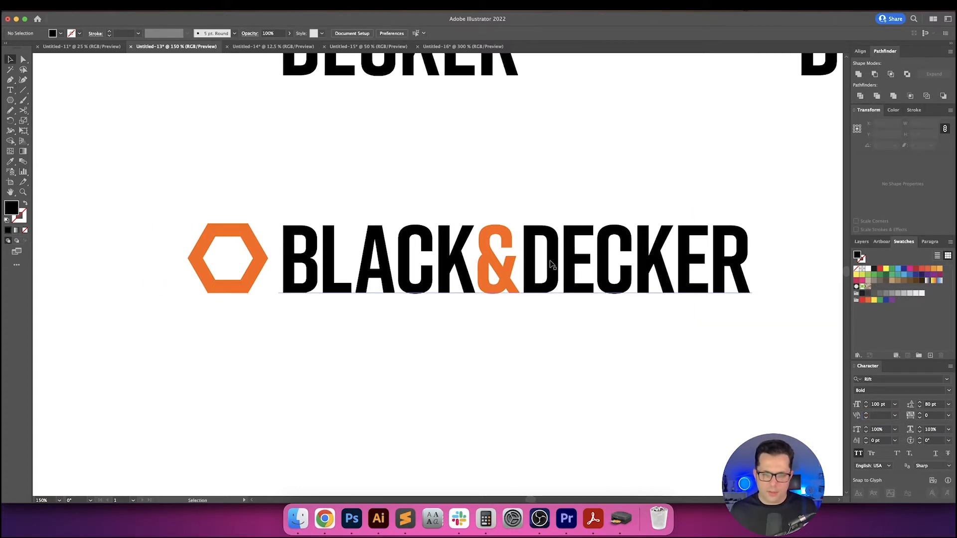
left_click(551, 263)
key("super+shift+o")
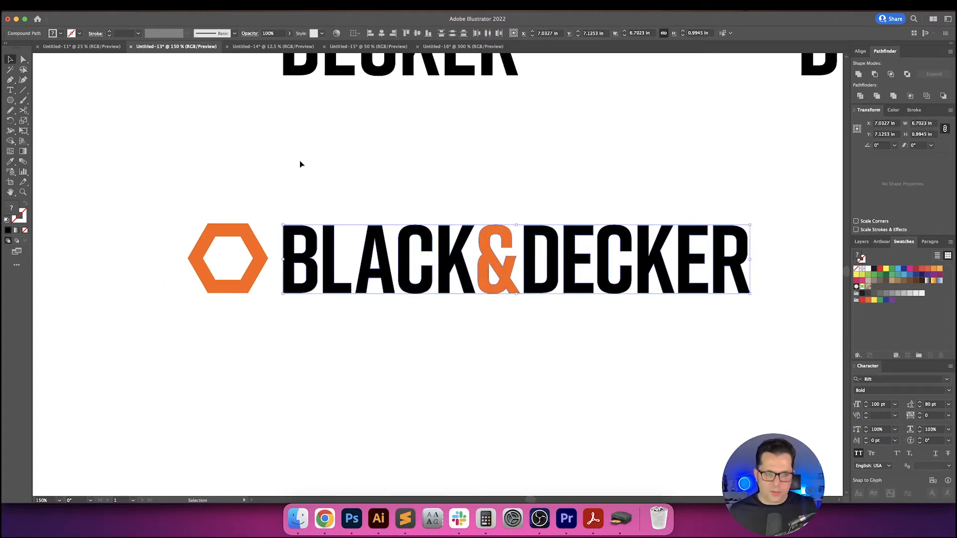
- Scale all letters of the outlined one-line wordmark proportionally to a height of 1 in
left_click(300, 164)
left_click(216, 229)
left_click(292, 233)
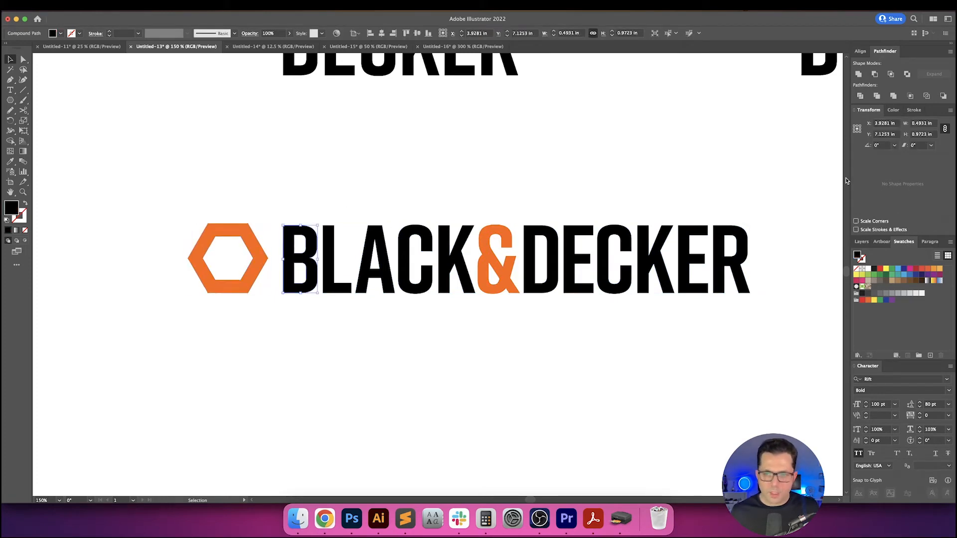
left_click_drag(751, 183, 303, 329)
left_click(931, 135)
type("1")
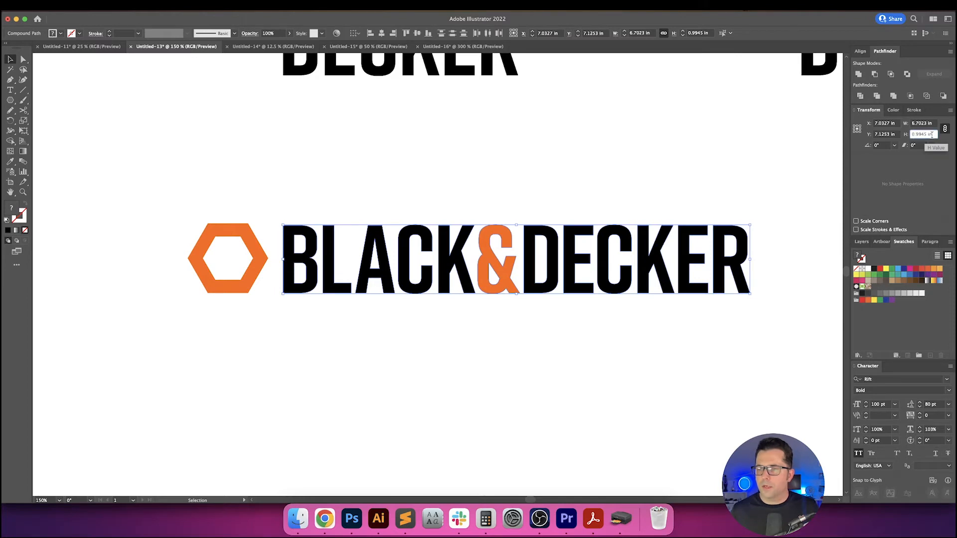
key("Return")
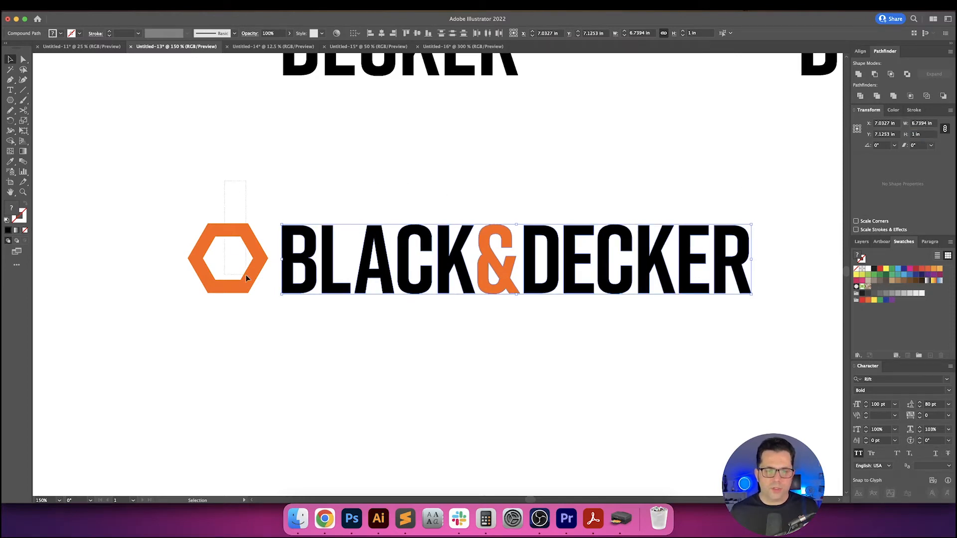
- Align the orange hexagon ring and the B of the one-line wordmark to their vertical centers
left_click_drag(247, 278, 299, 272)
left_click(216, 187)
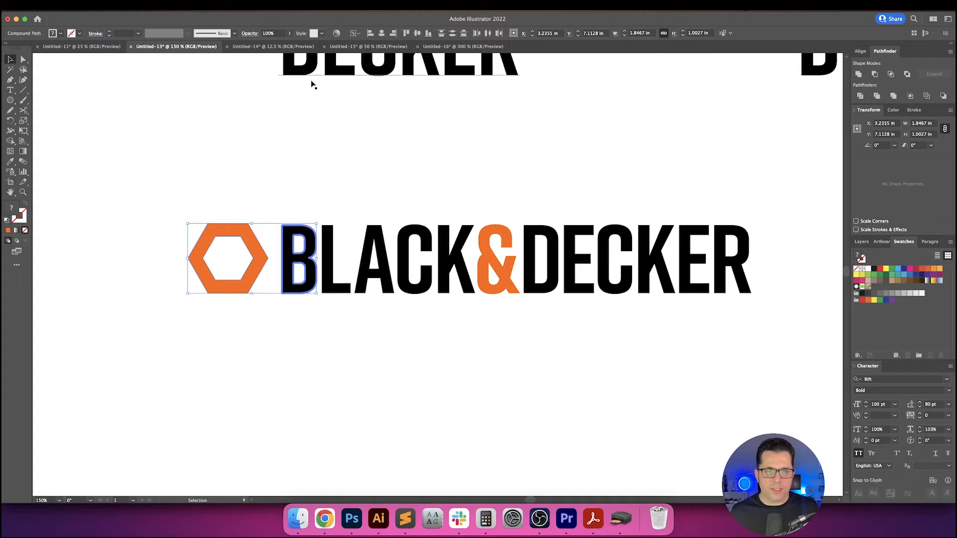
left_click(417, 34)
left_click(188, 210)
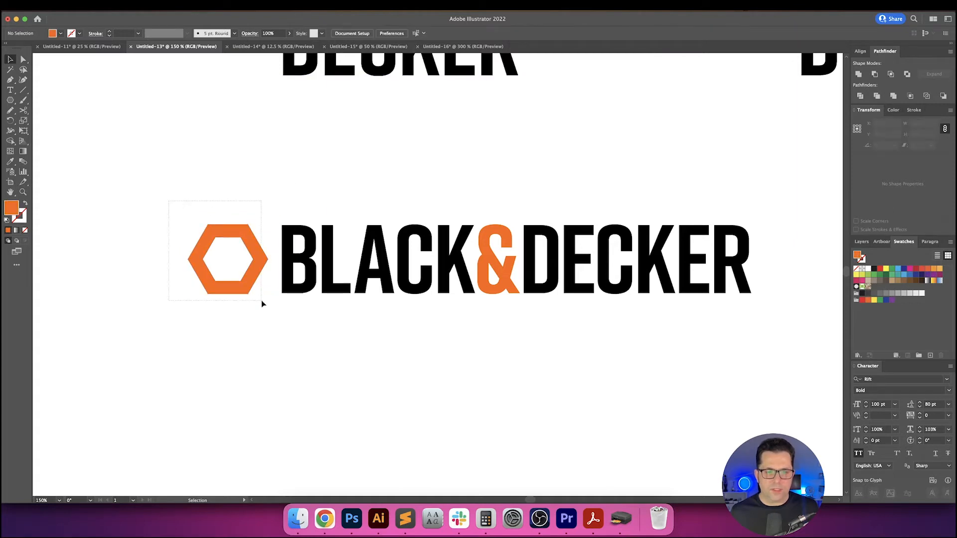
- Move the orange hexagon ring horizontally toward the B until it almost touches the letter
left_click_drag(288, 333, 288, 333)
left_click(287, 283)
left_click(274, 270)
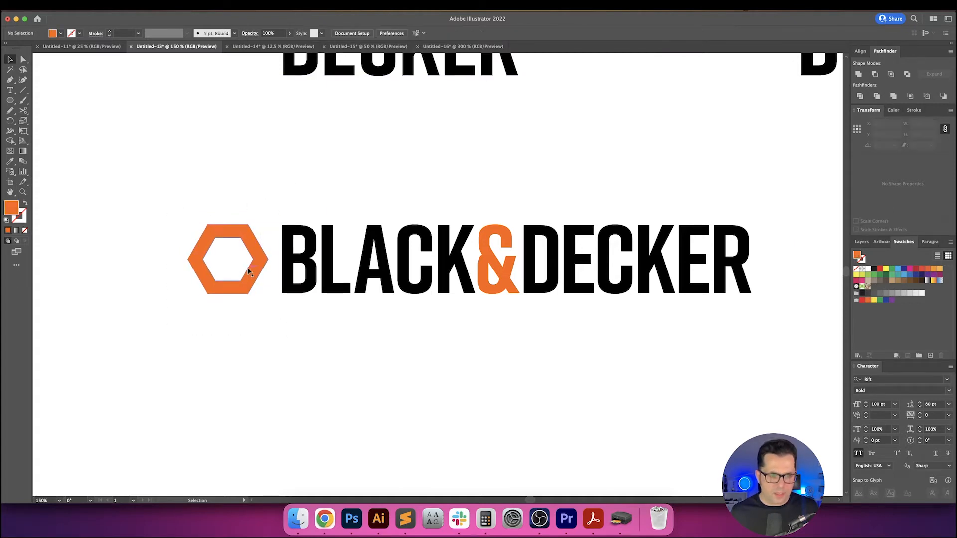
mouse_move(259, 274)
left_mouse_down()
mouse_move(290, 274)
mouse_move(272, 274)
left_mouse_up()
- Space the hexagon ring 0.125 in horizontally from the B of the one-line wordmark, using the B as the key object
left_click_drag(244, 199, 294, 265)
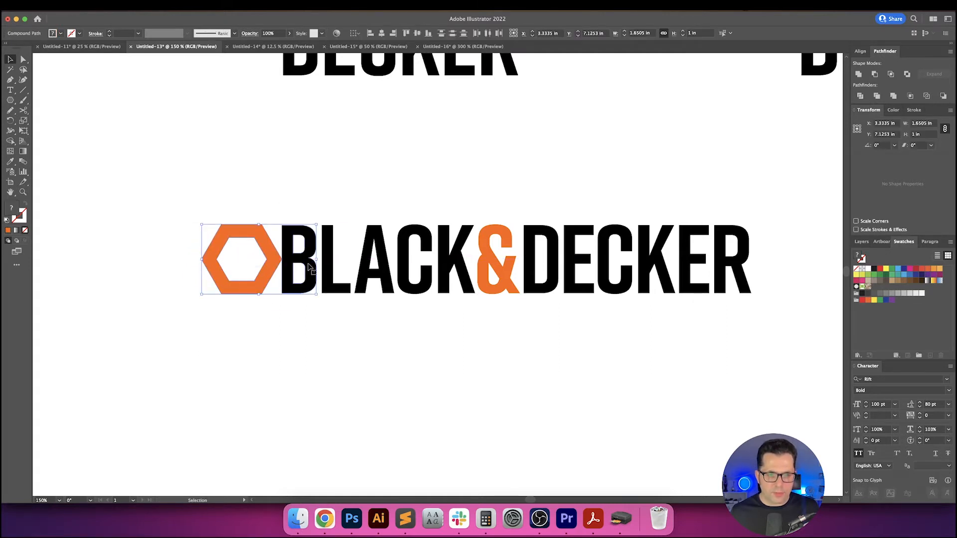
left_click(309, 266)
left_click(859, 52)
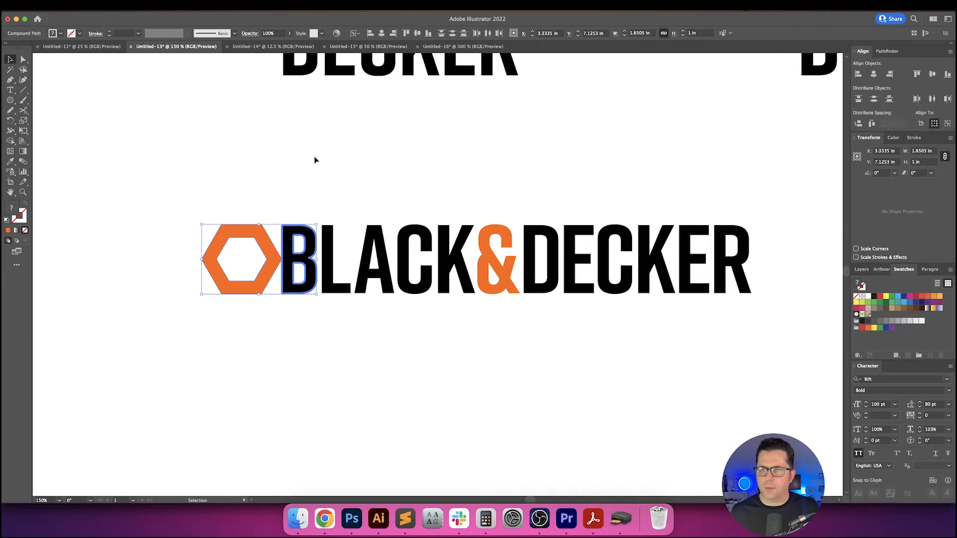
left_click(218, 188)
left_click_drag(217, 188, 294, 321)
left_click(297, 265)
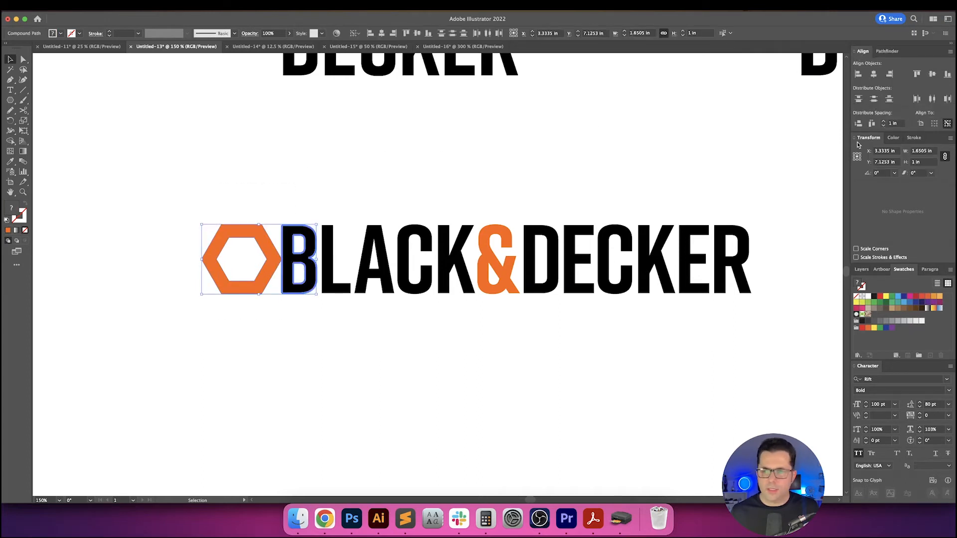
left_click(899, 123)
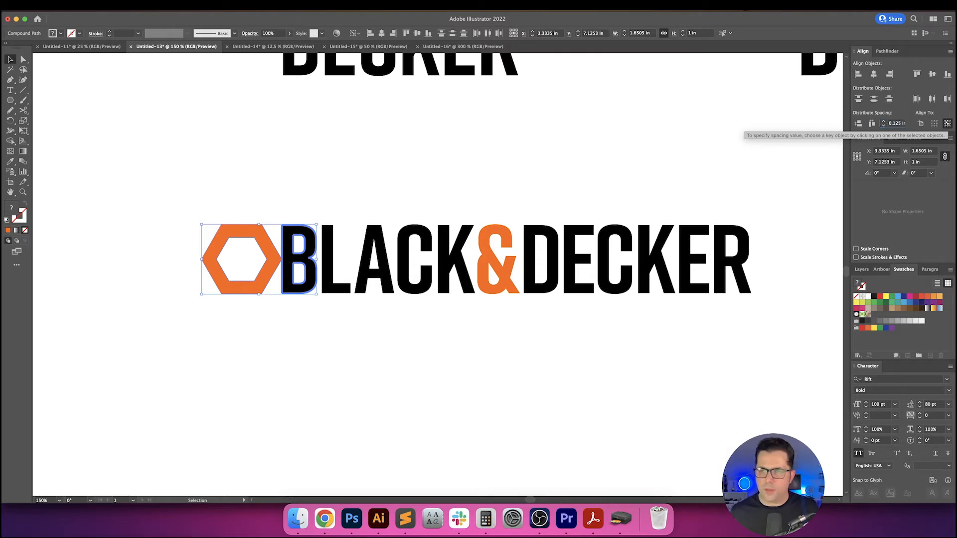
left_click(871, 123)
left_click(456, 175)
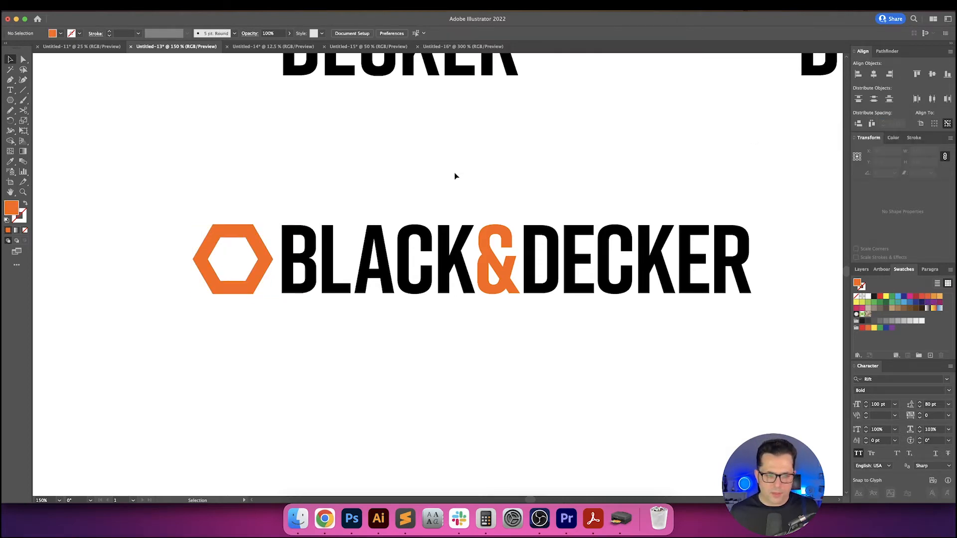
- Duplicate the complete one-line logo about 2.3 in straight below the original
scroll(481, 176, "down", 2)
left_click_drag(570, 175, 417, 195)
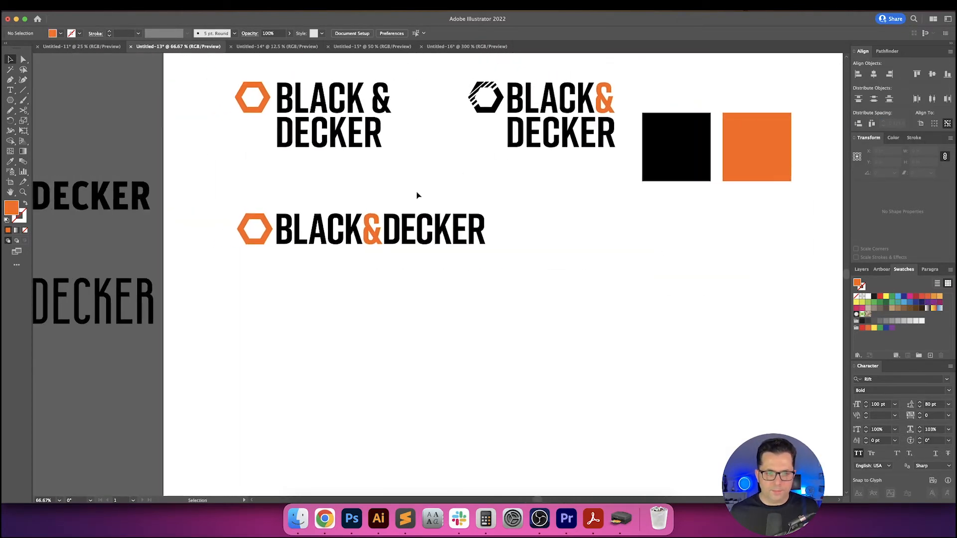
left_click(408, 238)
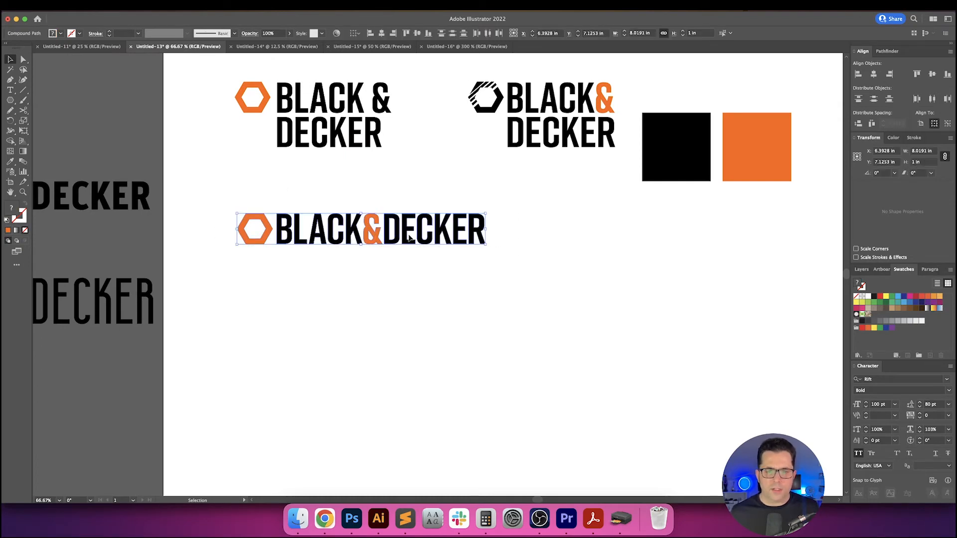
left_click_drag(407, 231, 413, 302)
left_click(401, 267)
left_click_drag(402, 264, 399, 215)
- Move DECKER in the duplicated logo beneath BLACK& to stack the wordmark, and group the letters of each line
scroll(405, 257, "up", 1)
left_click(534, 268)
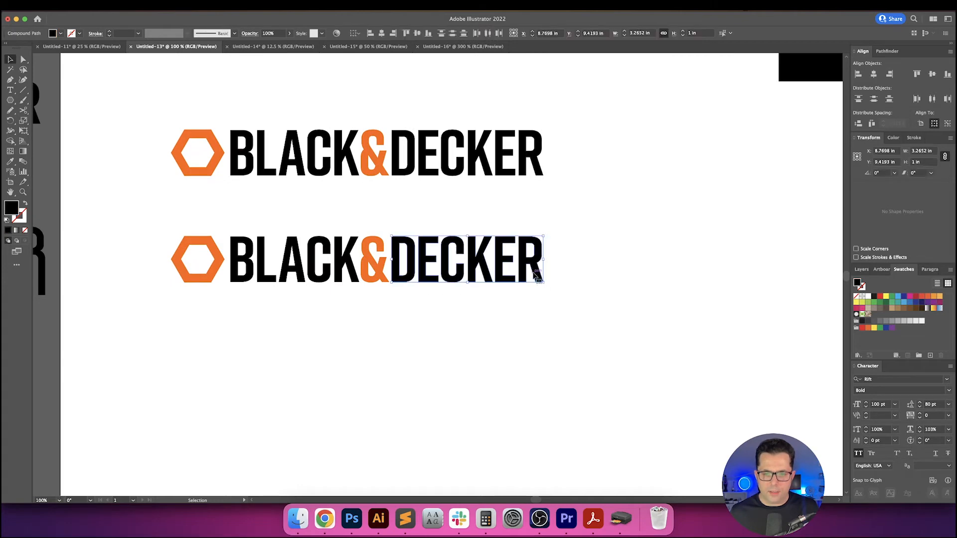
left_click_drag(534, 267, 376, 319)
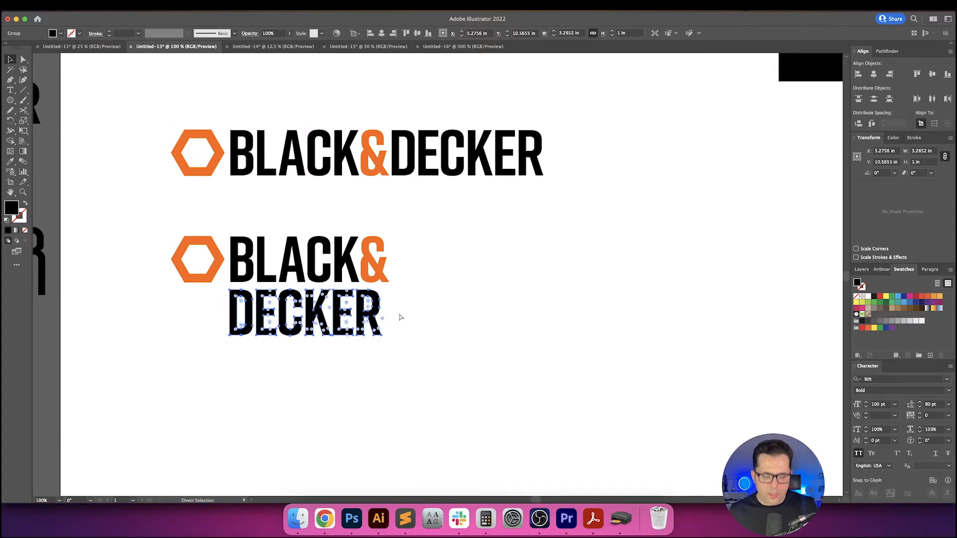
left_click_drag(425, 337, 240, 312)
left_click_drag(237, 222, 405, 259)
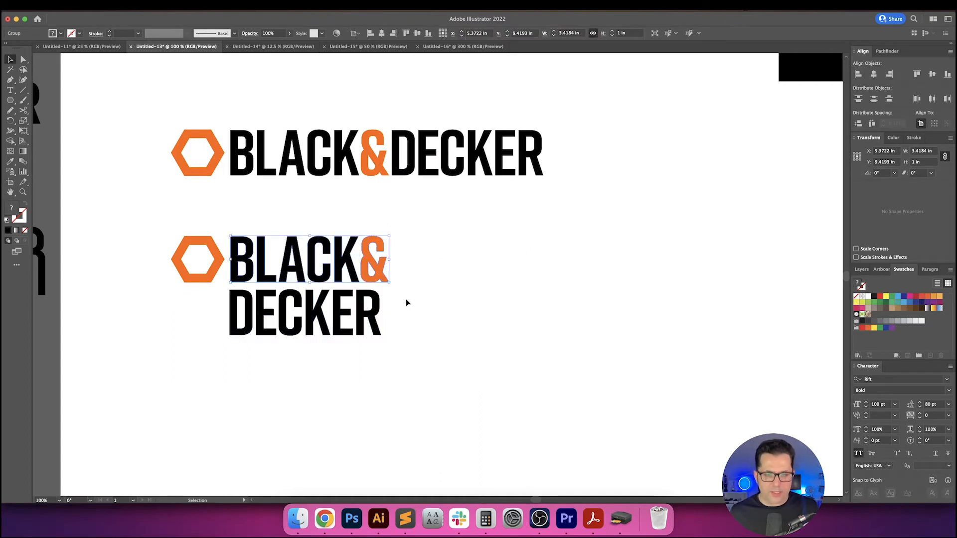
- Align the left edge of DECKER with BLACK& in the stacked logo, using BLACK& as the key object
left_click_drag(400, 324, 318, 279)
left_click(325, 276)
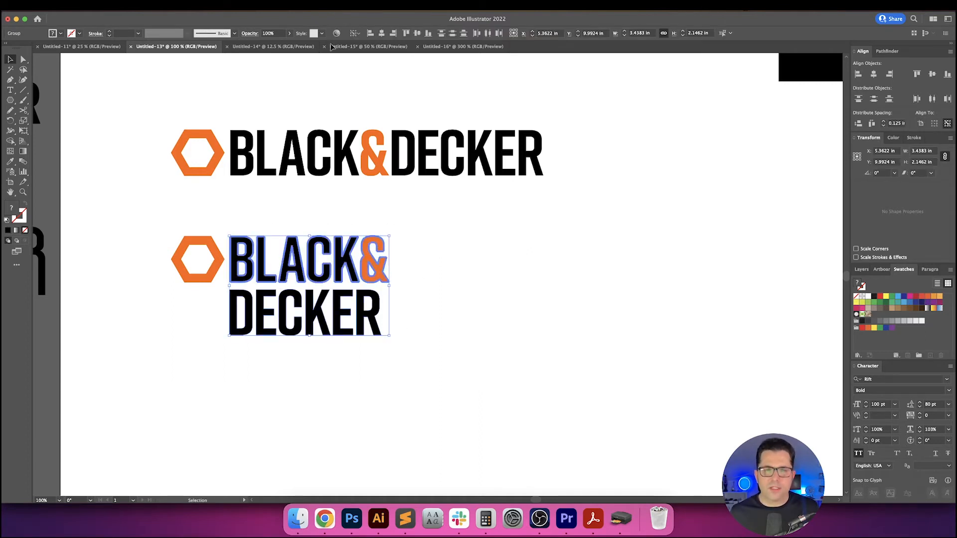
left_click(371, 33)
left_click(444, 312)
- Distribute BLACK& and DECKER vertically with 0.125 in of spacing, keeping BLACK& as the key object
left_click_drag(432, 312, 139, 290)
scroll(220, 283, "up", 2)
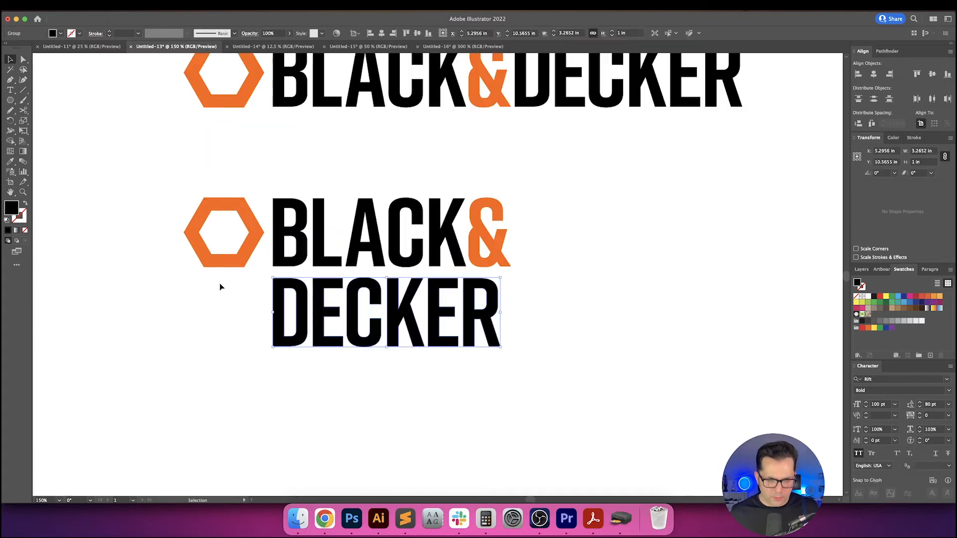
left_click_drag(256, 284, 223, 262)
left_click(282, 234, "shift")
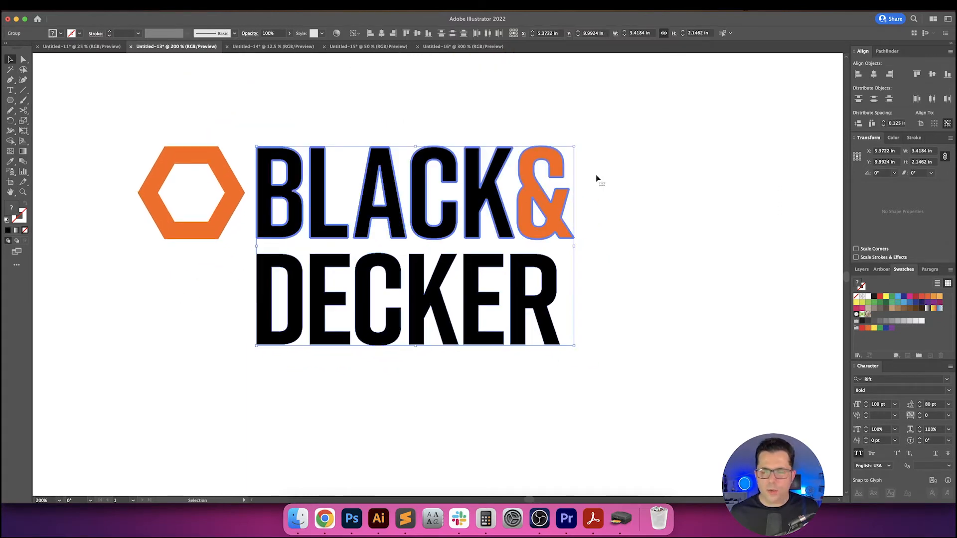
left_click(857, 124)
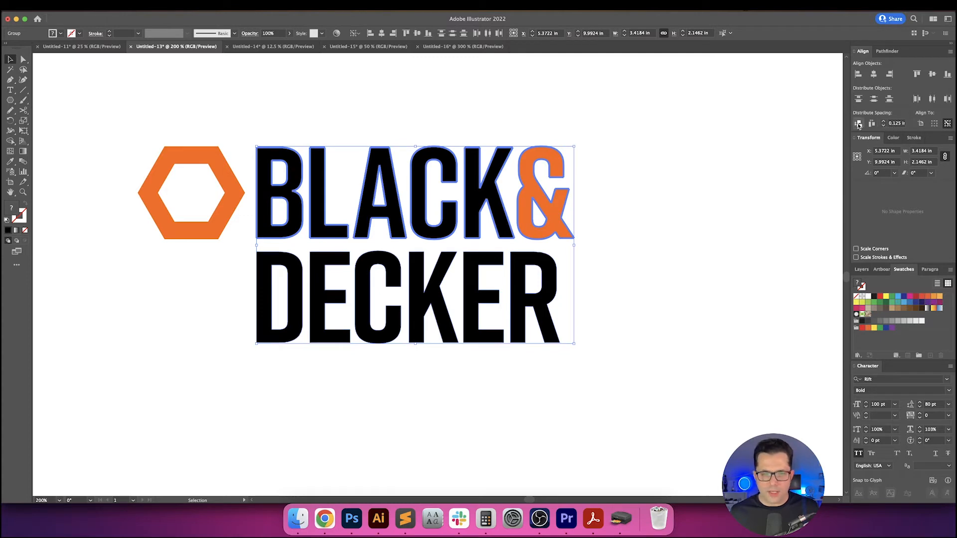
left_click(627, 225)
- Set the vertical spacing between BLACK& and DECKER to 0.0625 in, with BLACK& as the key object
left_click_drag(657, 242, 648, 250)
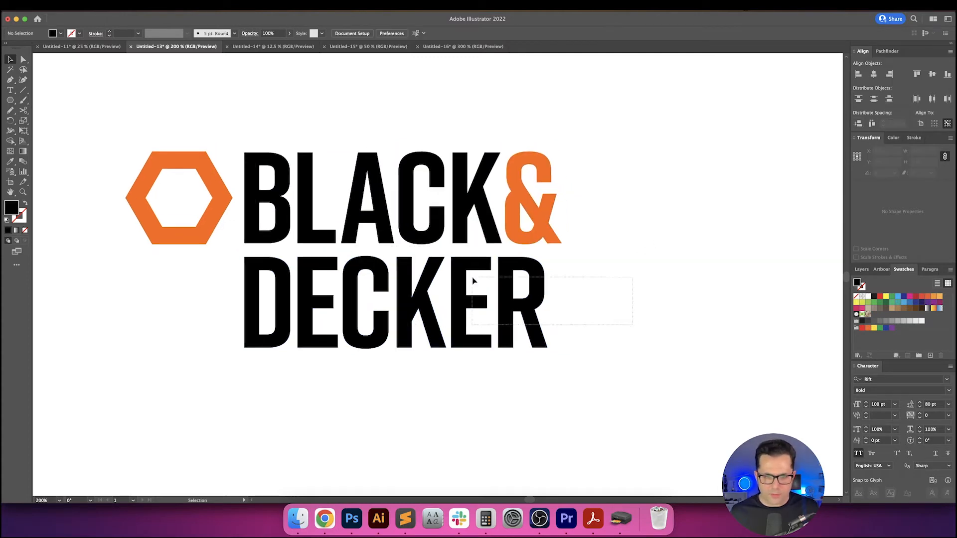
left_click_drag(472, 281, 468, 279)
left_click(894, 123)
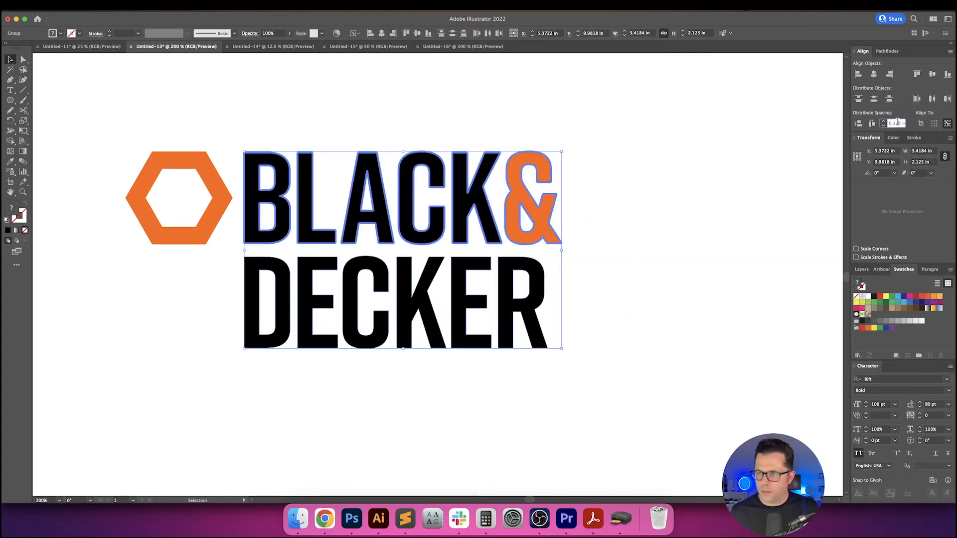
type("0.0625")
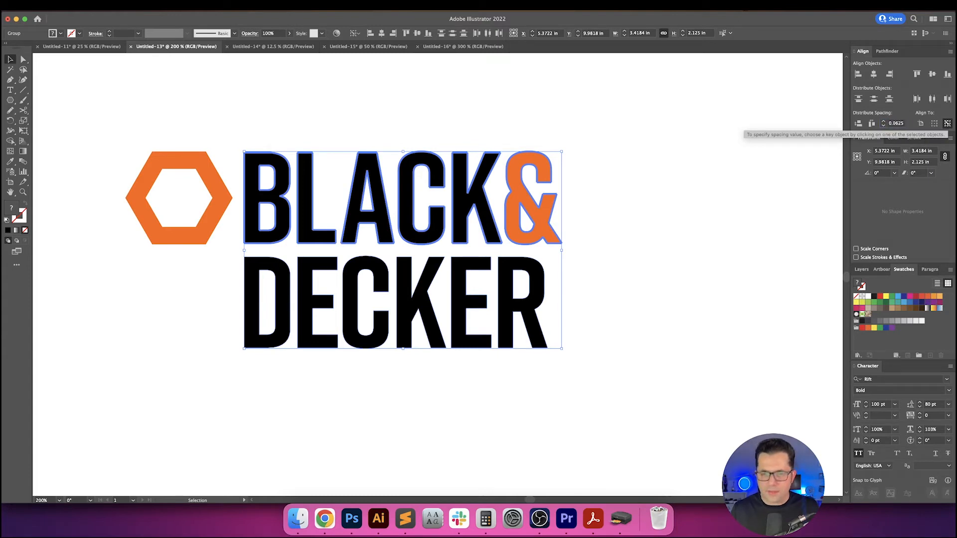
left_click(858, 124)
left_click(796, 190)
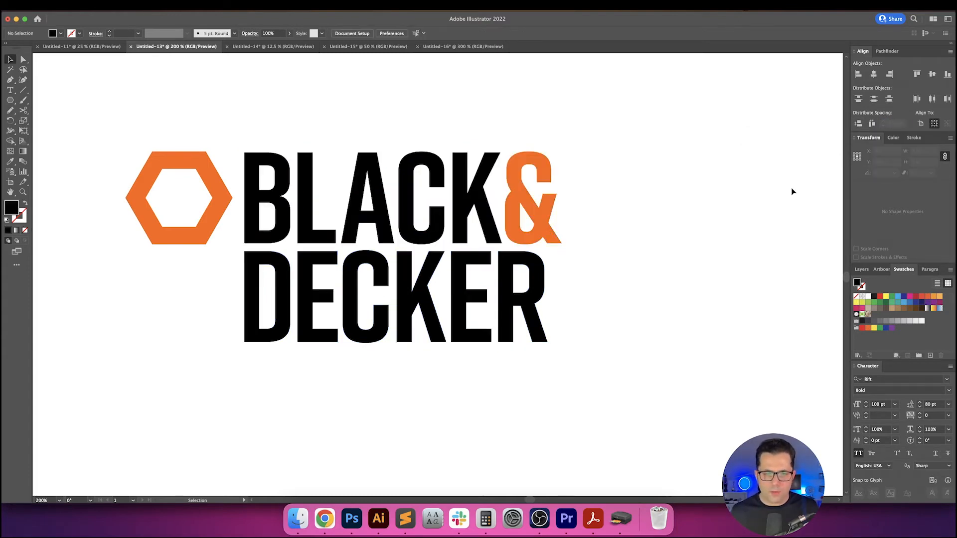
scroll(742, 215, "right", 3)
key("super+minus")
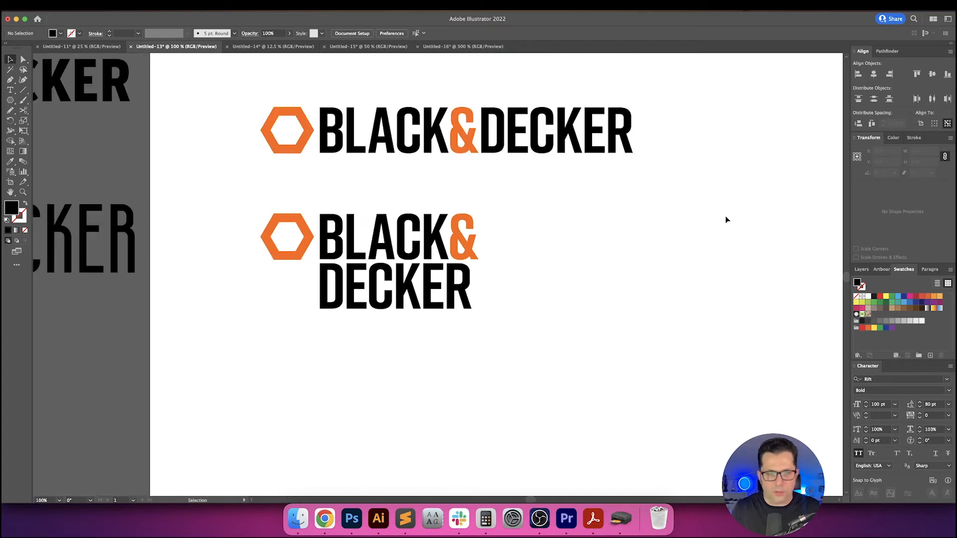
left_click_drag(611, 267, 576, 270)
left_click(257, 230)
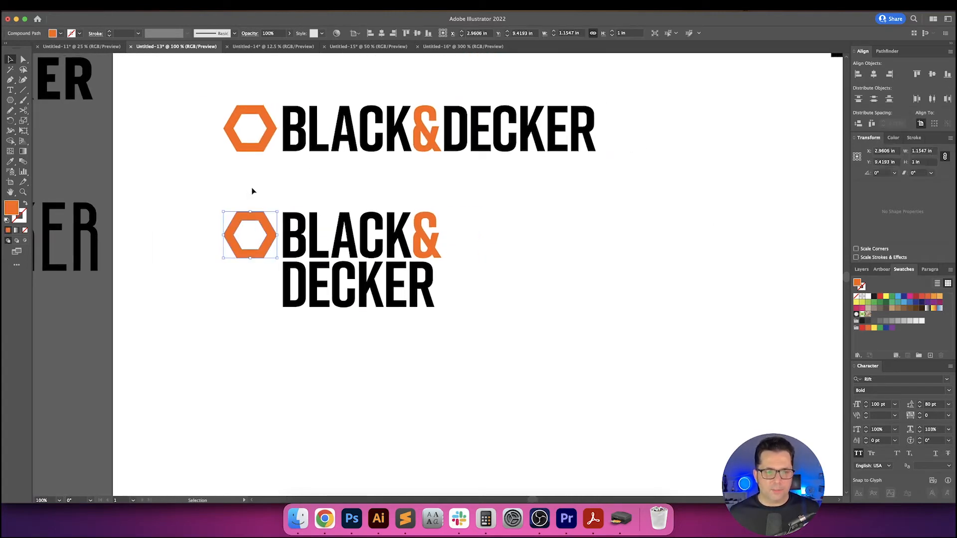
left_click(252, 191)
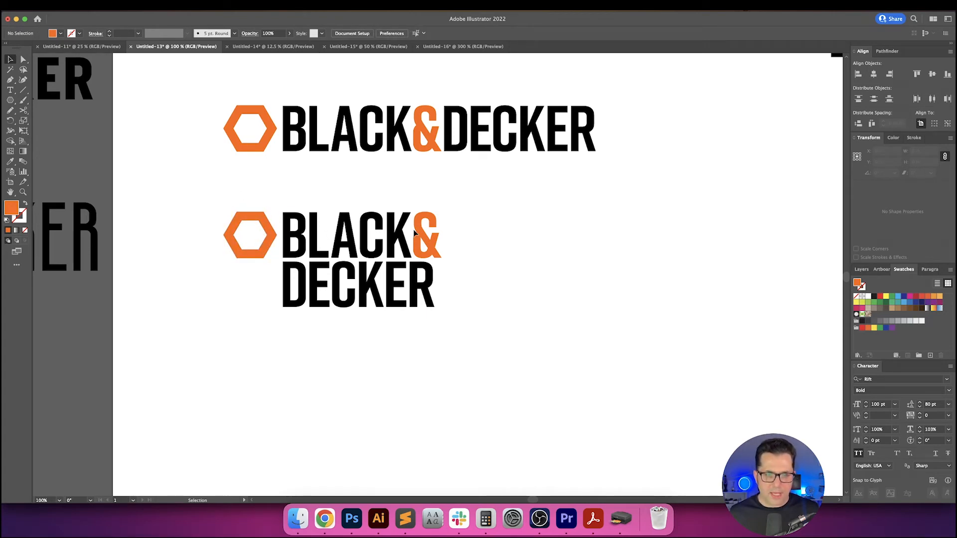
left_click_drag(484, 236, 416, 235)
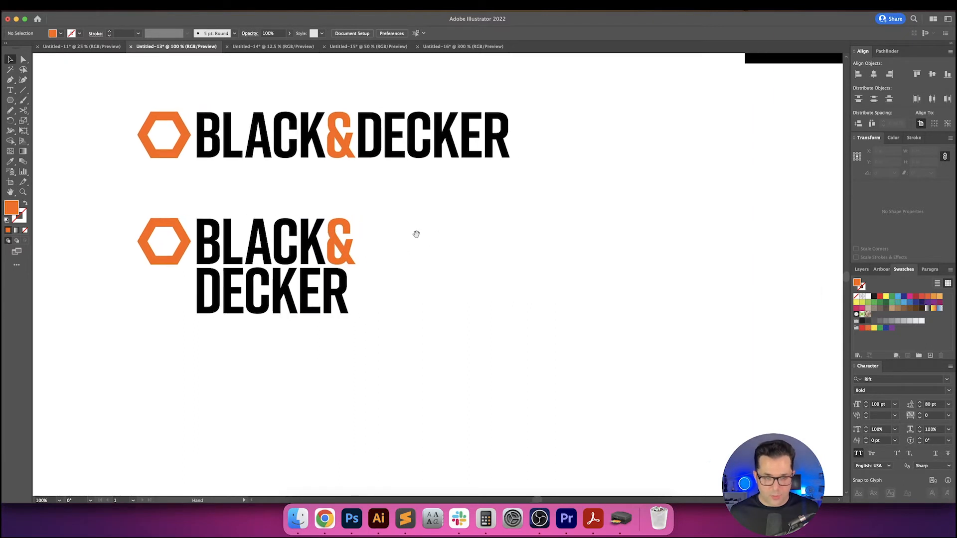
- Duplicate the complete stacked logo horizontally into the empty space to the right of the original
left_click_drag(424, 373, 424, 371)
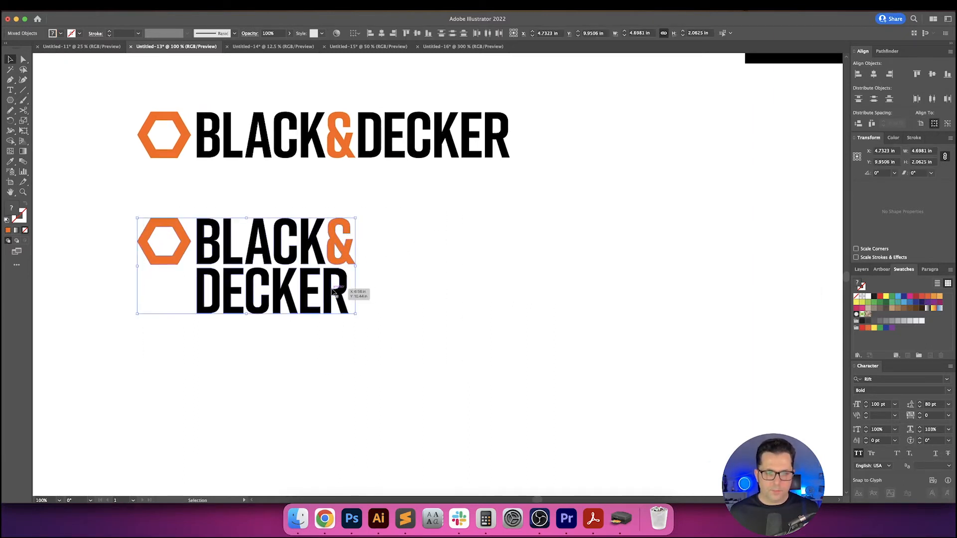
left_click_drag(358, 289, 636, 289)
left_click(663, 267)
left_click_drag(698, 239, 596, 244)
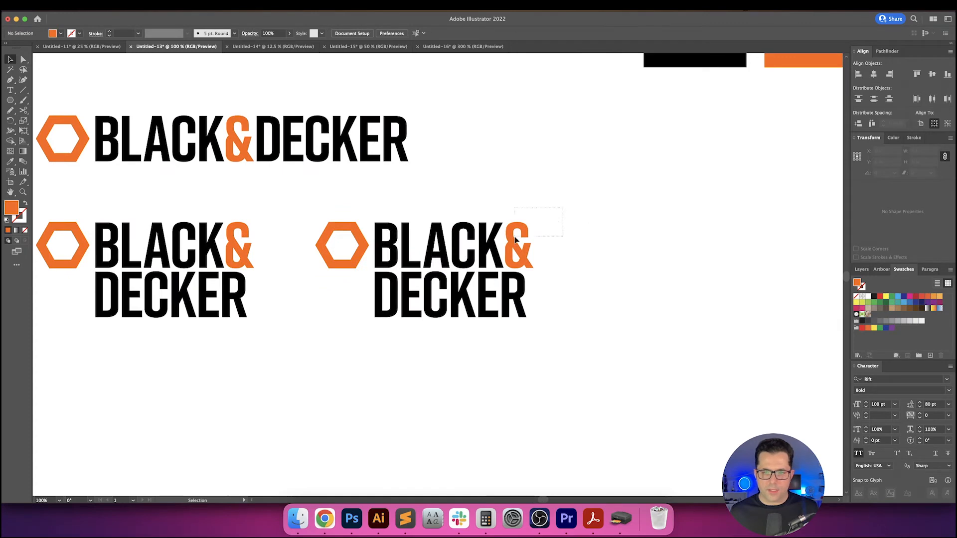
- Ungroup BLACK& in the duplicated logo and move its ampersand 0.125 in to the right
left_click_drag(514, 238, 515, 238)
key("shift+super+g")
left_click(538, 241)
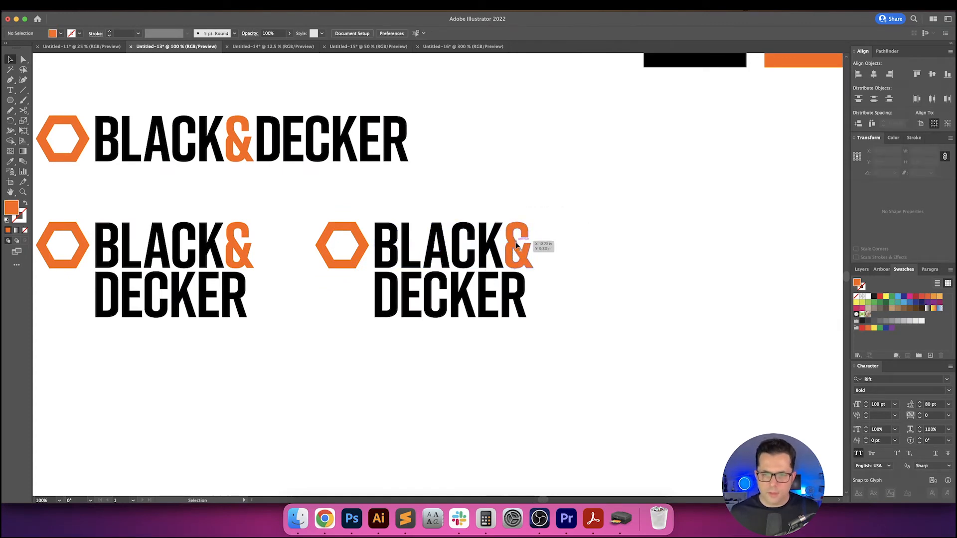
left_click(517, 245)
key("Return")
type("0.25")
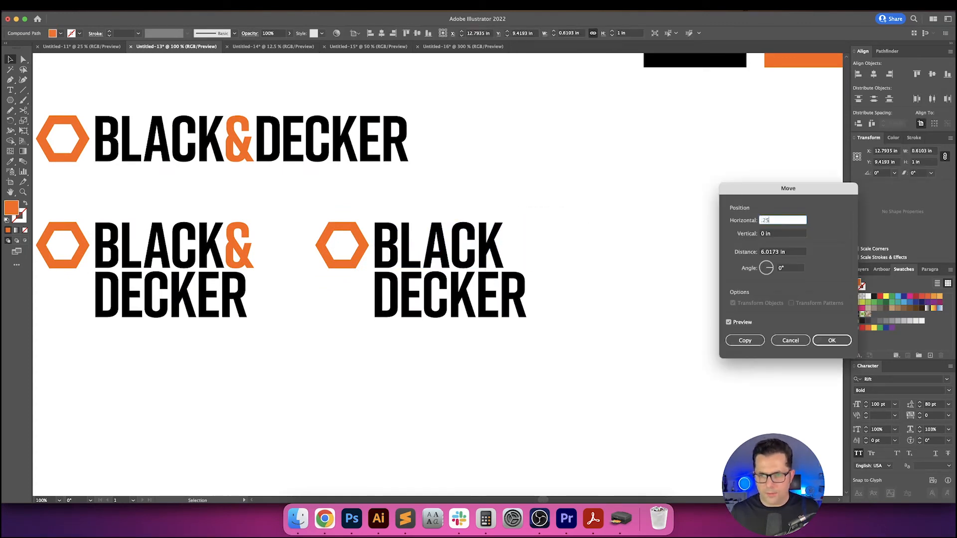
key("Tab")
key("shift+Tab")
key("Down")
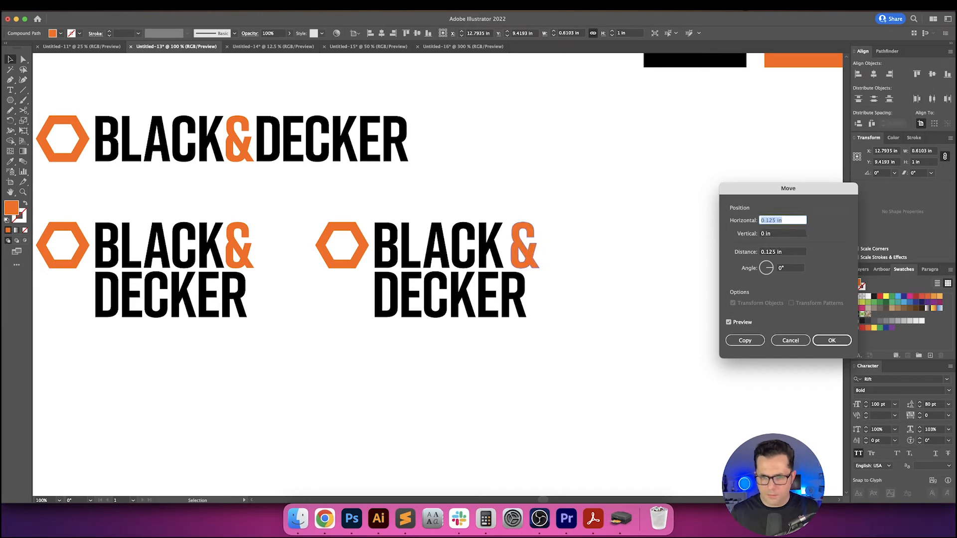
key("Return")
left_click(660, 287)
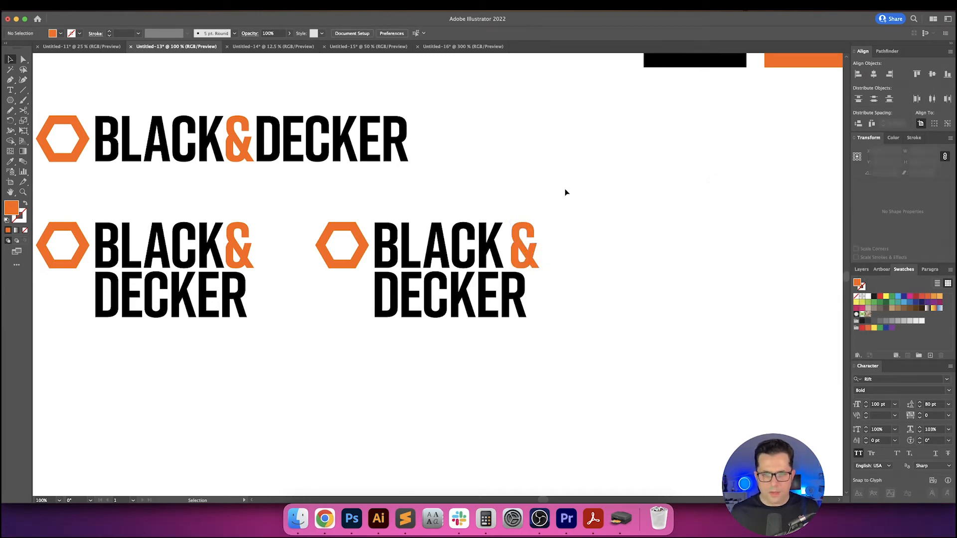
- Delete the duplicated stacked logo with the spaced ampersand
left_click_drag(307, 373, 307, 371)
key("Delete")
left_click_drag(350, 314, 145, 209)
scroll(461, 324, "left", 2)
left_click(186, 198)
- Duplicate the stacked logo's orange hexagon ring straight down, beside the word DECKER
scroll(209, 209, "left", 3)
scroll(240, 222, "up", 1)
scroll(240, 220, "up", 1)
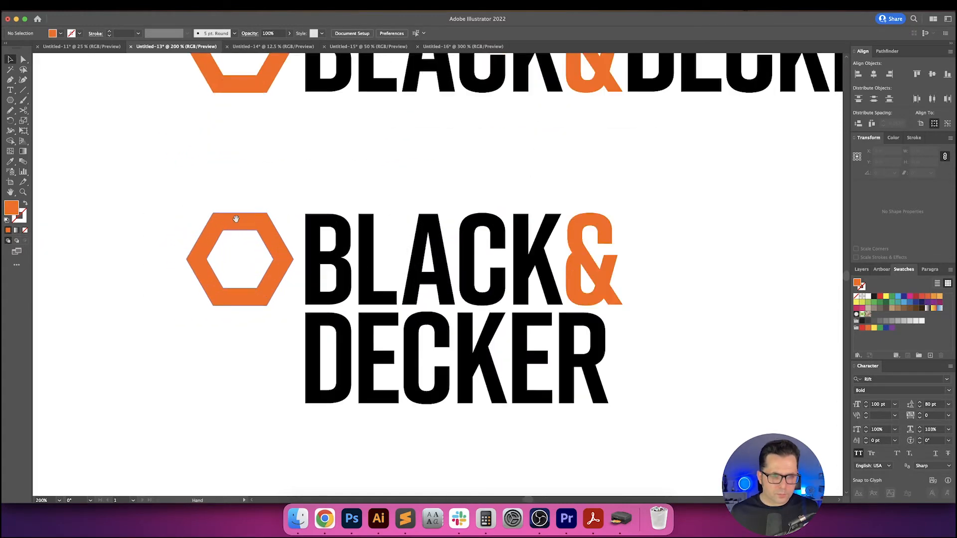
left_click_drag(239, 221, 340, 256)
left_click(265, 195)
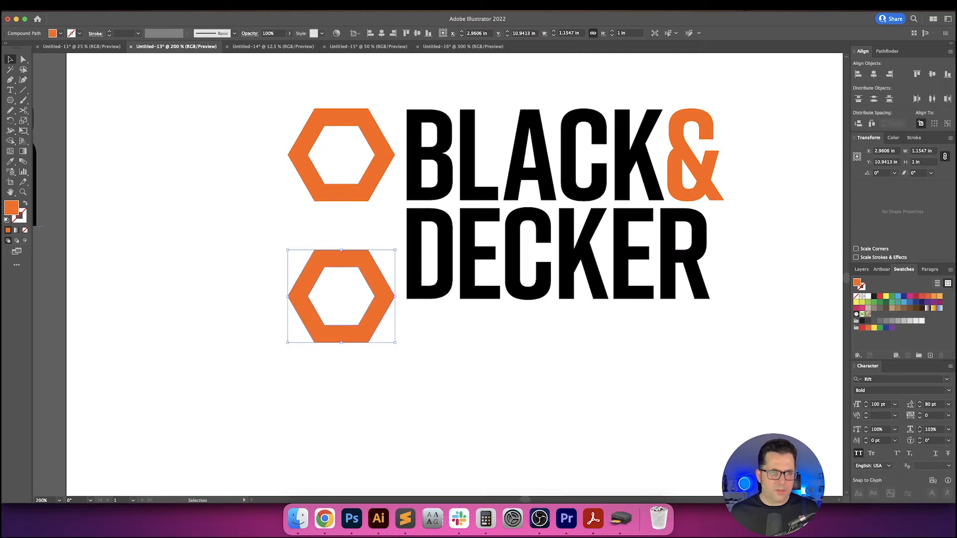
- Convert the duplicated hexagon ring to a Live Paint group and fill its hollow centre with orange
left_click(102, 5)
mouse_move(149, 285)
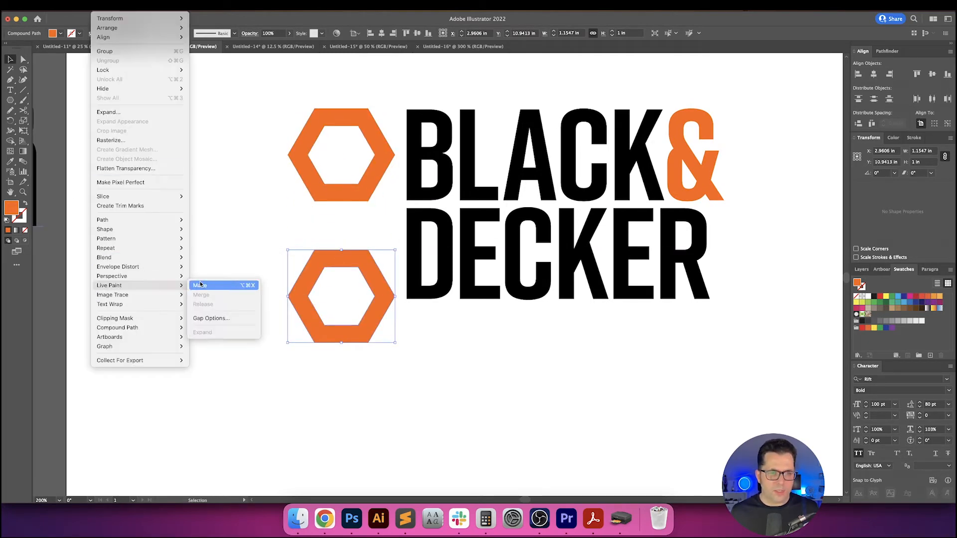
left_click(200, 284)
left_click(9, 143)
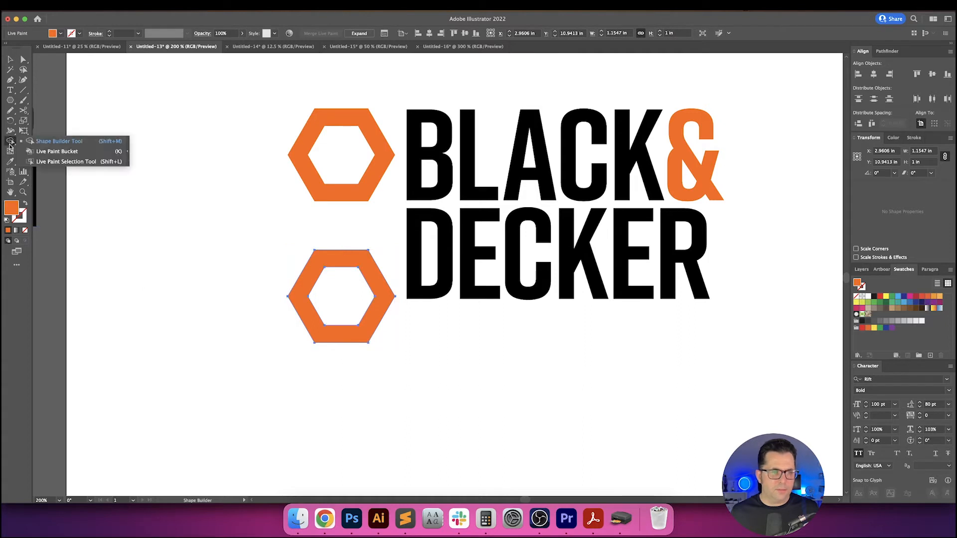
left_click(56, 151)
left_click(365, 312)
key("v")
left_click(274, 271)
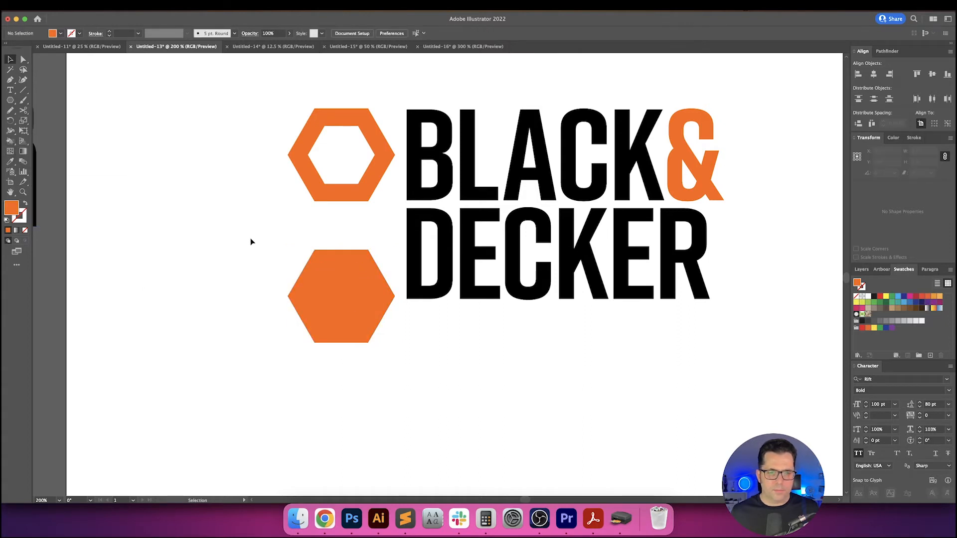
- Expand the Live Paint hexagon and unite its parts into a single solid shape
left_click_drag(250, 241, 328, 343)
left_click(99, 5)
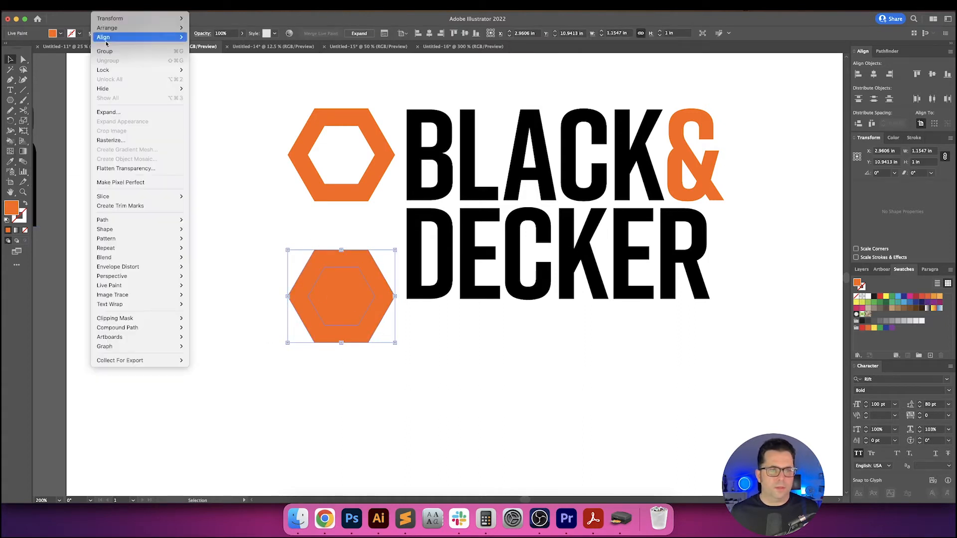
left_click(120, 115)
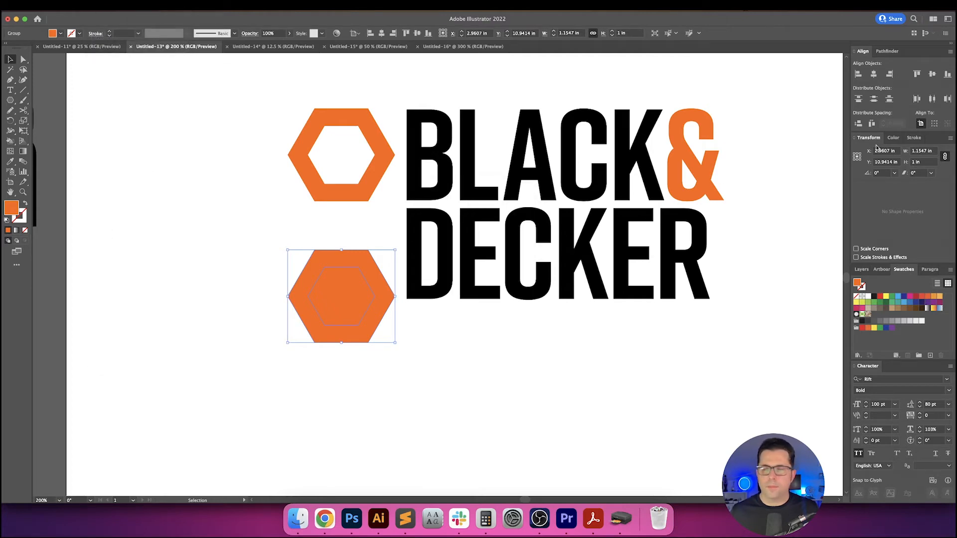
left_click(885, 51)
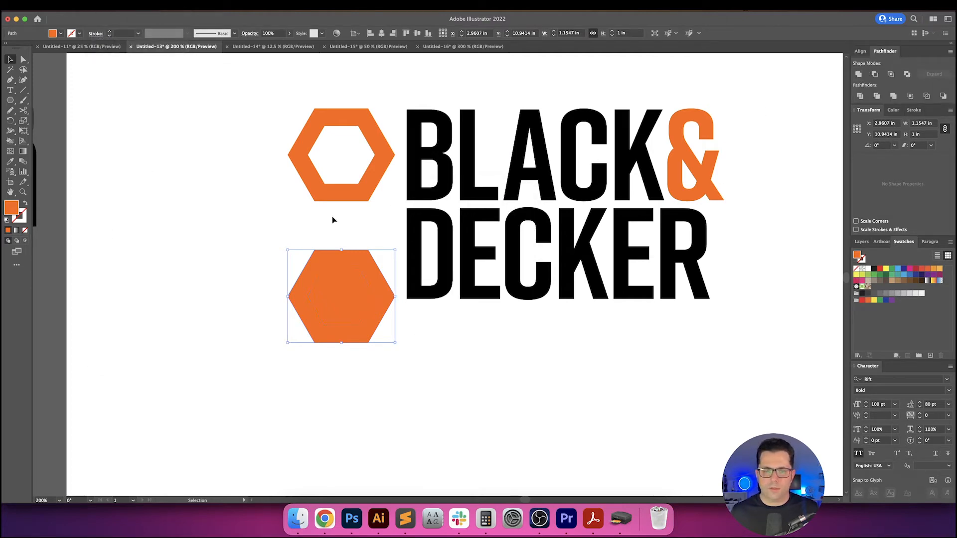
left_click(250, 235)
- Align the solid hexagon vertically to the centre of the stacked logo's hexagon ring
left_click(343, 286)
left_click(356, 123, "shift")
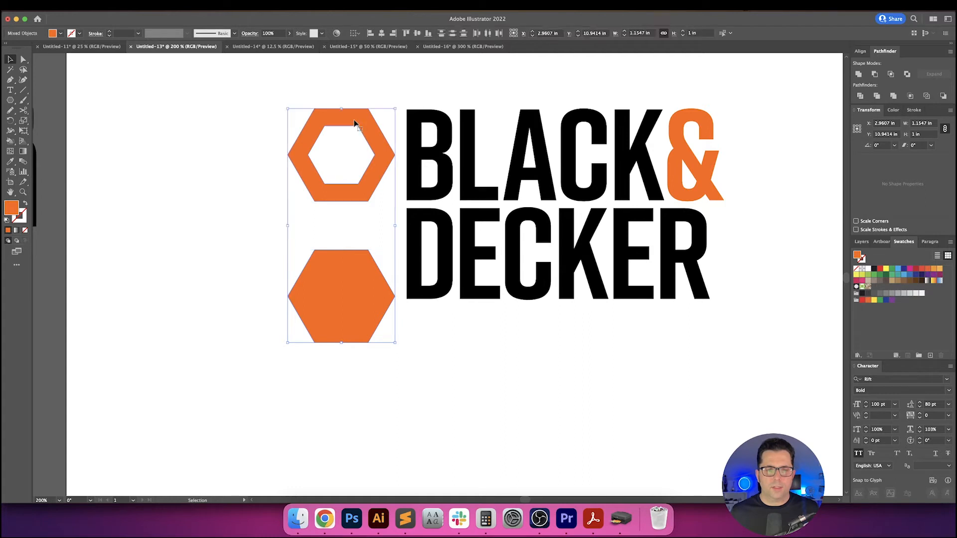
left_click(416, 34)
left_click(385, 80)
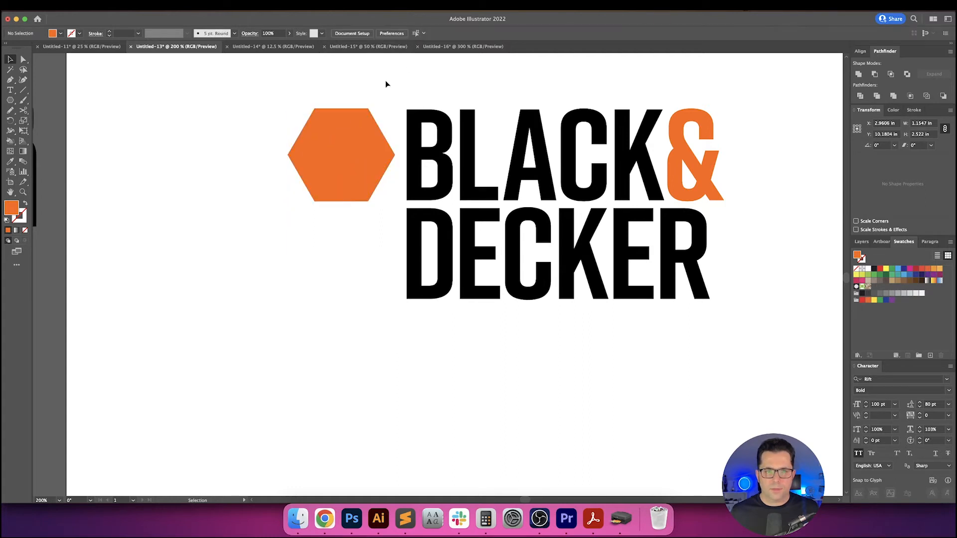
- Scale the solid hexagon proportionally to 0.375 in high and 0.433 in wide, centred inside the ring
left_click(314, 152)
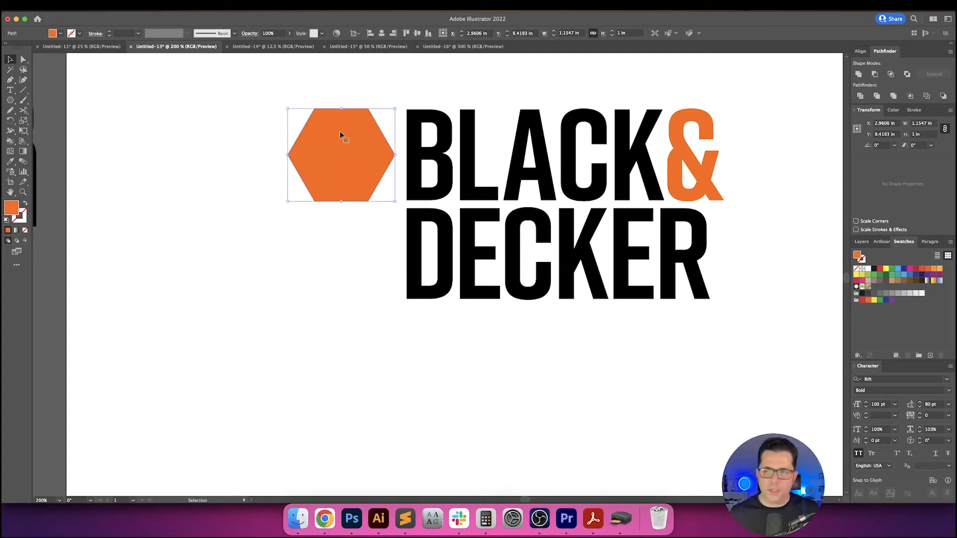
left_click(930, 133)
type("0")
key("Return")
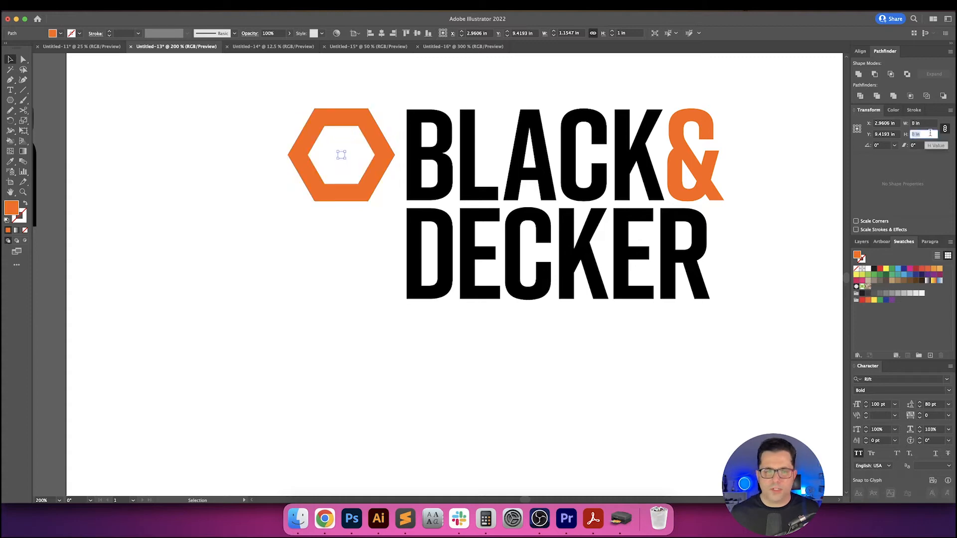
key("Up")
key("Up")
key("Up")
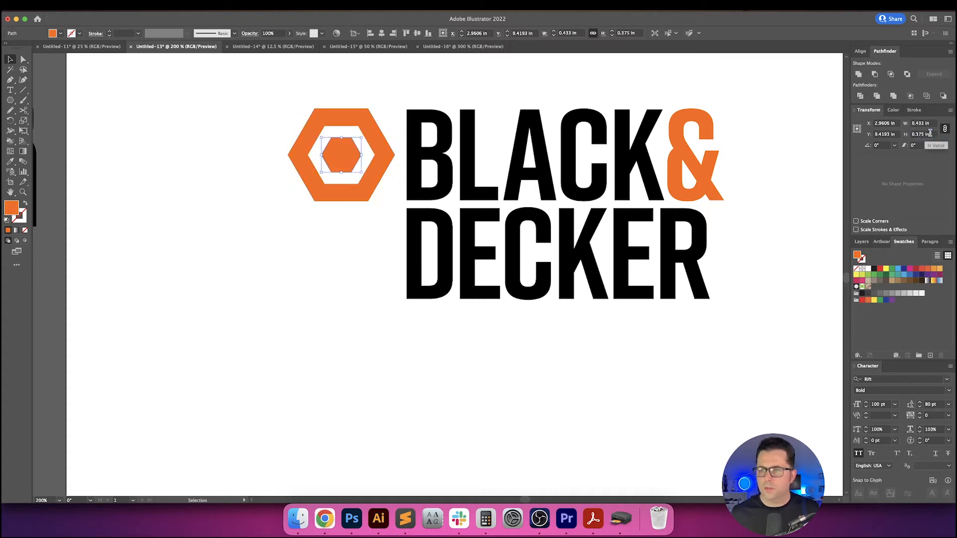
left_click(814, 179)
- Delete the small solid hexagon from the centre of the stacked logo's ring
left_click_drag(813, 179, 631, 237)
scroll(745, 218, "down", 1)
left_click_drag(566, 174, 576, 206)
left_click_drag(435, 211, 520, 193)
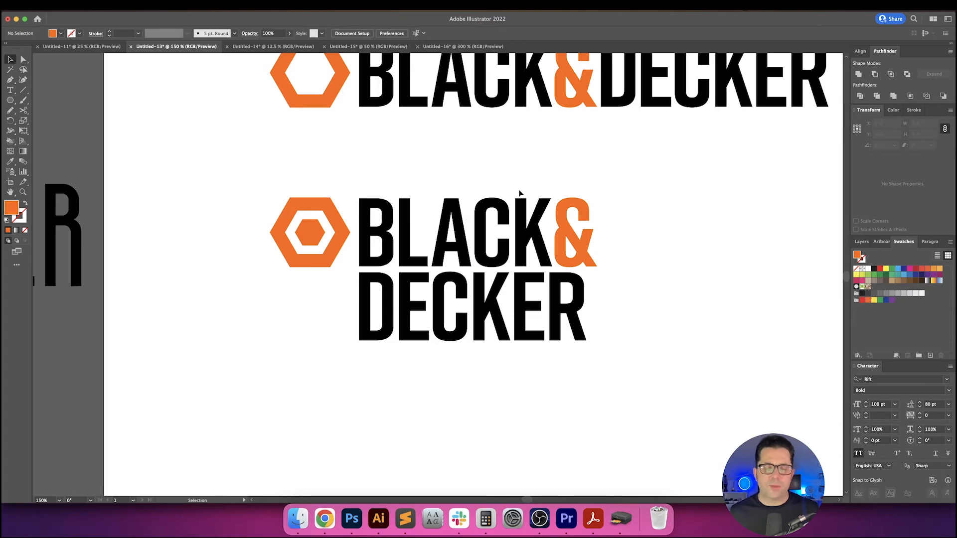
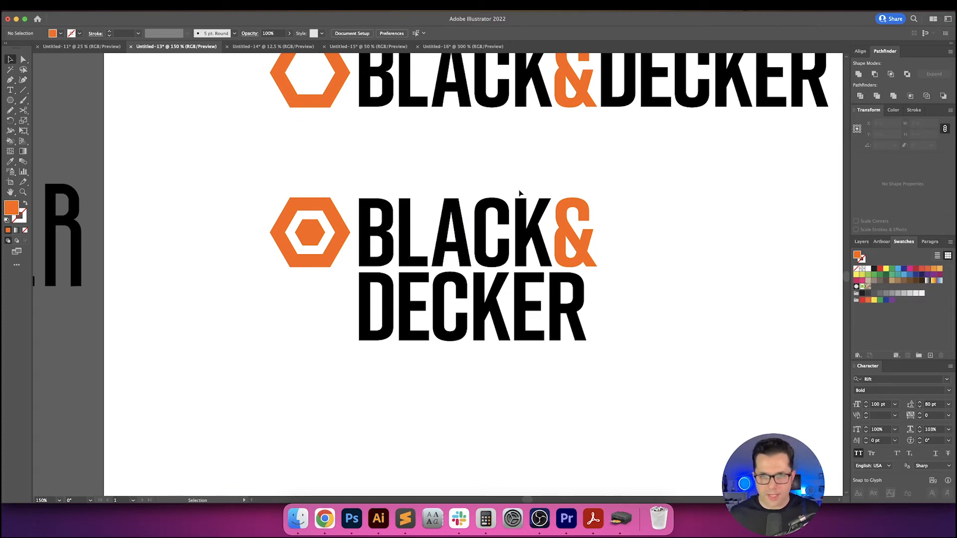
left_click(302, 233)
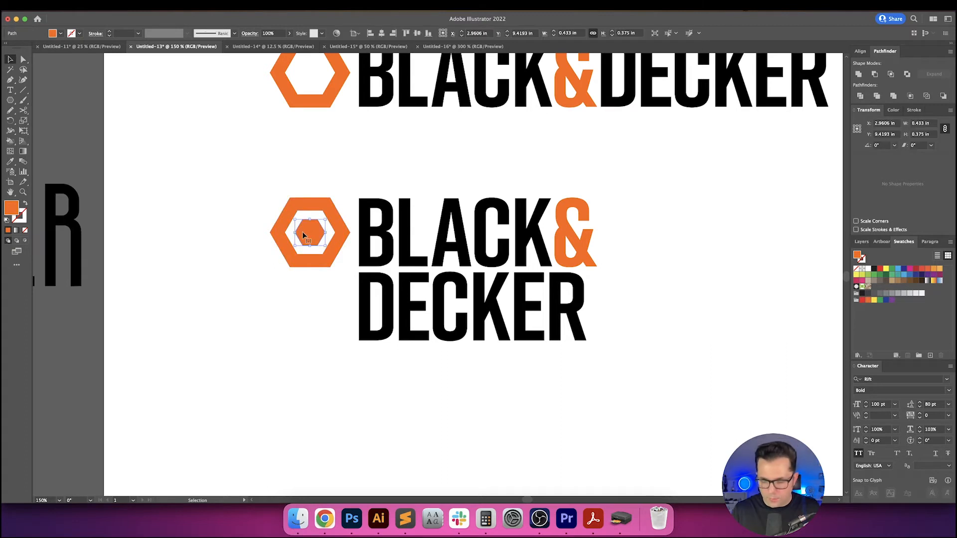
key("Delete")
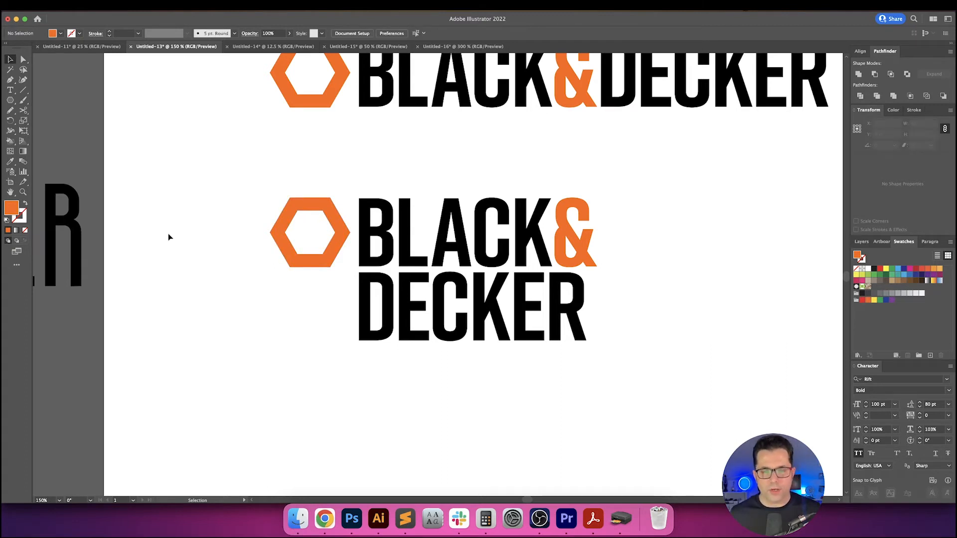
- Review the logo variations, check the countdown timer in Chrome, and return to the Illustrator document
scroll(203, 223, "down", 2)
left_click_drag(374, 236, 560, 237)
scroll(380, 239, "up", 2)
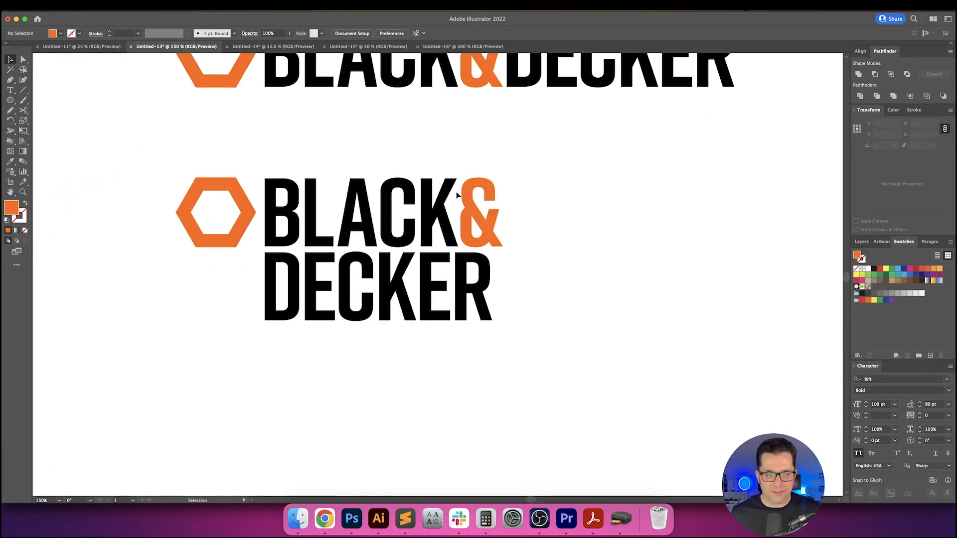
scroll(456, 195, "down", 2)
left_click_drag(497, 199, 529, 260)
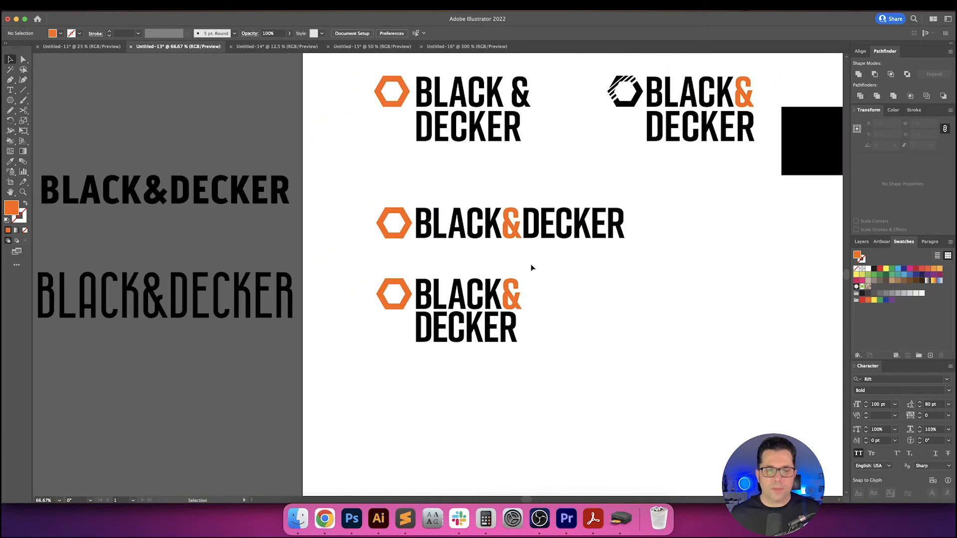
left_click(324, 518)
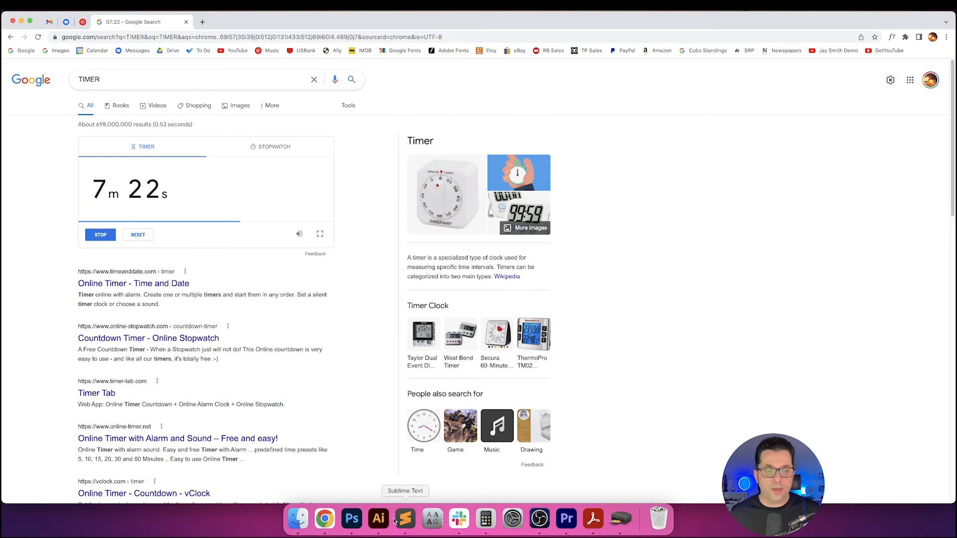
left_click(378, 518)
left_click_drag(391, 391, 496, 406)
left_click_drag(427, 393, 375, 404)
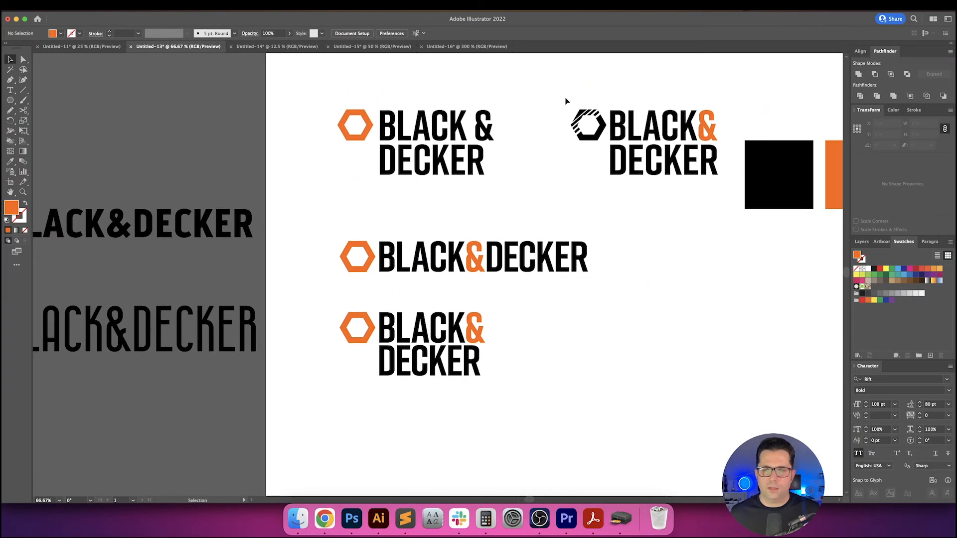
left_click_drag(605, 189, 596, 185)
left_click_drag(652, 268, 511, 251)
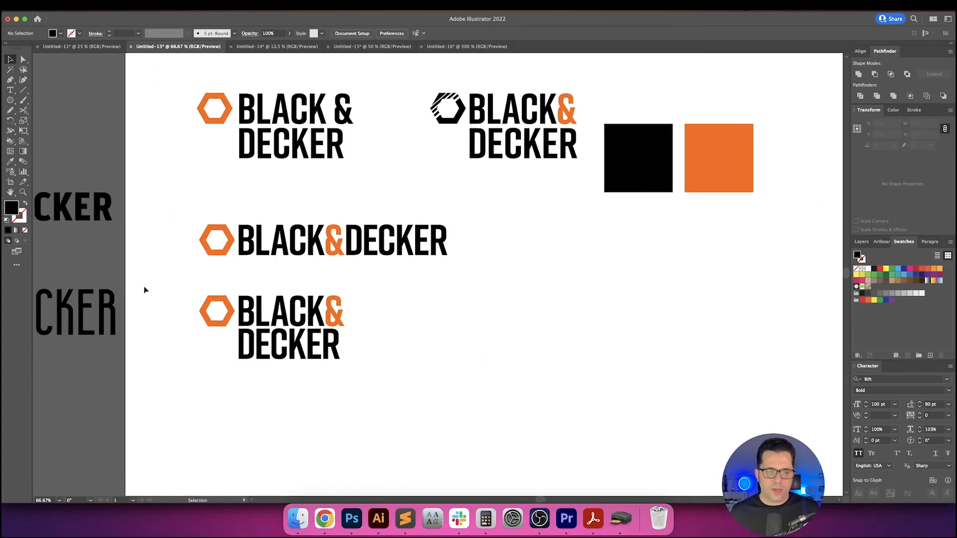
- Duplicate the lower stacked logo beside the original and place a copy of the black striped hexagon next to the duplicate
left_click_drag(156, 281, 359, 387)
left_click_drag(342, 340, 542, 339)
left_click(584, 315)
left_click_drag(445, 122, 596, 298)
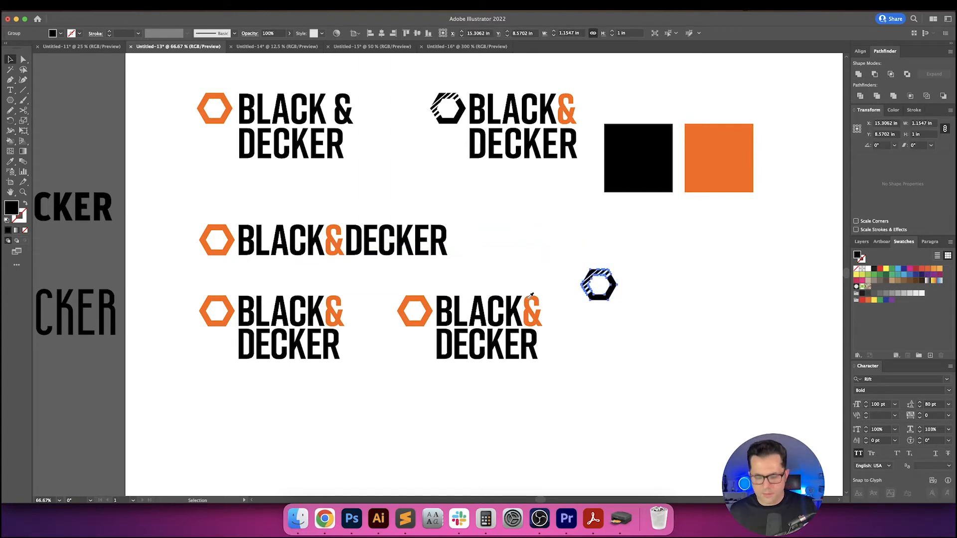
- Recolour the copied striped hexagon with the orange sampled from the duplicate logo's ring
key("i")
left_click(415, 321)
key("v")
left_click(501, 263)
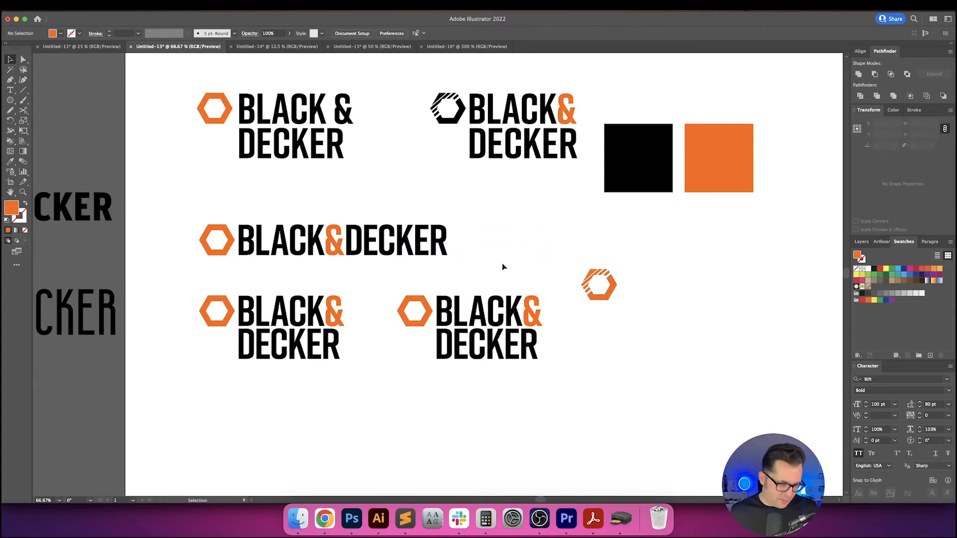
- Recolour the striped hexagon dark red and centre it horizontally and vertically on the duplicate logo's orange ring
left_click(602, 297)
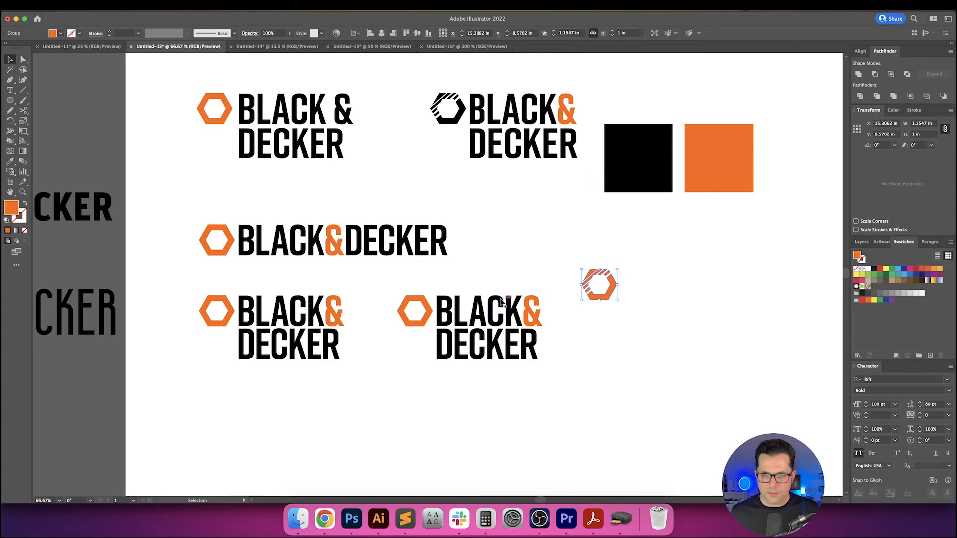
left_click(421, 299)
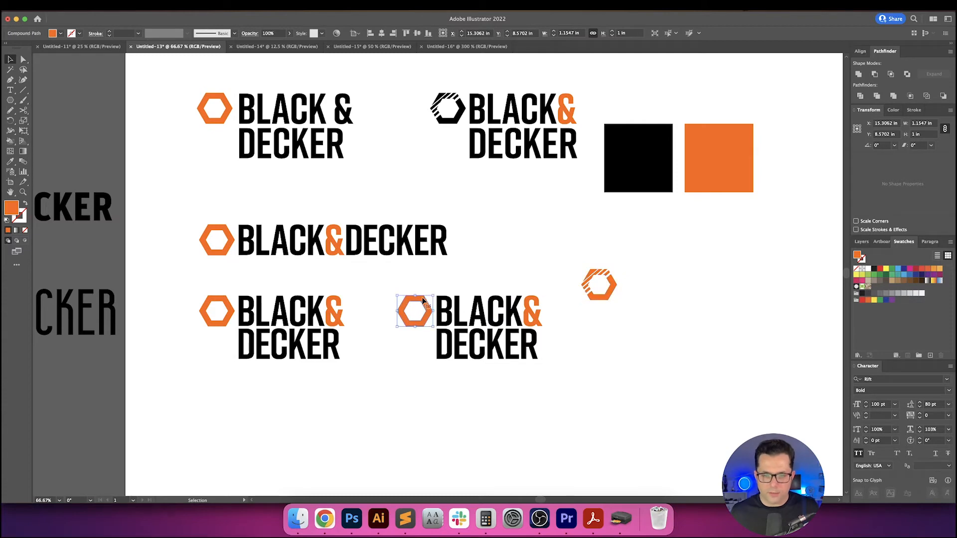
left_click(602, 298)
left_click(914, 269)
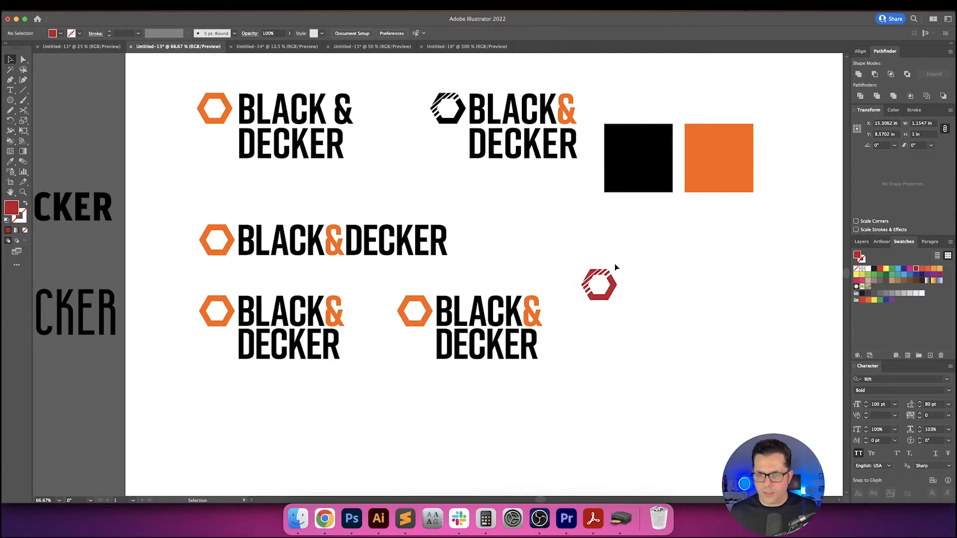
left_click(404, 298, "shift")
left_click(406, 302)
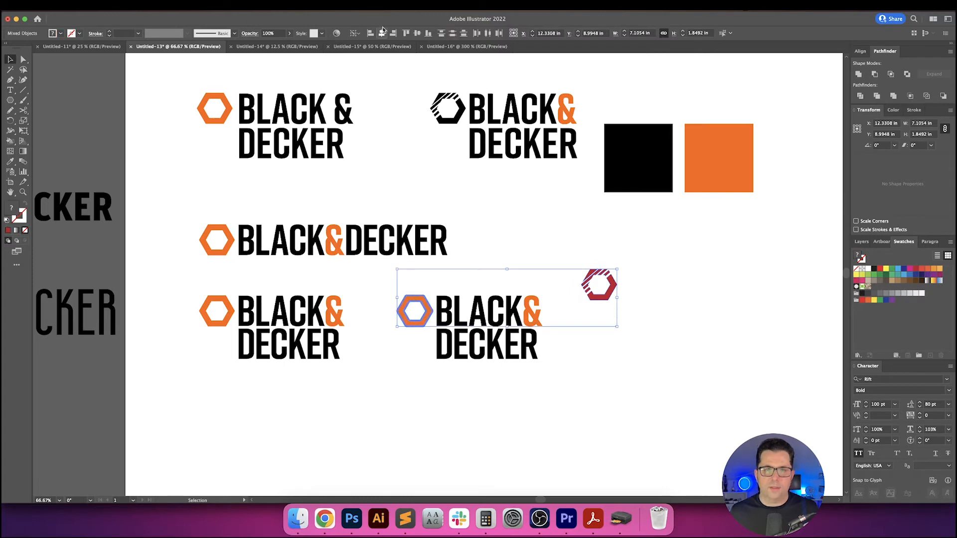
left_click(381, 33)
left_click(416, 33)
left_click(480, 234)
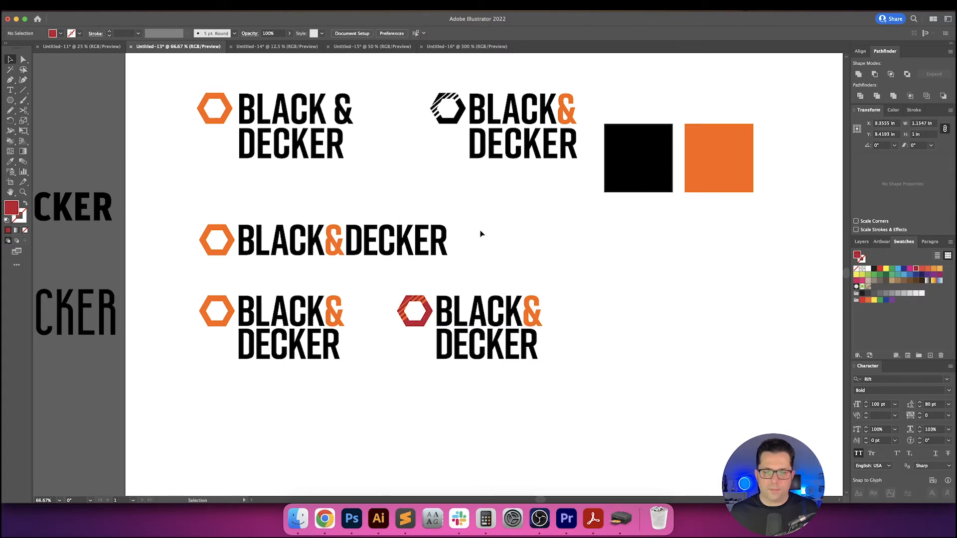
- Remove the solid ring beneath the striped hexagon and recolour the striped hexagon with the ampersand's orange
left_click(429, 313)
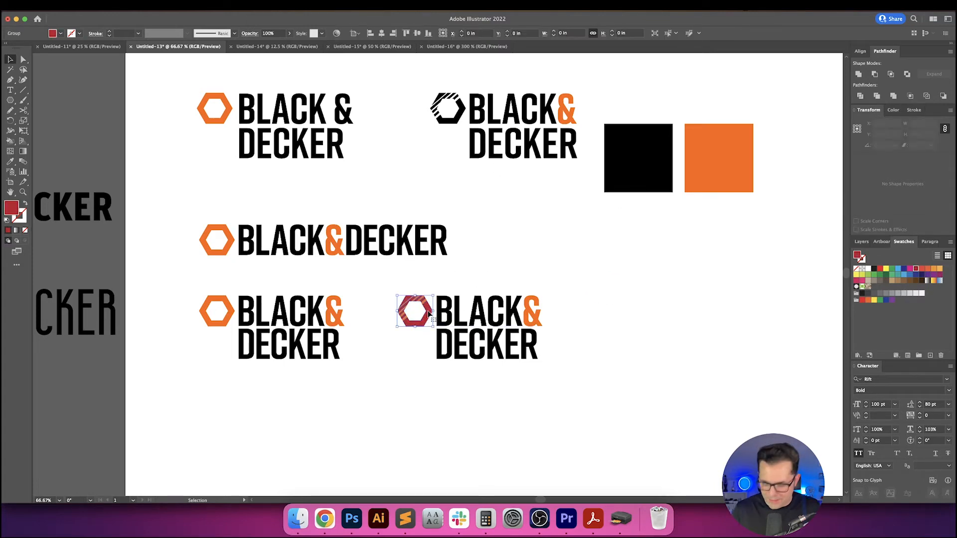
key("Delete")
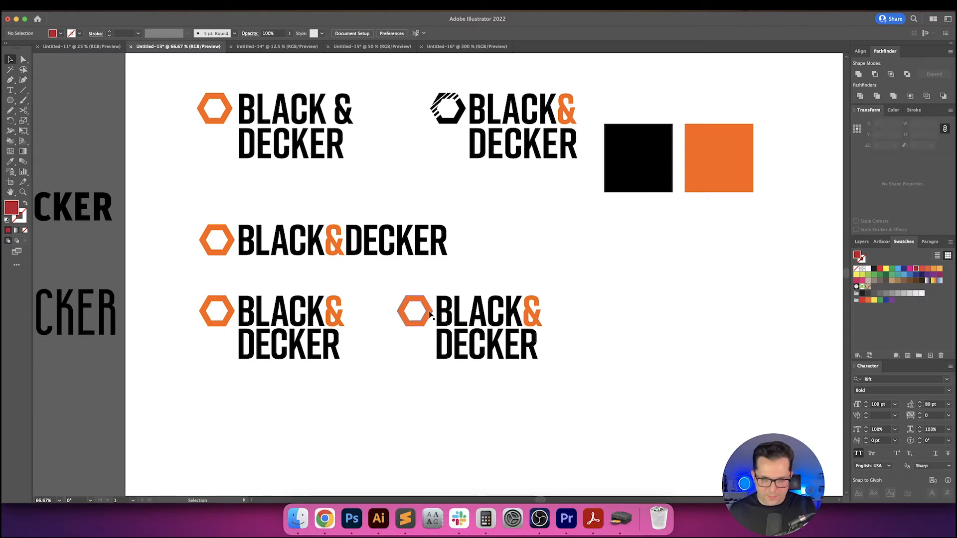
key("super+z")
key("i")
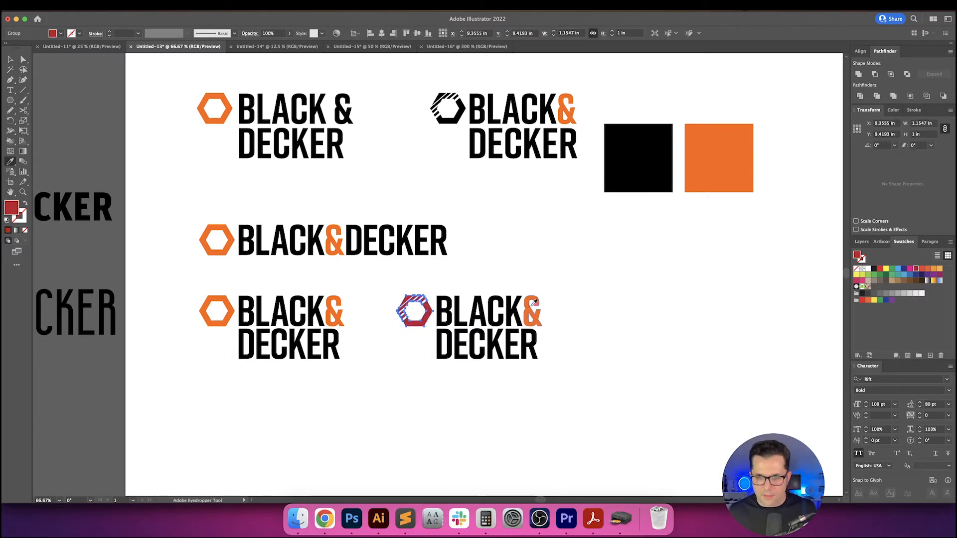
left_click(529, 310)
key("v")
left_click(579, 299)
- Duplicate the stacked logo with the solid orange ring directly below its original
left_click_drag(590, 315, 578, 274)
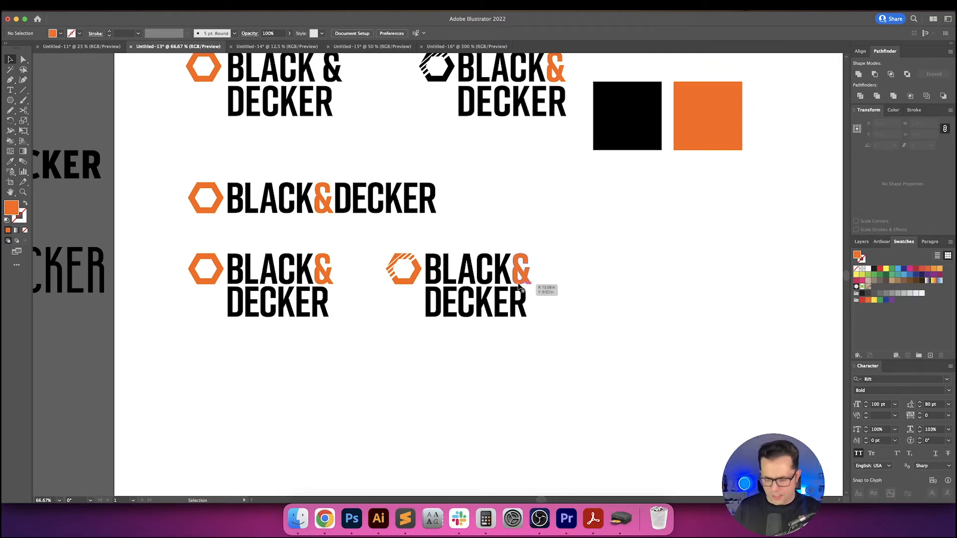
key("super+1")
scroll(364, 211, "left", 2)
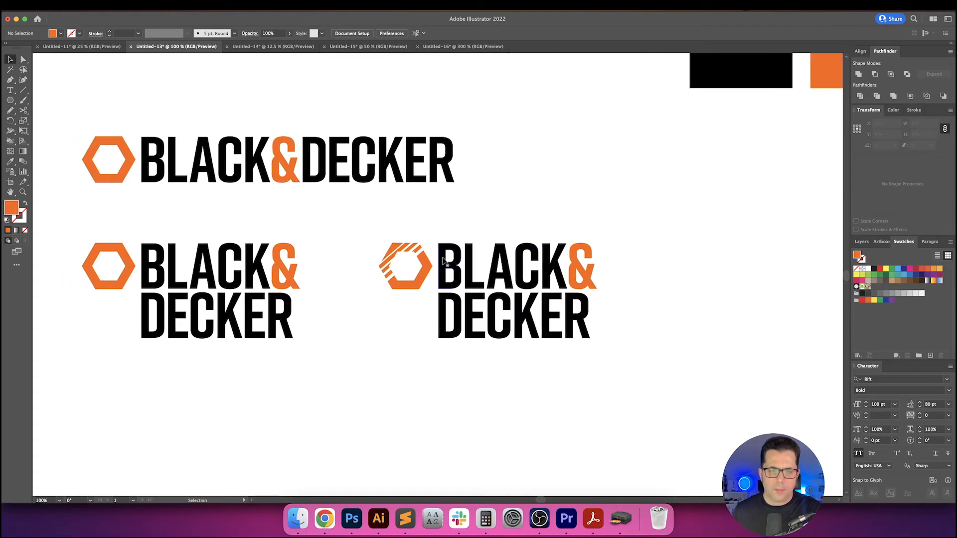
scroll(363, 210, "left", 5)
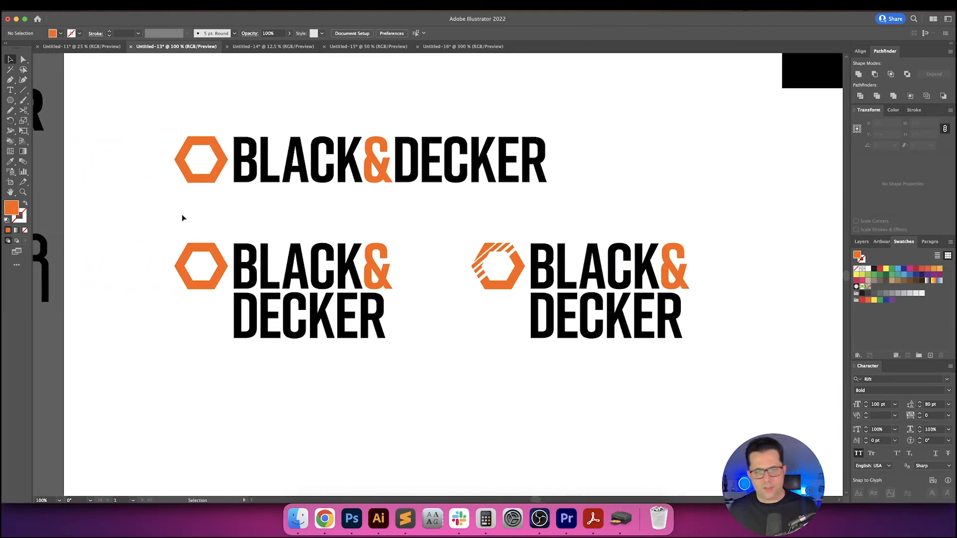
scroll(284, 226, "right", 2)
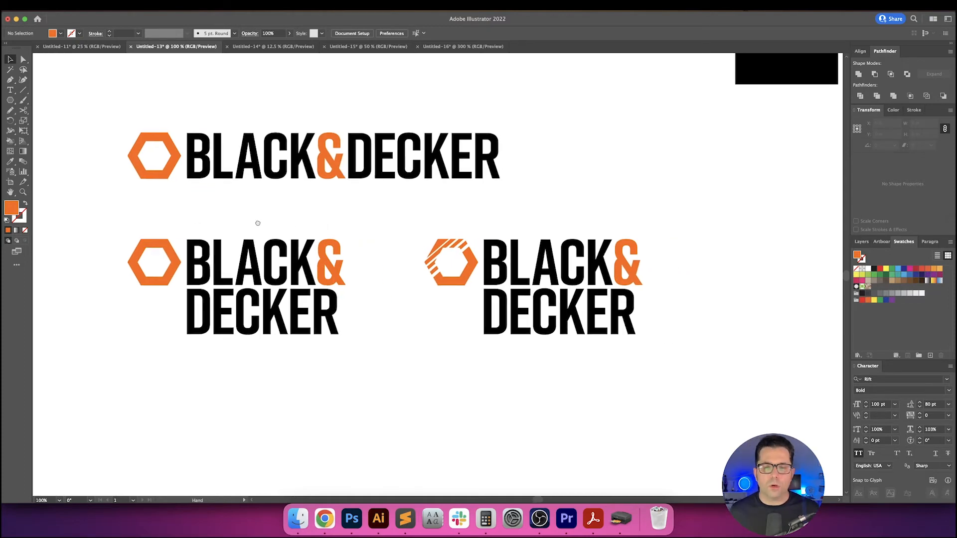
scroll(256, 220, "left", 4)
scroll(256, 219, "down", 3)
left_click_drag(450, 291, 450, 291)
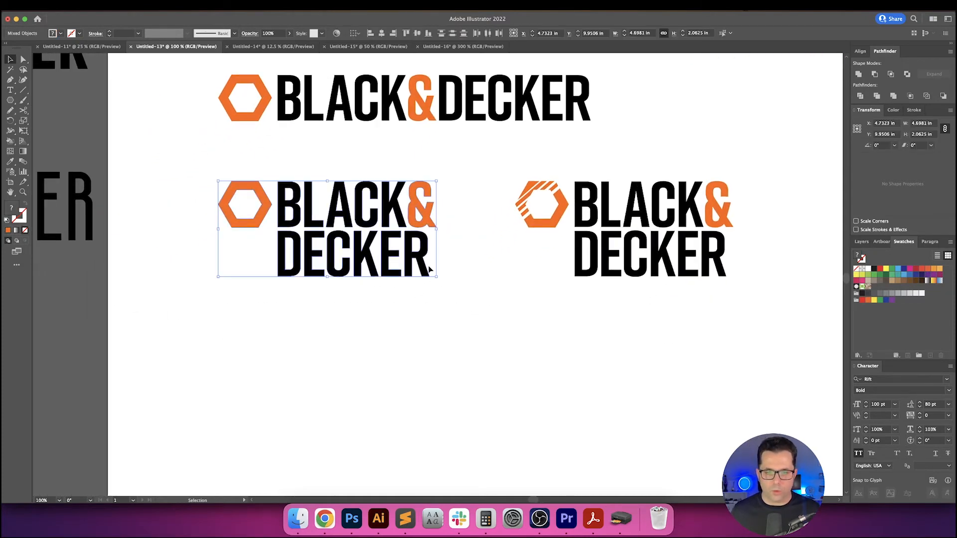
left_click_drag(433, 259, 448, 424)
left_click(508, 407)
- Delete the ampersand from the lower duplicate of the stacked logo
scroll(486, 284, "down", 4)
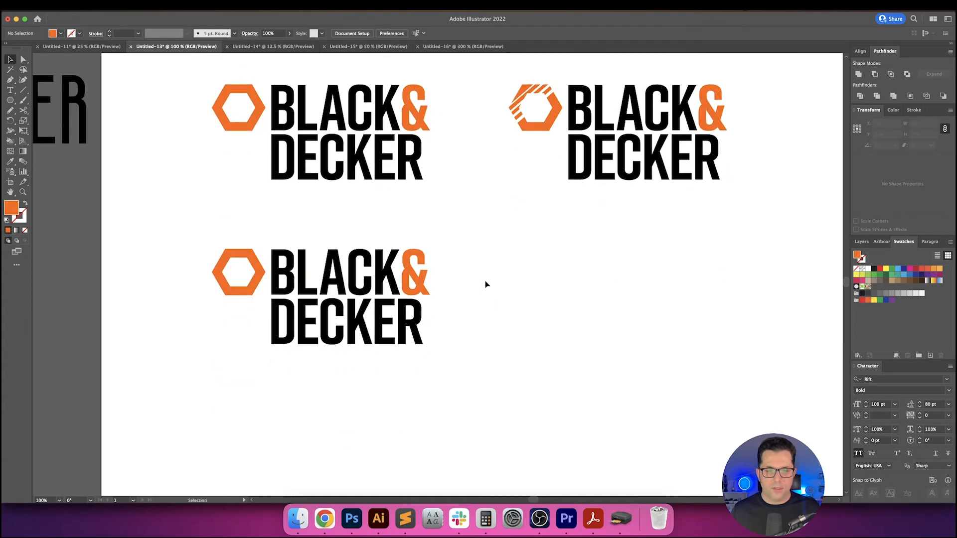
left_click_drag(437, 253, 421, 268)
key("super+shift+o")
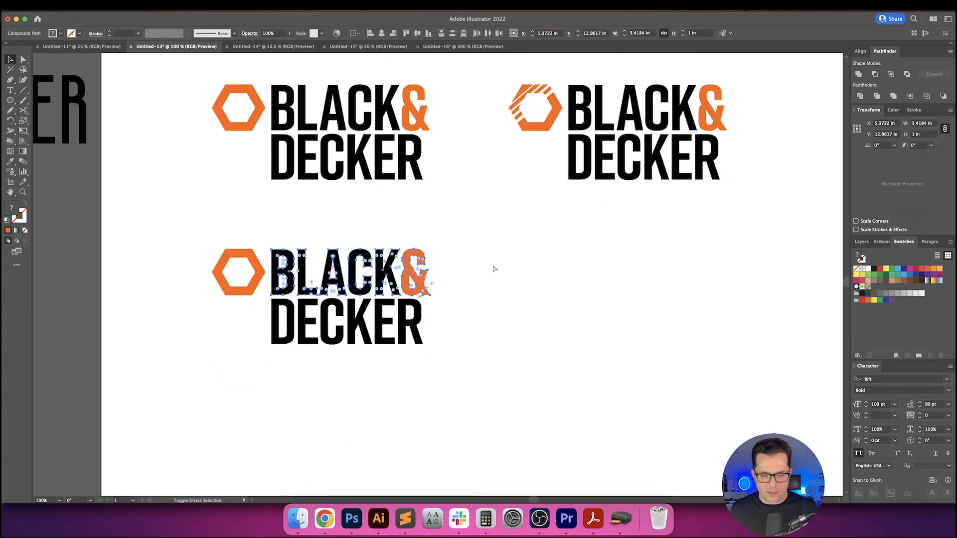
left_click(488, 260)
left_click_drag(471, 248, 414, 272)
key("Delete")
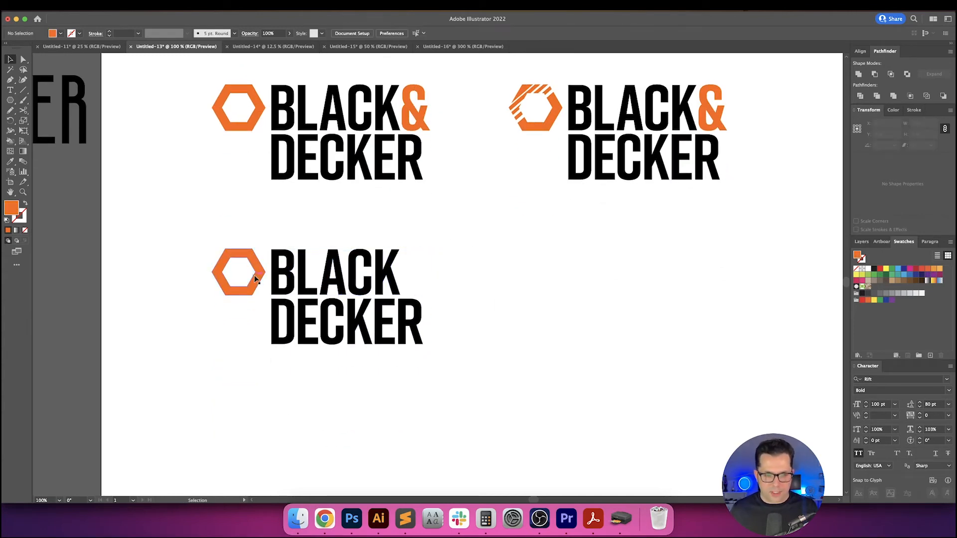
- Move the orange hexagon ring to just after the K of BLACK and shift it horizontally to X 6.9142 in
left_click_drag(255, 280, 394, 264)
scroll(410, 276, "up", 5)
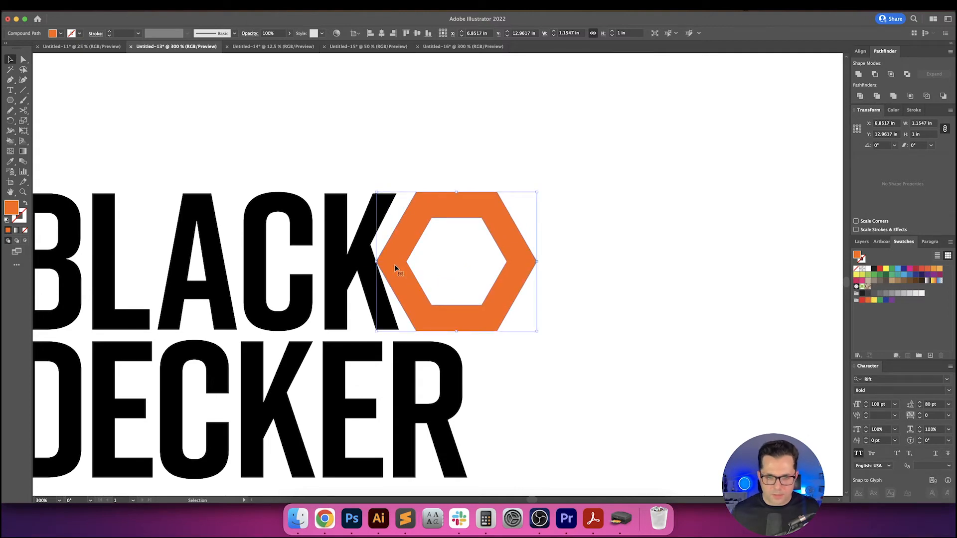
key("Return")
key("Tab")
key("shift+Tab")
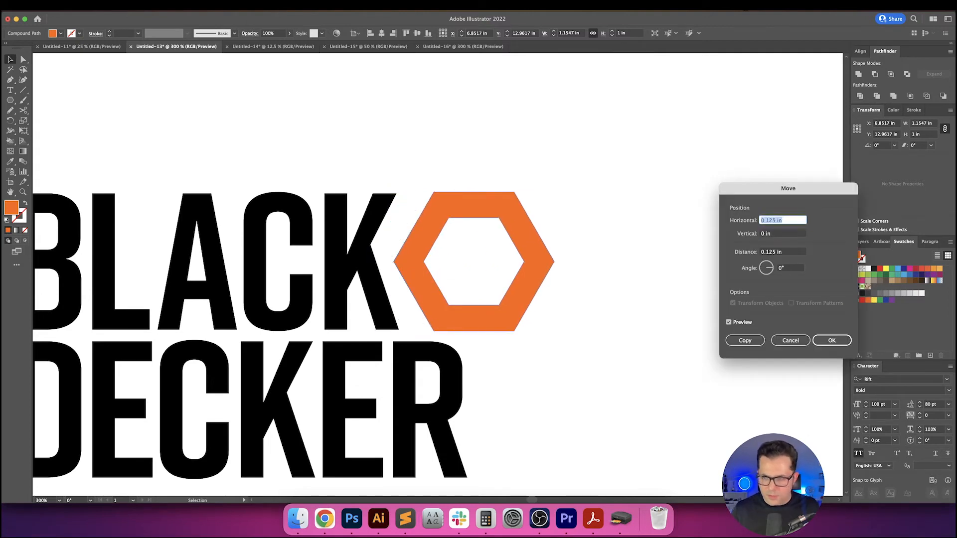
key("Return")
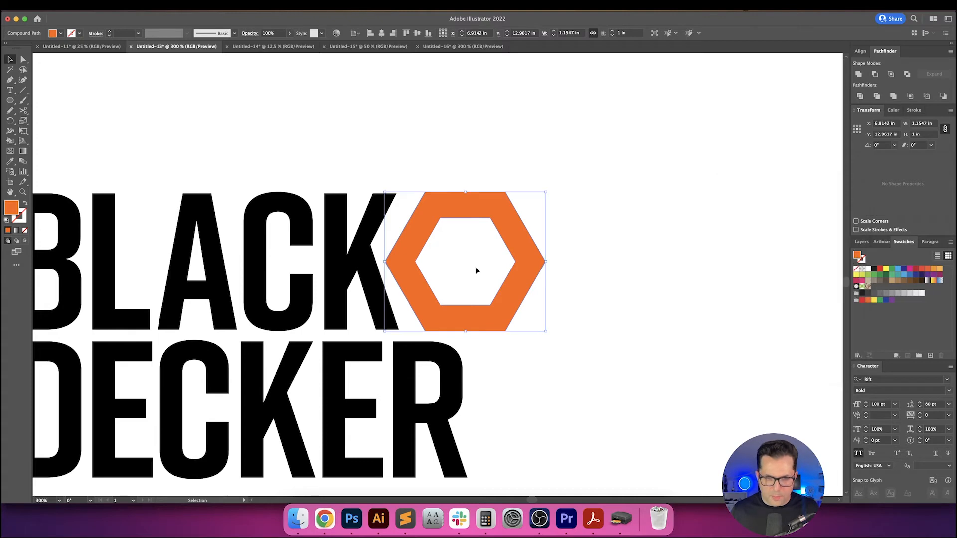
- Raise the ring's left and right corner points, inner and outer, about 0.12 in to line up with the K's notch
scroll(472, 244, "down", 1)
key("a")
left_click(383, 254)
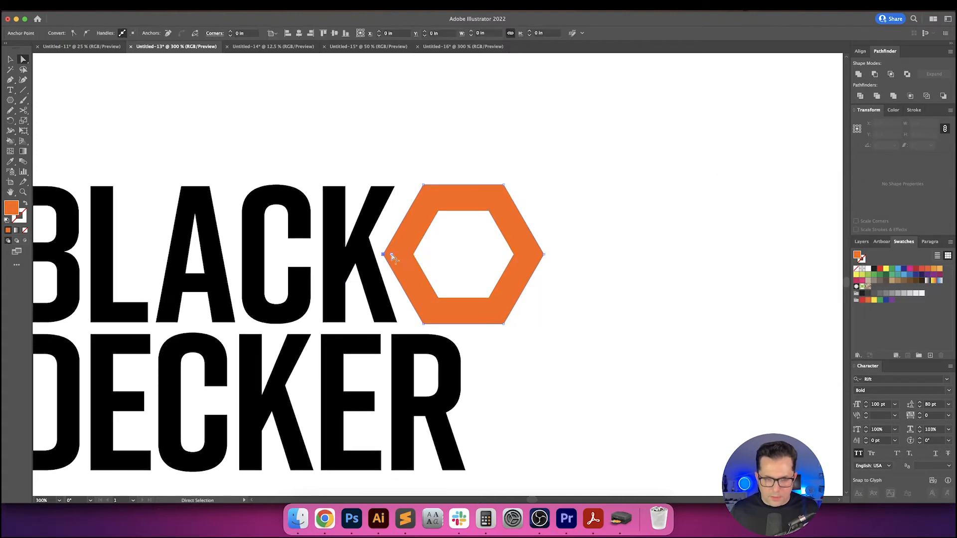
left_click(441, 255, "alt")
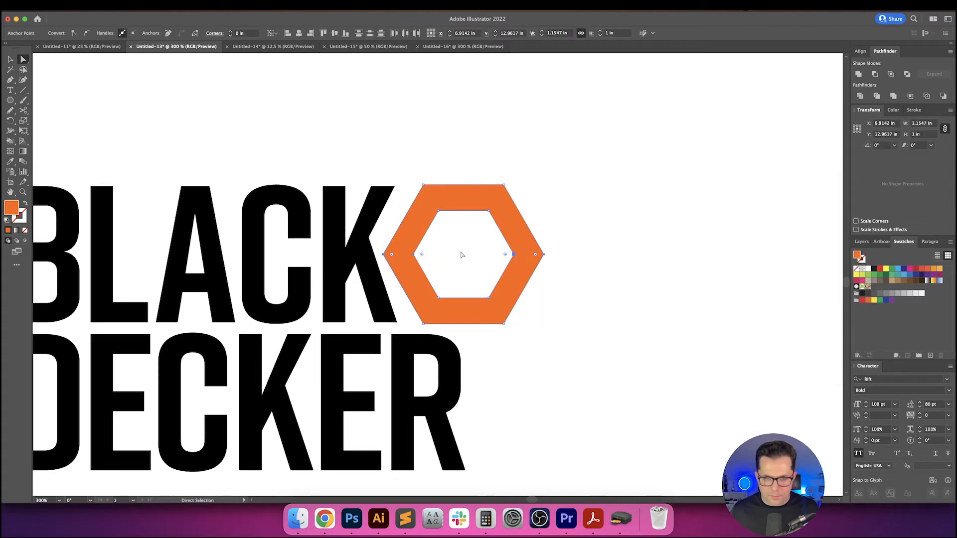
scroll(432, 247, "up", 1)
scroll(357, 258, "up", 2)
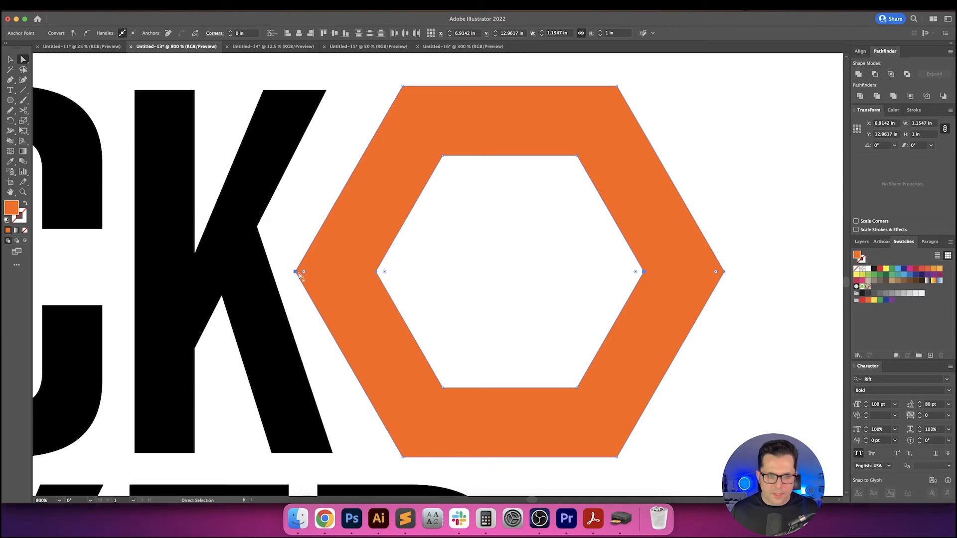
left_click_drag(298, 274, 298, 227)
left_click(467, 226)
left_click_drag(478, 225, 454, 225)
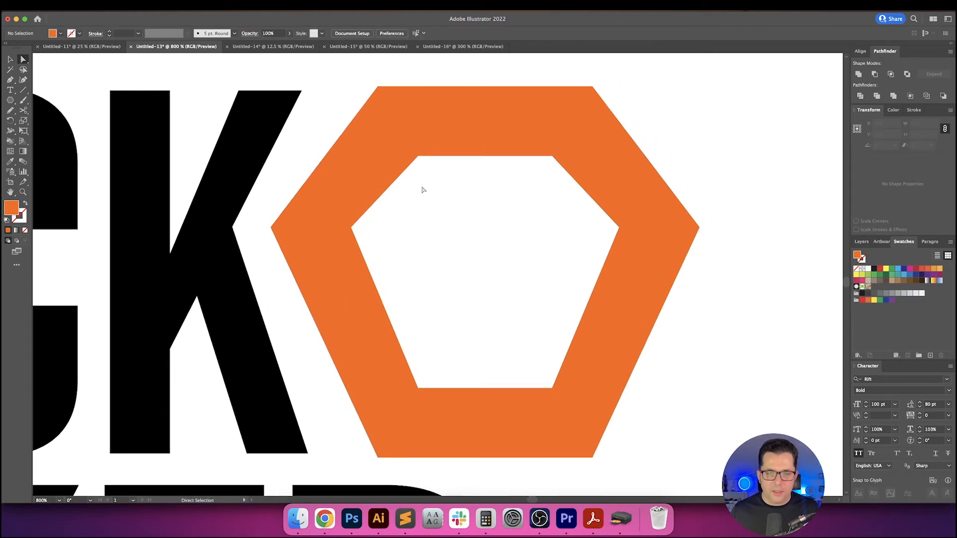
- Raise the inner hexagon's two upper corners slightly and lower its two bottom corners to even out the ring's thickness
left_click(418, 156)
left_click(552, 157, "shift")
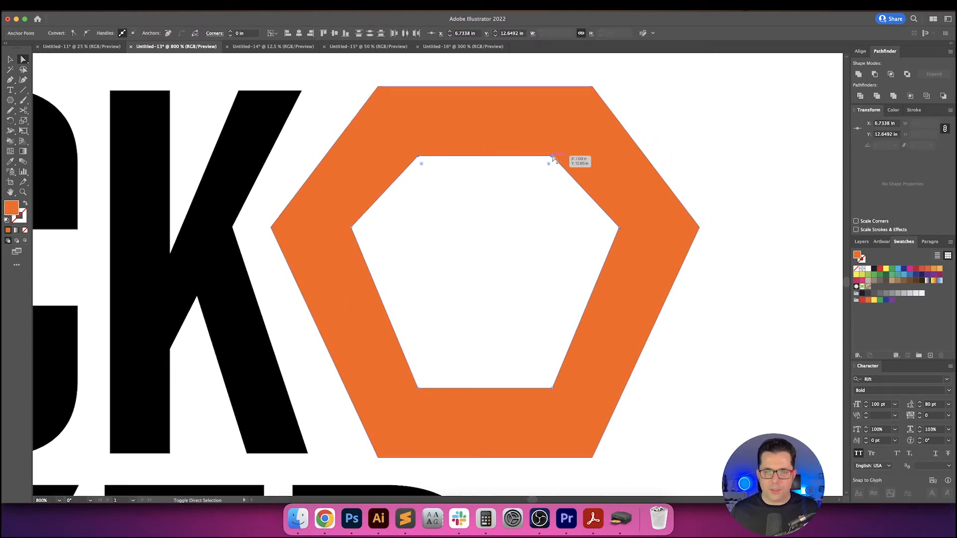
left_click_drag(552, 158, 551, 146)
left_click(509, 362)
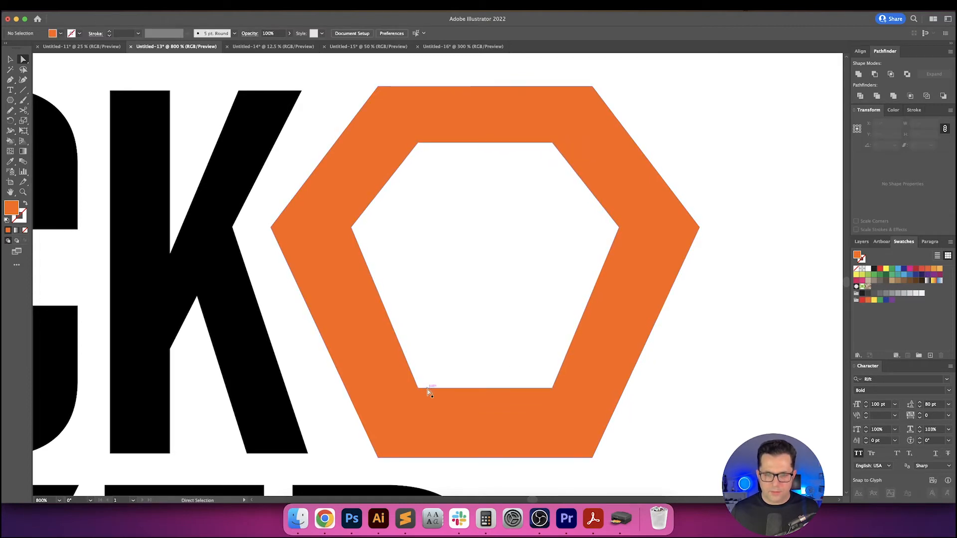
left_click(418, 388)
left_click(552, 388, "shift")
left_click_drag(552, 389, 551, 408)
left_click(506, 294)
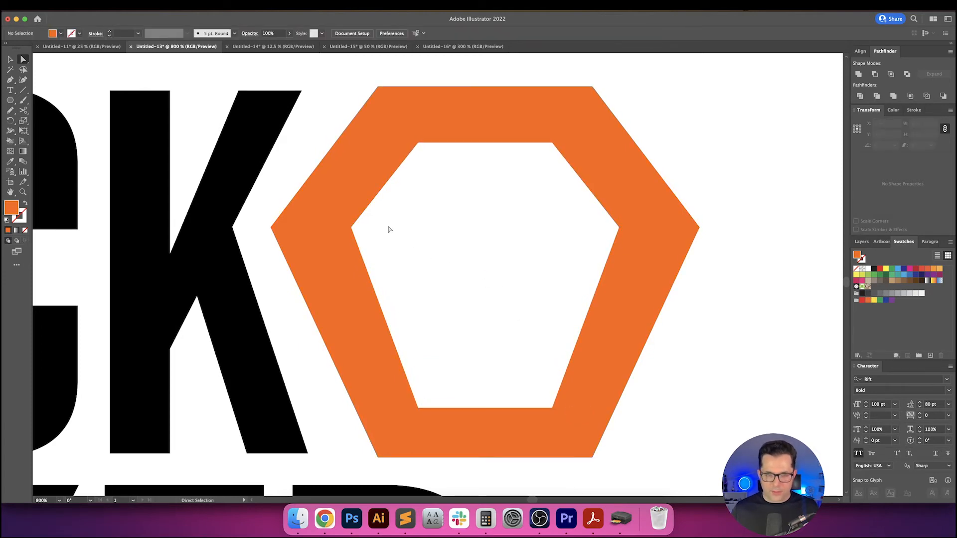
- Try shifting the inner hexagon's left corner point outward, and undo the change
mouse_move(349, 236)
left_mouse_down()
mouse_move(353, 227)
mouse_move(336, 229)
left_mouse_up()
key("super+z")
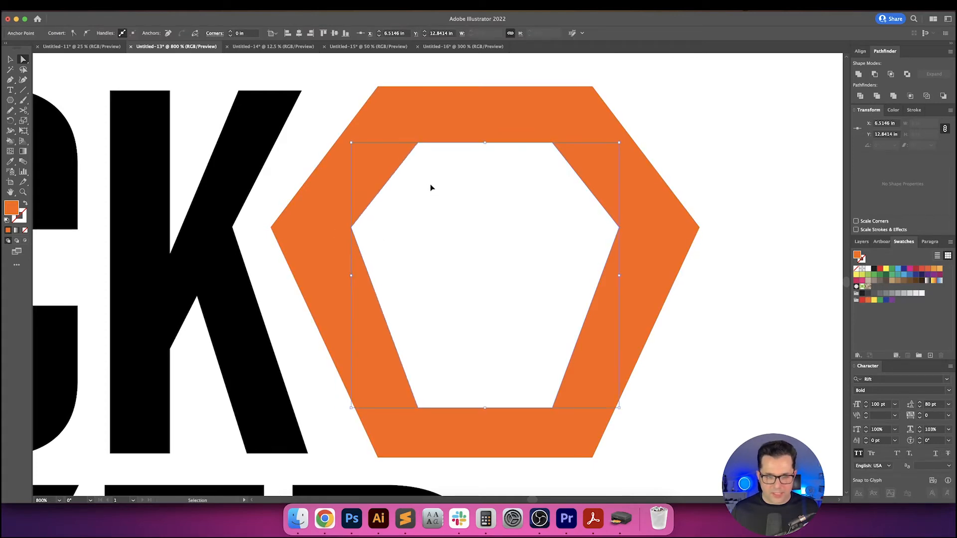
left_click(467, 216)
scroll(483, 231, "down", 2)
scroll(488, 234, "down", 5)
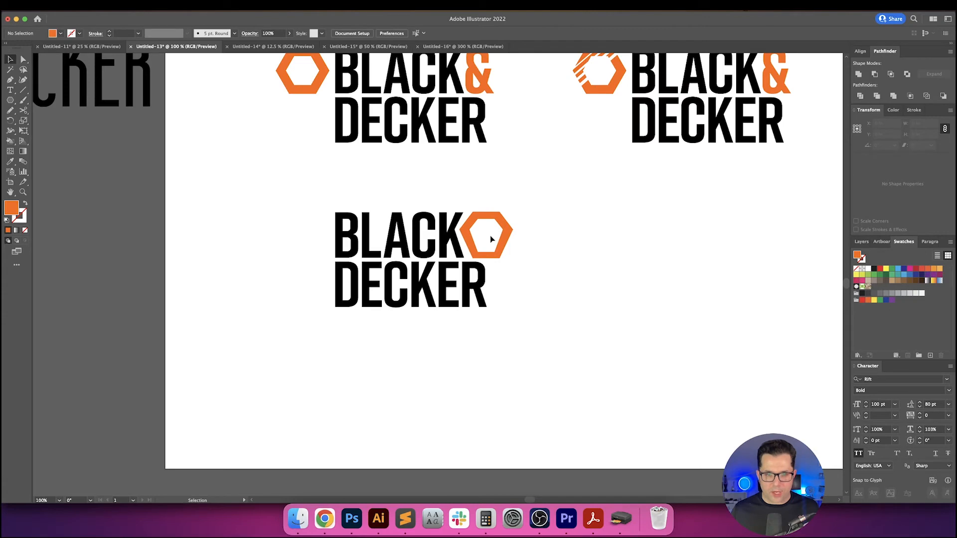
- Delete the reshaped hexagon ring beside the K of BLACK
scroll(493, 239, "up", 2)
scroll(578, 238, "left", 1)
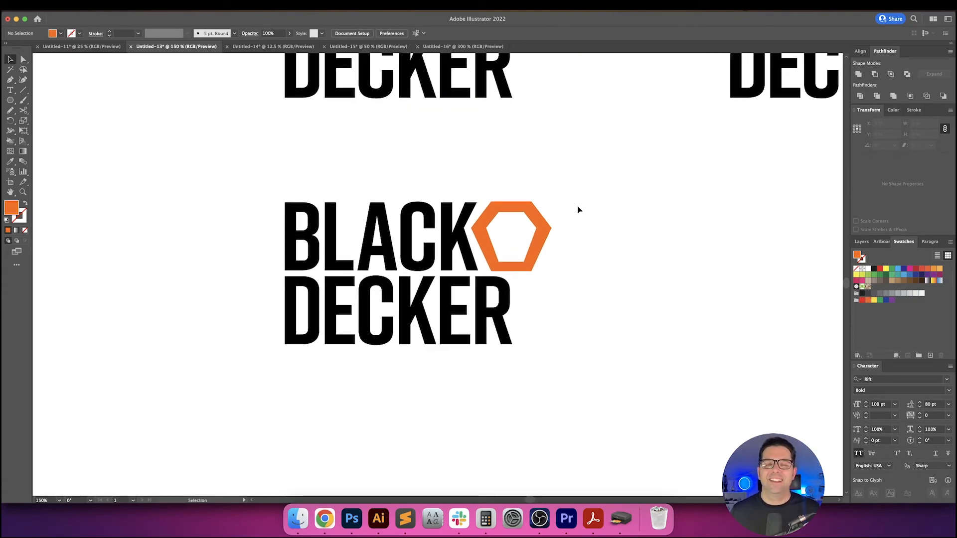
left_click_drag(579, 189, 542, 329)
key("Delete")
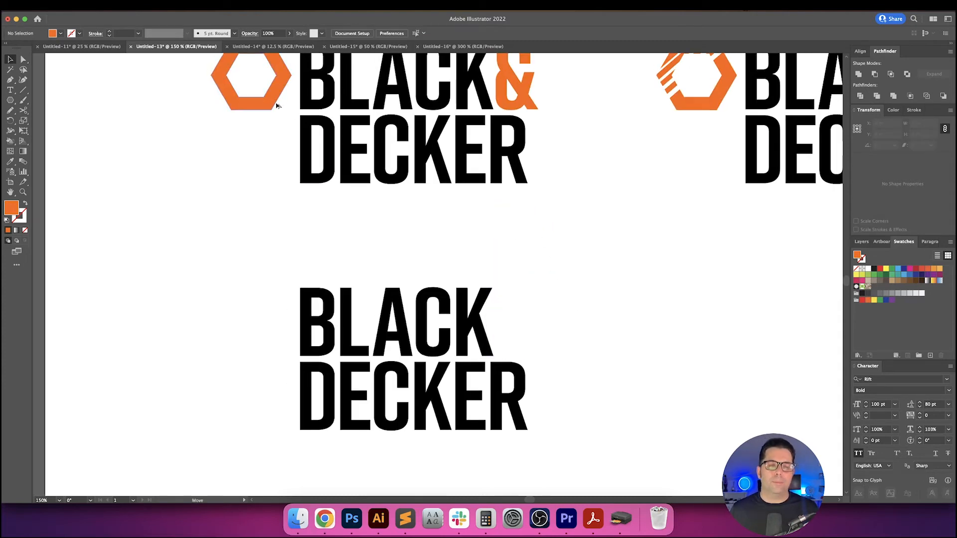
- Copy the plain orange hexagon ring from the stacked logo above, align it with the K of BLACK and slide it against the letter
left_click_drag(277, 105, 564, 348)
left_click(473, 321, "shift")
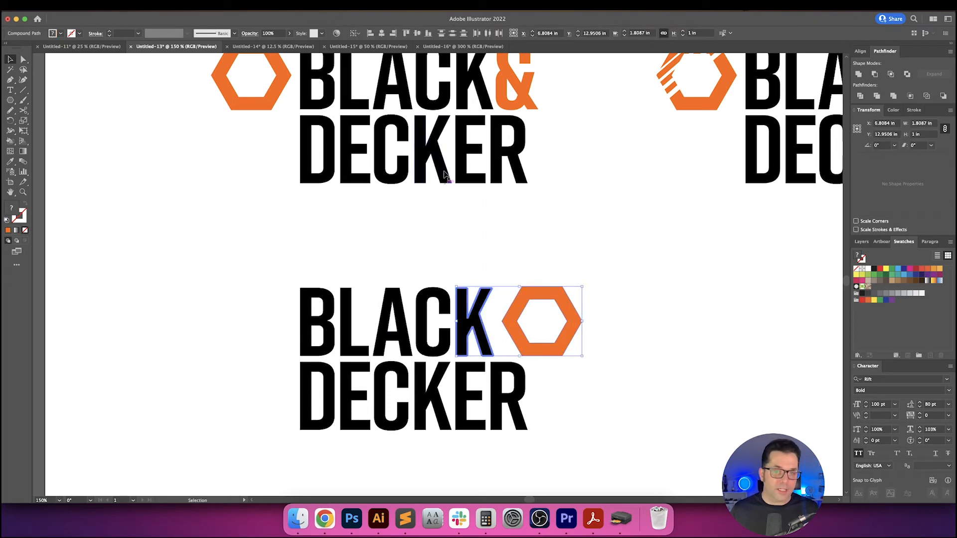
left_click(598, 287)
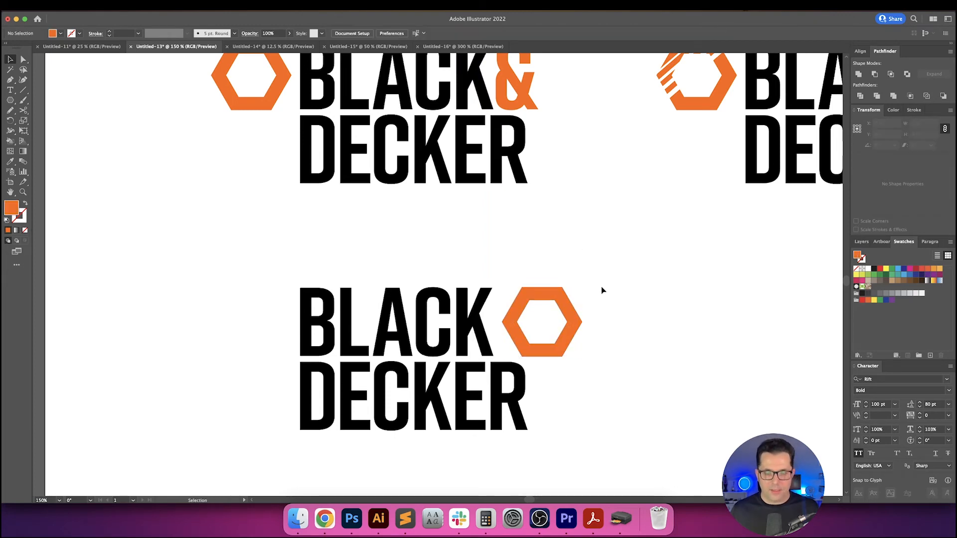
left_click_drag(530, 302, 509, 302)
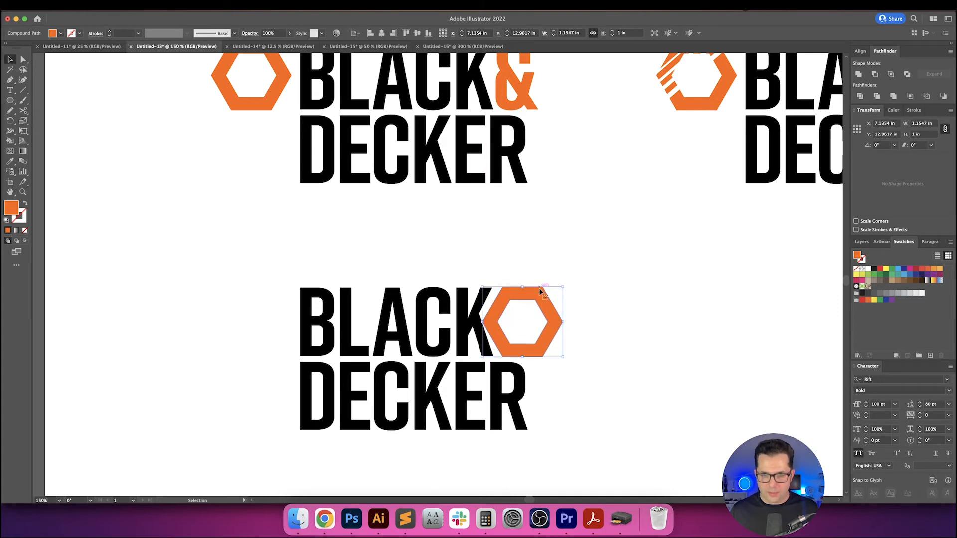
- Offset the ring with the Move command by 0.125 in horizontally and 0 in vertically
key("Return")
key("Tab")
type(".25")
key("Tab")
key("shift+Tab")
key("shift+Tab")
type(".2")
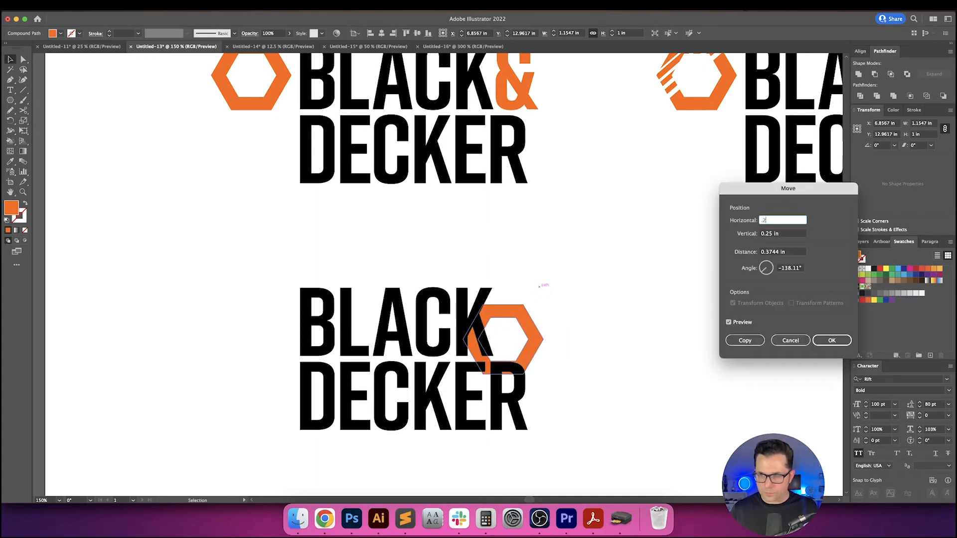
type("5")
key("Tab")
type("0")
key("Tab")
key("shift+Tab")
key("shift+Tab")
key("Down")
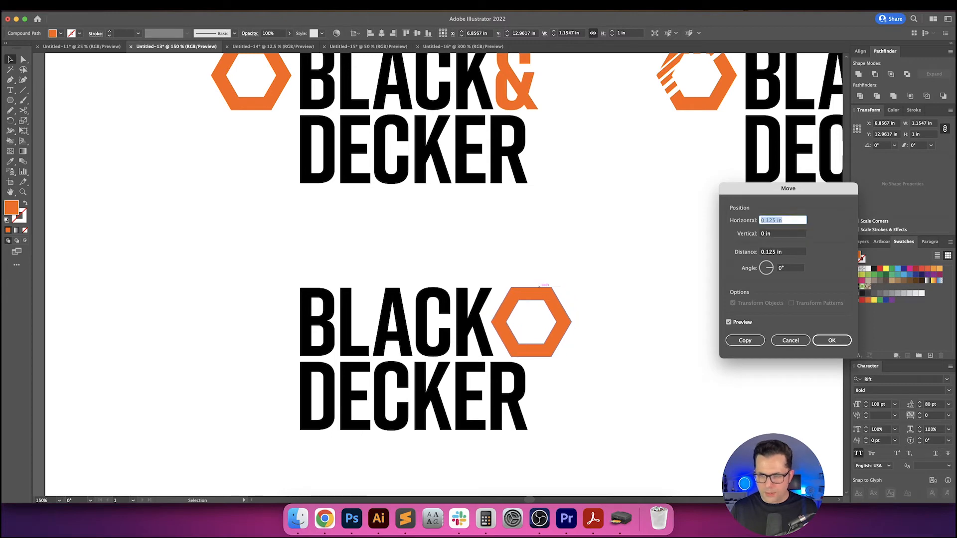
key("Return")
- Compare the hexagon-ring version of the stacked logo with the other logo variations on the artboard
key("super+minus")
key("super+minus")
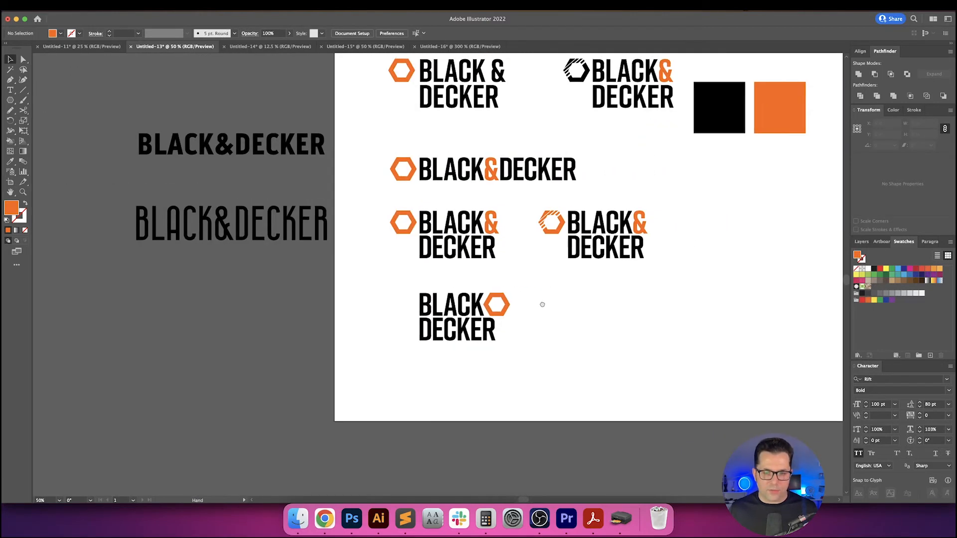
left_click_drag(543, 303, 464, 300)
key("super+equal")
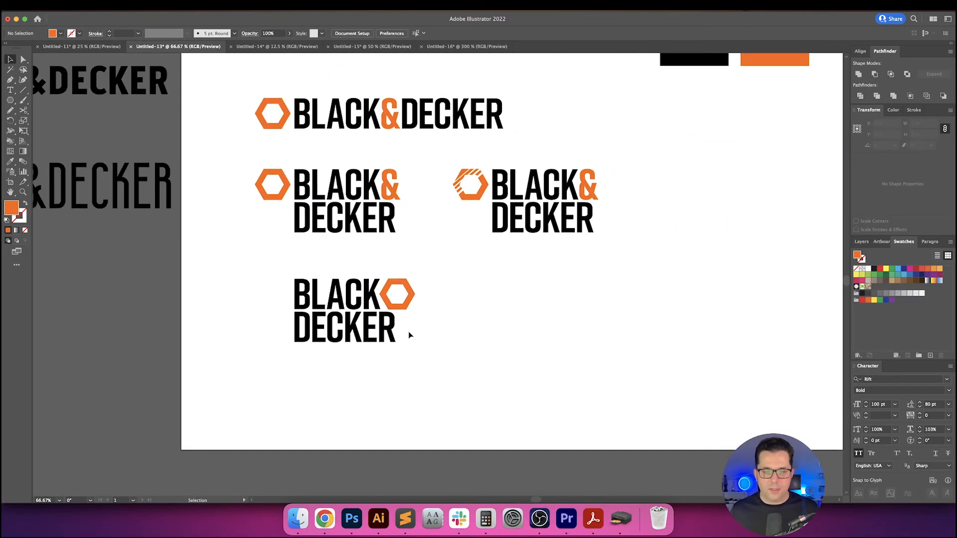
key("super+equal")
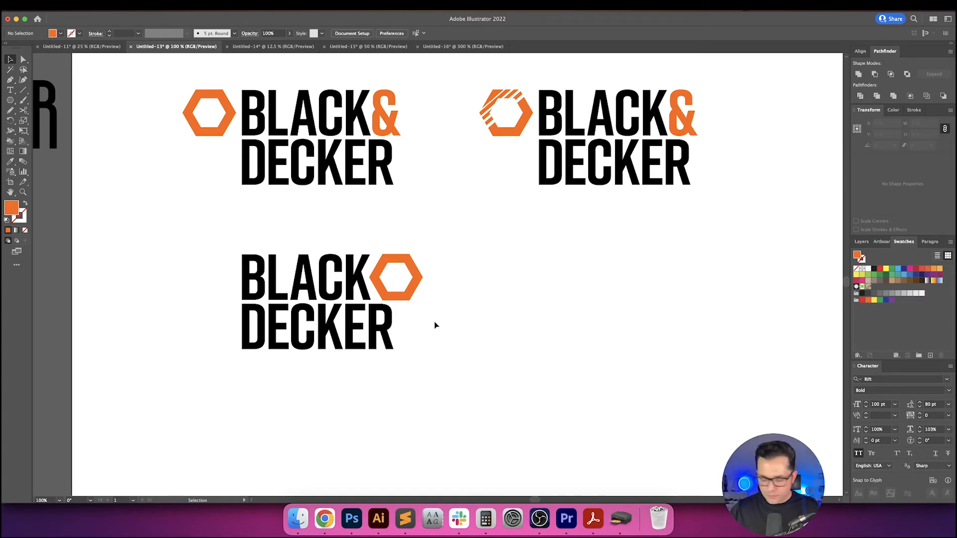
scroll(434, 324, "up", 3)
scroll(438, 316, "left", 1)
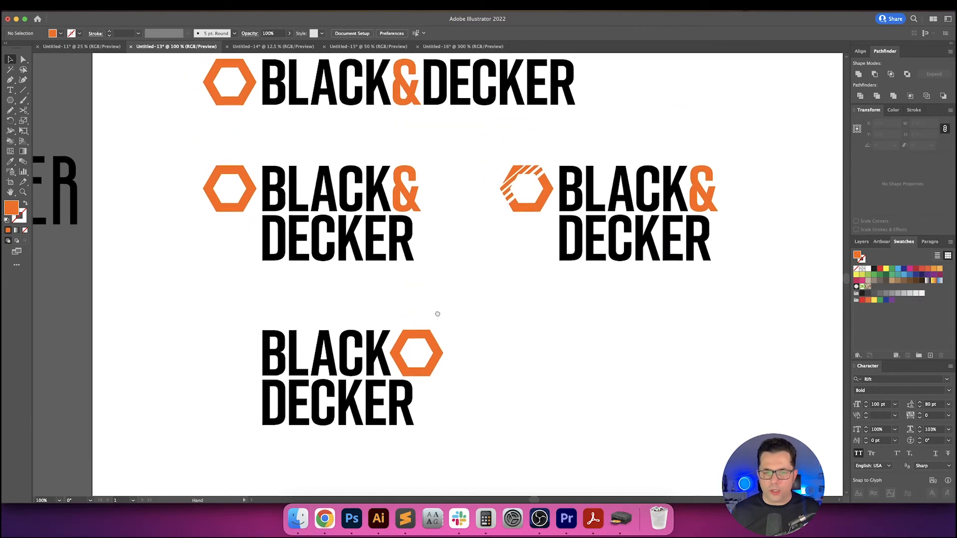
scroll(449, 329, "right", 2)
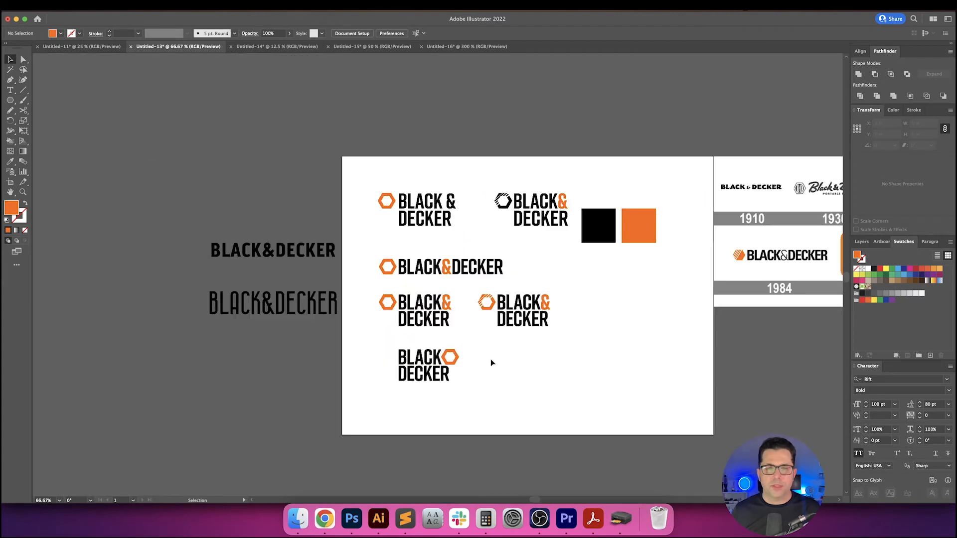
scroll(490, 358, "down", 3)
left_click_drag(484, 358, 448, 342)
scroll(448, 342, "up", 1)
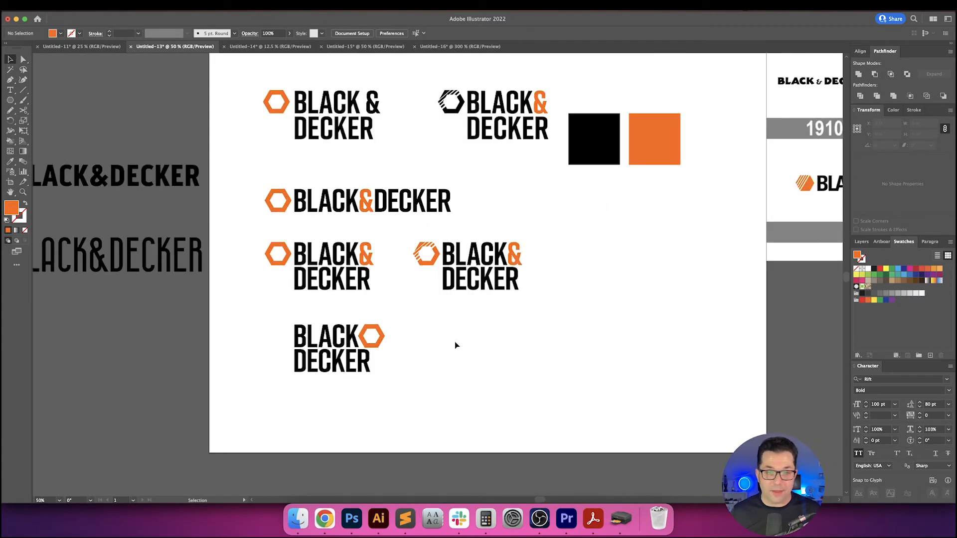
- Move the bold BLACK&DECKER wordmark from the pasteboard onto the artboard, beside the hexagon-ring logo
scroll(451, 347, "up", 1)
scroll(450, 347, "left", 2)
left_click_drag(207, 218, 500, 326)
scroll(476, 336, "up", 1)
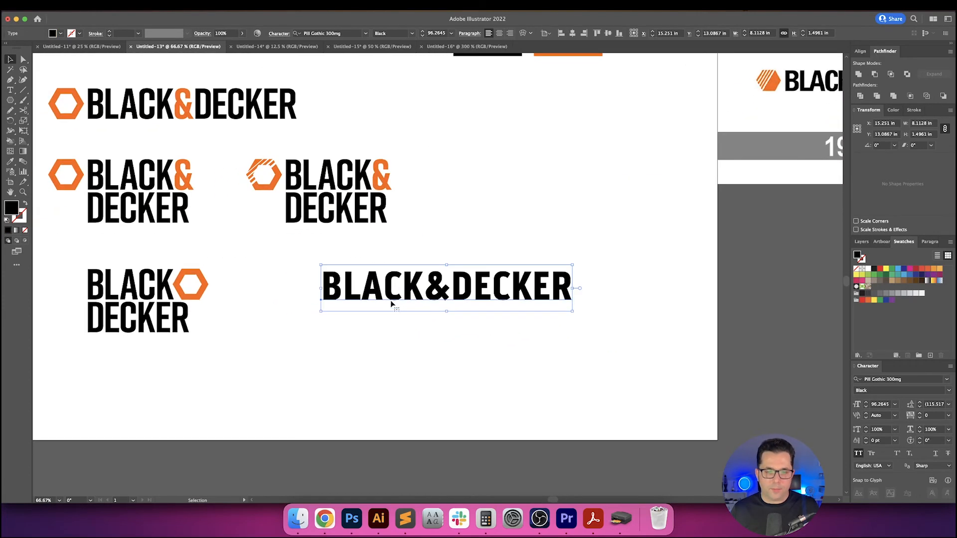
- Preview the Pill Gothic 300mg font styles on the BLACK&DECKER wordmark, keeping Black
double_click(395, 286)
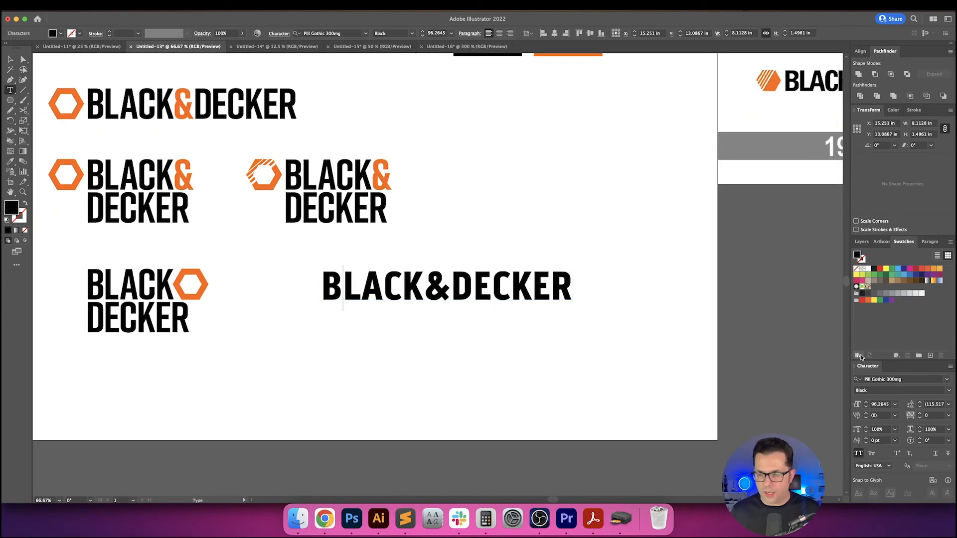
scroll(615, 356, "up", 1)
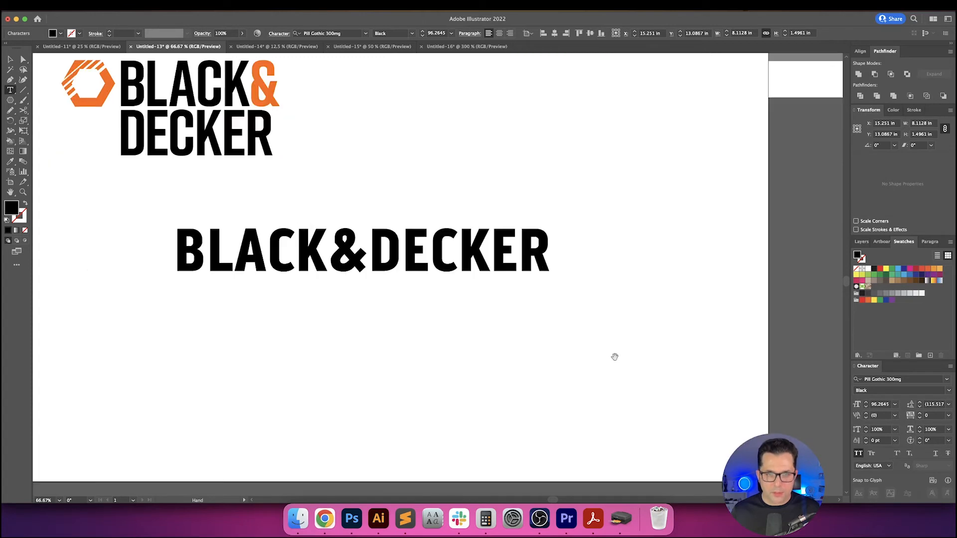
scroll(589, 343, "left", 1)
scroll(589, 342, "left", 2)
key("Escape")
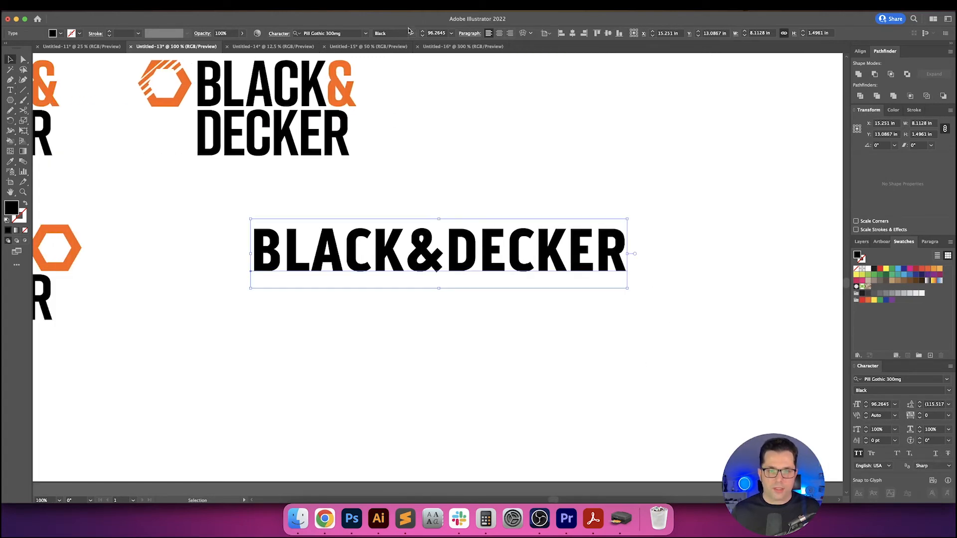
left_click(412, 34)
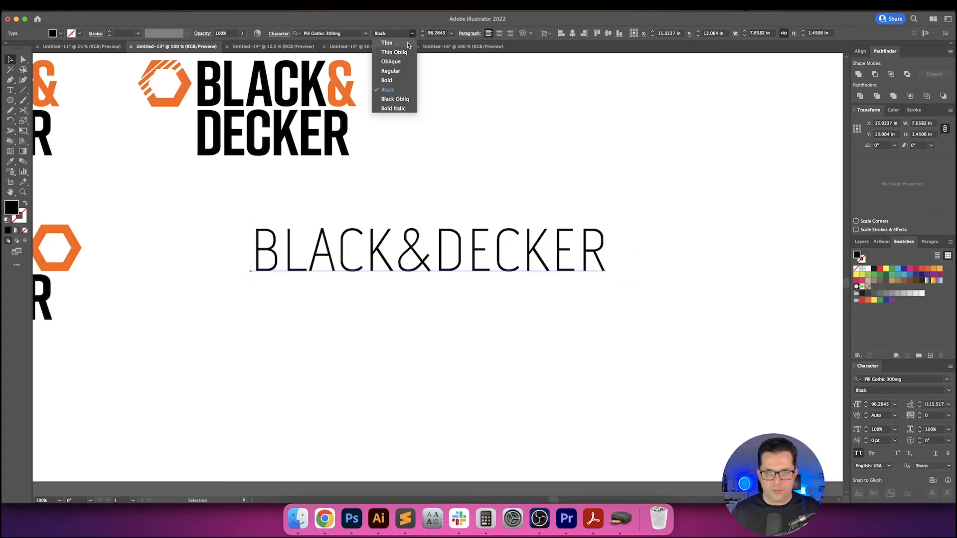
key("Down")
key("Down")
key("Down")
key("Down")
key("Down")
key("Down")
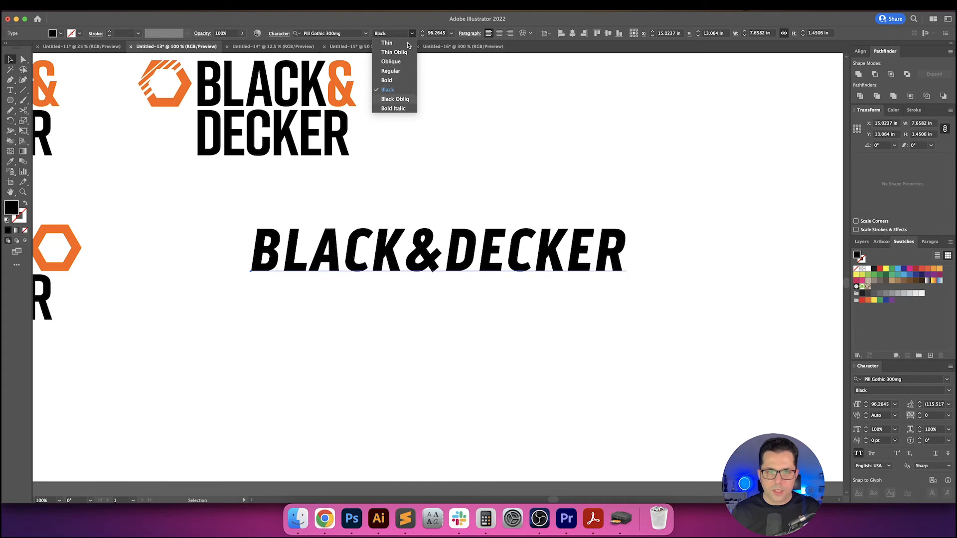
key("Down")
key("Up")
key("Up")
key("Return")
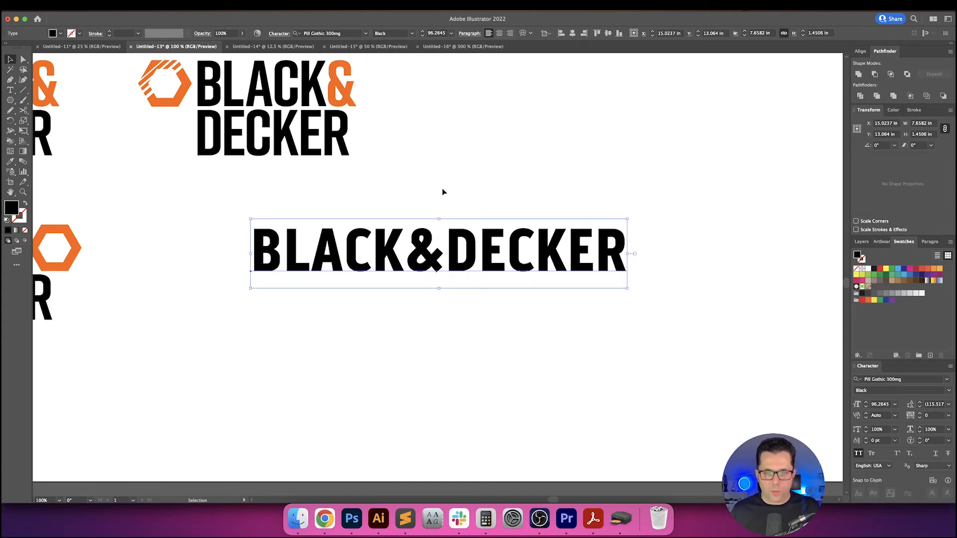
- Break the wordmark into two lines after the ampersand and set the ampersand to the Regular style
double_click(441, 252)
key("Return")
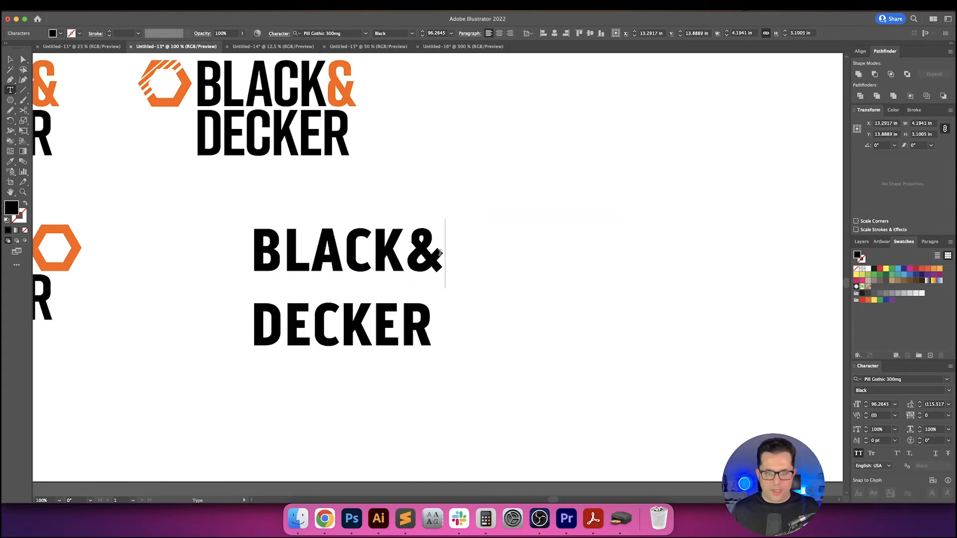
key("shift+Left")
left_click(413, 34)
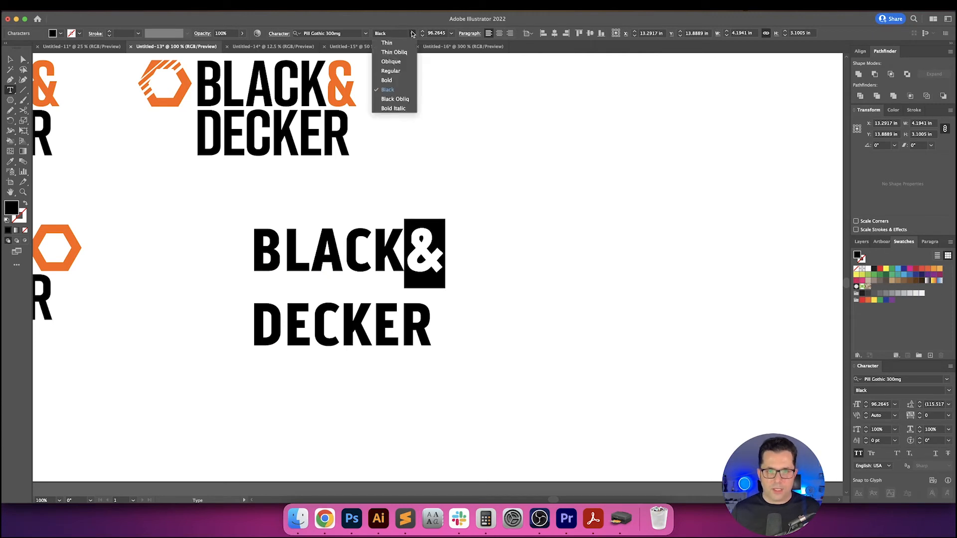
left_click(391, 71)
left_click(499, 289, "super")
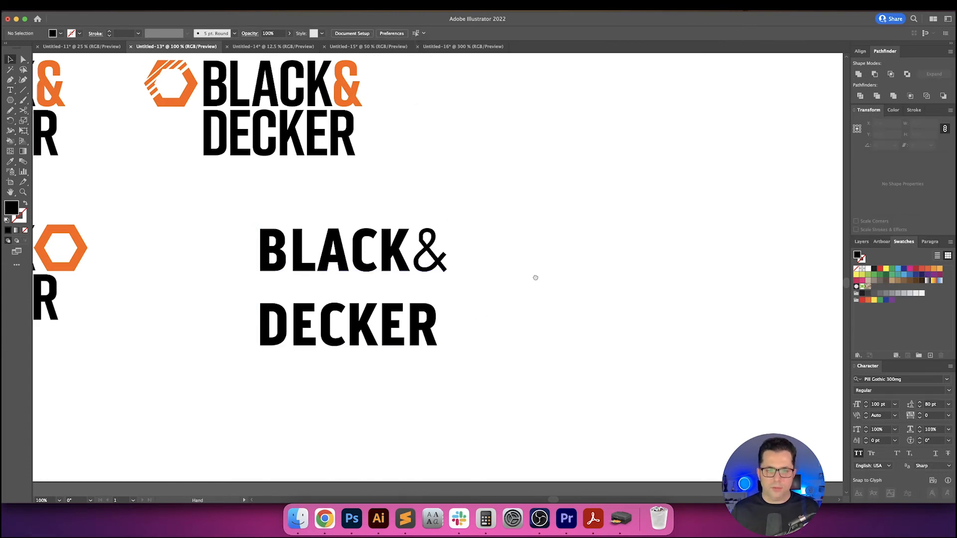
- Try the wordmark on a single line, and restore the line break after the ampersand
scroll(438, 284, "left", 2)
left_click(391, 259)
key("Right")
key("Right")
key("Delete")
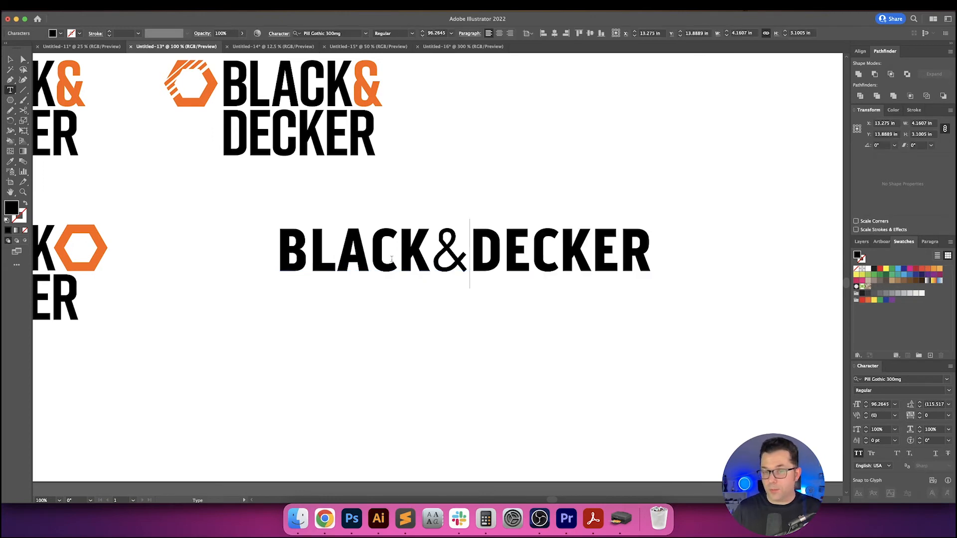
key("Return")
key("Escape")
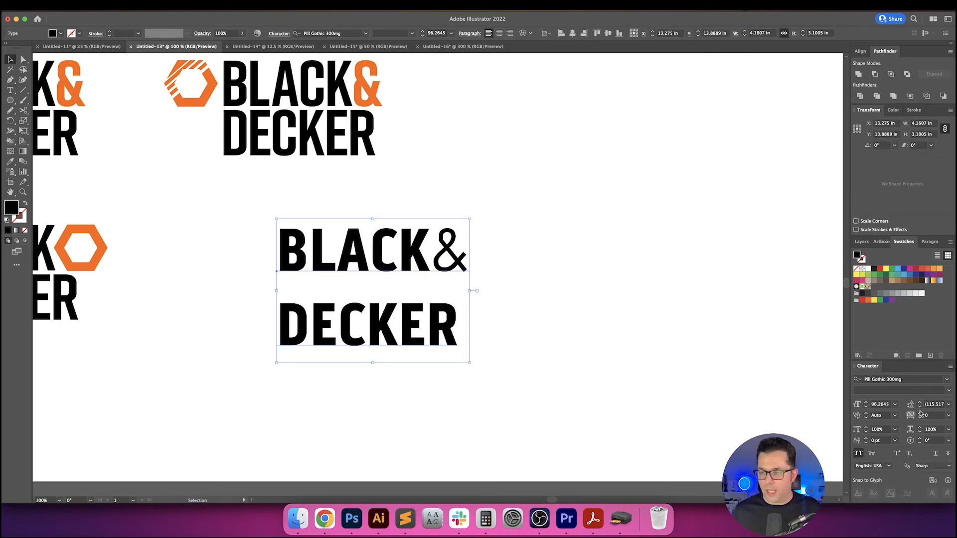
- Set the stacked wordmark's font size to 100 pt and its kerning to Optical
left_click(884, 404)
key("shift+Up")
key("Return")
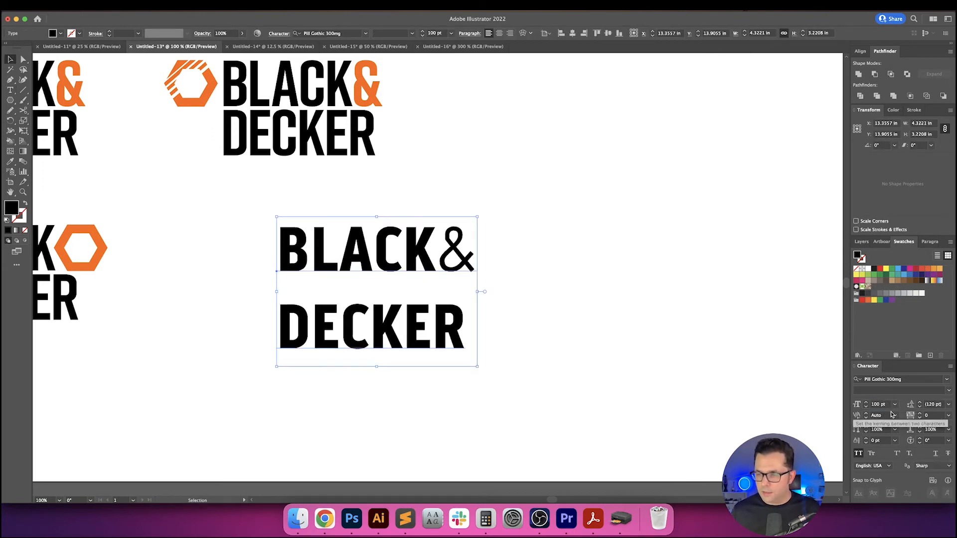
left_click(895, 415)
left_click(856, 260)
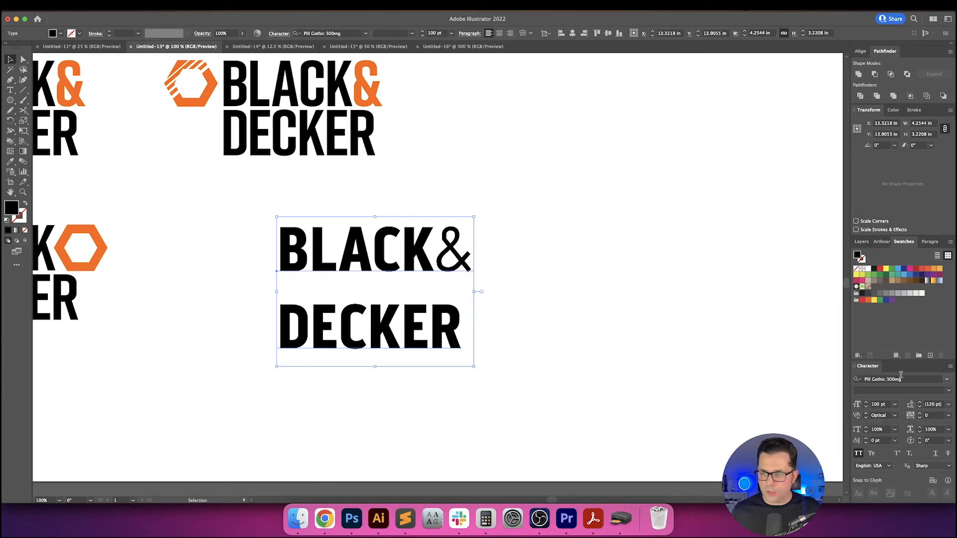
- Tighten the stacked wordmark's leading to 80 pt
left_click(938, 404)
key("shift+Down")
key("shift+Down")
key("shift+Down")
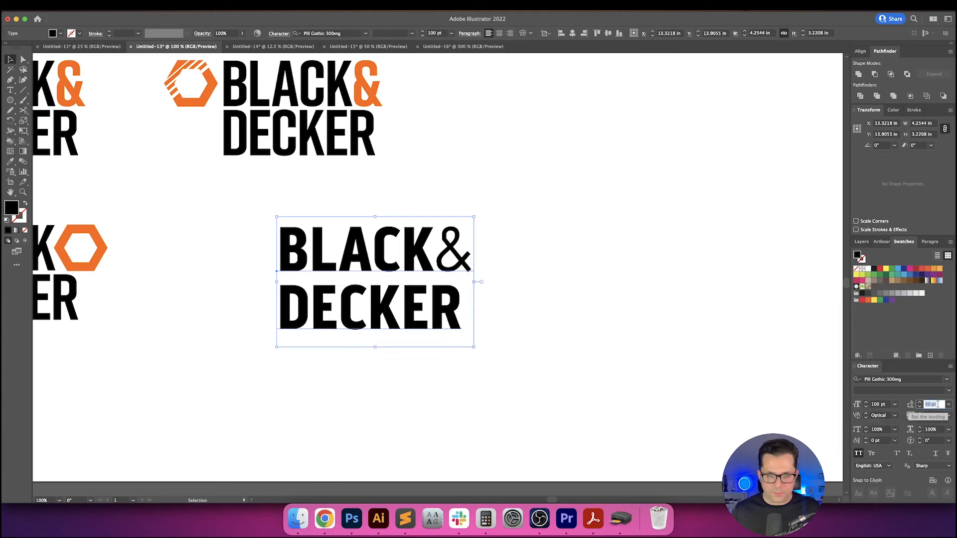
key("shift+Down")
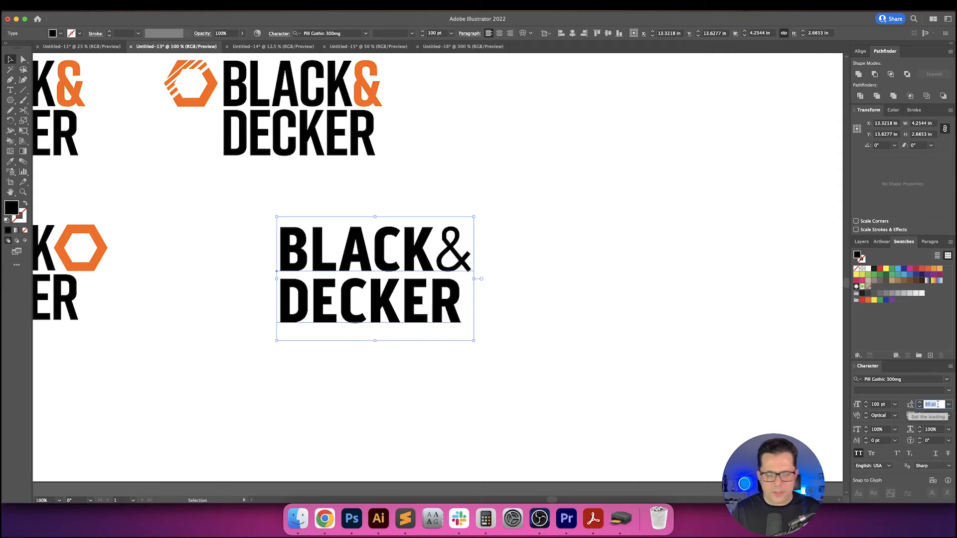
key("Return")
- Move the stacked wordmark straight down by about 1.05 in
left_click(645, 316)
left_click_drag(612, 347, 658, 331)
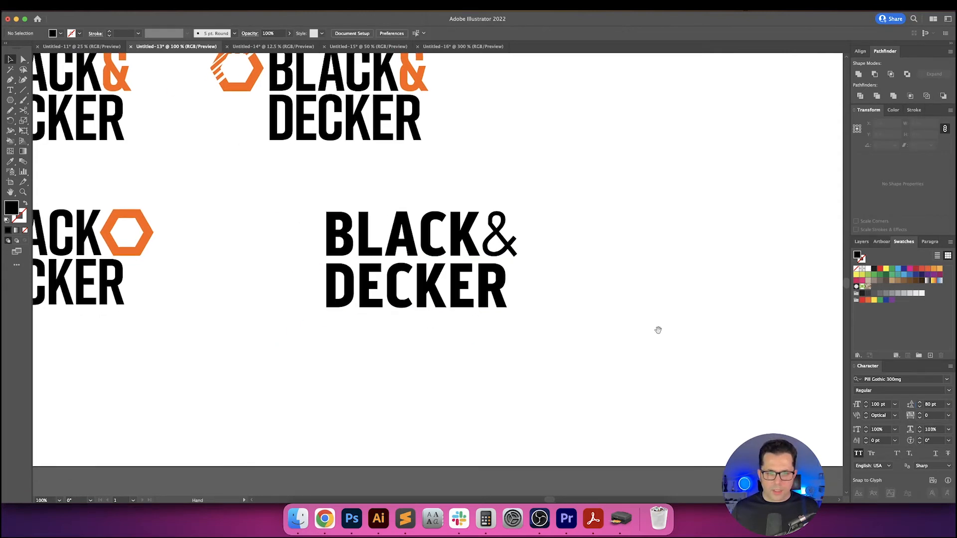
left_click(487, 302)
left_click_drag(487, 302, 481, 348)
left_click(564, 336)
left_click_drag(568, 336, 560, 332)
- Tighten the kerning between the B and L of BLACK in the stacked wordmark
key("t")
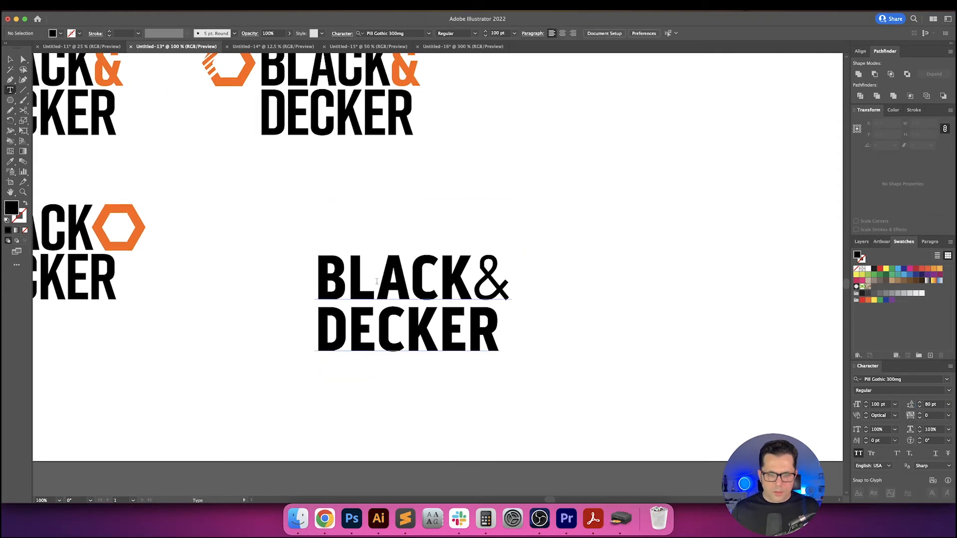
left_click(327, 279)
left_click(342, 280)
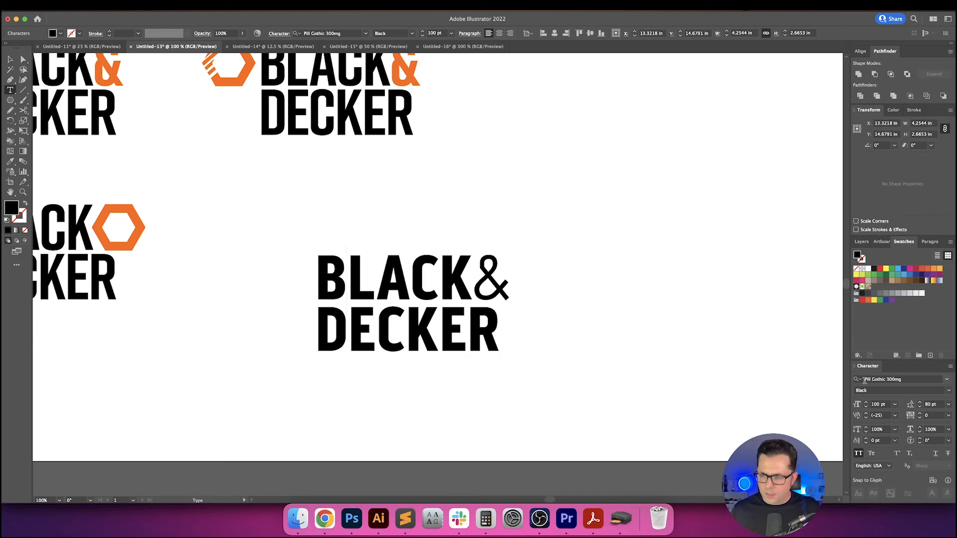
left_click(885, 416)
type("-70")
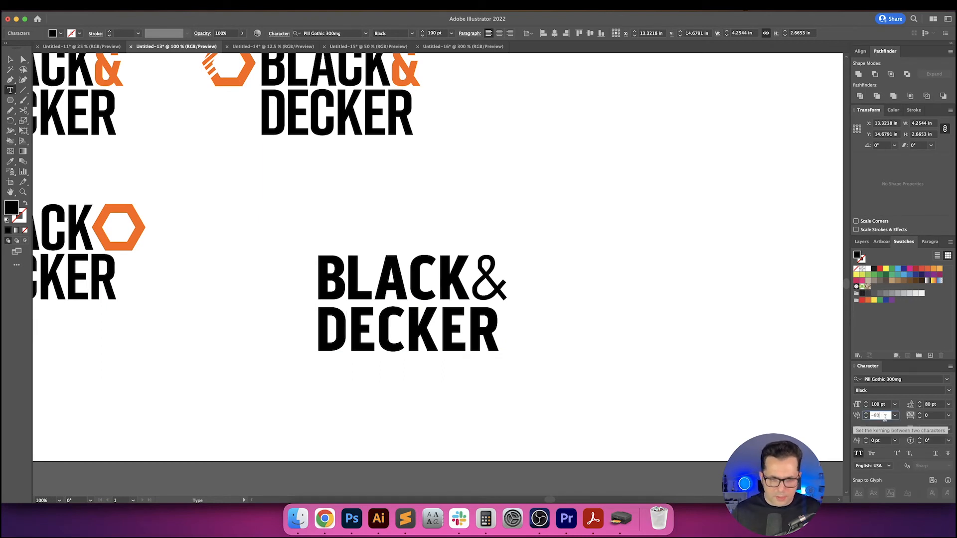
key("Return")
- Set the kerning between the L and A of BLACK to -20
left_click(885, 416)
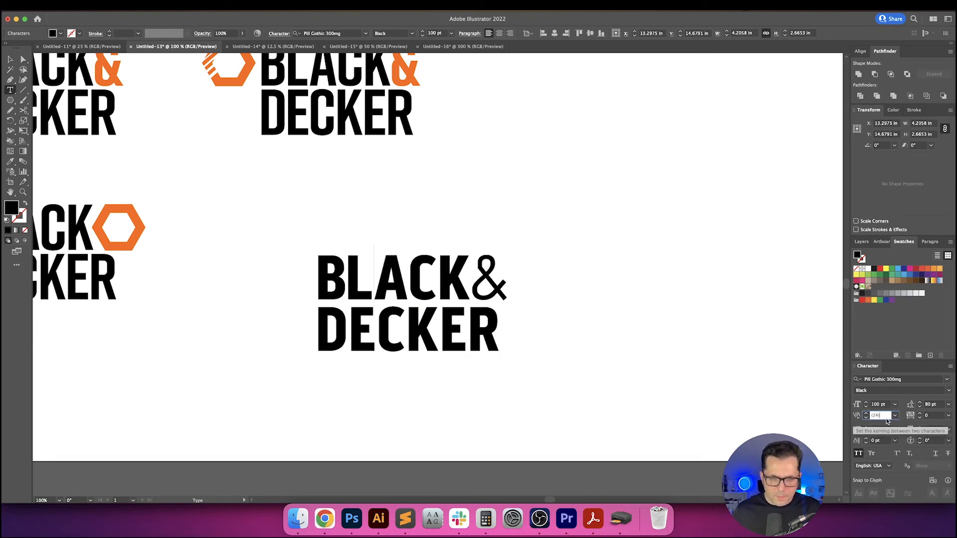
type("-20")
key("Return")
key("Right")
key("Right")
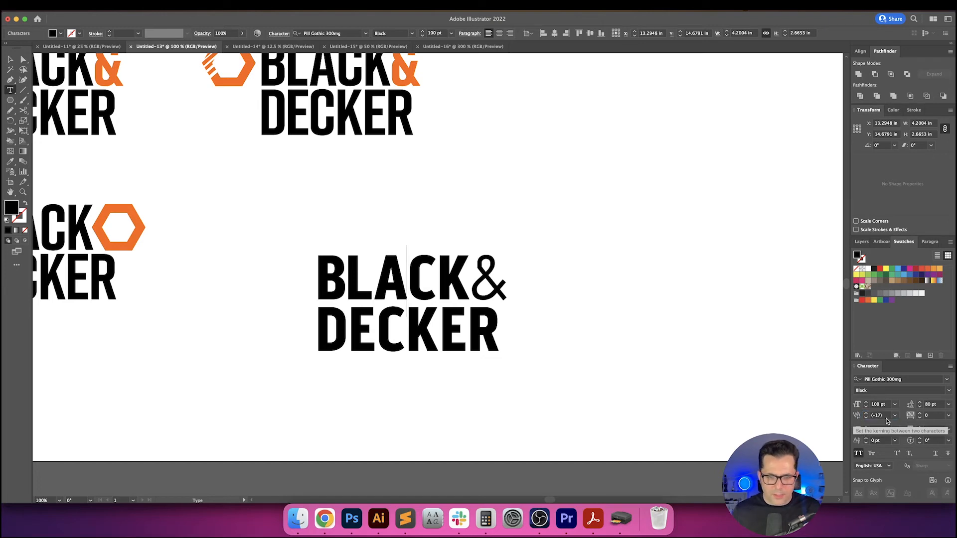
- Set the kerning between the A and C of BLACK to -40
key("shift+Down")
key("shift+Down")
key("Left")
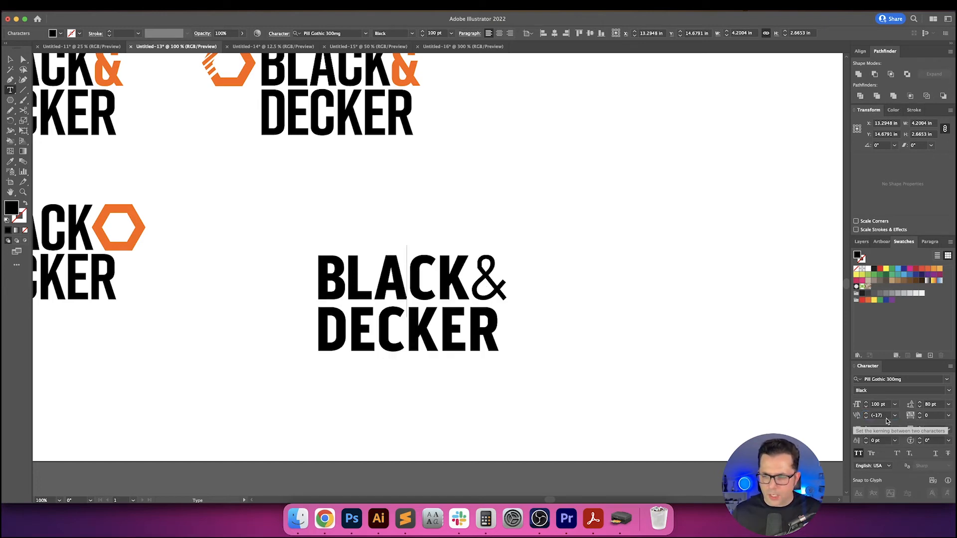
left_click(884, 415)
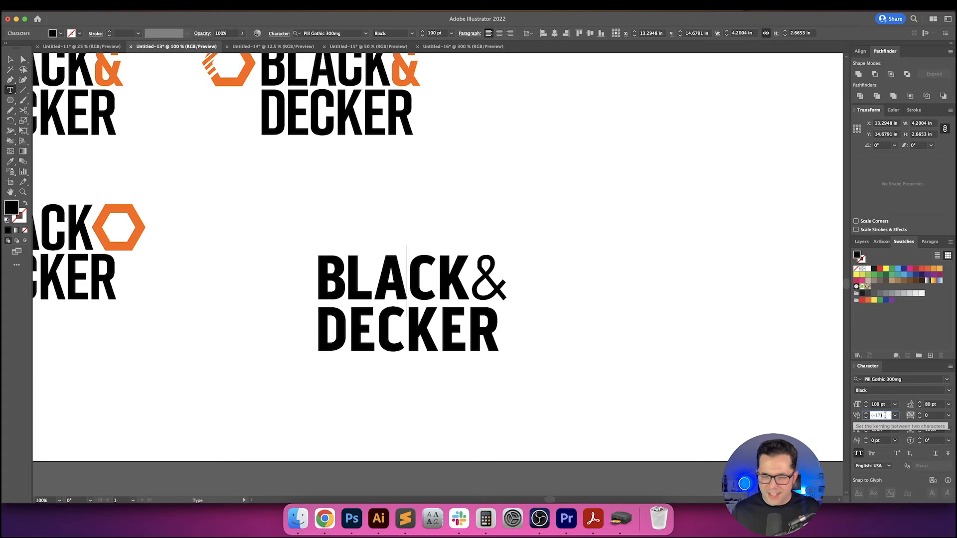
key("shift+Down")
key("shift+Down")
key("shift+Down")
key("shift+Down")
key("shift+Up")
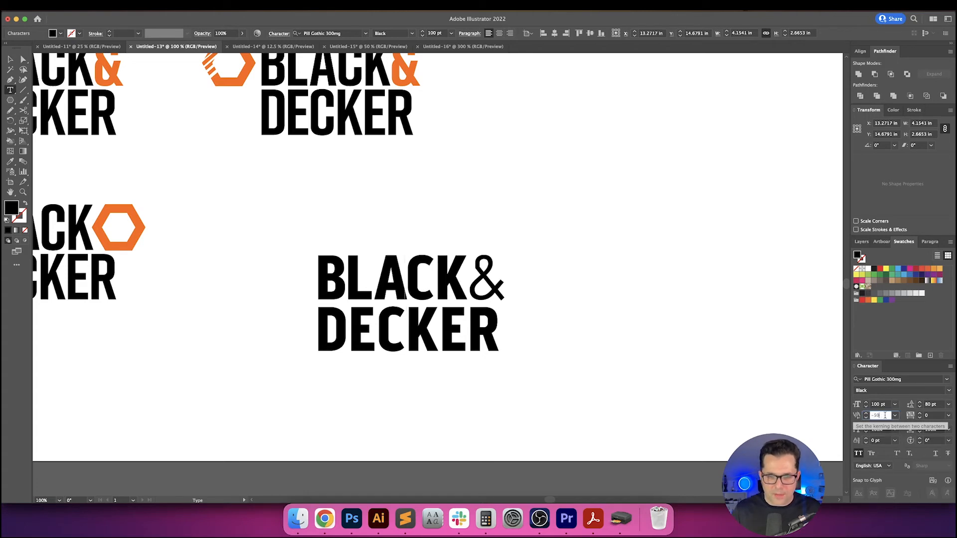
key("Return")
key("Right")
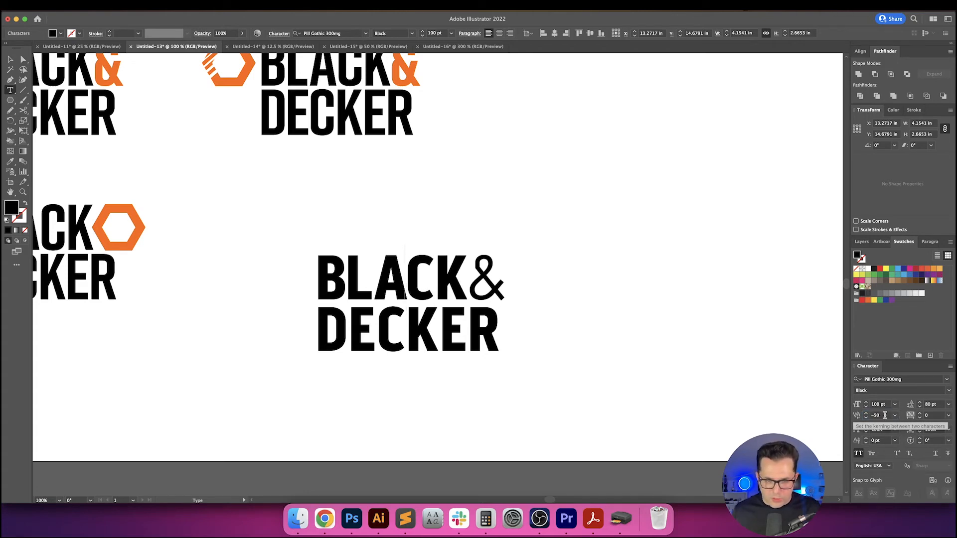
key("shift+Up")
- Set the kerning between the C and K of BLACK to -20
left_click(885, 415)
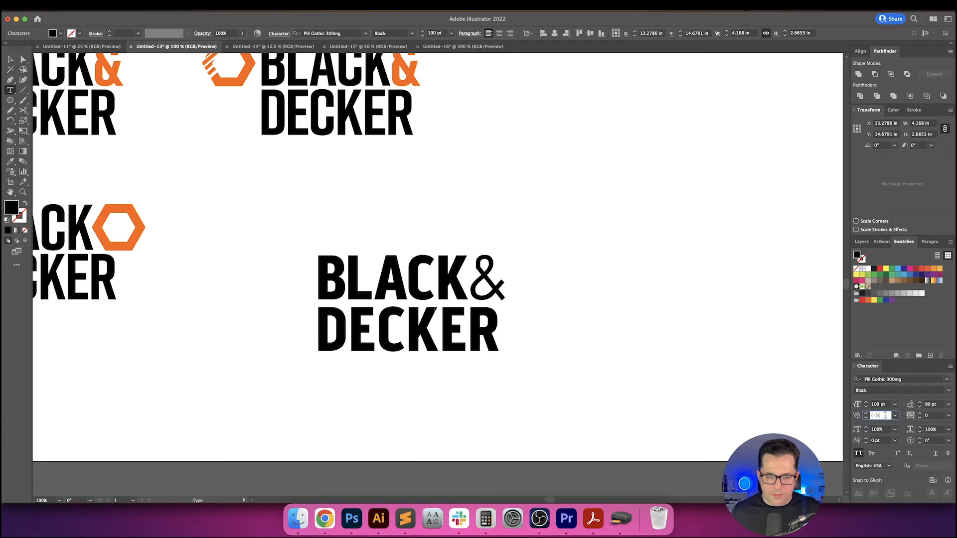
type("-20")
key("Return")
key("shift+Down")
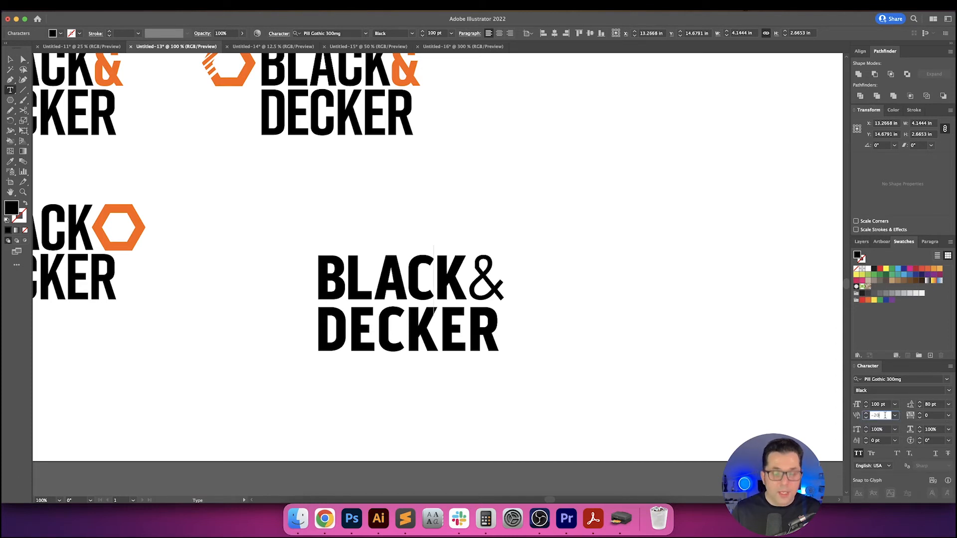
key("Return")
key("Right")
- Tighten the kerning between the K of BLACK and the ampersand
left_click(885, 415)
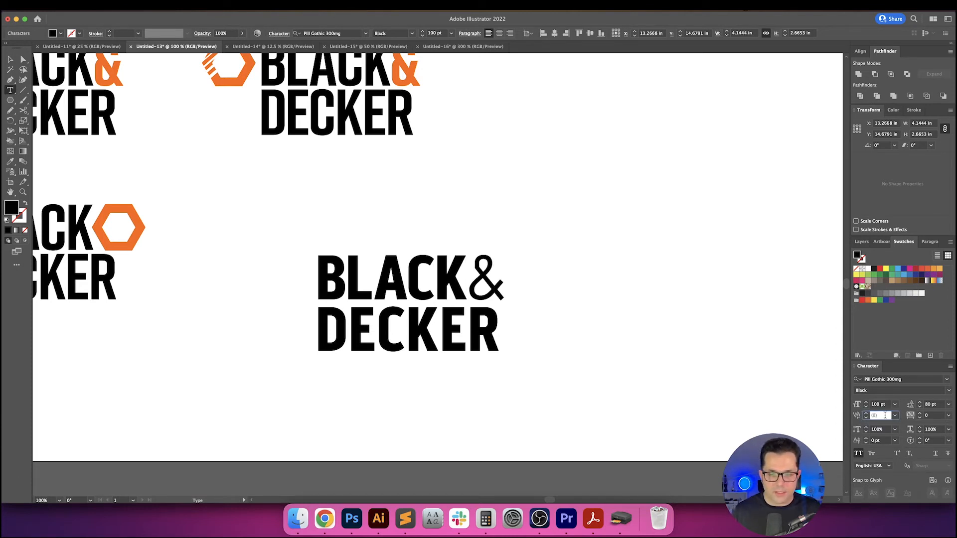
key("Down")
key("Down")
key("Down")
key("Down")
key("Down")
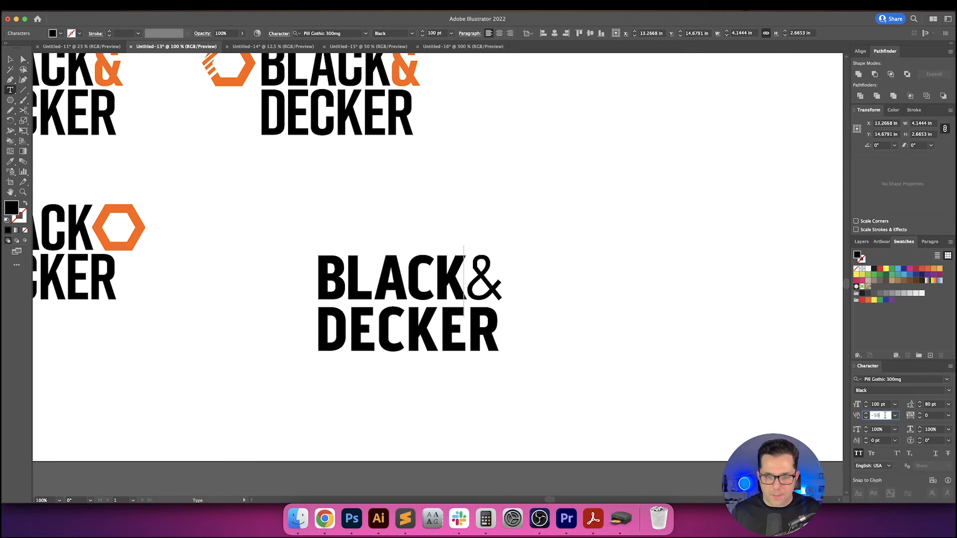
key("Return")
- Set the kerning between the D and first E of DECKER to -60
key("super+Left")
key("Right")
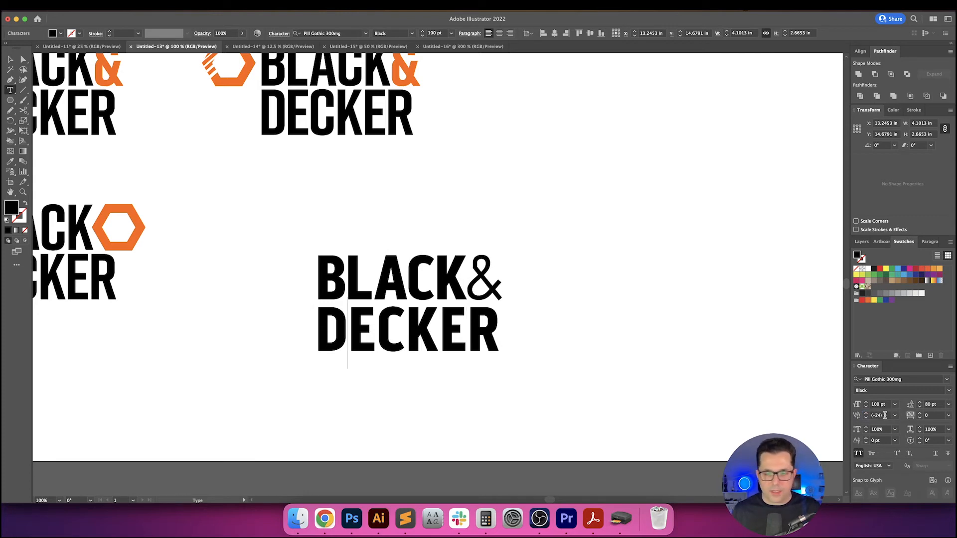
left_click(885, 415)
key("Down")
key("Down")
key("Down")
key("Down")
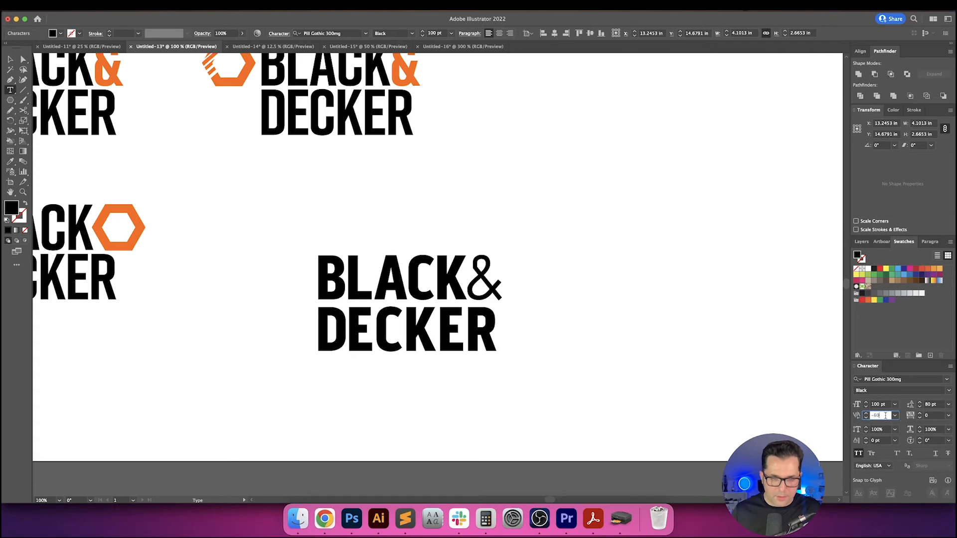
key("Return")
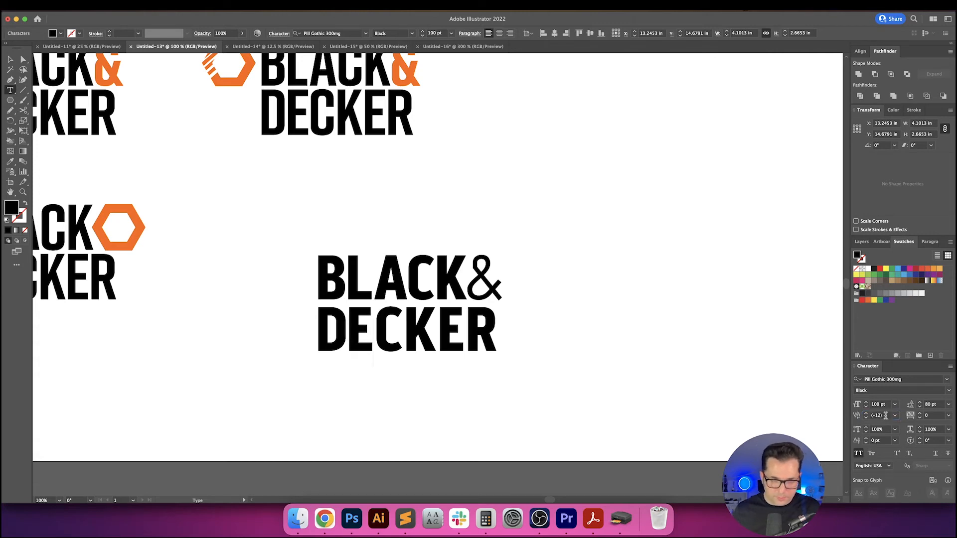
- Try kerning of -50 between the E and C of DECKER and -30 between the C and K
left_click(885, 415)
key("Down")
key("Down")
key("Down")
key("Down")
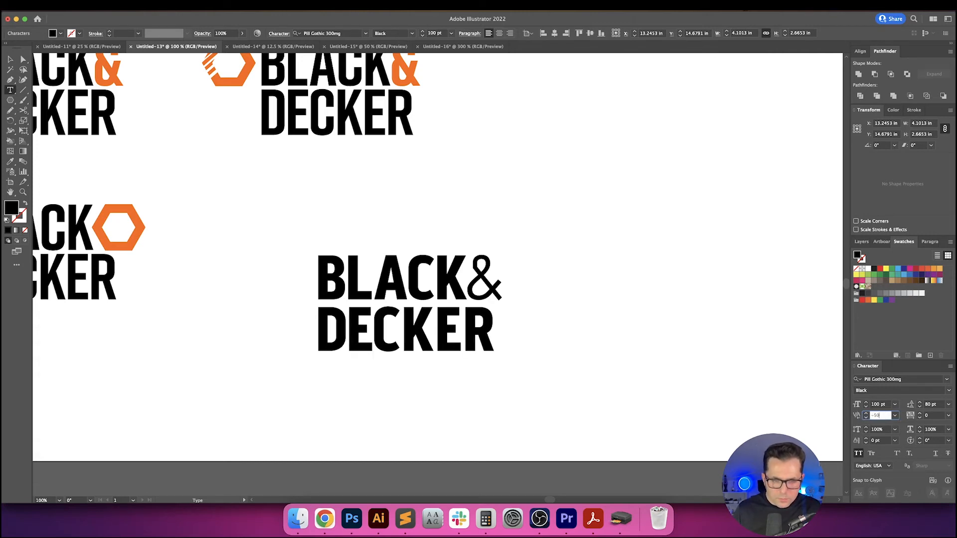
key("Up")
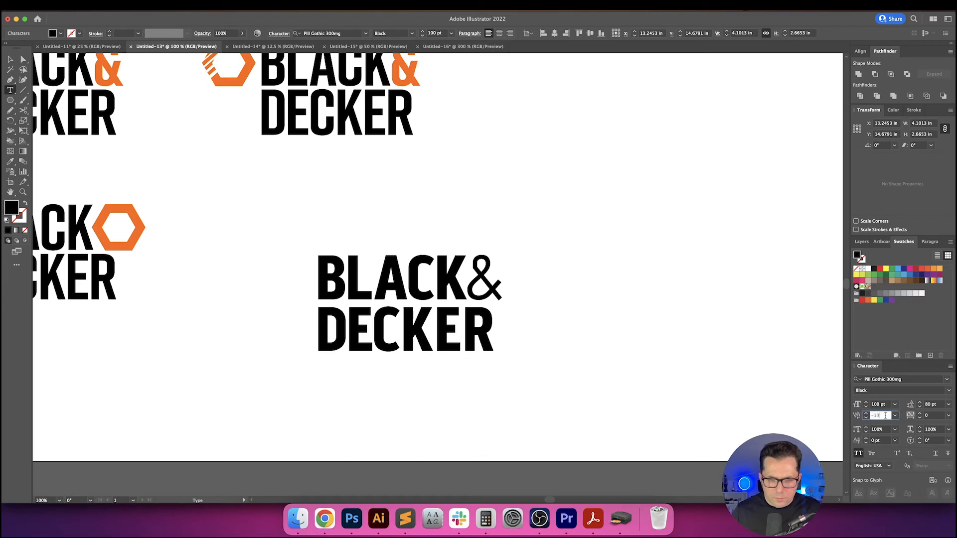
key("Return")
- Set the kerning between the K and E of DECKER to -30 and between the E and R to -50
key("Right")
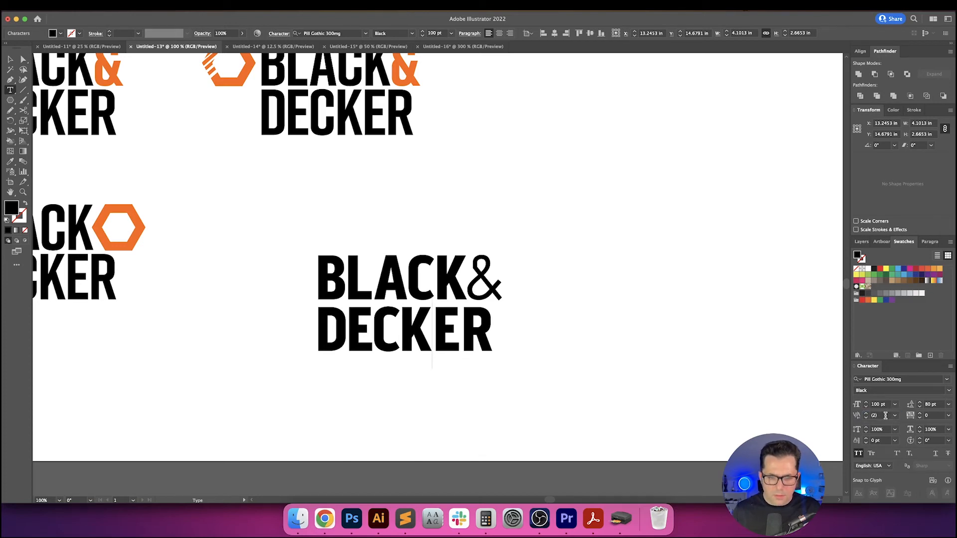
left_click(885, 415)
type("-30")
key("Return")
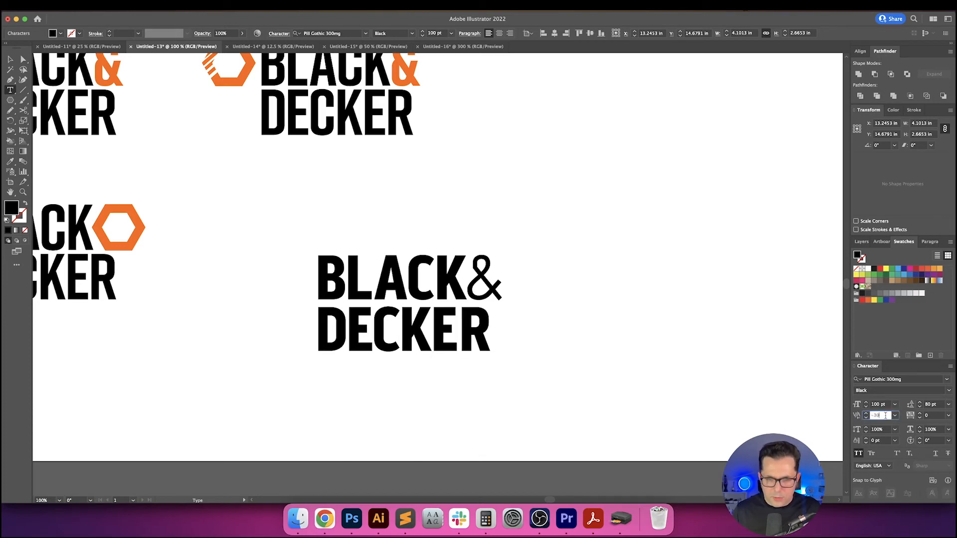
left_click(885, 415)
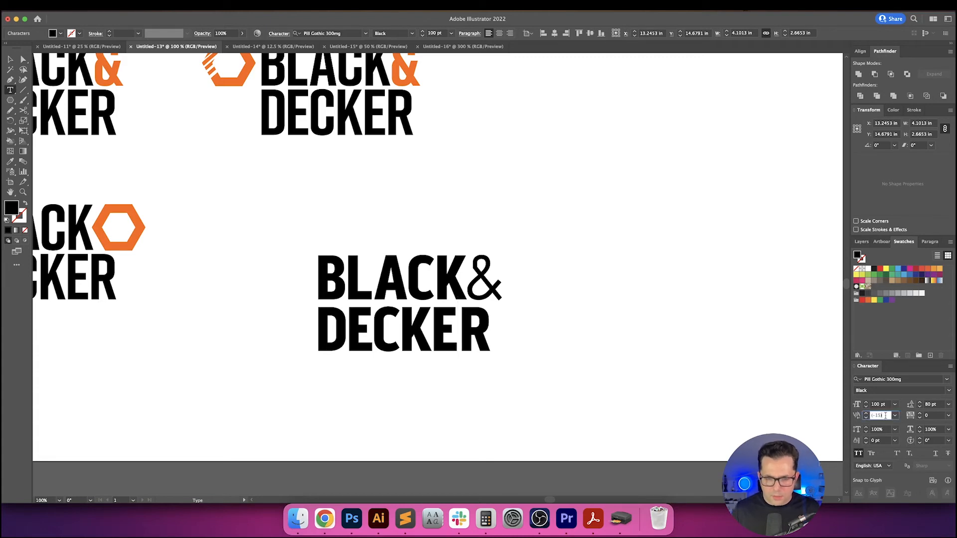
type("-50")
key("Return")
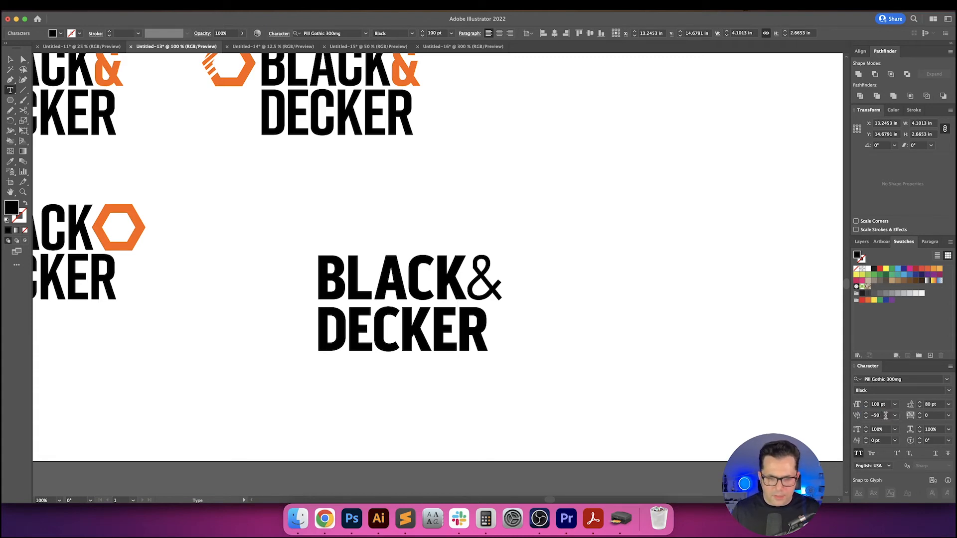
- Loosen DECKER's kerning to -40 between the first E and C and -20 between the C and K, and finish text editing
key("Right")
left_click(885, 415)
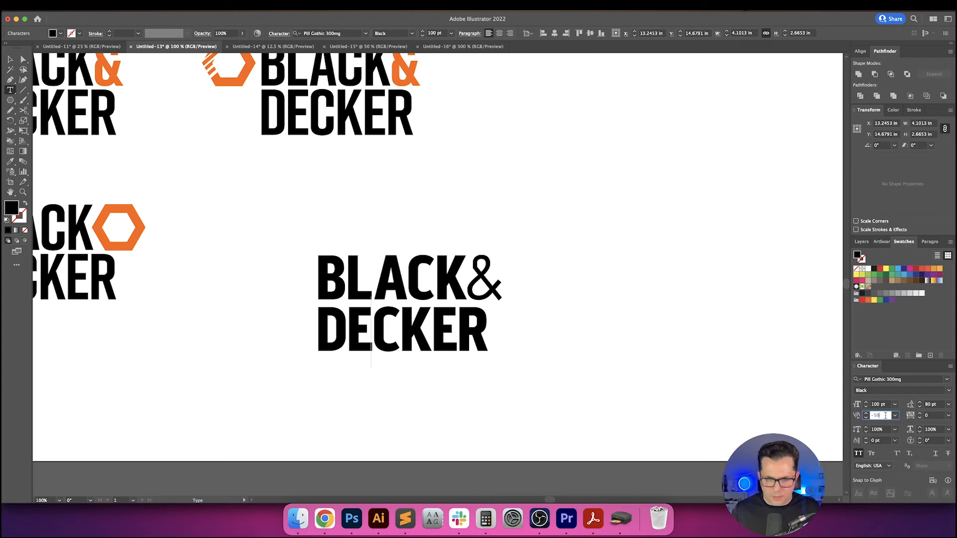
type("-40")
key("Return")
key("Right")
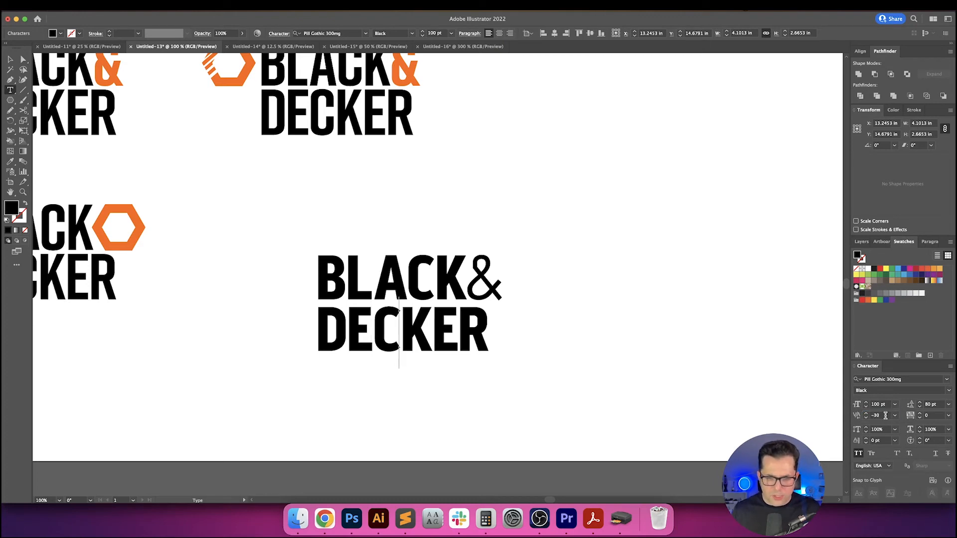
left_click(885, 415)
type("-20")
key("Return")
key("Escape")
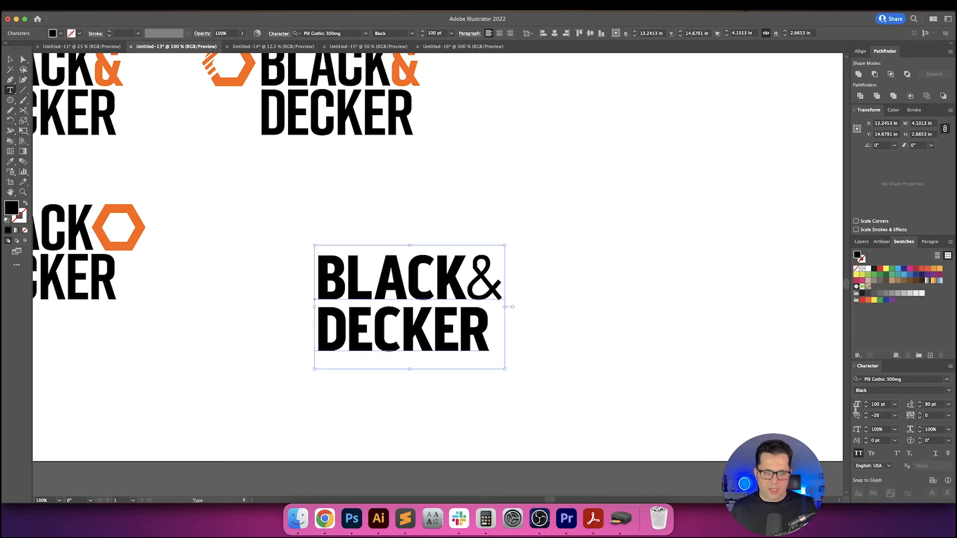
- Convert the kerned stacked wordmark to outlines and ungroup its letters
left_click(672, 346, "super")
scroll(673, 346, "left", 1)
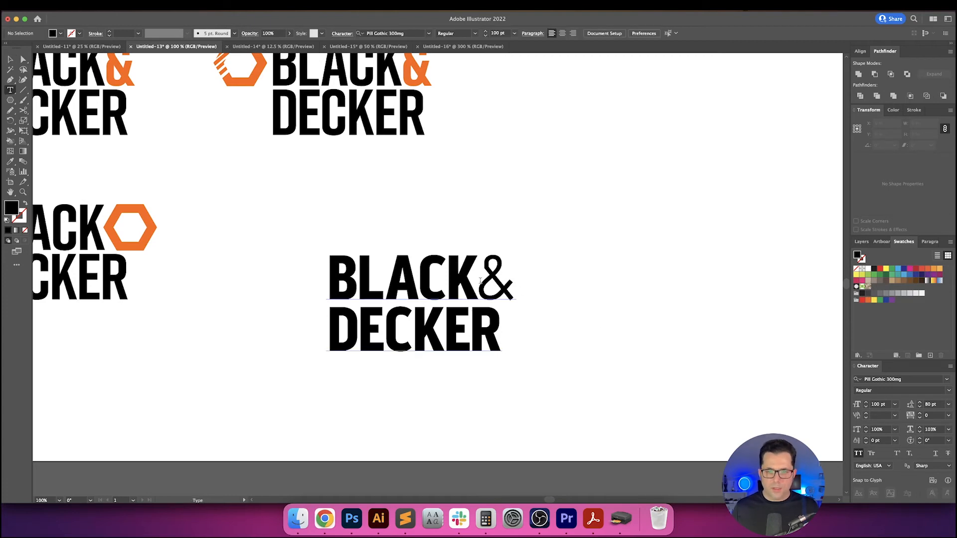
key("v")
left_click_drag(487, 274, 320, 331)
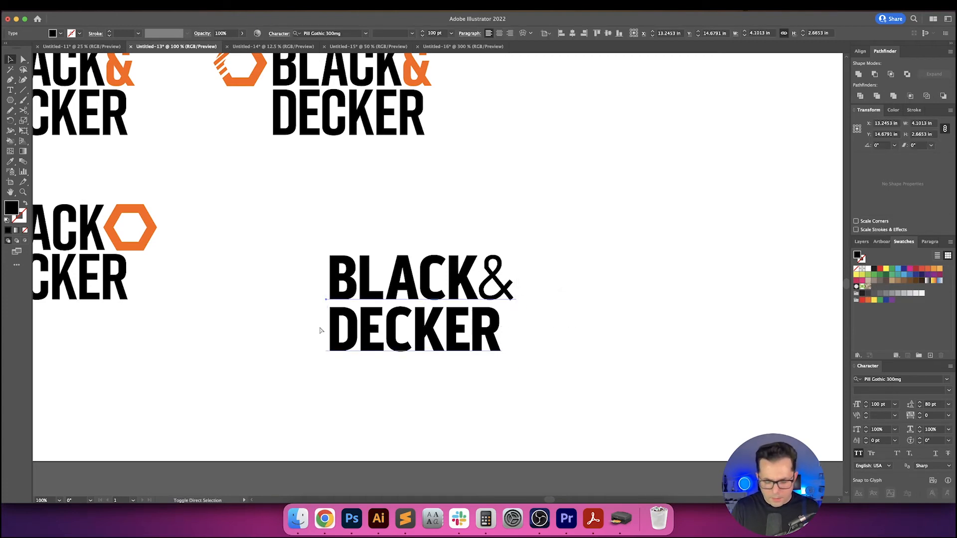
key("super+shift+o")
key("super+shift+g")
left_click(320, 331)
- Group the outlined BLACK& letters as one line and the DECKER letters as another
key("a")
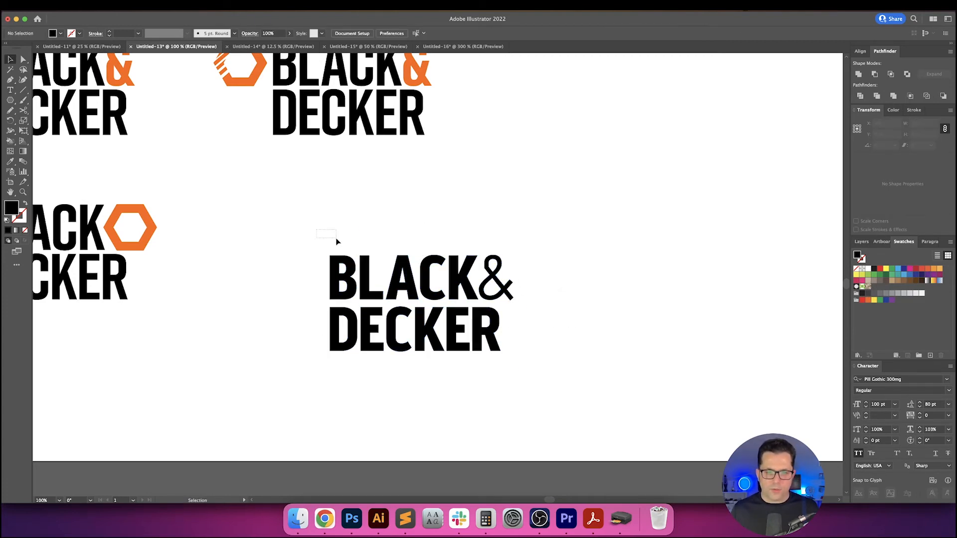
left_click_drag(324, 232, 540, 279)
key("v")
left_click_drag(557, 373, 282, 326)
scroll(269, 271, "down", 1)
scroll(269, 271, "left", 1)
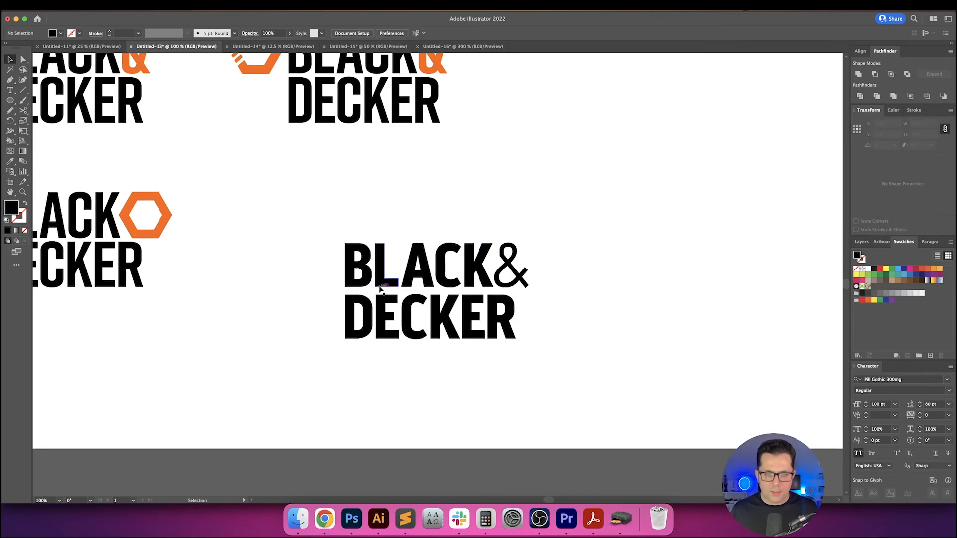
- Space the DECKER group vertically 0.0625 in from the BLACK& group, using BLACK& as the key object
left_click(386, 288, "shift")
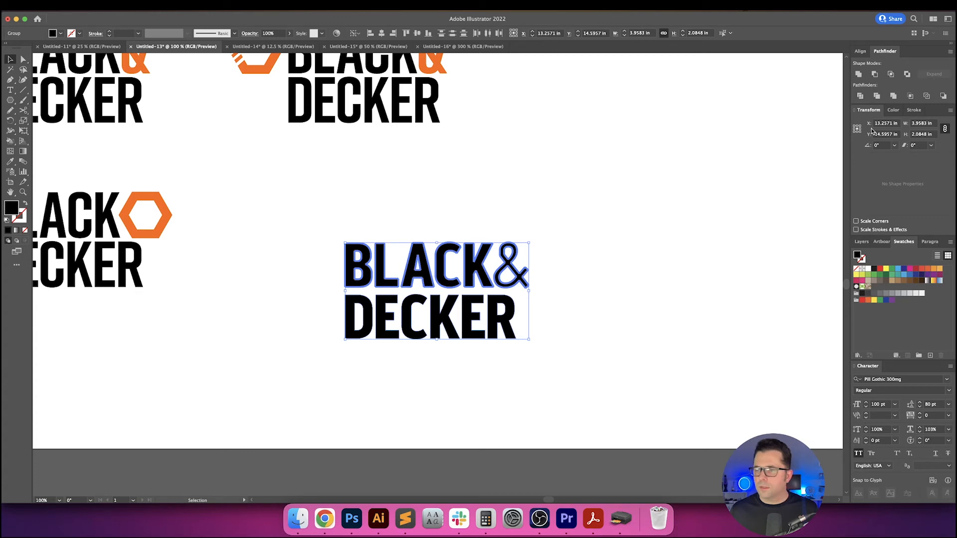
left_click(862, 51)
left_click_drag(666, 194, 473, 316)
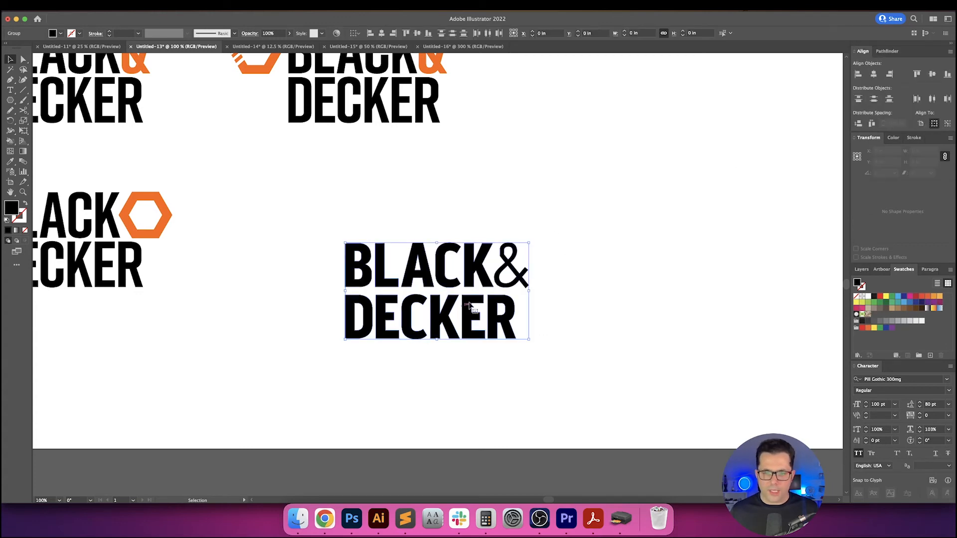
left_click(483, 277)
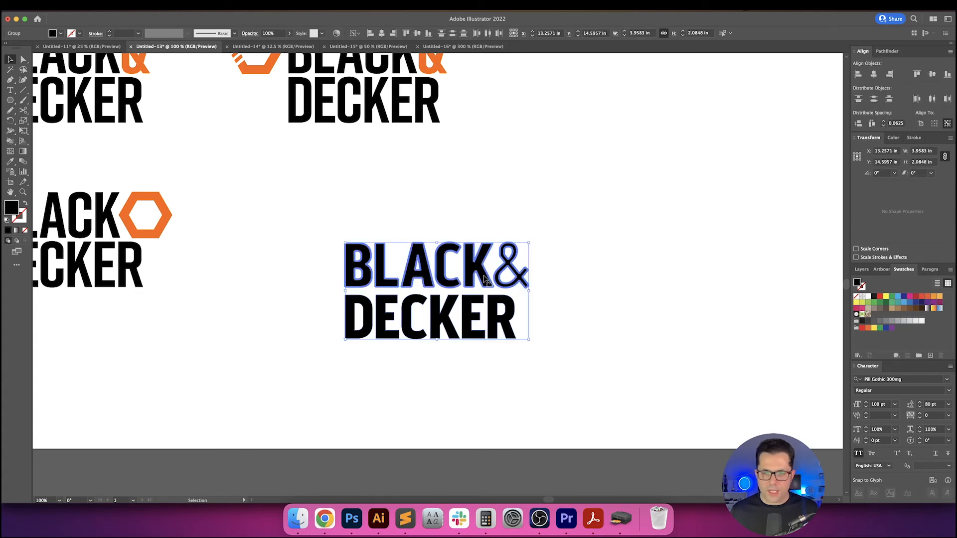
left_click(858, 124)
left_click(600, 337)
scroll(593, 336, "right", 2)
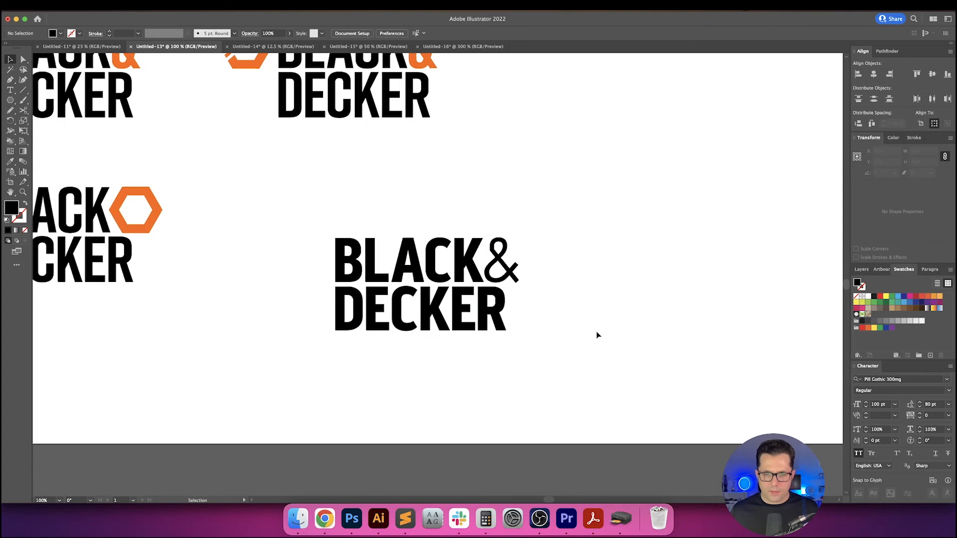
- Ungroup both lines of the stacked wordmark and move it straight right by about 2.66 in
left_click_drag(596, 333, 598, 335)
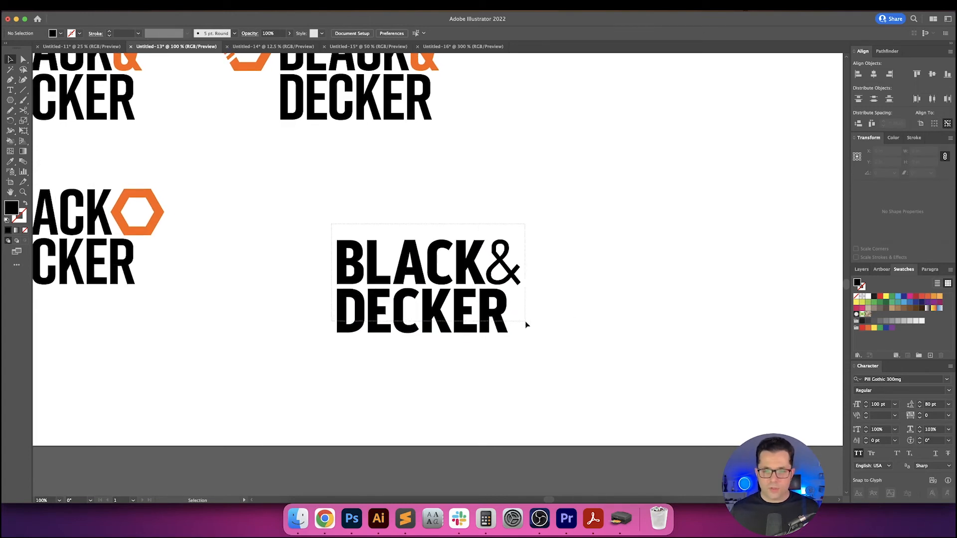
left_click_drag(525, 323, 529, 323)
left_click_drag(532, 323, 573, 278)
left_click(558, 229)
left_click_drag(558, 229, 487, 249)
left_click_drag(572, 216, 304, 384)
left_click(535, 353)
key("b")
left_click_drag(546, 346, 580, 353)
key("v")
left_click_drag(354, 266, 418, 282)
- Place an orange hexagon ring directly in front of the B of BLACK
left_click_drag(140, 250, 560, 322)
key("super+equal")
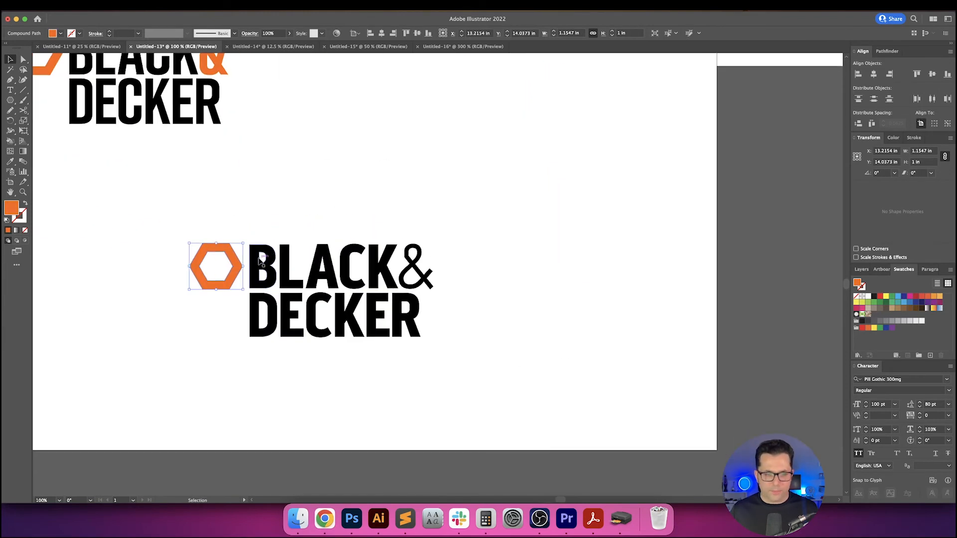
left_click_drag(269, 261, 323, 260)
left_click(234, 210)
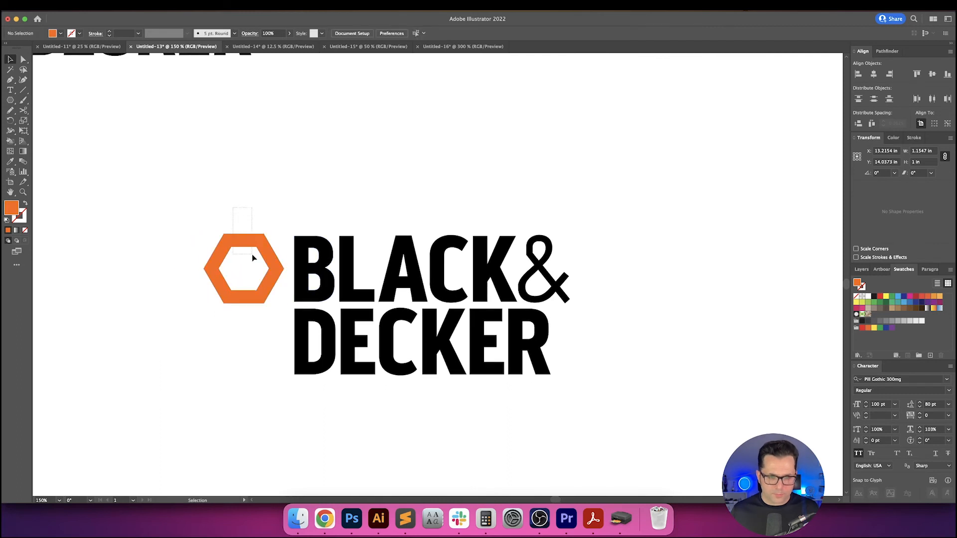
- Align the top edges of the hexagon ring and the B of BLACK
left_click(265, 250)
left_click(316, 243, "shift")
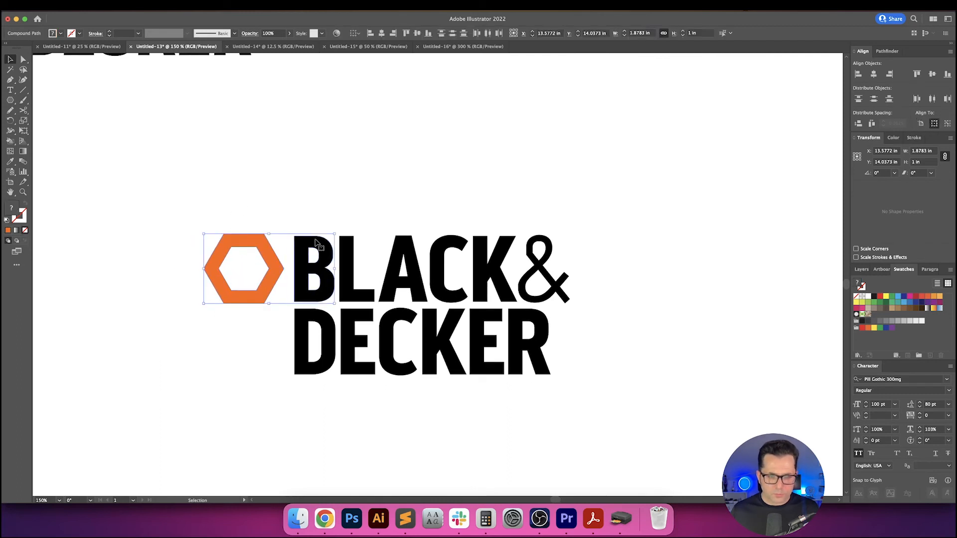
left_click(406, 33)
left_click(277, 213)
- Scale the BLACK& letters proportionally to a height of 1 in to match the hexagon ring
left_click(255, 238)
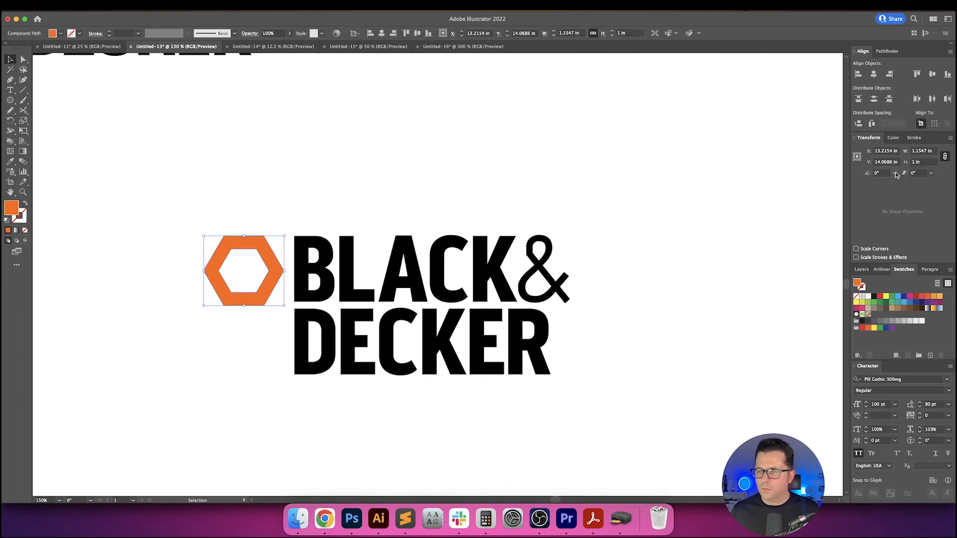
left_click_drag(294, 213, 581, 269)
left_click(924, 162)
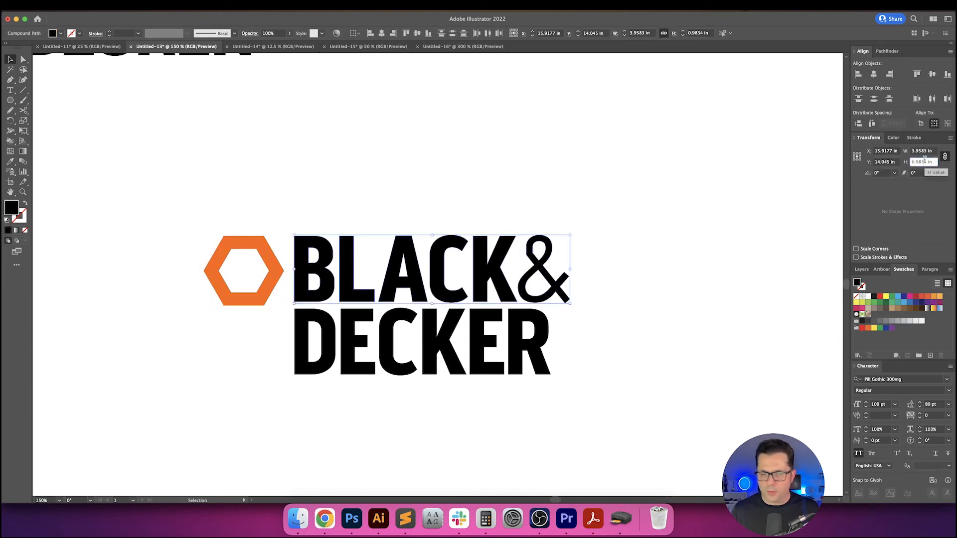
type("1")
key("Return")
- Scale the DECKER letters proportionally to a height of 1 in
left_click_drag(559, 381, 282, 342)
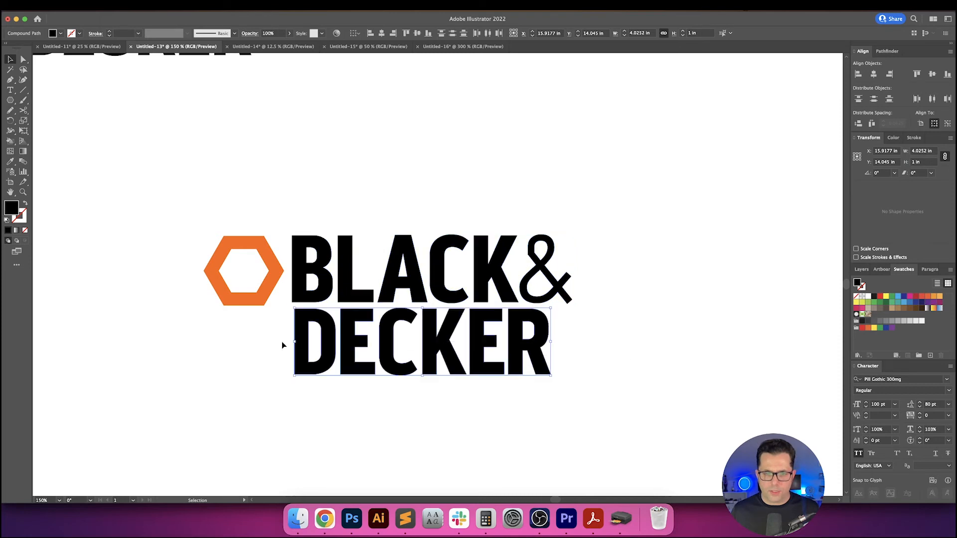
left_click(932, 162)
type("1")
key("Return")
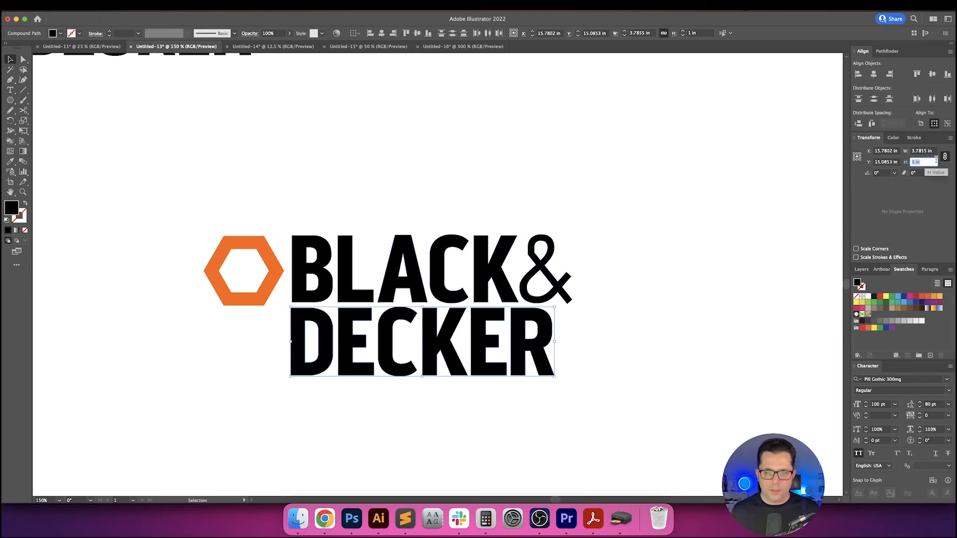
- Group the BLACK& and DECKER letters as separate lines and set the vertical gap between the two groups to 0.0625 in
left_click_drag(626, 375, 384, 285)
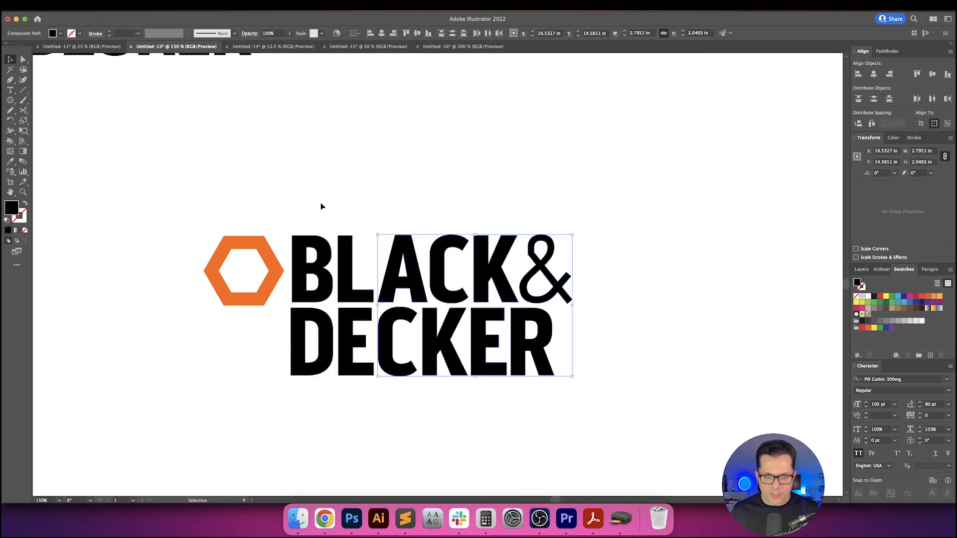
left_click_drag(277, 201, 438, 264)
left_click_drag(310, 203, 576, 273)
left_click_drag(663, 369, 258, 346)
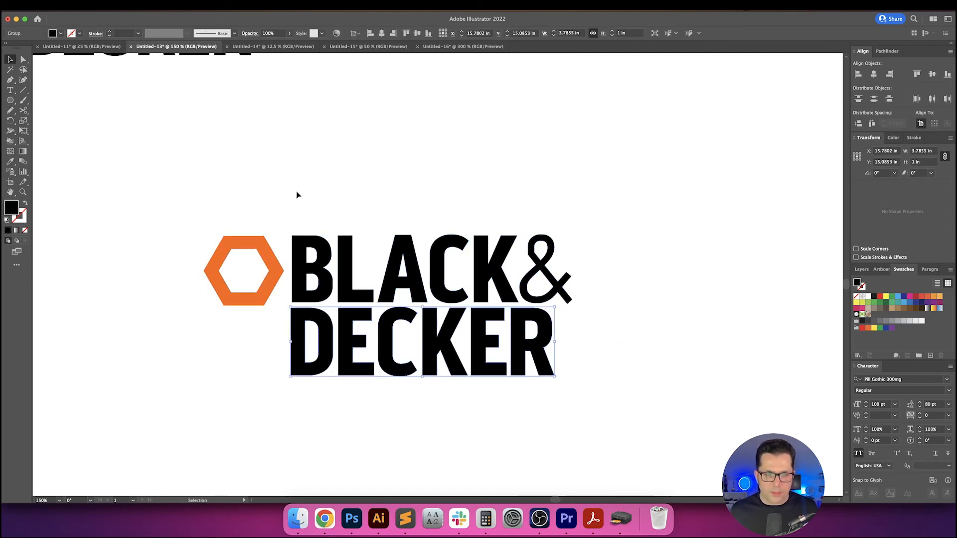
left_click(402, 273, "shift")
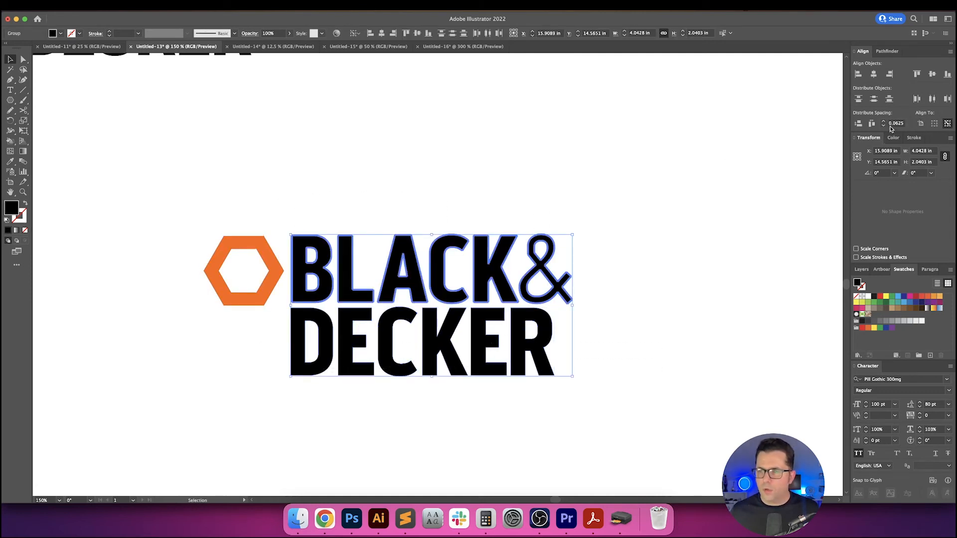
left_click(633, 276)
scroll(618, 275, "left", 2)
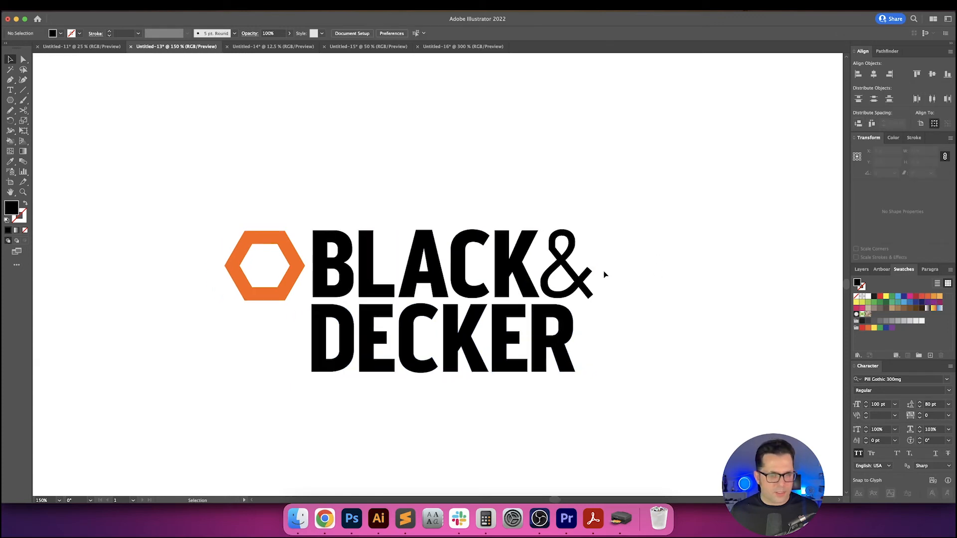
- Align the left edges of the BLACK& and DECKER groups
left_click_drag(380, 306, 629, 371)
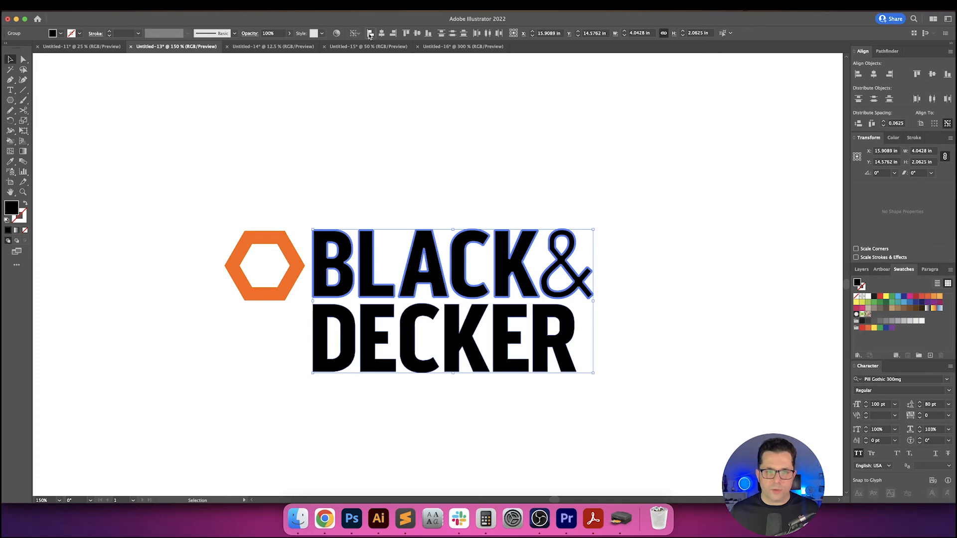
left_click(384, 150)
scroll(377, 149, "down", 1)
left_click_drag(376, 149, 369, 141)
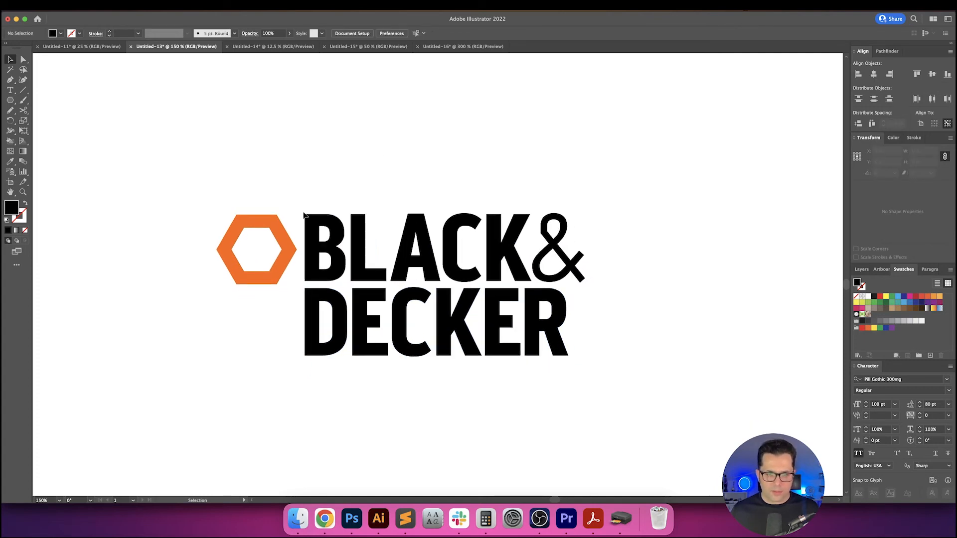
- Align the orange hexagon ring vertically with the BLACK& group
left_click(280, 225)
left_click(323, 118)
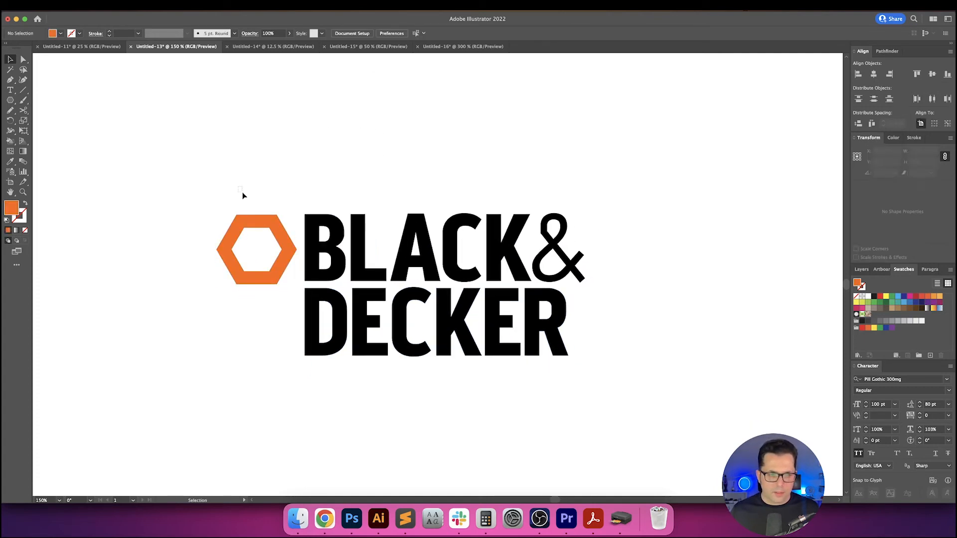
left_click_drag(241, 192, 339, 252)
left_click(413, 33)
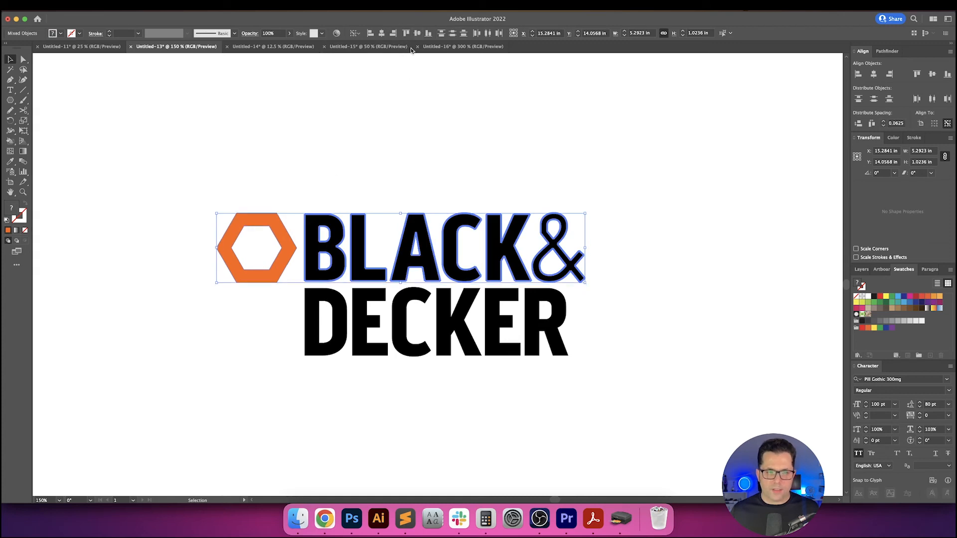
left_click(299, 188)
left_click_drag(320, 228, 324, 234)
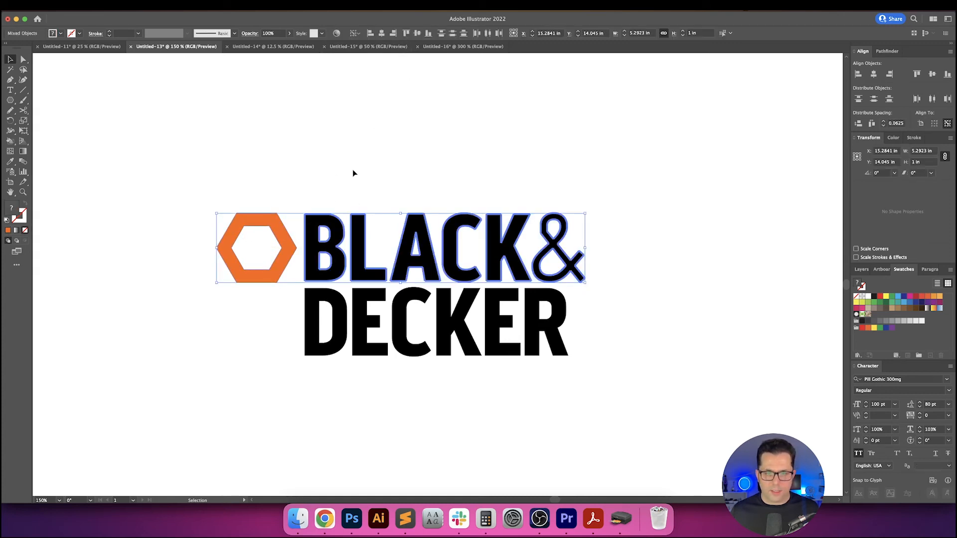
- Set the horizontal gap between the hexagon ring and the BLACK& group to 0.0625 in
left_click(871, 123)
left_click(402, 130)
left_click_drag(211, 167, 597, 252)
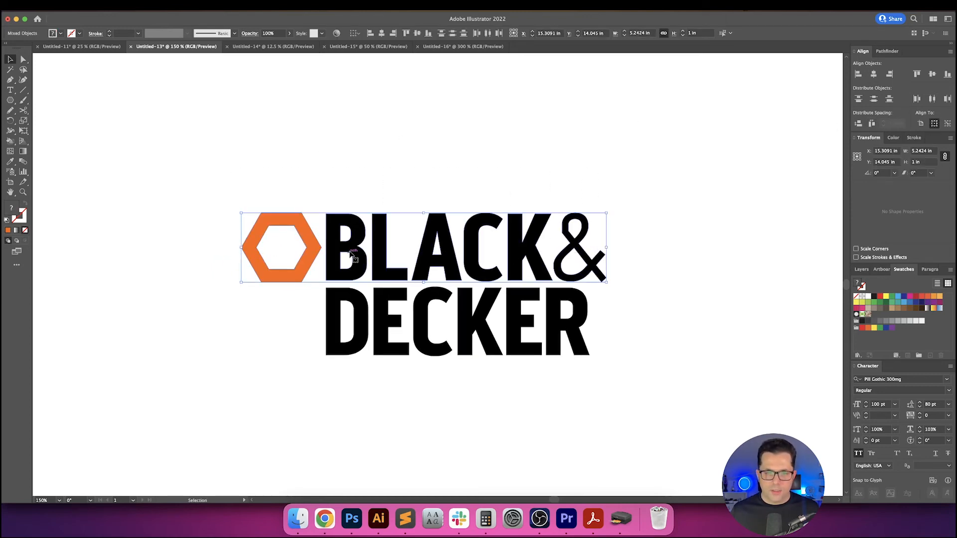
left_click(339, 166)
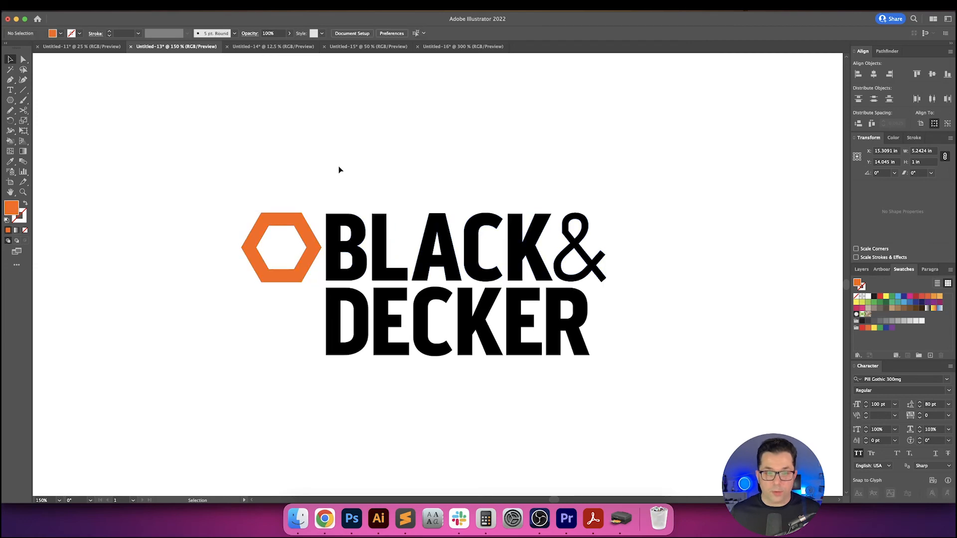
- Enlarge the artboard from its lower-right corner so it extends under the logo history reference and adds space below the logos
scroll(338, 167, "down", 2)
left_click_drag(377, 174, 415, 253)
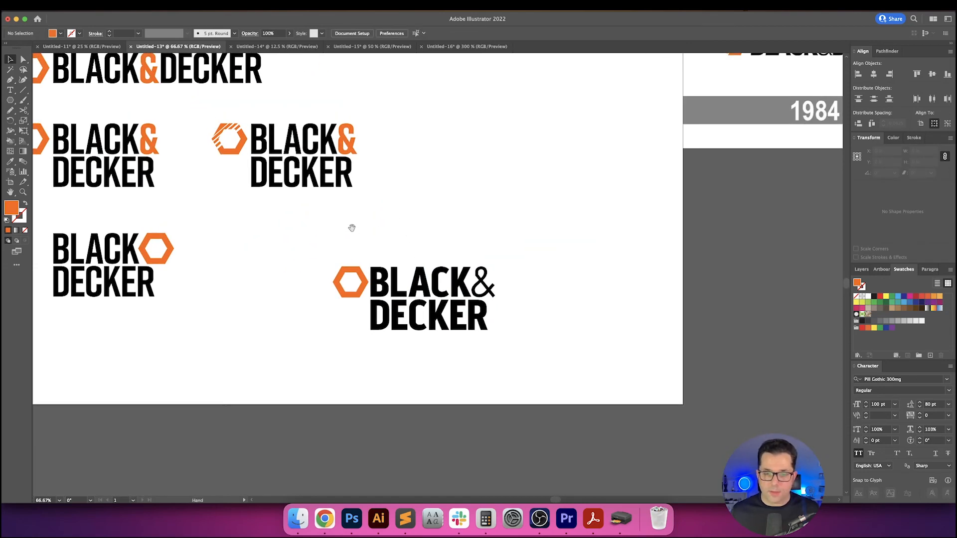
left_click_drag(352, 228, 391, 249)
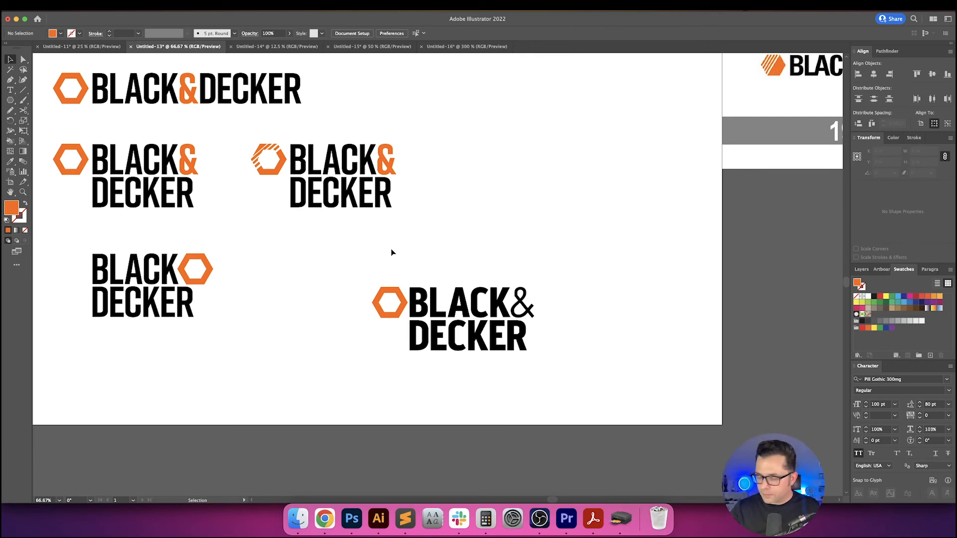
left_click_drag(407, 252, 363, 315)
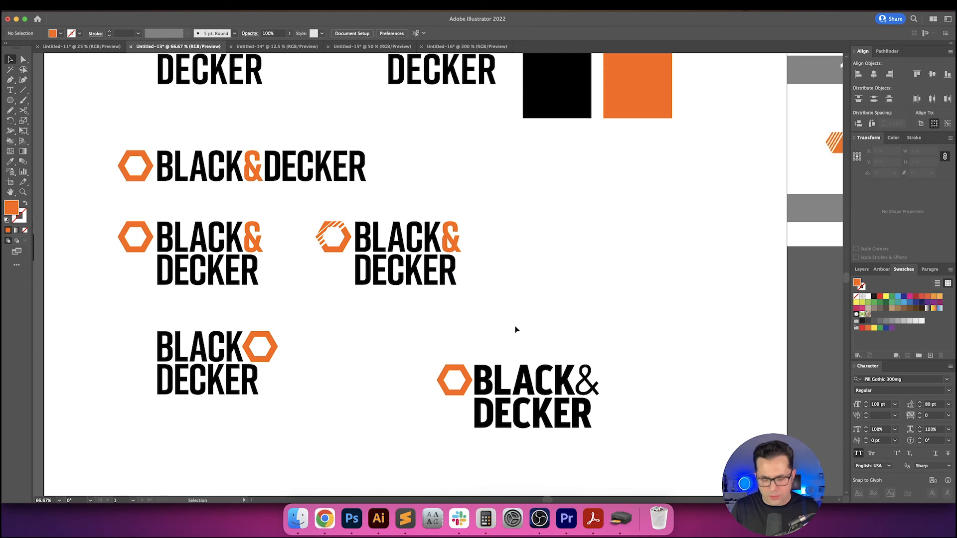
key("super+minus")
key("super+minus")
left_click_drag(520, 328, 418, 310)
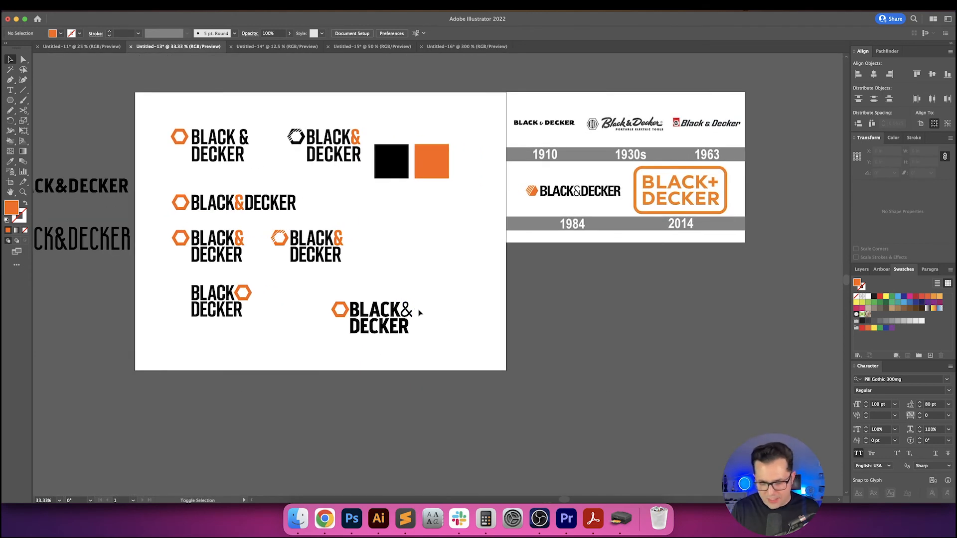
key("shift+o")
scroll(428, 304, "down", 5)
scroll(439, 297, "right", 3)
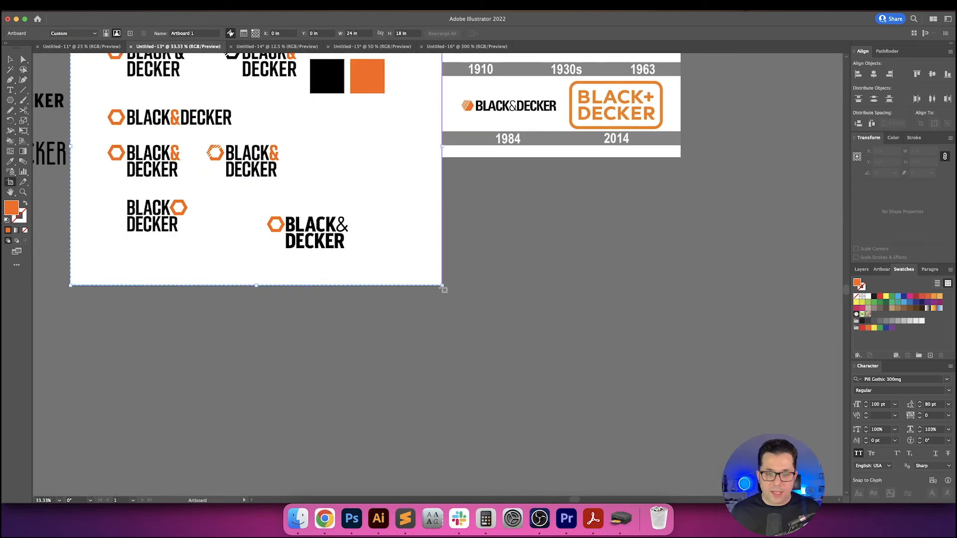
left_click_drag(442, 285, 696, 444)
key("Escape")
scroll(493, 352, "up", 3)
scroll(498, 354, "left", 2)
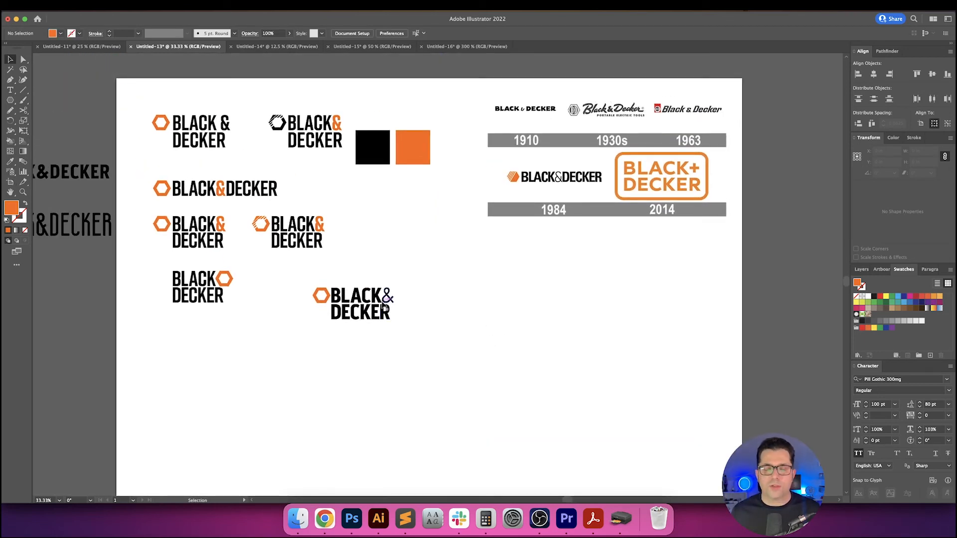
scroll(382, 304, "up", 1)
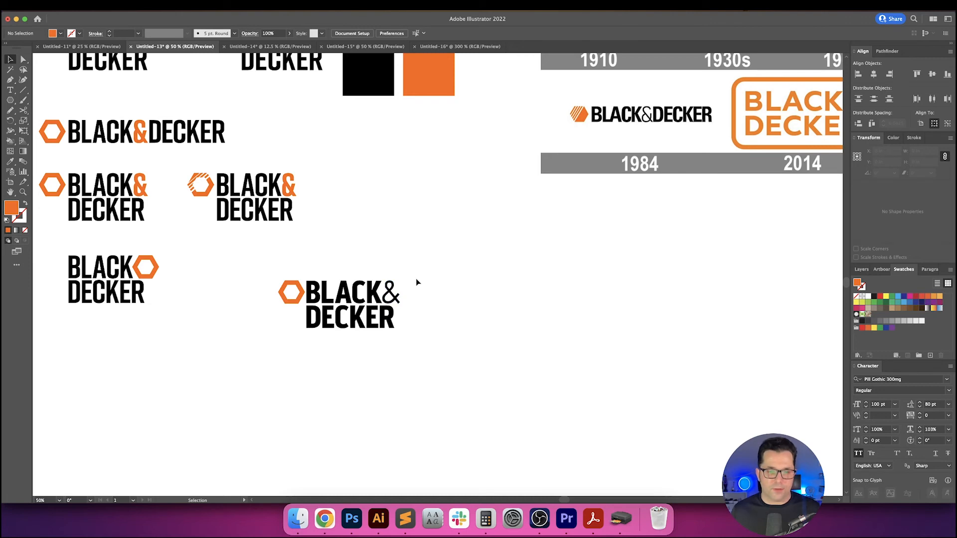
left_click_drag(423, 258, 219, 382)
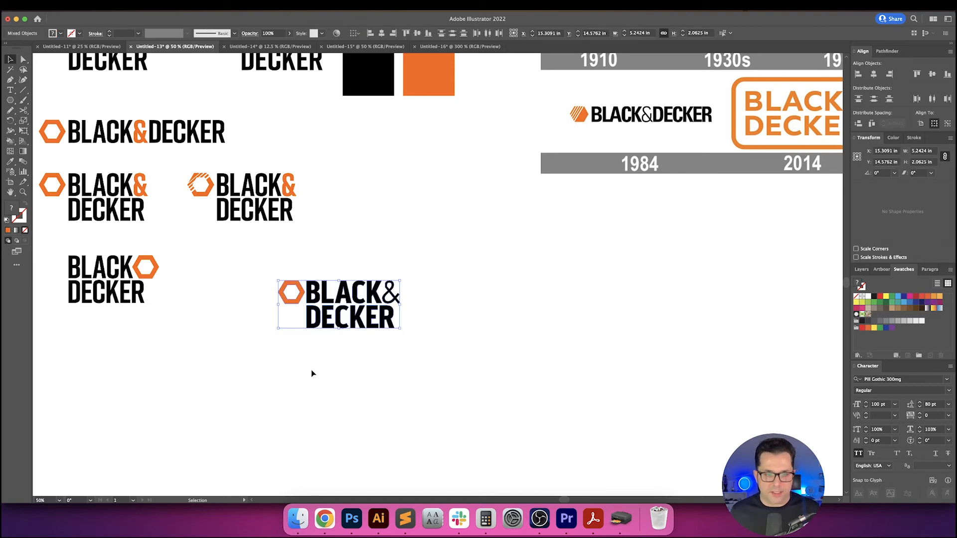
left_click(312, 373)
left_click_drag(294, 379, 381, 401)
left_click_drag(301, 300, 335, 414)
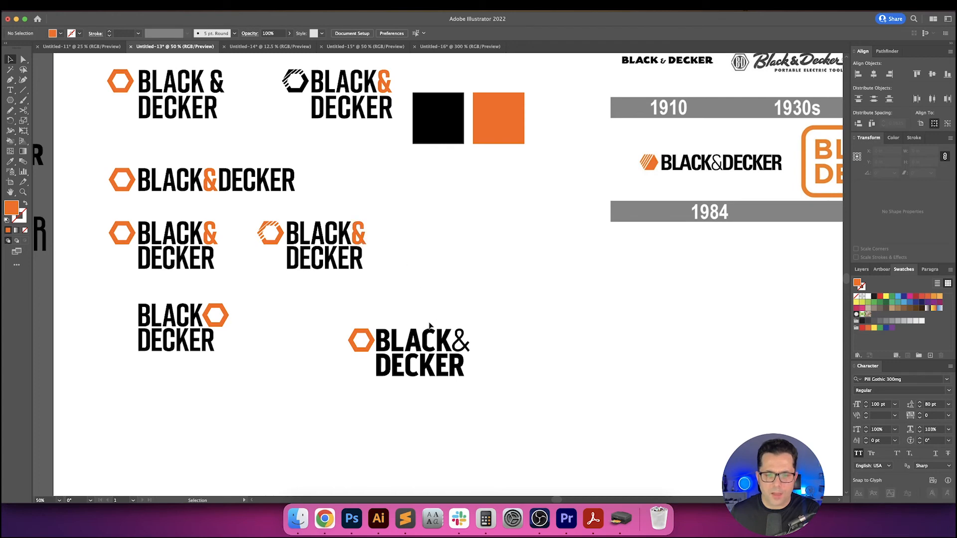
left_click(454, 332)
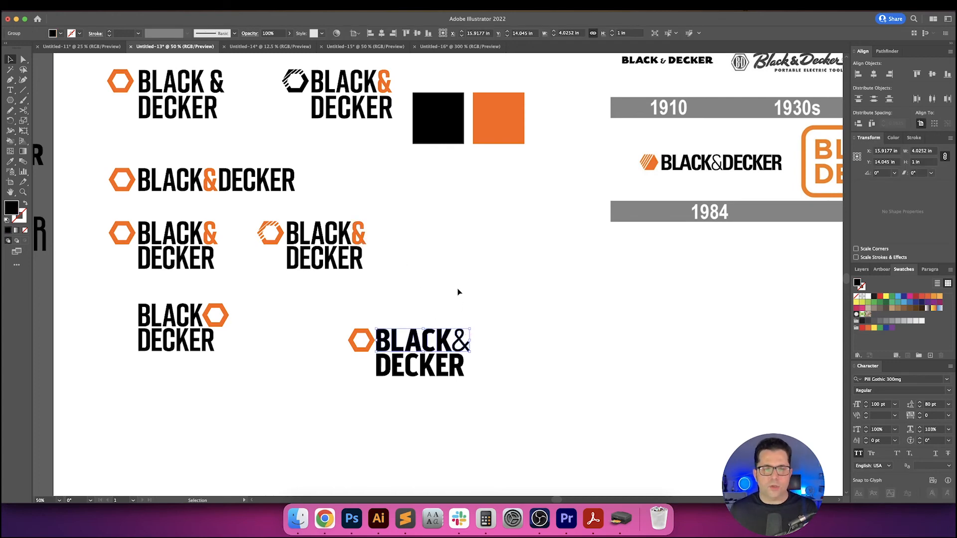
left_click(409, 272)
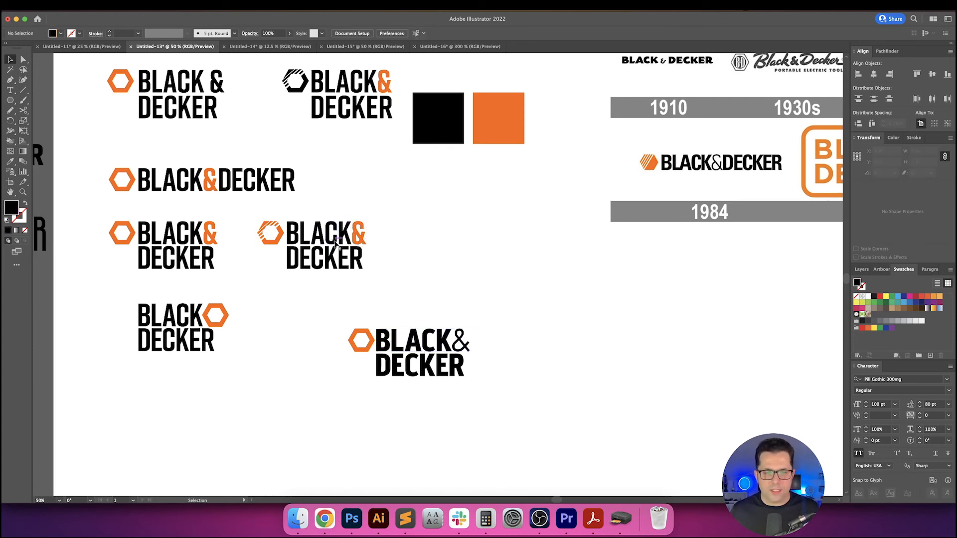
- Ungroup BLACK& in the new hexagon logo and move its light ampersand well clear to the right of the logo
left_click_drag(454, 266, 515, 298)
key("super+shift+g")
left_click(463, 277)
left_click(408, 231)
- Ungroup BLACK& in the striped-hexagon logo and place a copy of its orange ampersand after BLACK in the new logo
left_click(325, 197)
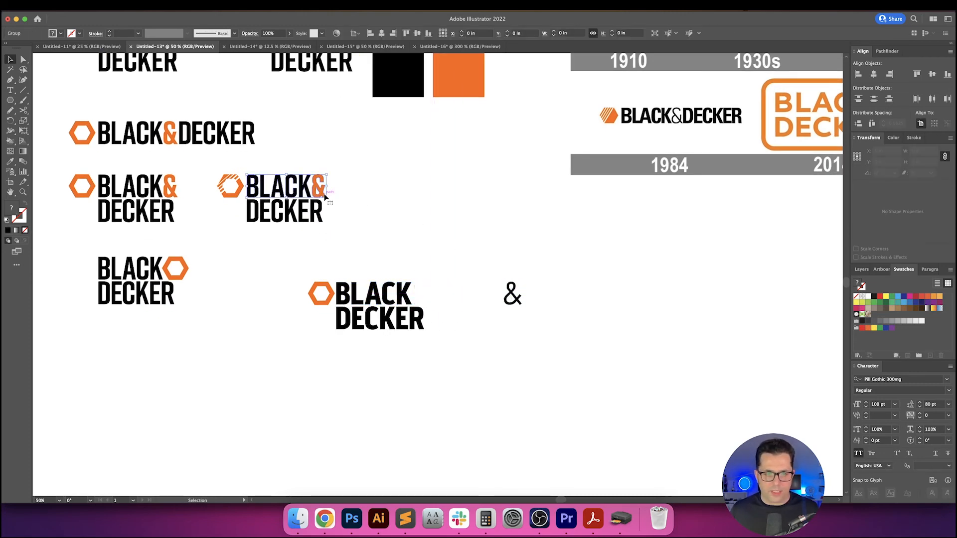
key("super+shift+g")
left_click(329, 196)
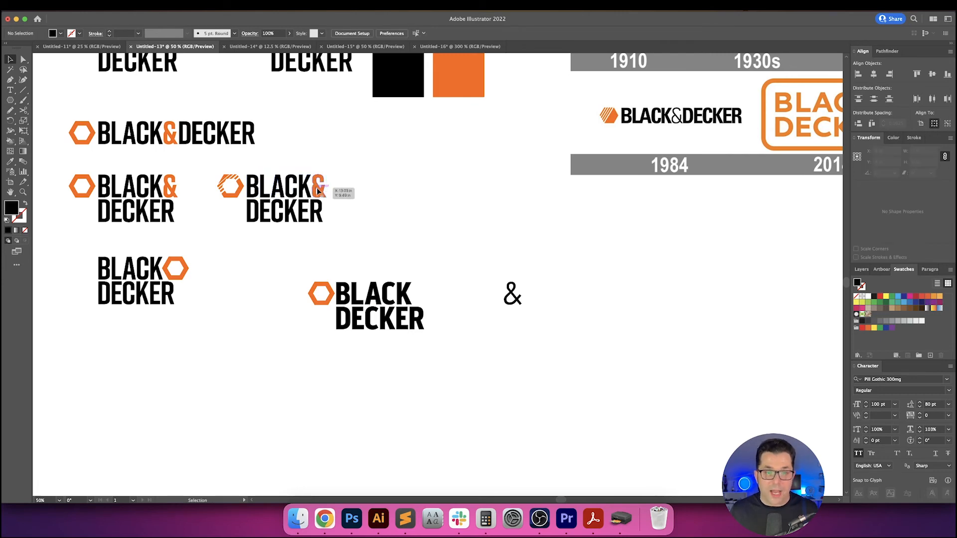
left_click_drag(317, 190, 421, 297)
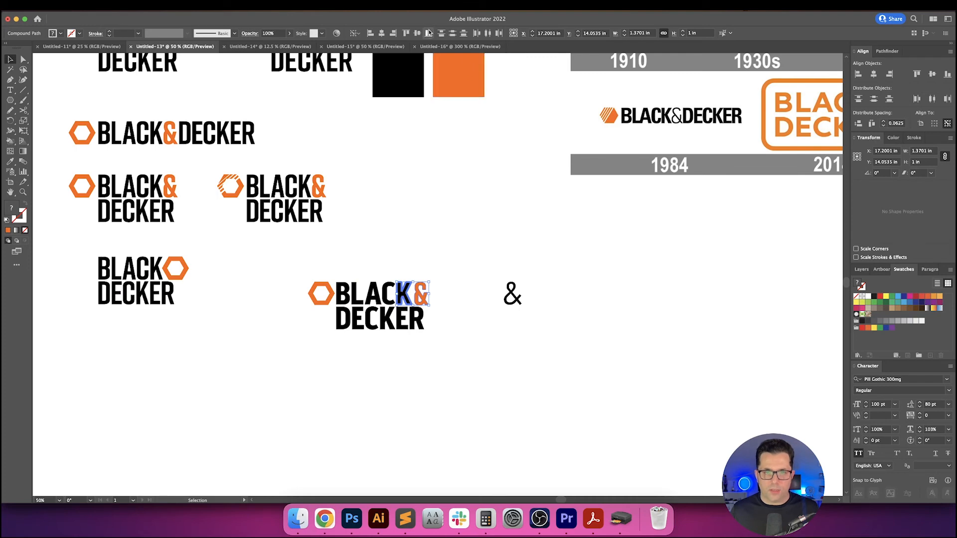
- Align the orange ampersand vertically with the K of BLACK
left_click(451, 185)
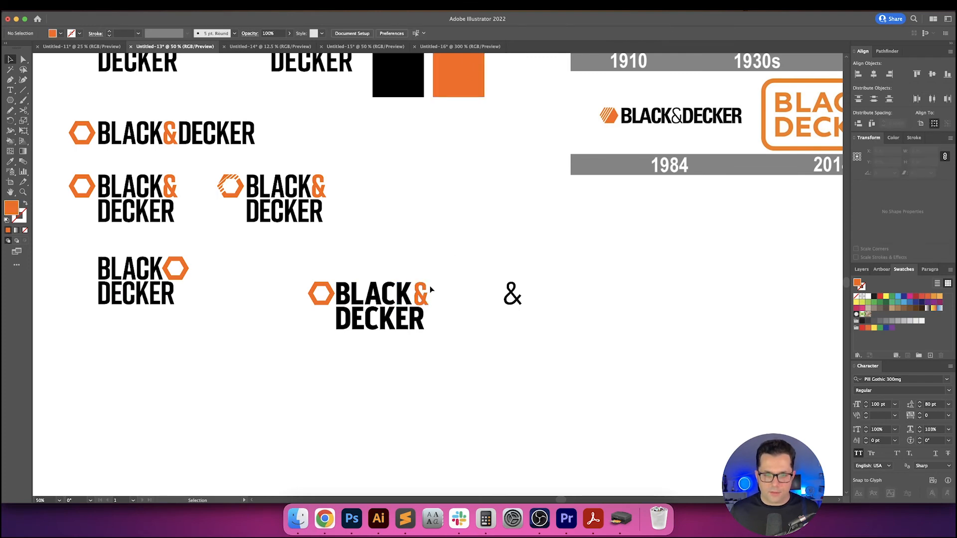
scroll(429, 285, "up", 3)
left_click(348, 294)
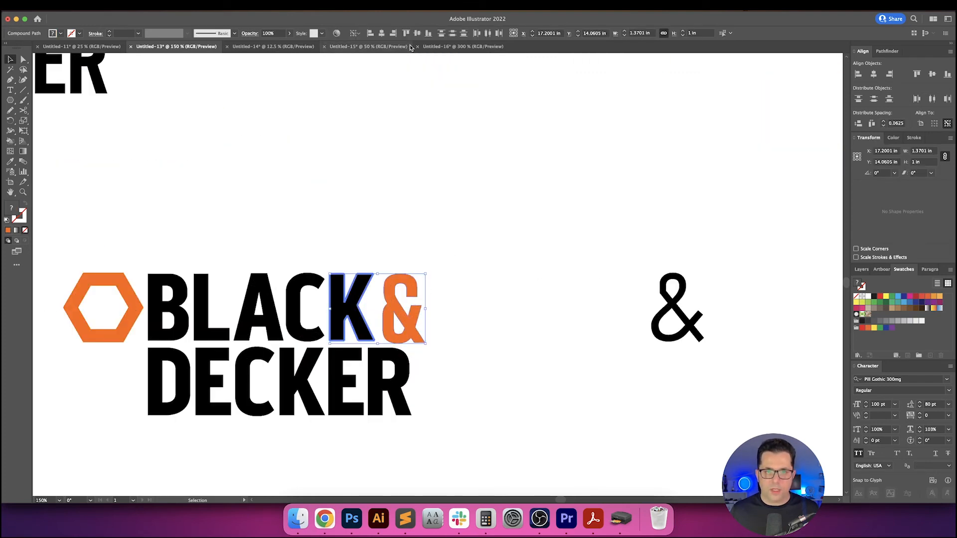
left_click(464, 269)
scroll(466, 259, "right", 2)
scroll(466, 259, "down", 1)
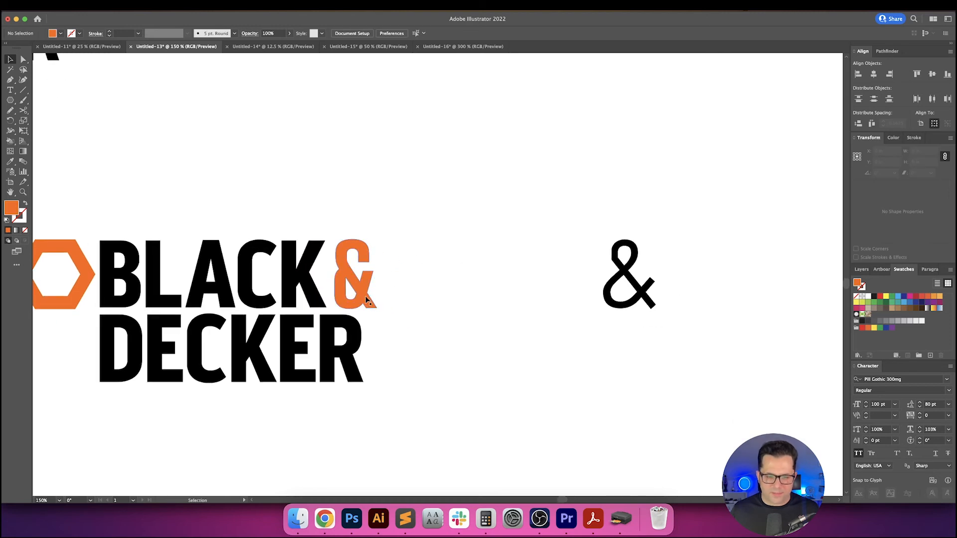
- Move the orange ampersand left until it touches the K of BLACK
left_click_drag(365, 296, 350, 290)
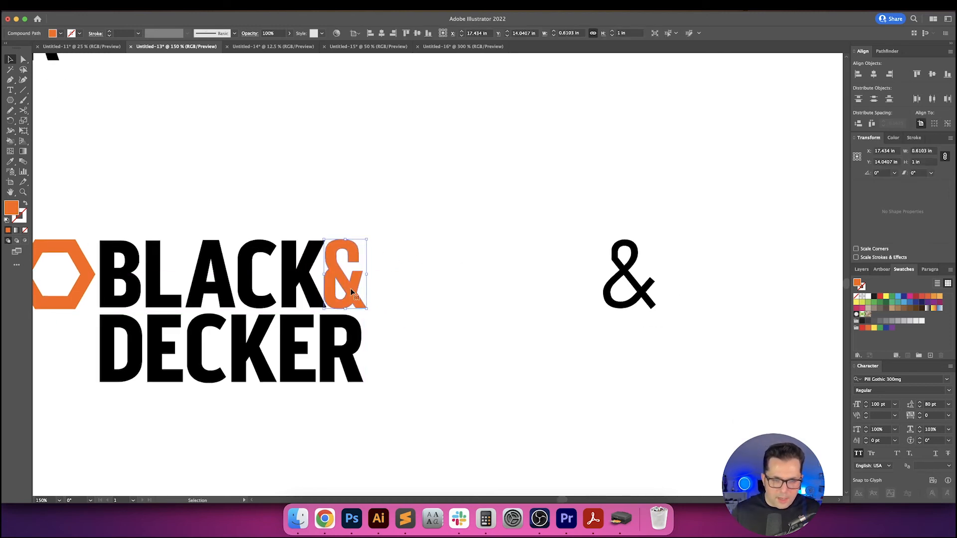
key("Left")
- Try moving the orange ampersand 0.25 in horizontally away from the K, and undo the move
key("Return")
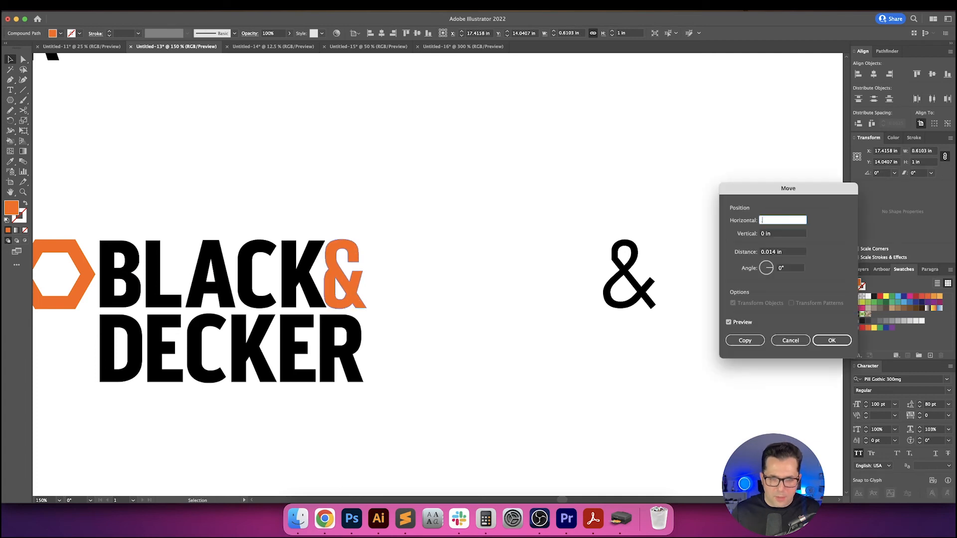
type(".25")
key("Tab")
key("Return")
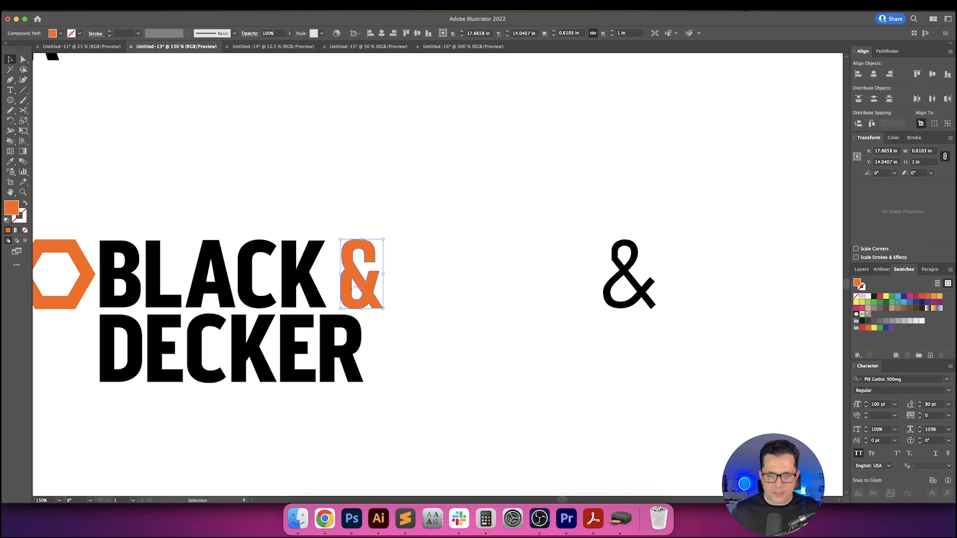
key("super+z")
- Move the orange ampersand 0.125 in horizontally away from the K of BLACK
key("Return")
type(".125")
key("Tab")
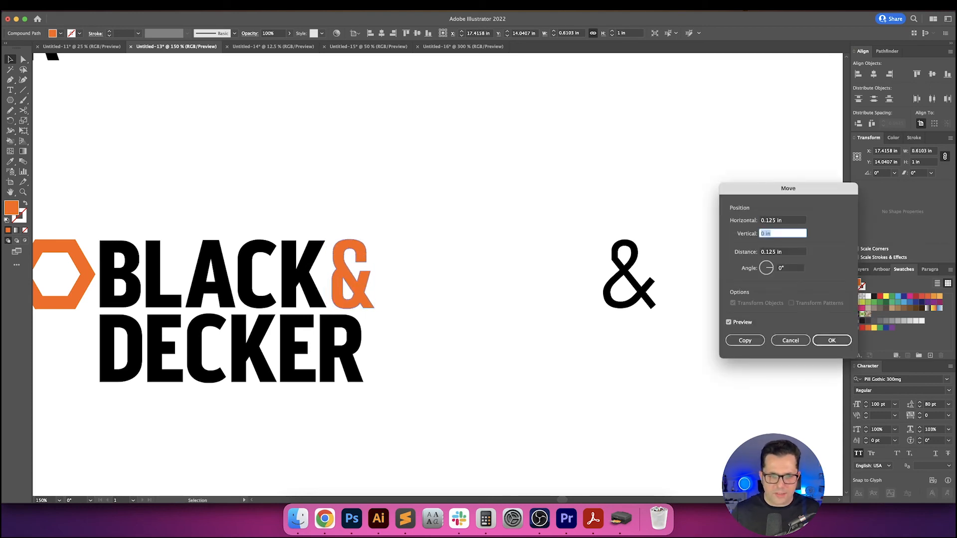
key("Return")
left_click(460, 235)
scroll(460, 236, "down", 2)
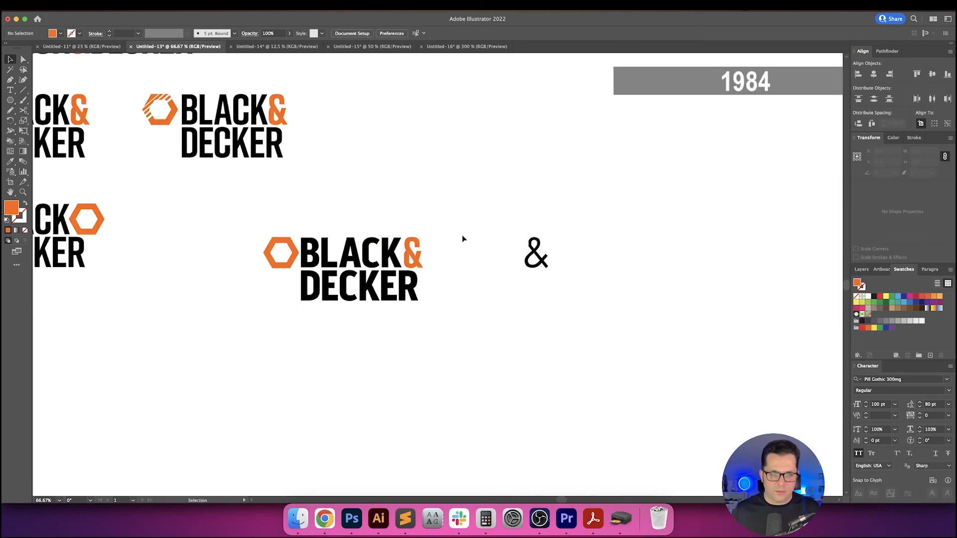
- Delete the spare thin black ampersand beside the stacked Pill Gothic wordmark
left_click_drag(482, 244, 553, 259)
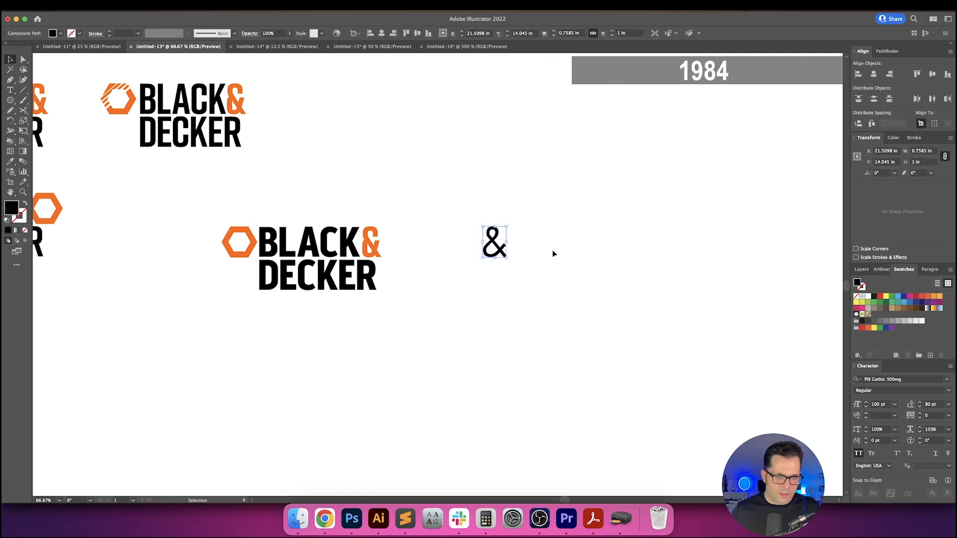
key("Delete")
scroll(504, 260, "left", 3)
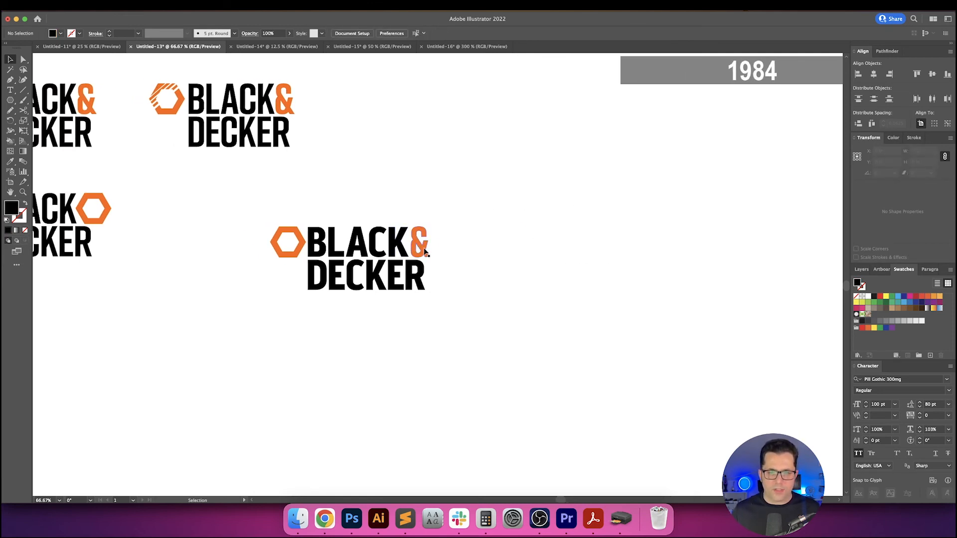
- Undo the recent ampersand edits back to the thin black ampersand beside the K of BLACK
key("super+z")
key("super+z")
key("Left")
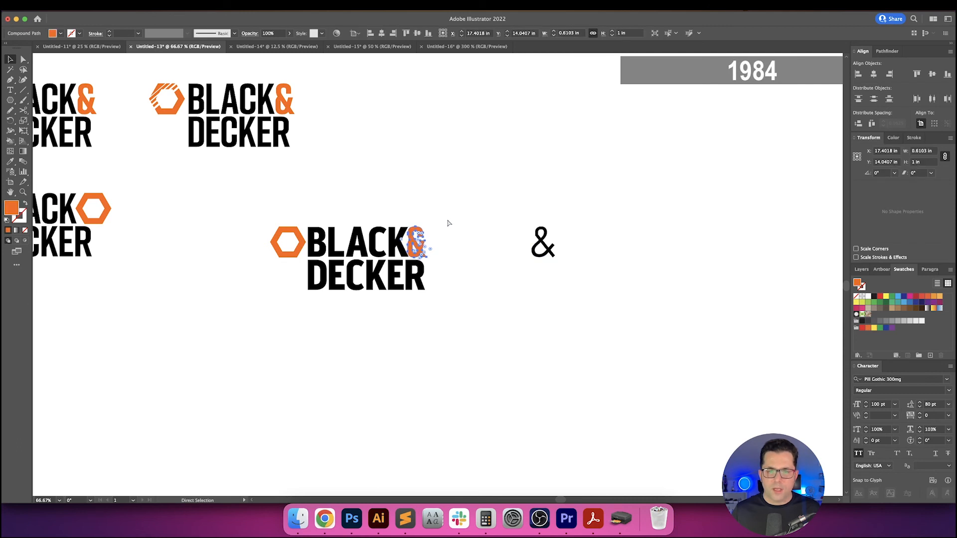
key("super+z")
key("super+z")
key("super+z")
key("super+z")
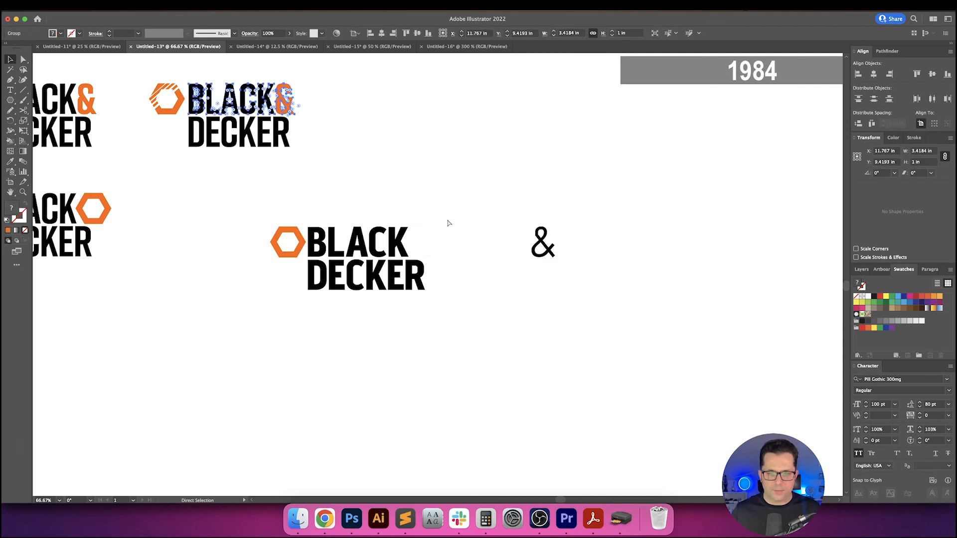
left_click(436, 224)
- Recolor the thin ampersand beside BLACK with the orange sampled from the hexagon ring
left_click(422, 241)
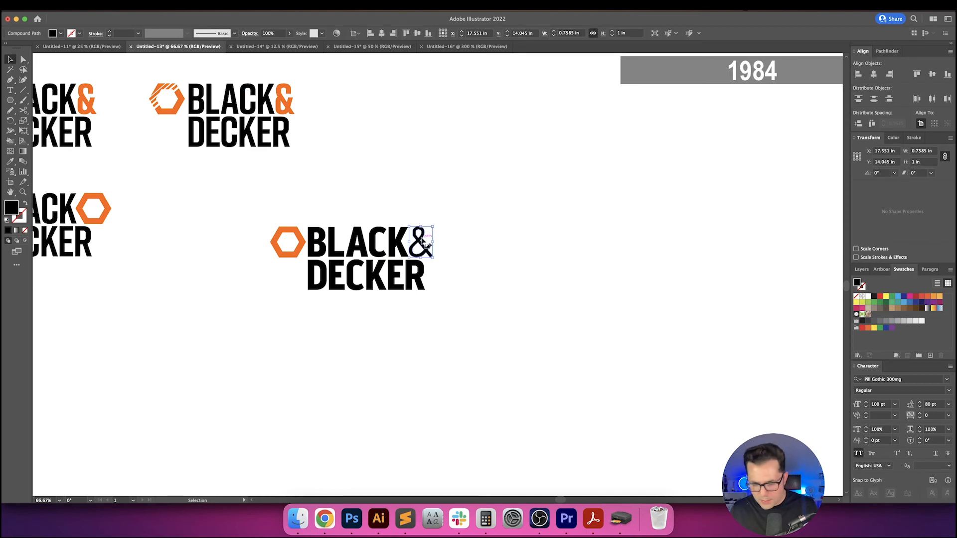
key("i")
left_click(296, 232)
left_click(388, 192)
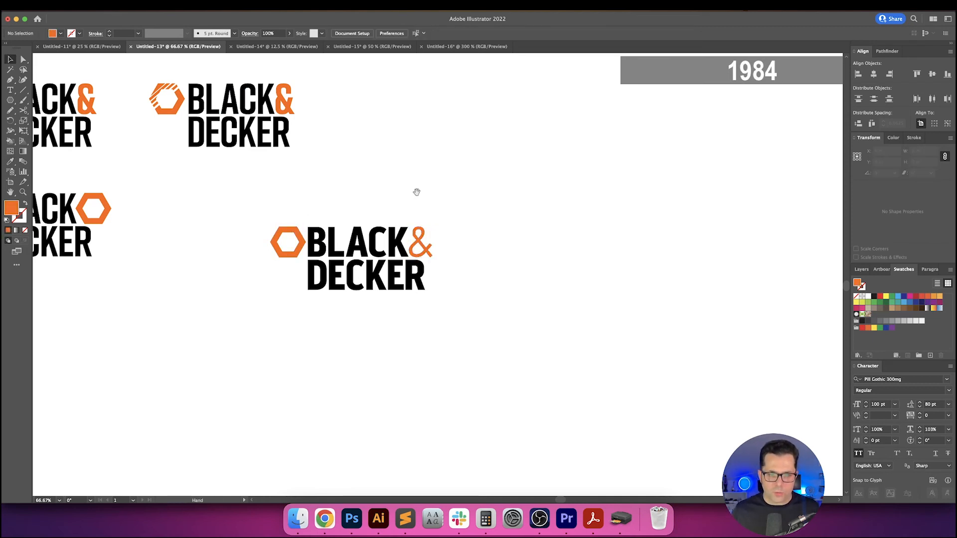
left_click_drag(416, 191, 482, 193)
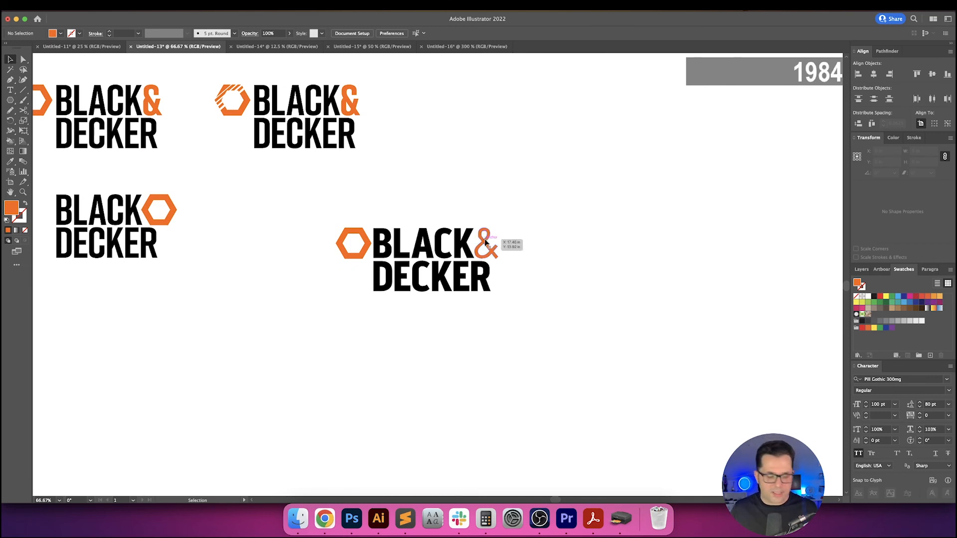
- Round the corners on the left side of the orange ampersand's upper loop with a radius of about 0.135 in
scroll(485, 238, "up", 6)
key("a")
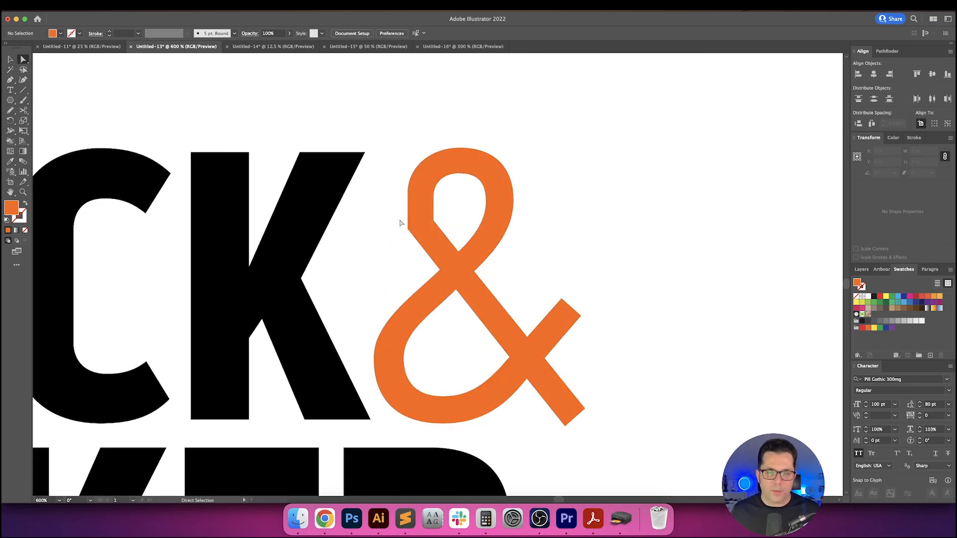
left_click(434, 220)
left_click_drag(442, 220, 475, 215)
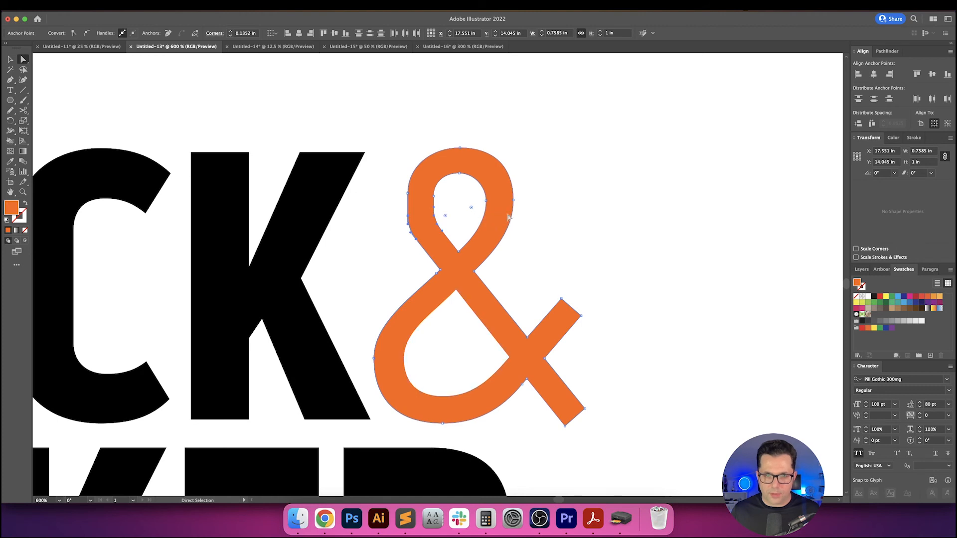
left_click(592, 231)
scroll(593, 231, "down", 2)
left_click_drag(616, 248, 567, 239)
scroll(567, 236, "down", 2)
- Undo the recent ampersand edits and redo as far as its orange fill
key("ctrl+z")
key("ctrl+z")
key("ctrl+z")
key("ctrl+shift+z")
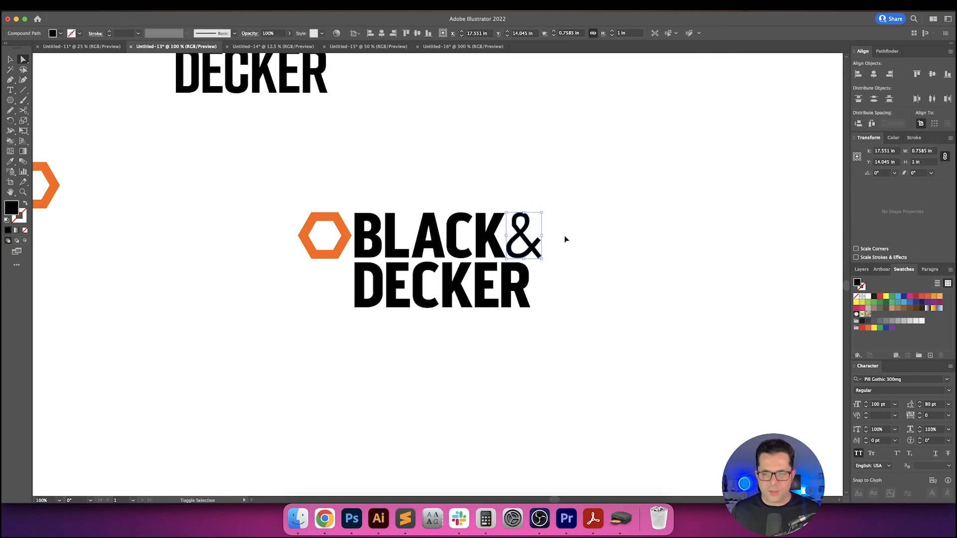
key("ctrl+shift+z")
left_click(565, 239)
left_click_drag(586, 239, 571, 283)
scroll(538, 249, "down", 1)
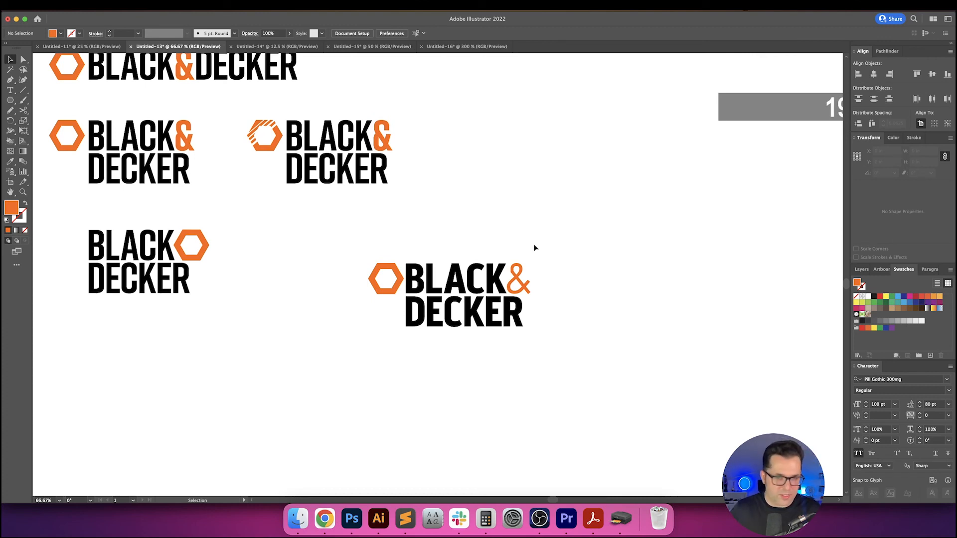
- Switch to Chrome, stop the running Google timer, and return to Illustrator
left_click_drag(575, 265, 508, 241)
scroll(518, 245, "down", 3)
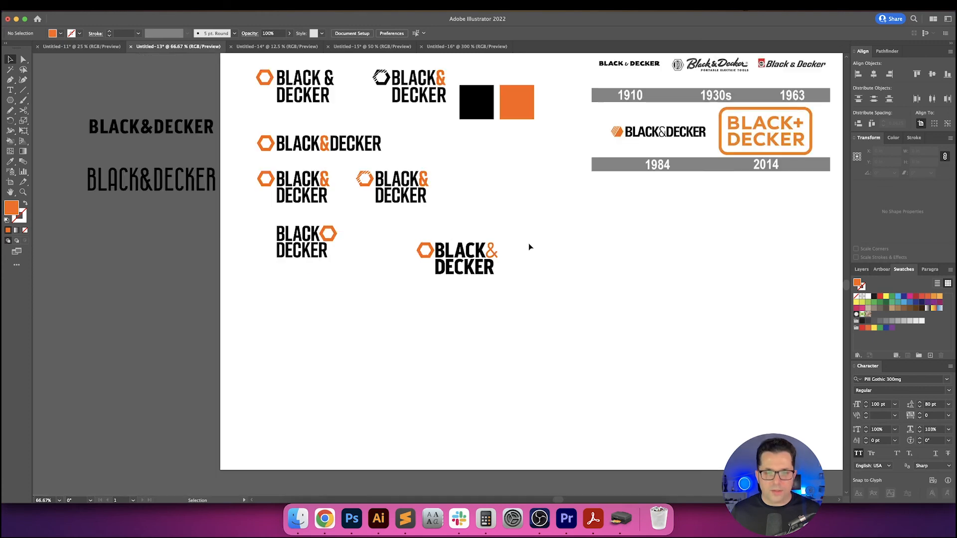
left_click(324, 518)
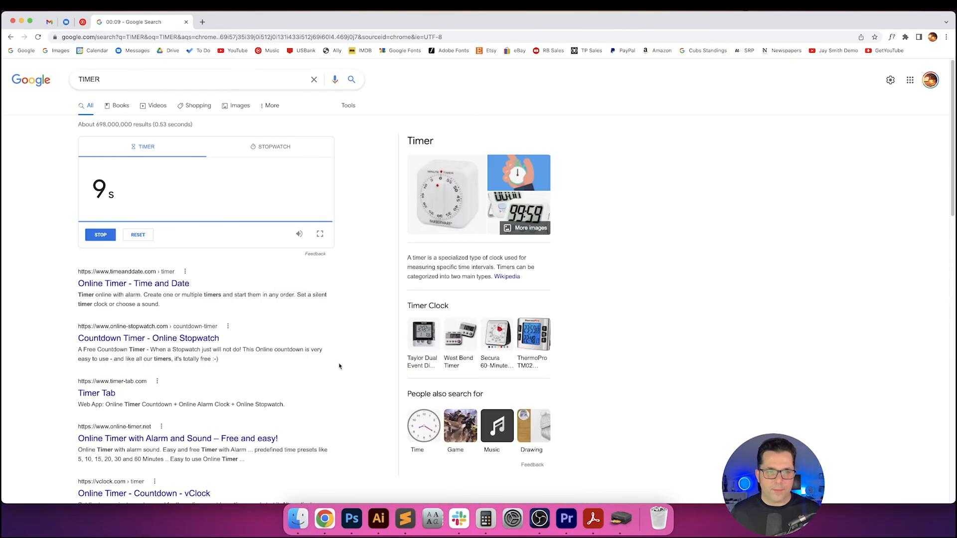
left_click(100, 237)
left_click(378, 518)
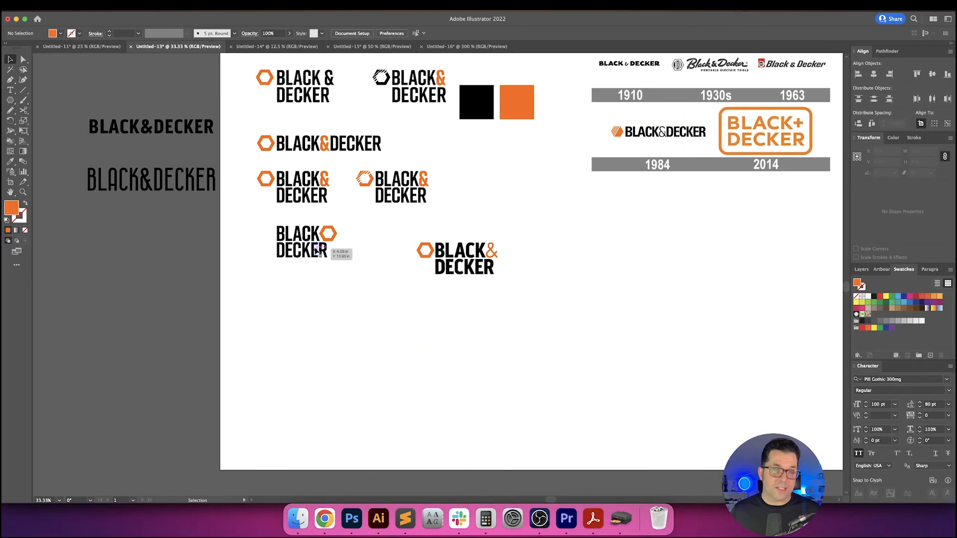
- Place the Westgate BLACK&DECKER wordmark on the artboard below the stacked logos and set its kerning to Optical
scroll(349, 305, "left", 2)
left_click_drag(156, 171, 379, 303)
scroll(394, 329, "up", 2)
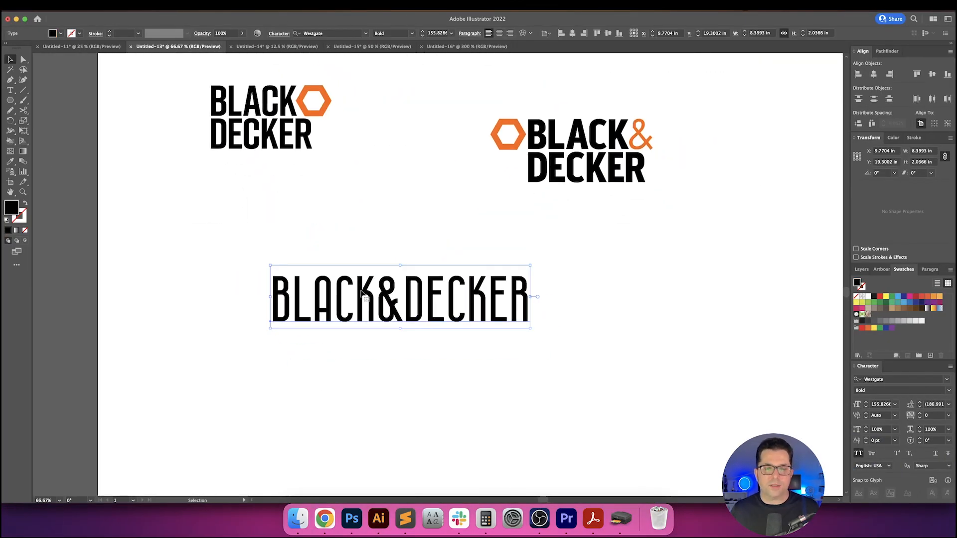
left_click(894, 416)
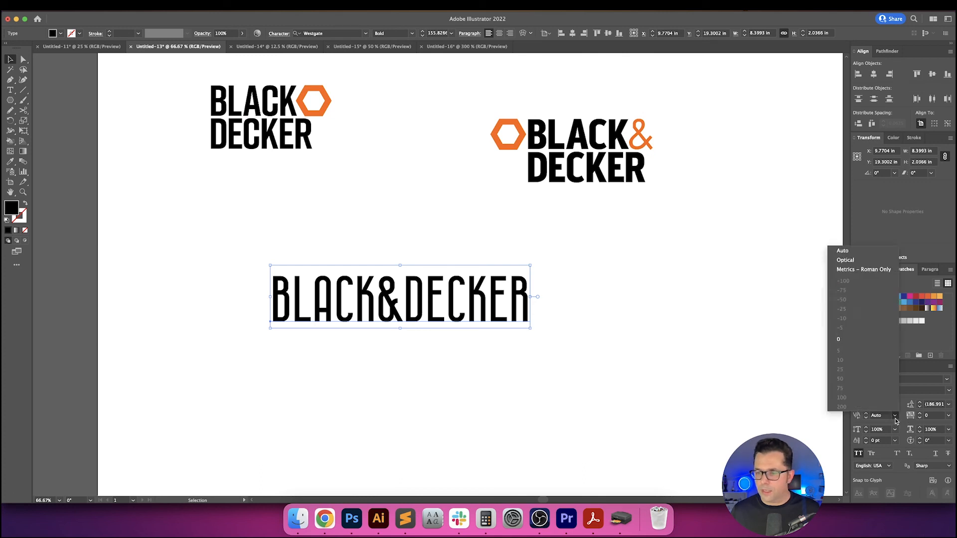
left_click(862, 261)
left_click(352, 239)
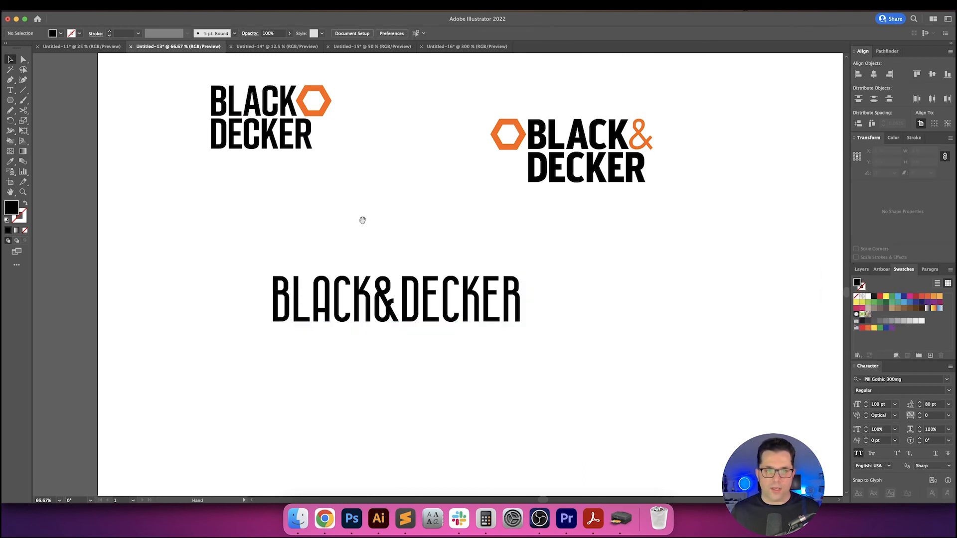
- Add a space on each side of the Westgate wordmark's ampersand so it reads BLACK & DECKER
left_click_drag(363, 220, 377, 224)
left_click_drag(230, 255, 472, 351)
double_click(392, 294)
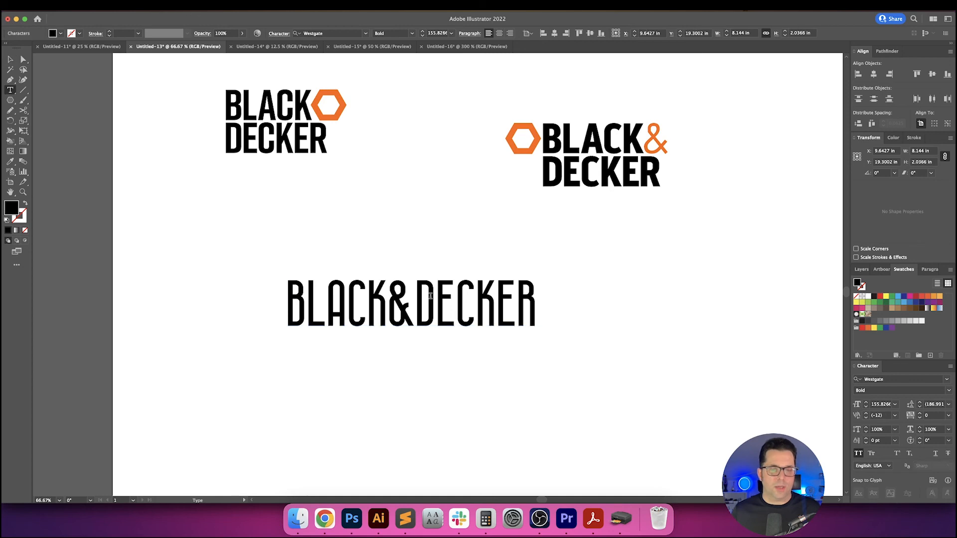
type("&")
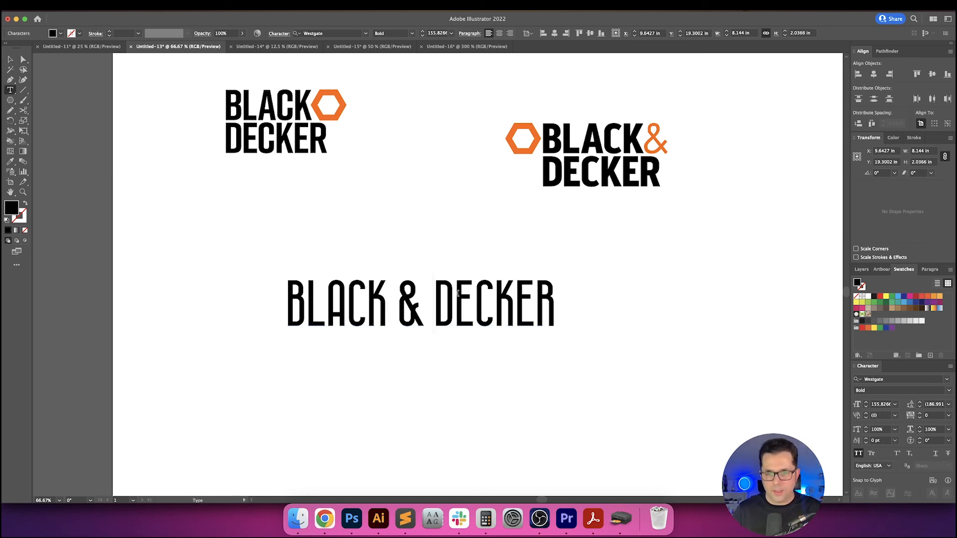
key("Escape")
left_click(388, 241)
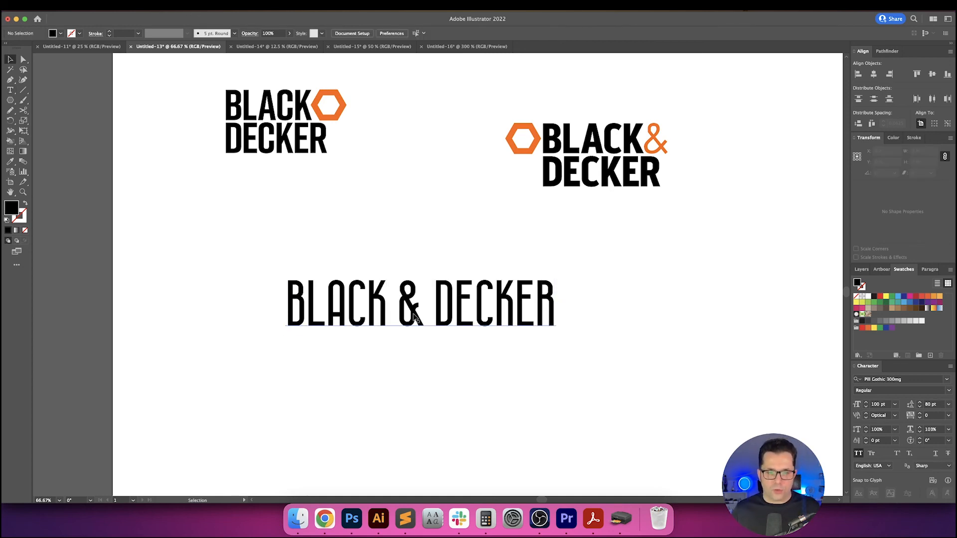
- Duplicate the Westgate BLACK & DECKER wordmark about 3.26 in directly below the original
left_click_drag(413, 316, 324, 213)
left_click(325, 213)
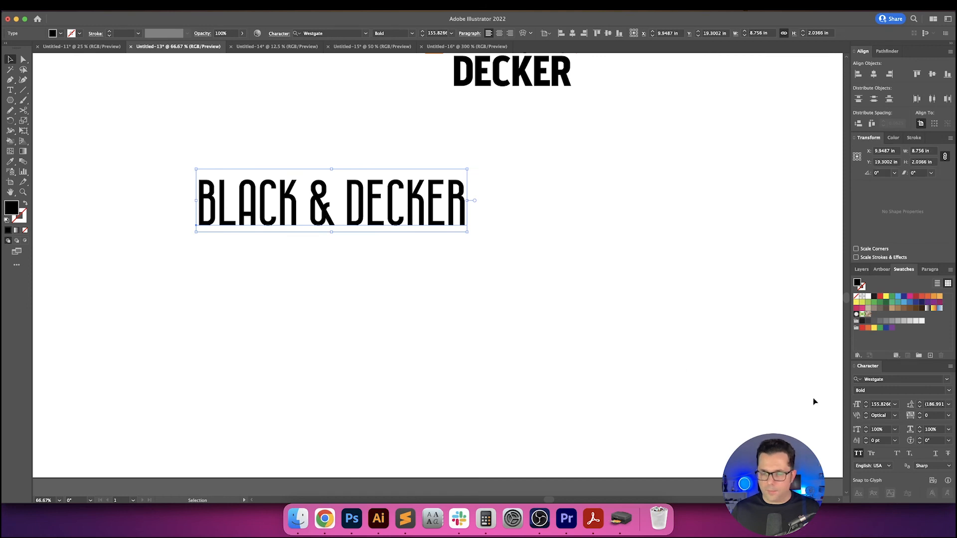
left_click(576, 327)
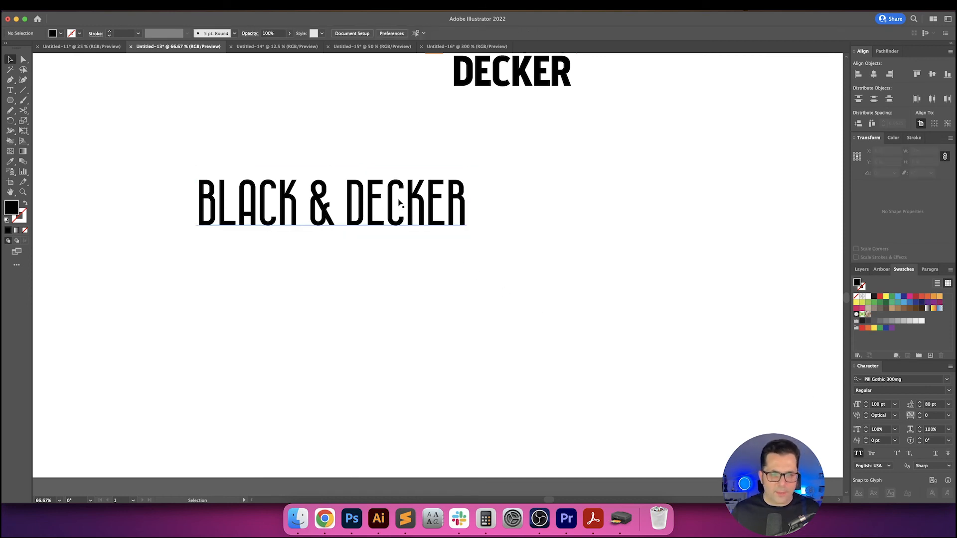
left_click_drag(398, 202, 396, 300)
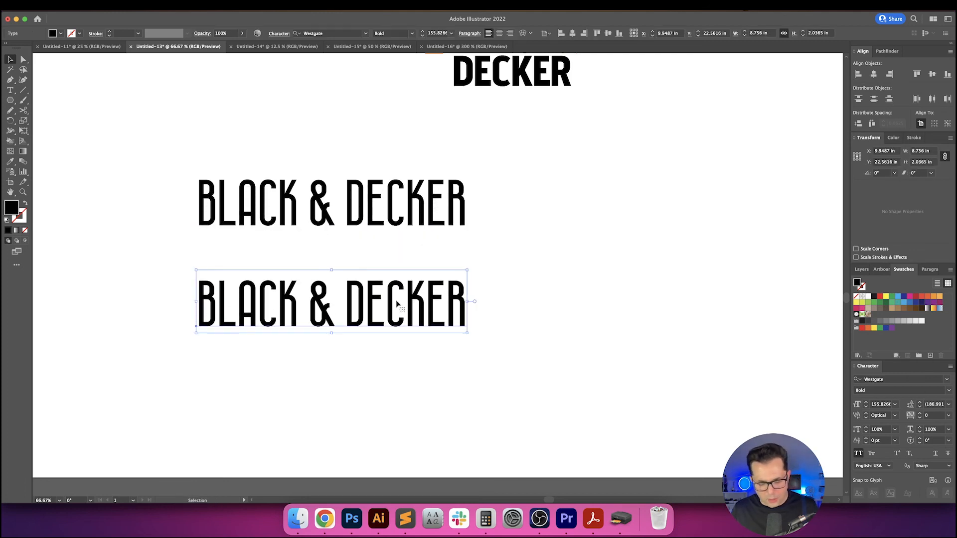
- Convert the upper Westgate BLACK & DECKER wordmark to separate letter outlines
scroll(399, 217, "up", 1)
left_click(390, 216)
left_click_drag(388, 218, 418, 278)
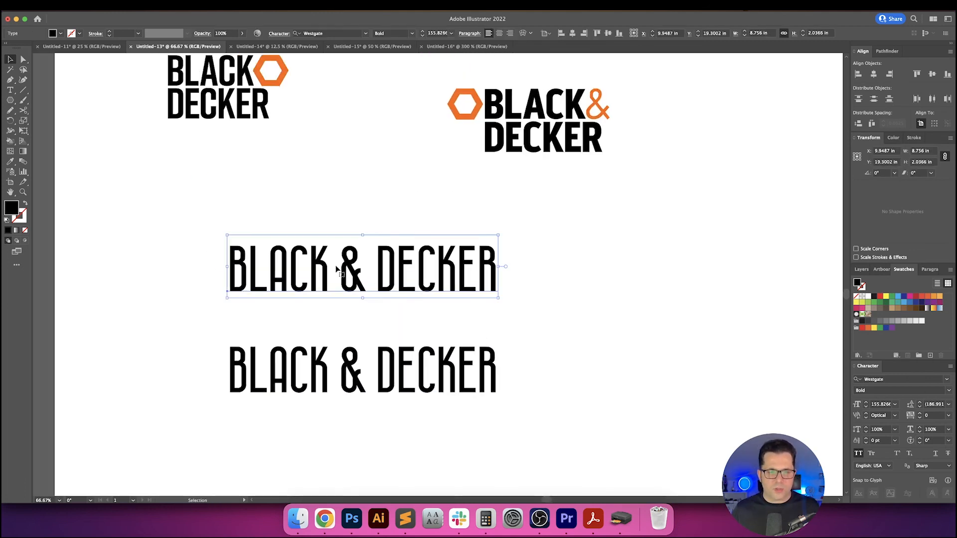
key("super+shift+o")
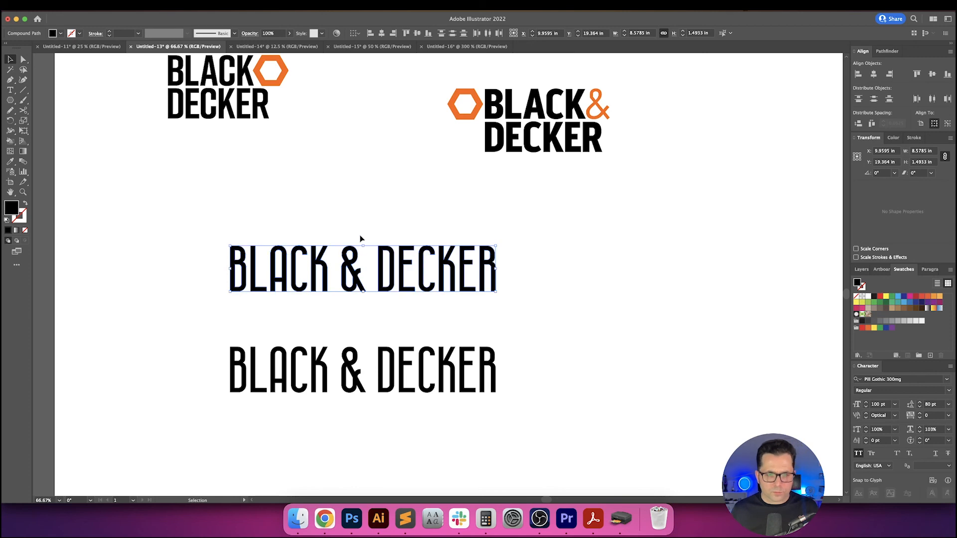
- Recolor the outlined wordmark's ampersand with the orange sampled from the Pill Gothic logo's hexagon ring
left_click(361, 239)
left_click(346, 272, "super")
key("i")
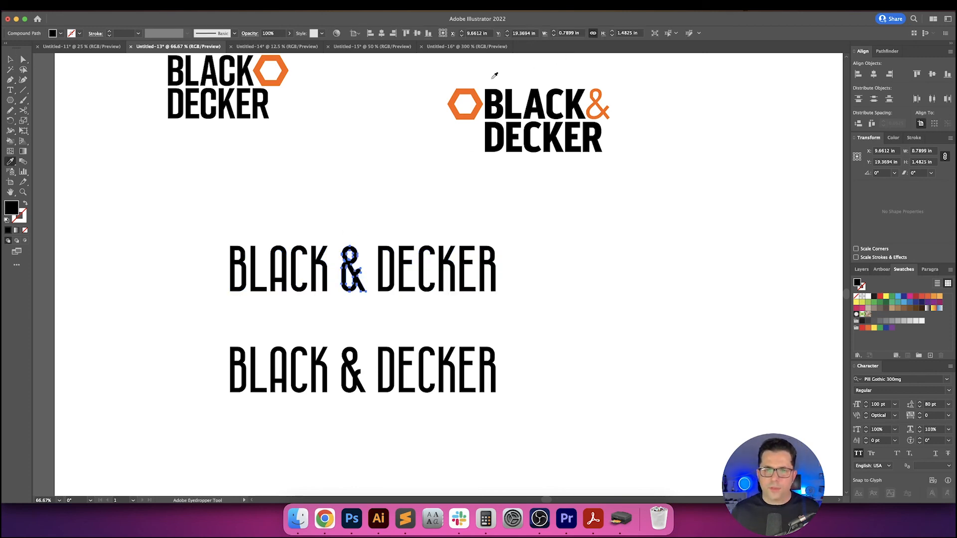
left_click(475, 86)
key("v")
left_click(455, 162)
left_click_drag(451, 187, 450, 171)
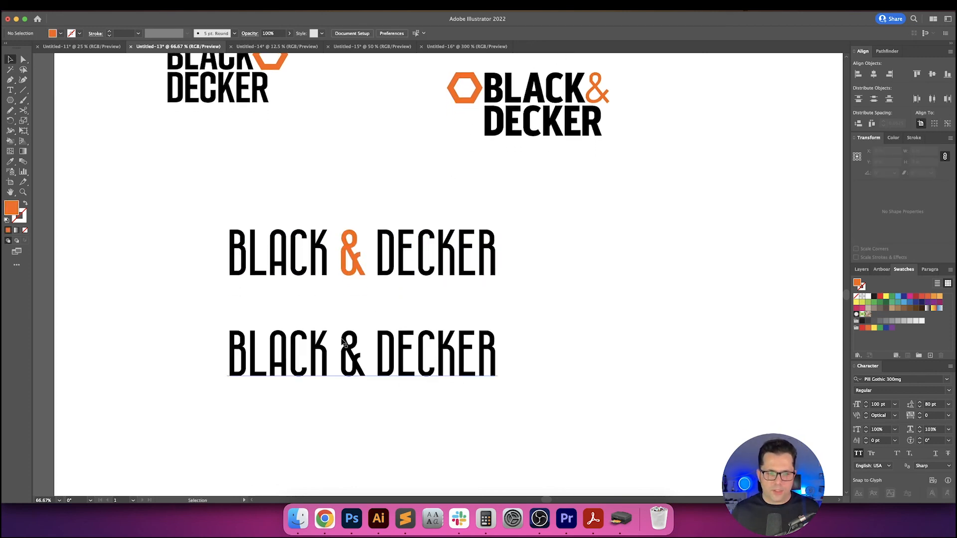
- Break the lower Westgate wordmark into two lines, with DECKER below BLACK &
double_click(343, 344)
key("Return")
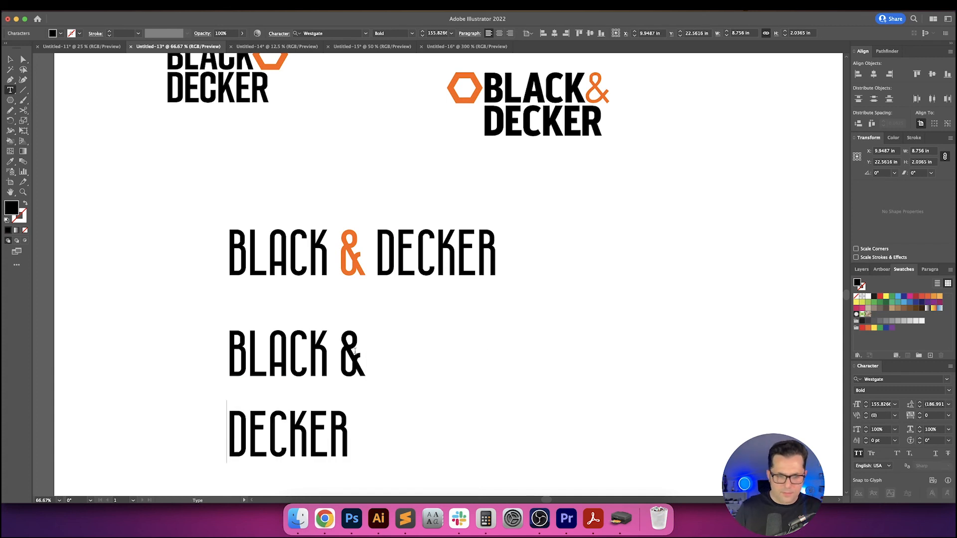
key("Escape")
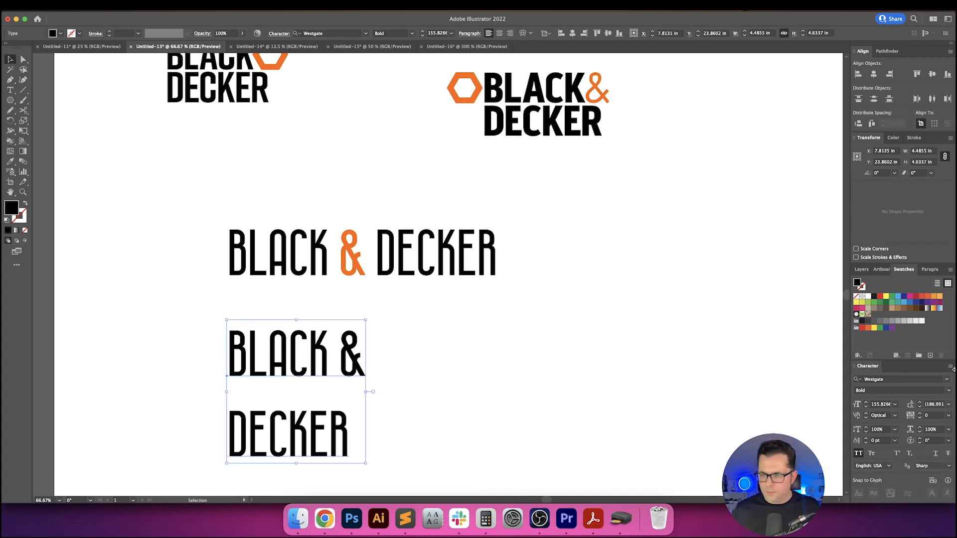
- Set the two-line Westgate wordmark to a 150 pt font size with 120 pt leading
double_click(879, 404)
type("150")
key("Return")
key("Tab")
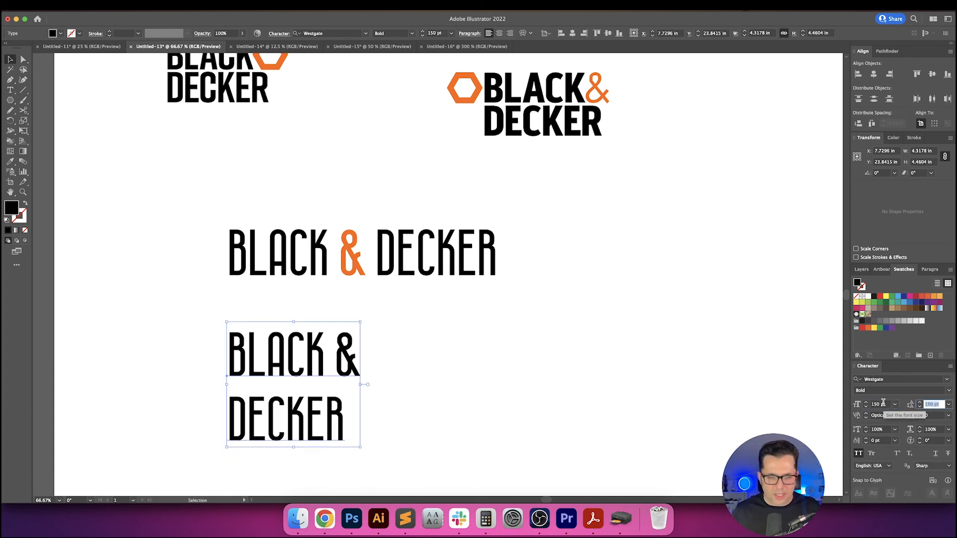
key("shift+Down")
key("shift+Down")
key("shift+Down")
key("shift+Up")
key("shift+Down")
key("Return")
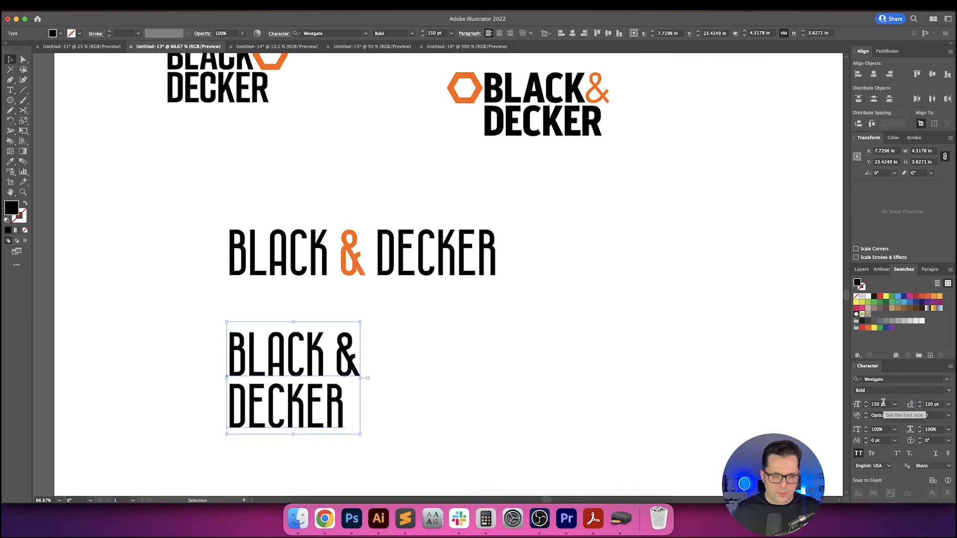
- Recolor only the ampersand in the two-line wordmark with the orange of the single-line wordmark's ampersand
key("t")
scroll(575, 369, "down", 4)
left_click_drag(333, 257, 368, 273)
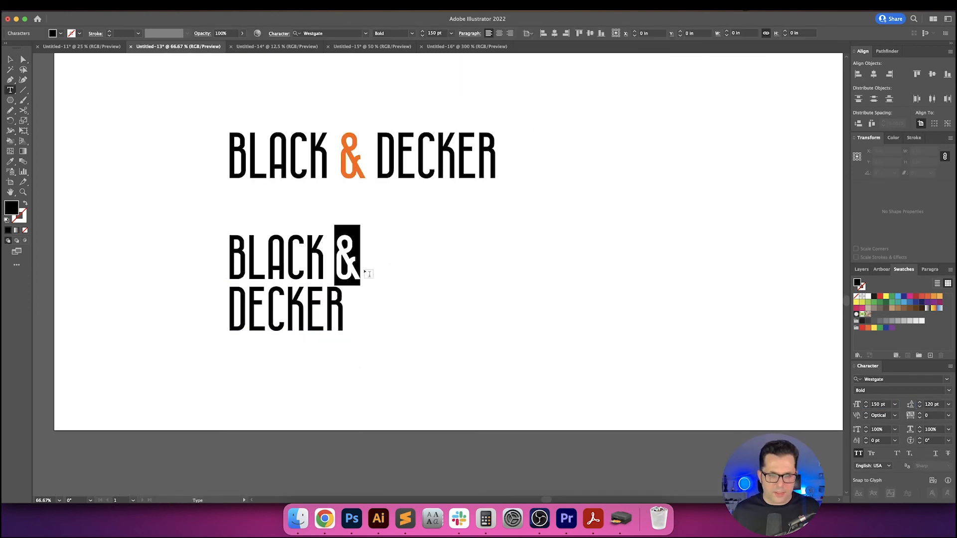
key("i")
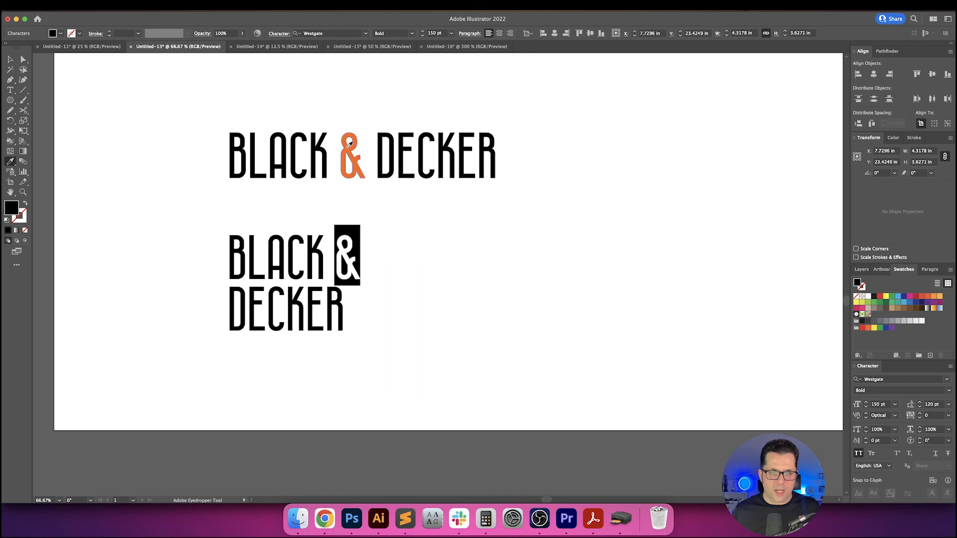
left_click(350, 144)
key("v")
left_click(425, 231)
left_click_drag(417, 227, 522, 320)
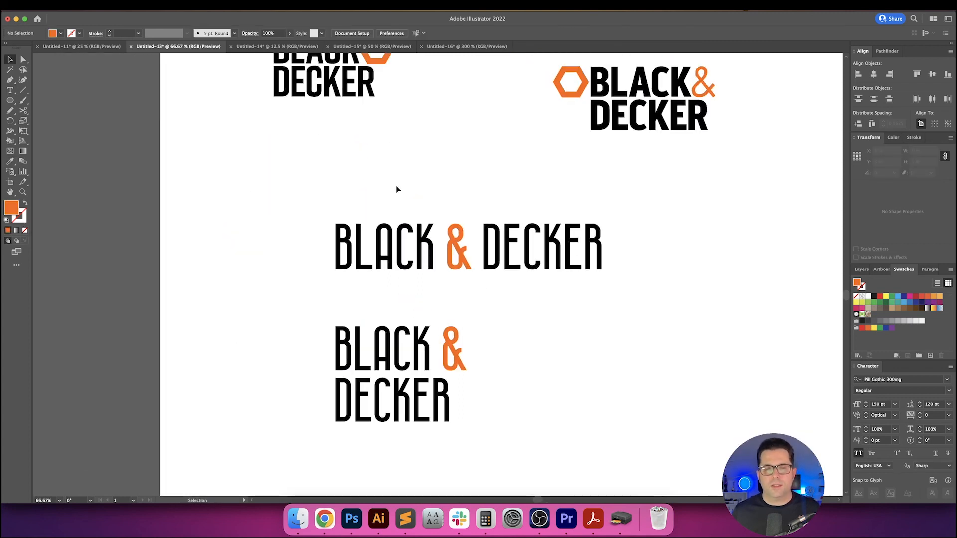
- Delete both Westgate wordmark variations below the stacked logos
left_click_drag(406, 187, 500, 192)
left_click_drag(656, 103, 530, 401)
left_click(404, 319)
key("Delete")
left_click_drag(681, 312, 272, 176)
key("Delete")
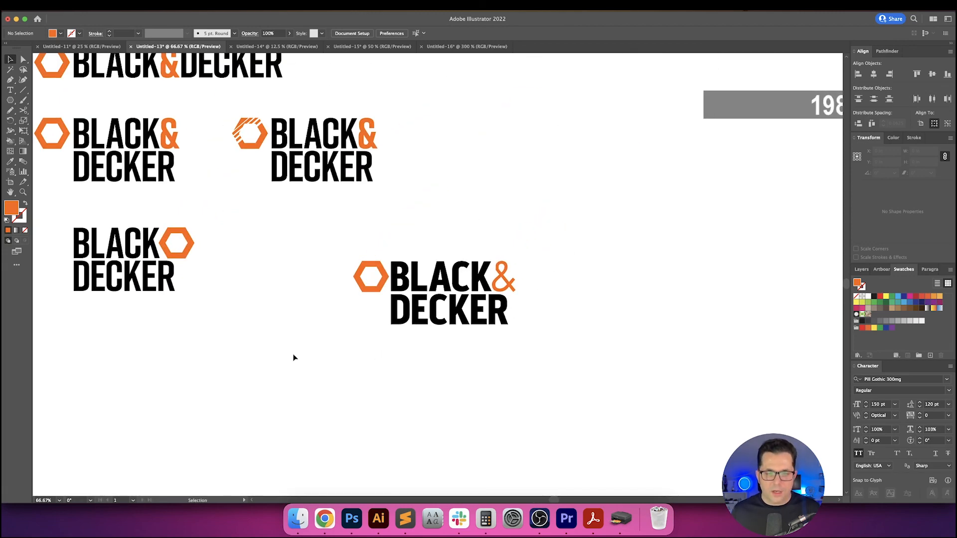
- Move the stacked logo whose hexagon replaces the ampersand farther down, widening the gap below the stacked logos above it
left_click_drag(294, 357, 417, 418)
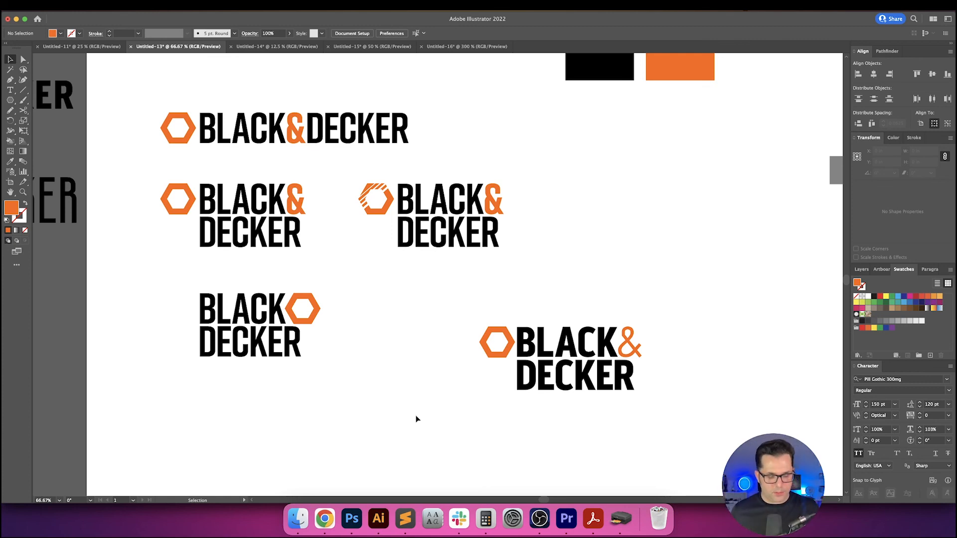
left_click_drag(504, 308, 475, 307)
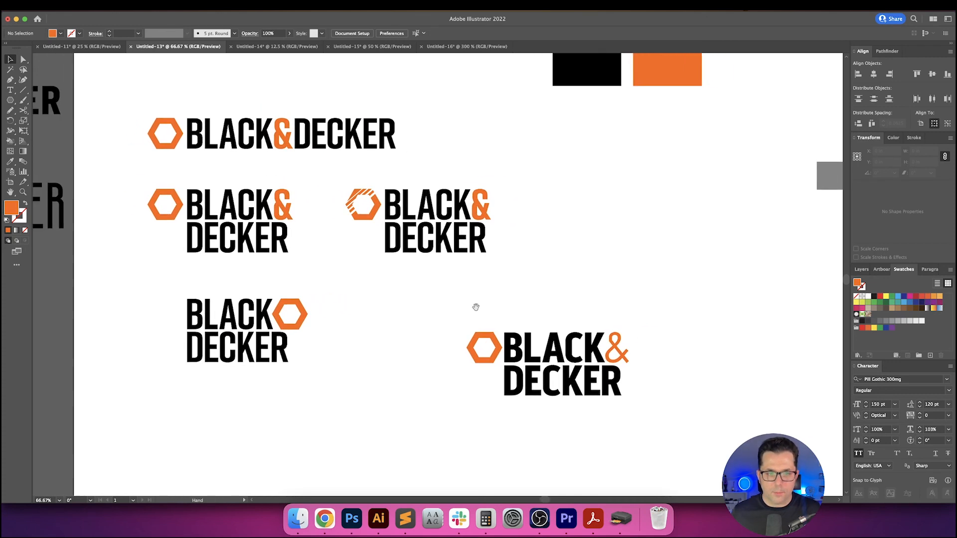
scroll(229, 303, "down", 5)
left_click(300, 284)
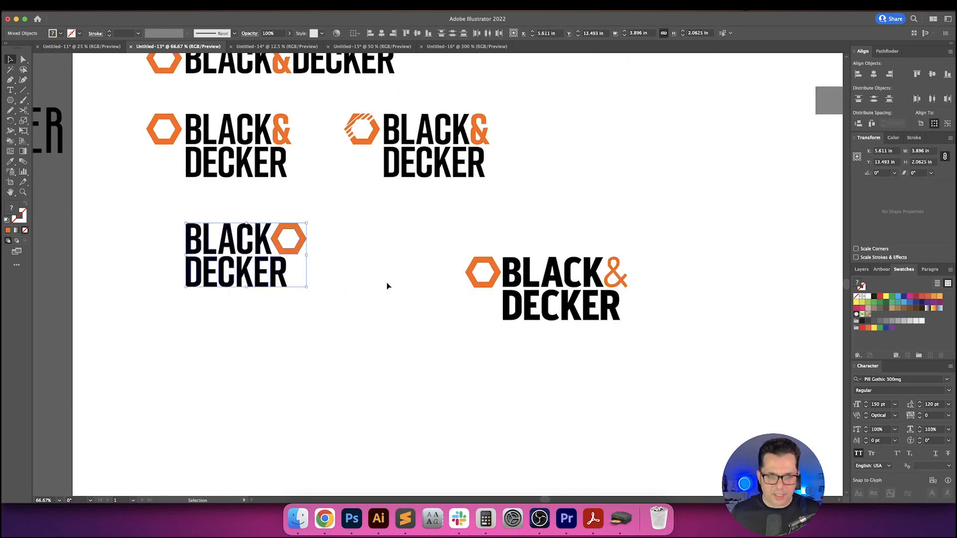
left_click_drag(457, 241, 376, 239)
left_click(287, 252)
left_click_drag(287, 252, 288, 287)
left_click(348, 271)
scroll(354, 299, "up", 2)
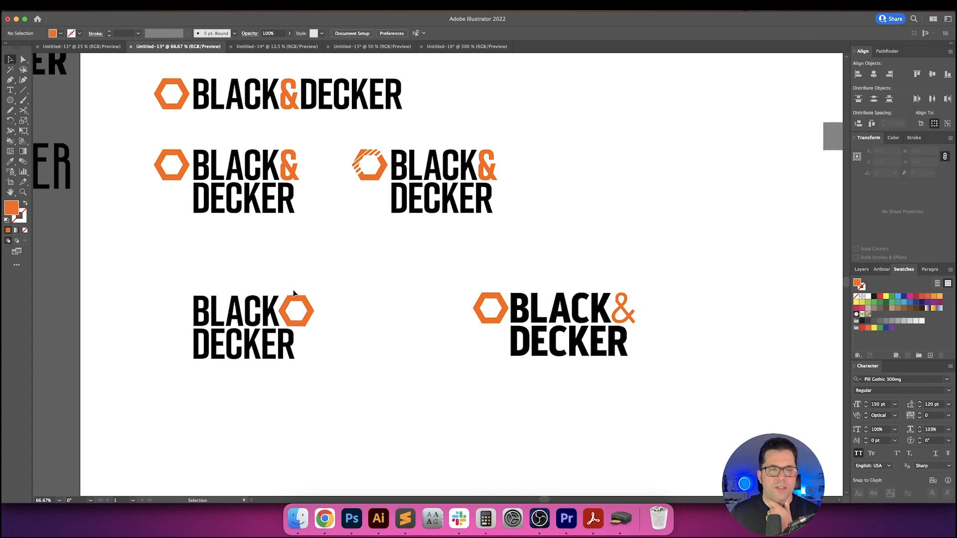
- Place the stacked logo with the plain hexagon and bold orange ampersand in the empty area at the artboard's lower edge
scroll(324, 299, "up", 1)
scroll(374, 300, "right", 1)
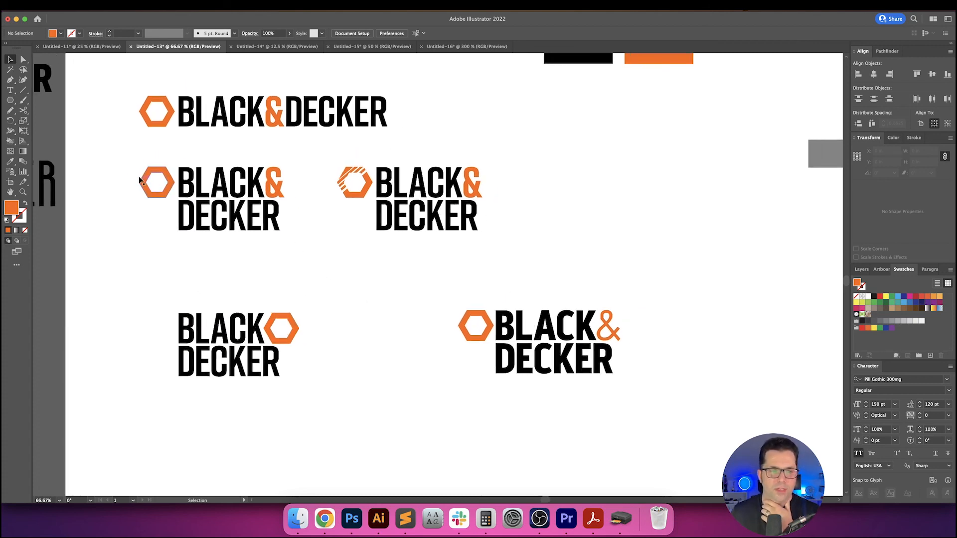
left_click(238, 195)
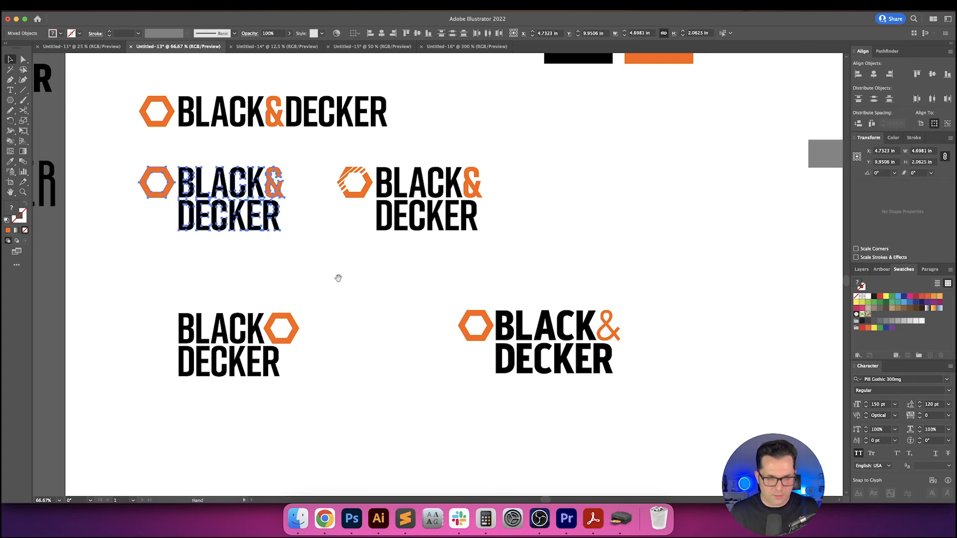
scroll(279, 164, "down", 4)
scroll(279, 165, "right", 1)
mouse_move(268, 318)
left_mouse_down()
mouse_move(267, 454)
mouse_move(284, 253)
mouse_move(283, 385)
left_mouse_up()
left_click(319, 351)
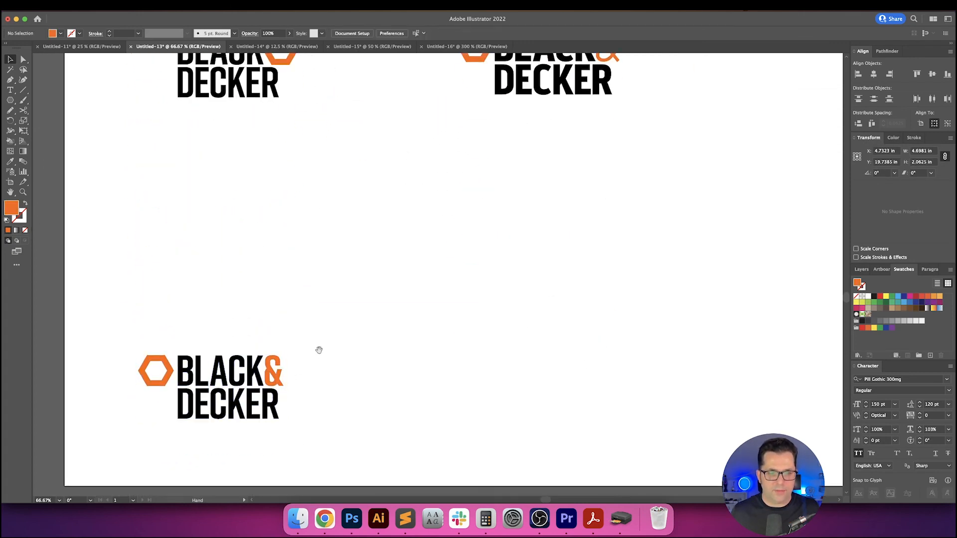
- Place the stacked Pill Gothic logo with the thin ampersand beside the bold-ampersand logo at the artboard's lower edge
left_click_drag(319, 350, 330, 340)
left_click_drag(425, 207, 412, 294)
left_click_drag(659, 217, 428, 99)
scroll(585, 158, "down", 3)
scroll(585, 158, "left", 3)
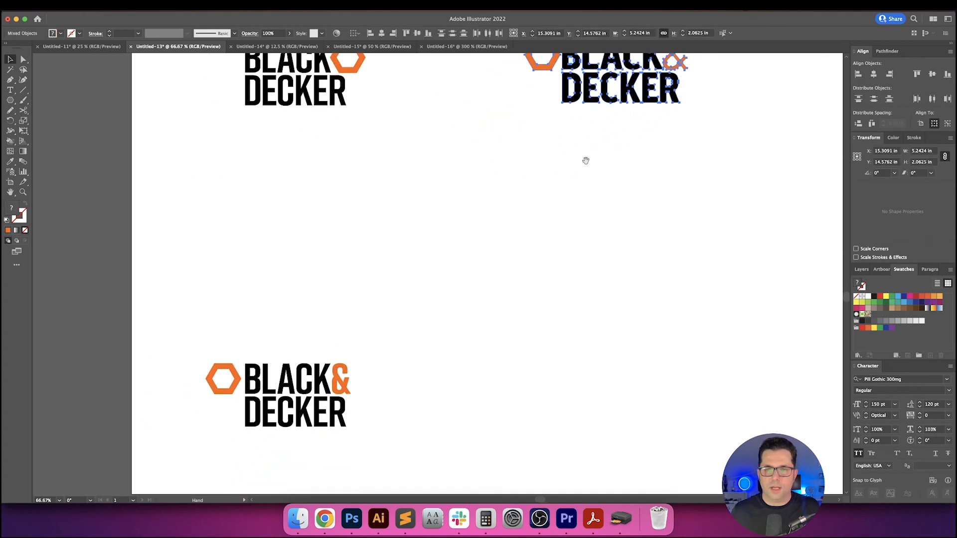
left_click_drag(611, 107, 537, 424)
left_click(513, 303)
scroll(406, 257, "down", 5)
scroll(407, 254, "up", 1)
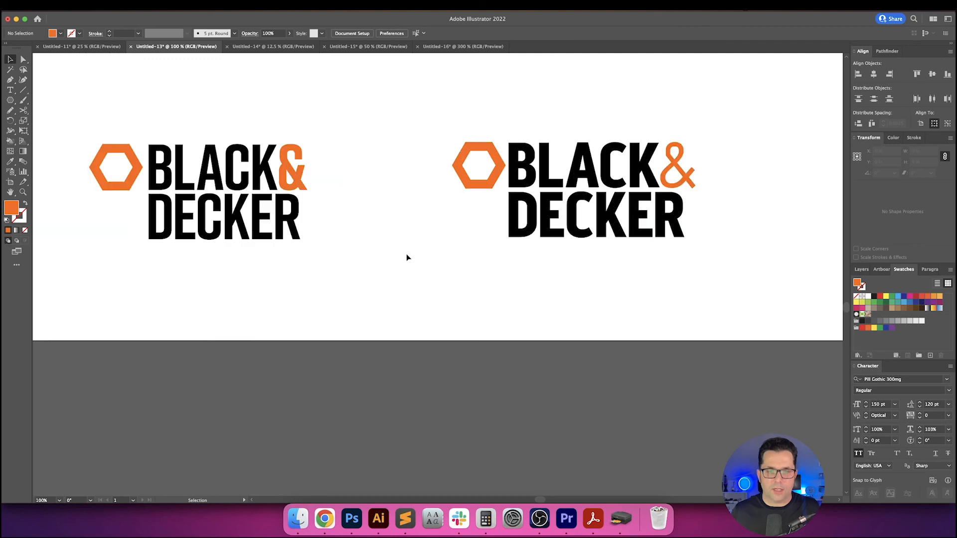
left_click_drag(407, 254, 442, 261)
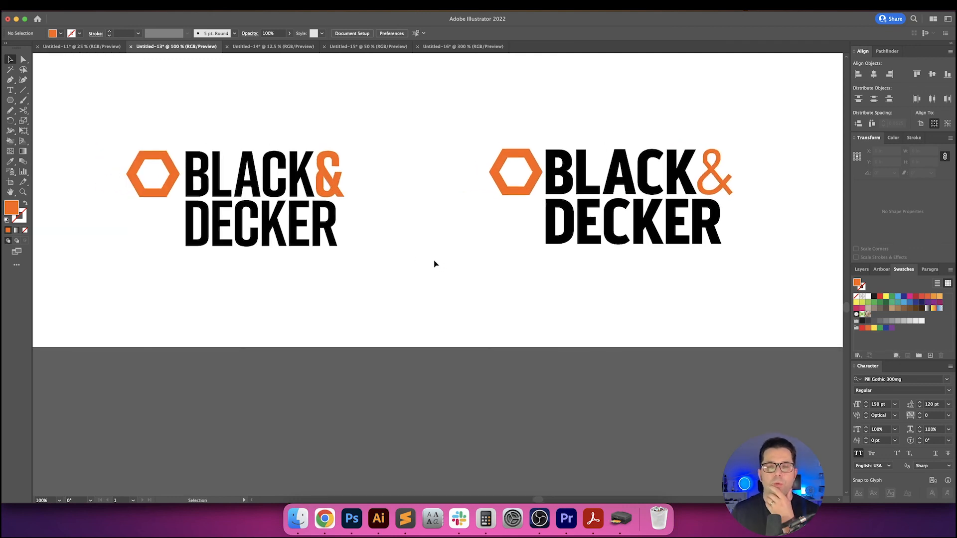
scroll(421, 267, "right", 1)
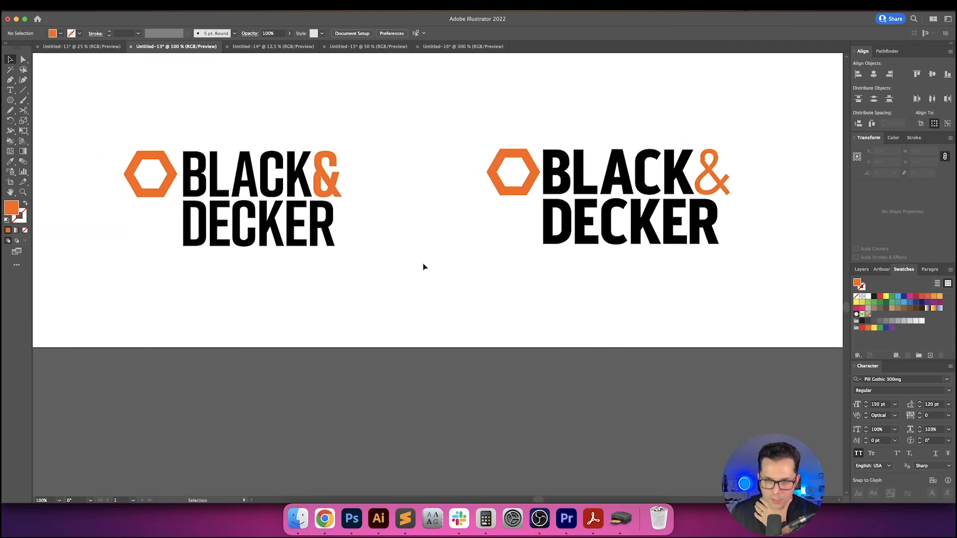
scroll(423, 261, "right", 5)
left_click_drag(540, 113, 596, 249)
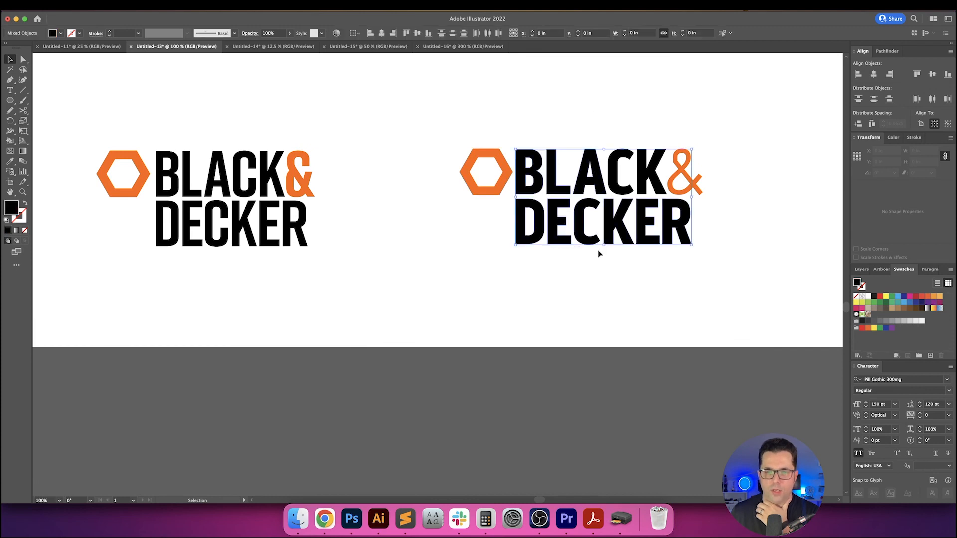
left_click(597, 258)
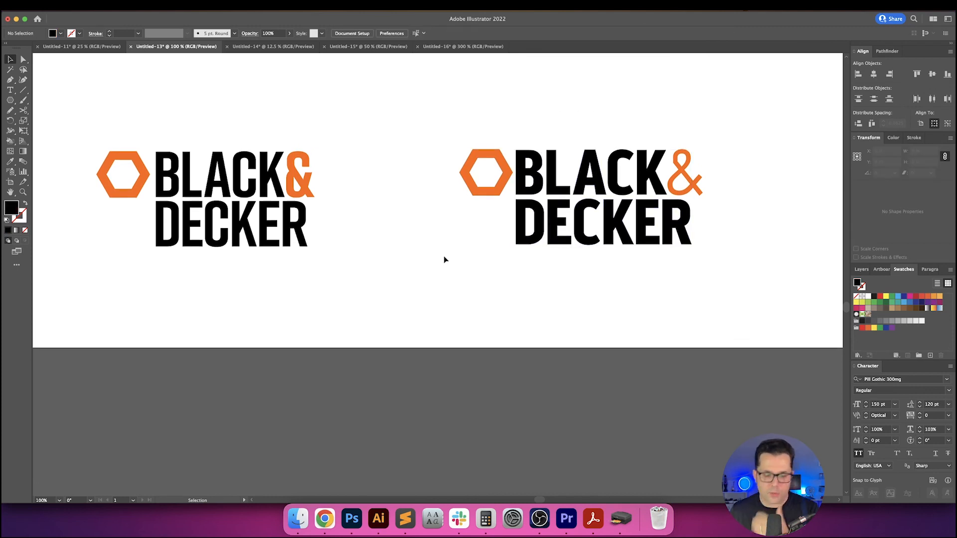
- Add a test text object reading BLACK and position it just below the thin-ampersand logo
key("t")
left_click(411, 296)
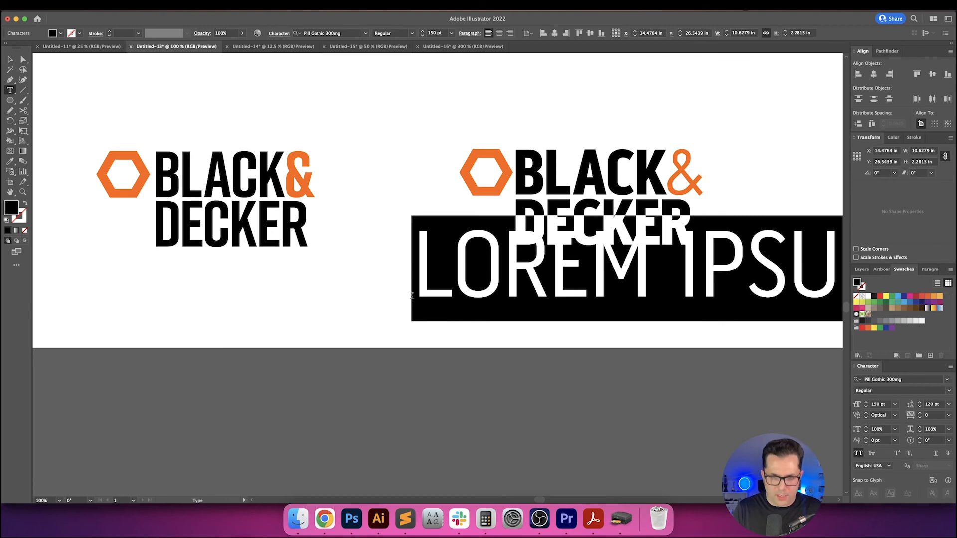
type("BLACK")
key("Escape")
left_click_drag(442, 297, 408, 316)
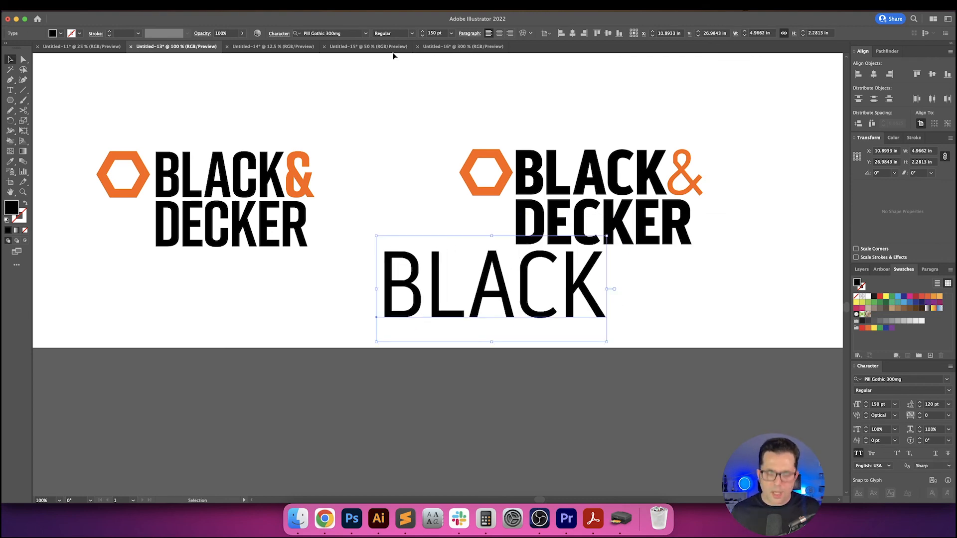
- Set the BLACK test text to the Pill Gothic 300mg Bold font
left_click(345, 32)
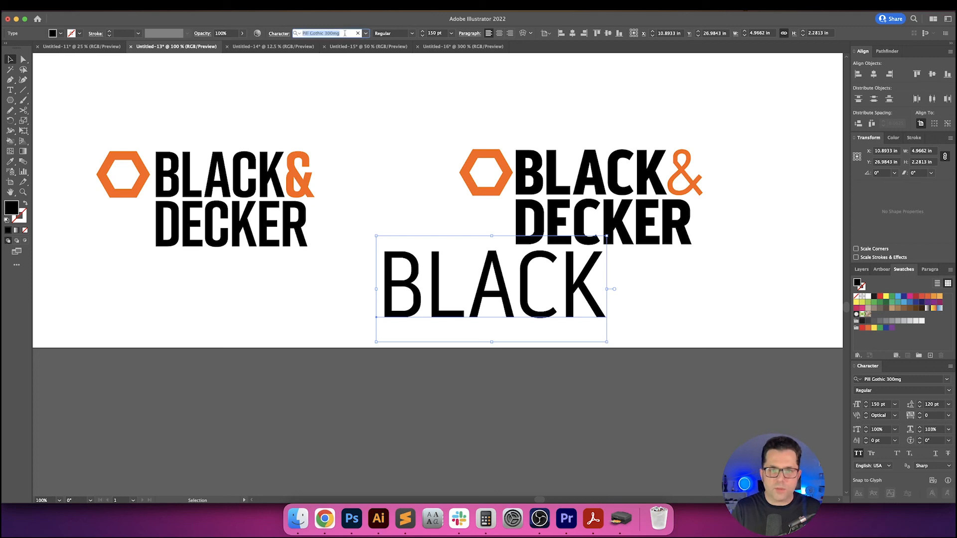
type("PILL")
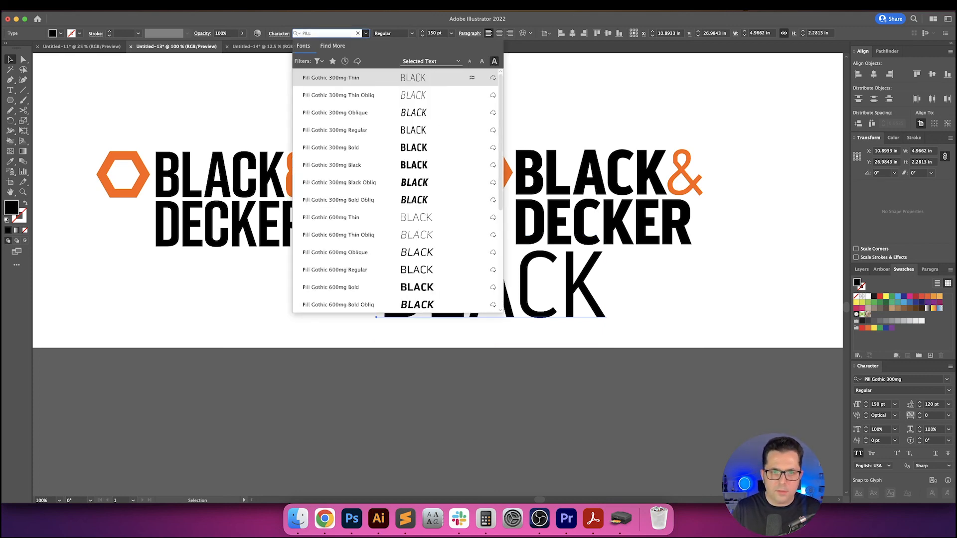
key("Down")
key("Down")
key("Down")
key("Down")
key("Return")
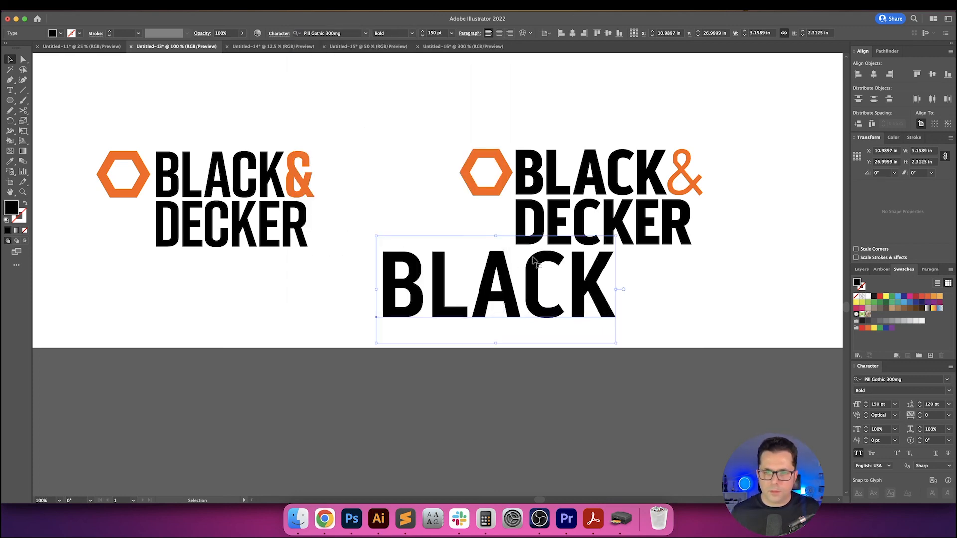
- Delete the BLACK test text below the two stacked logos
scroll(533, 259, "right", 3)
left_click(336, 188)
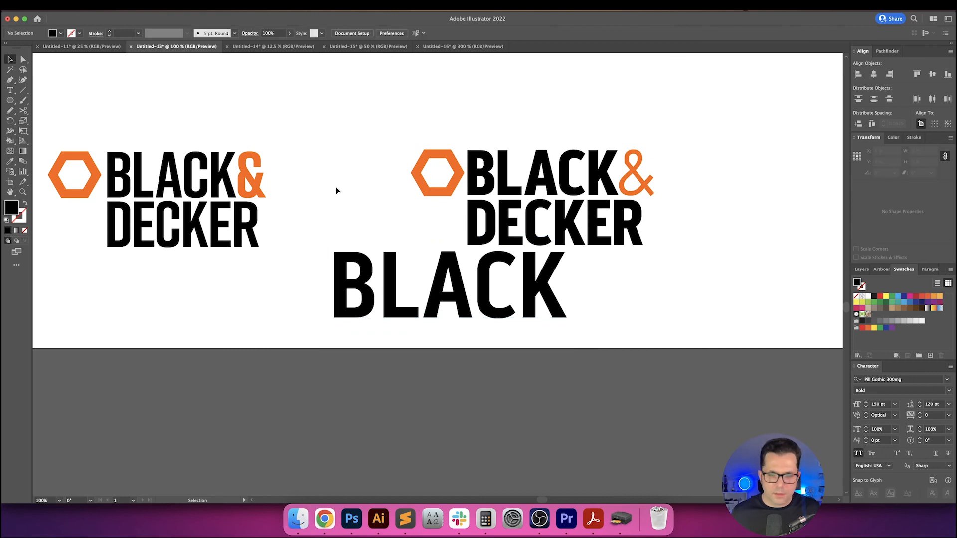
scroll(342, 148, "down", 3)
left_click(370, 243)
key("Delete")
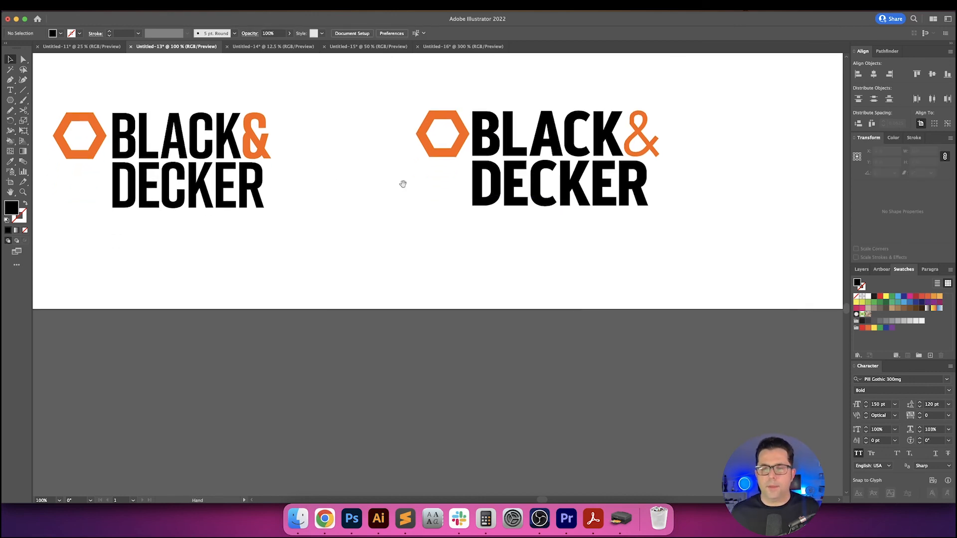
- Compare the bold-ampersand logo with the thin-ampersand Pill Gothic logo side by side at the artboard's lower edge
scroll(370, 243, "up", 5)
scroll(357, 288, "left", 2)
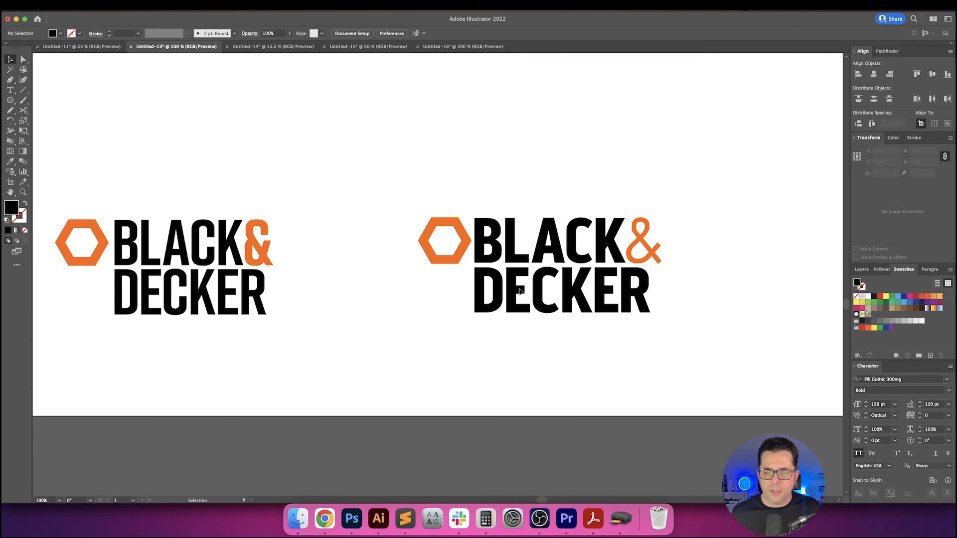
scroll(597, 289, "left", 2)
scroll(598, 288, "down", 1)
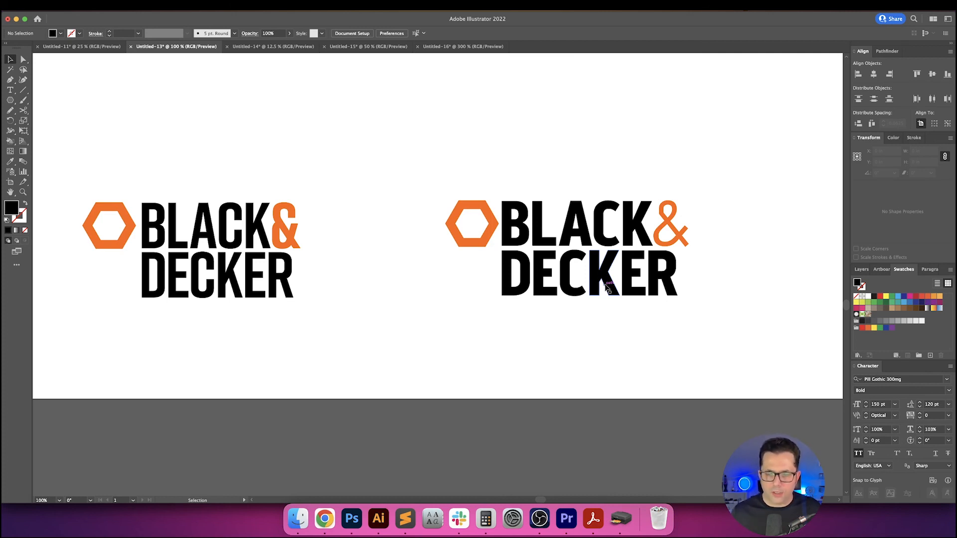
key("super+minus")
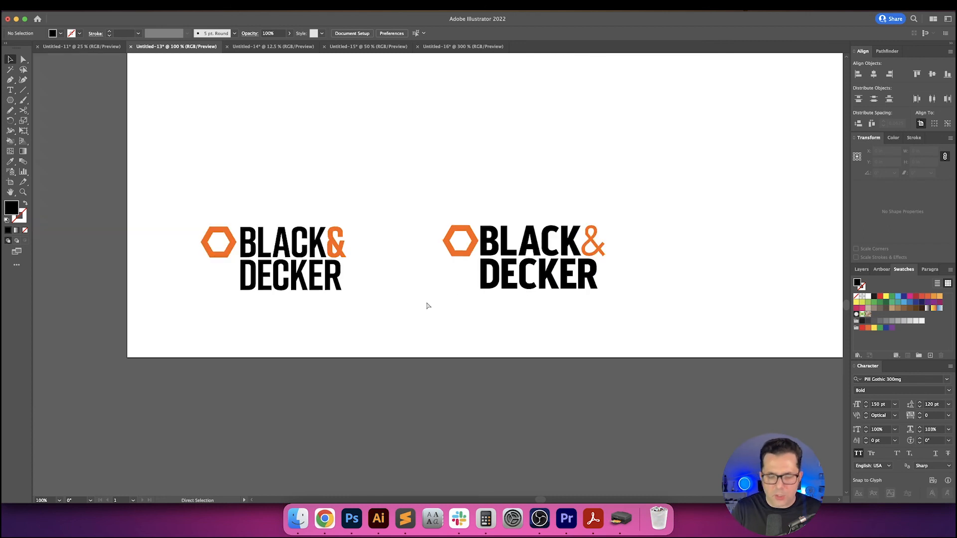
left_click_drag(183, 209, 337, 301)
left_click(385, 312)
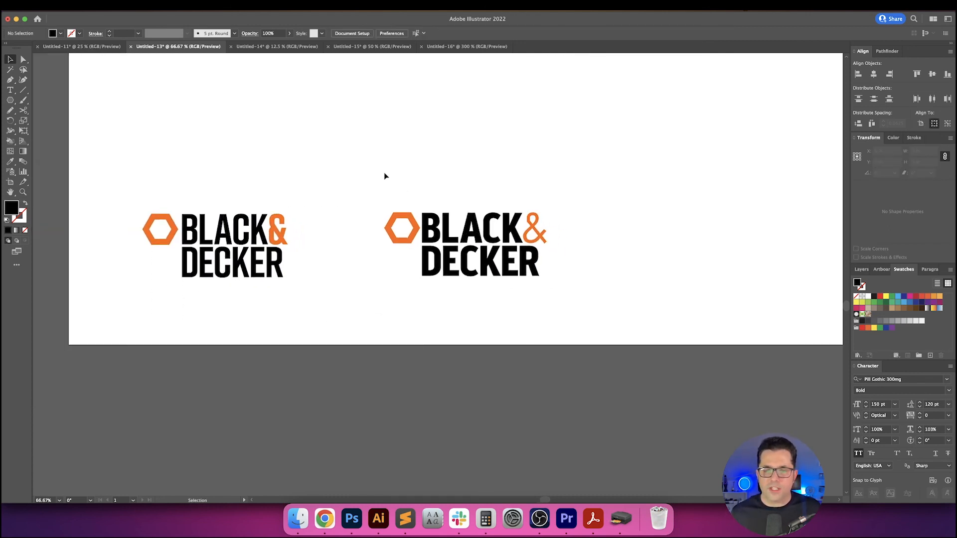
left_click_drag(384, 176, 582, 283)
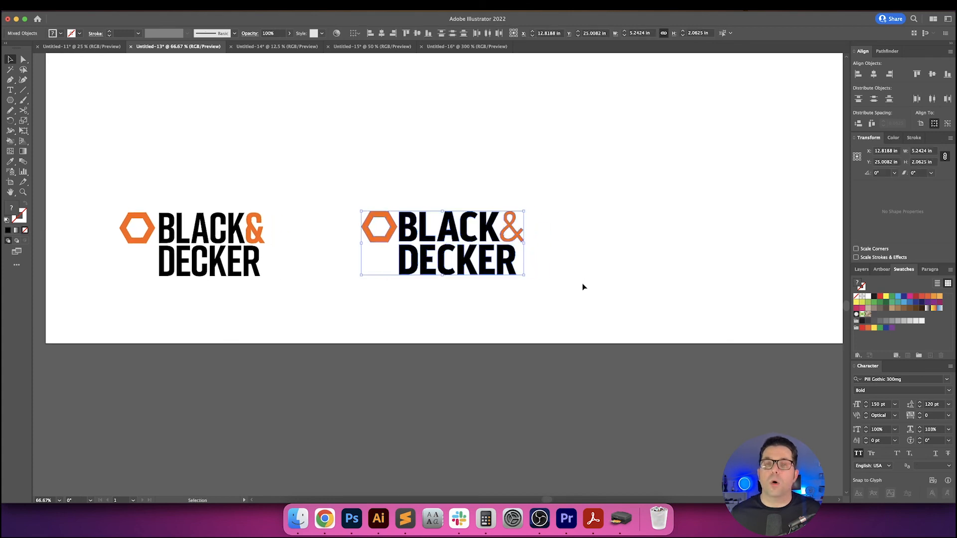
left_click(582, 283)
left_click_drag(369, 324, 440, 326)
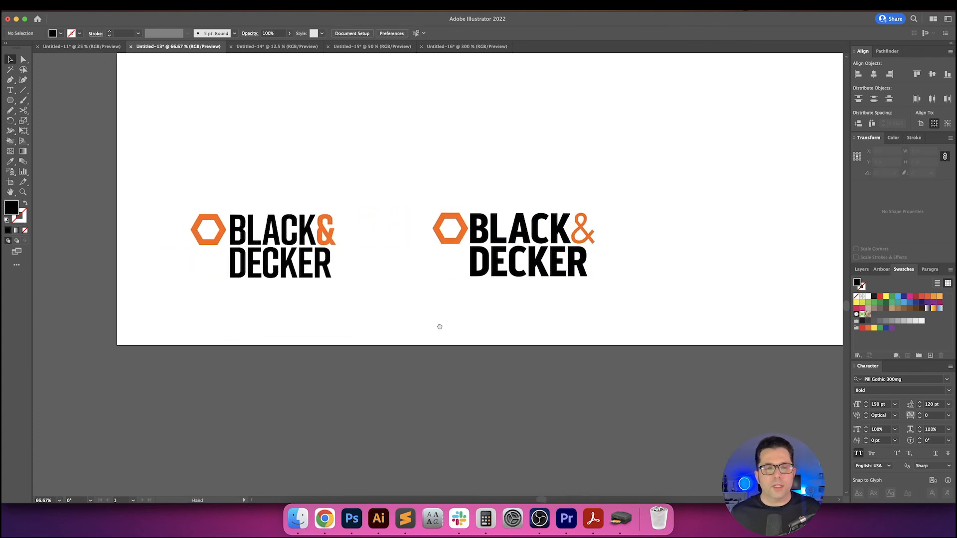